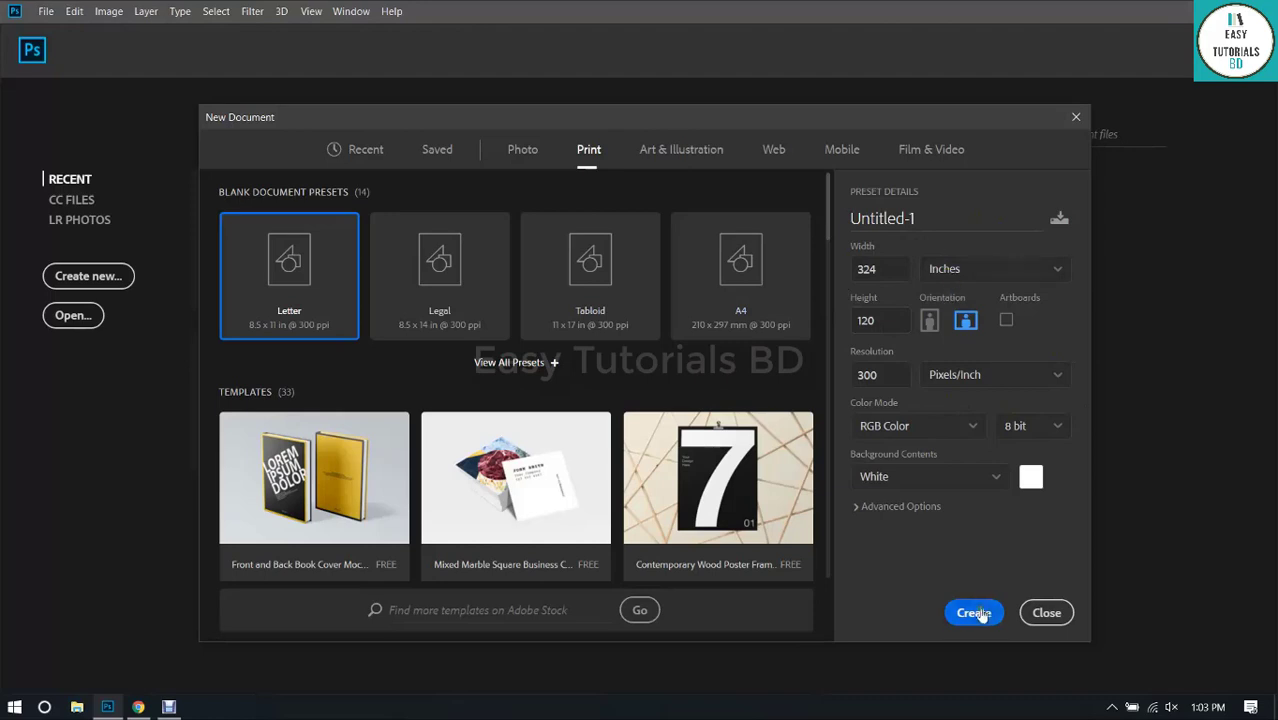
Create a 324 × 120 inch RGB document at 300 pixels/inch with a white background, and activate the Move tool.
{"action": "left_click", "coordinate": [973, 613]}
{"action": "scroll", "coordinate": [645, 448], "scroll_direction": "down", "scroll_amount": 1}
{"action": "scroll", "coordinate": [557, 424], "scroll_direction": "up", "scroll_amount": 1}
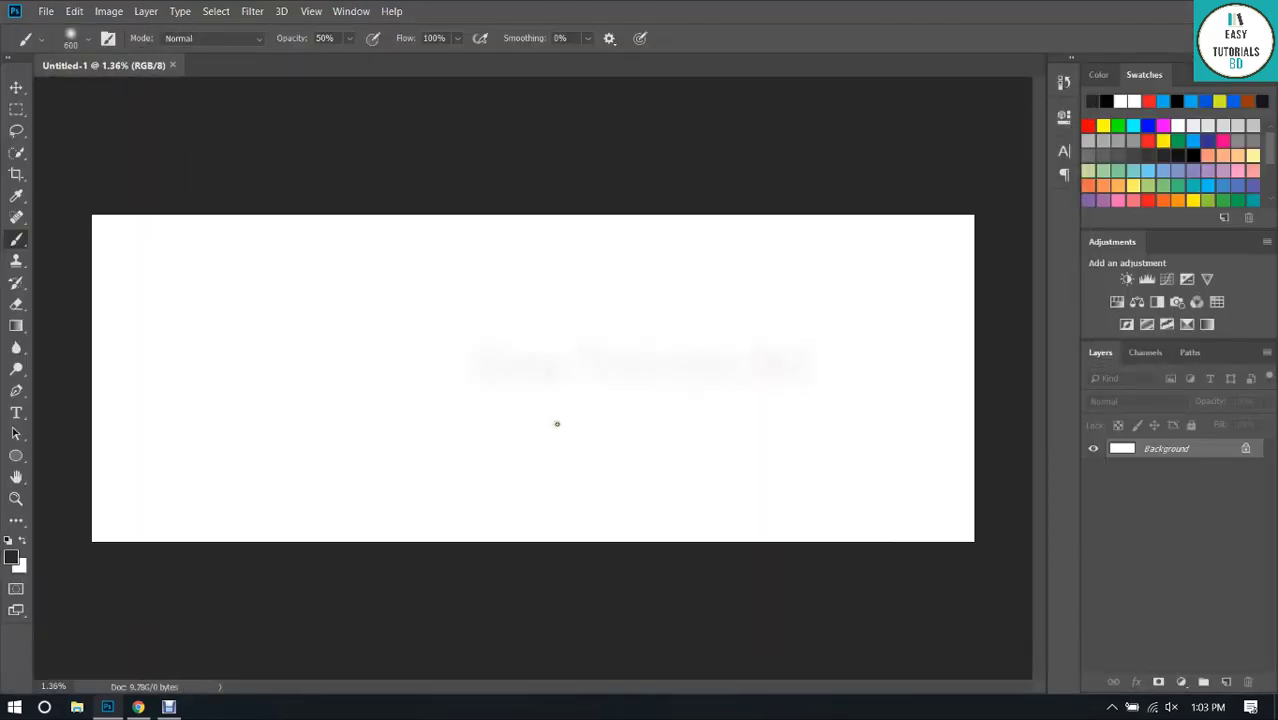
{"action": "key", "text": "v"}
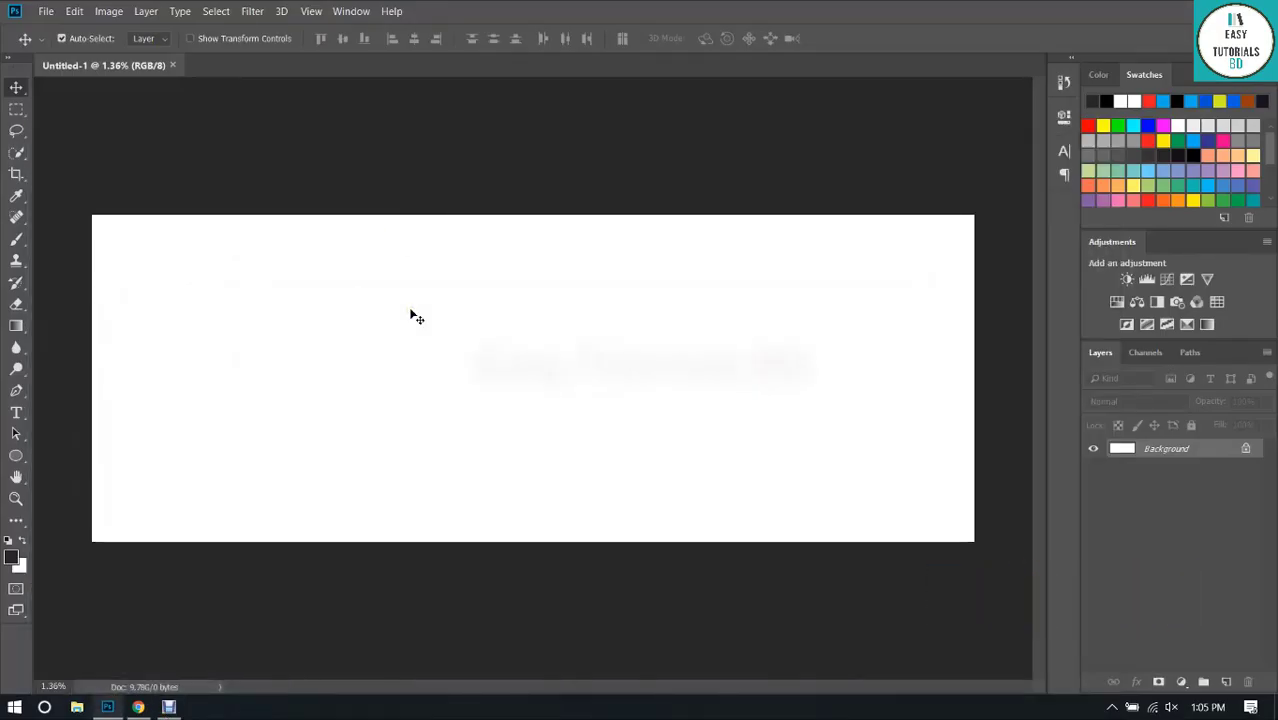
With the Custom Shape tool, enlarge the shape picker and load the complete shape library, looking through its shapes.
{"action": "left_click", "coordinate": [28, 457]}
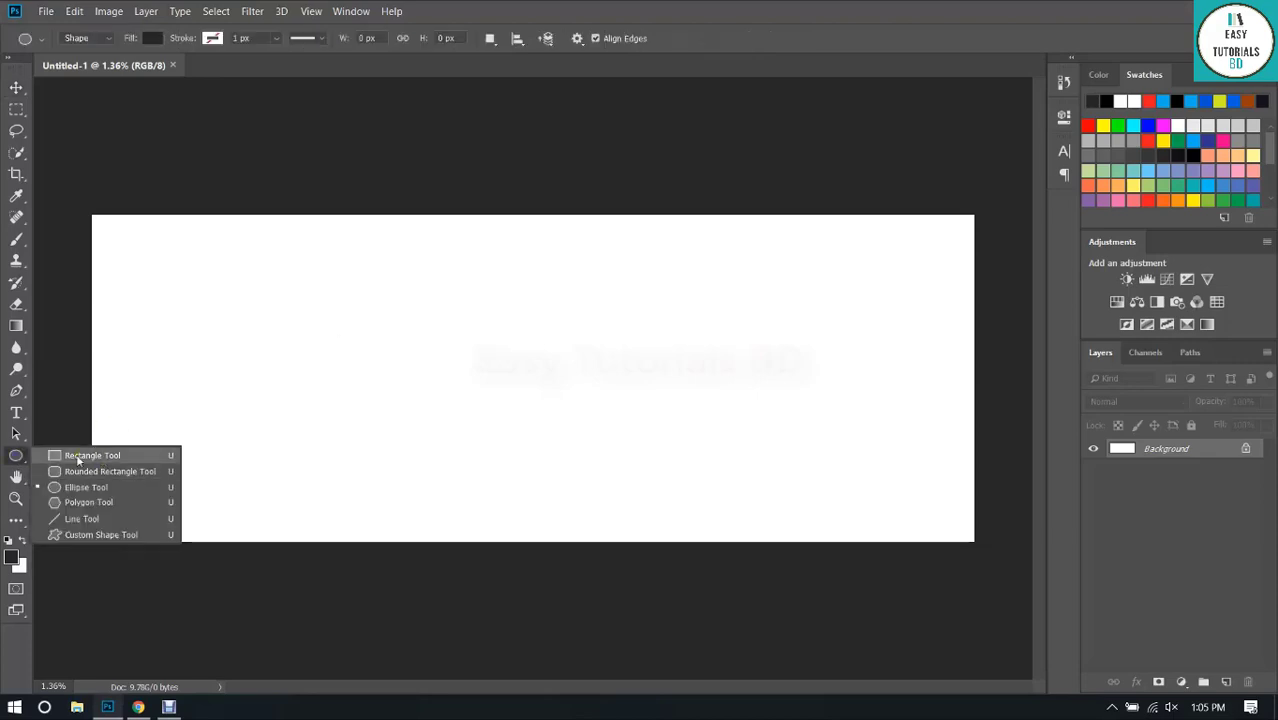
{"action": "left_click", "coordinate": [100, 534]}
{"action": "left_click", "coordinate": [655, 40]}
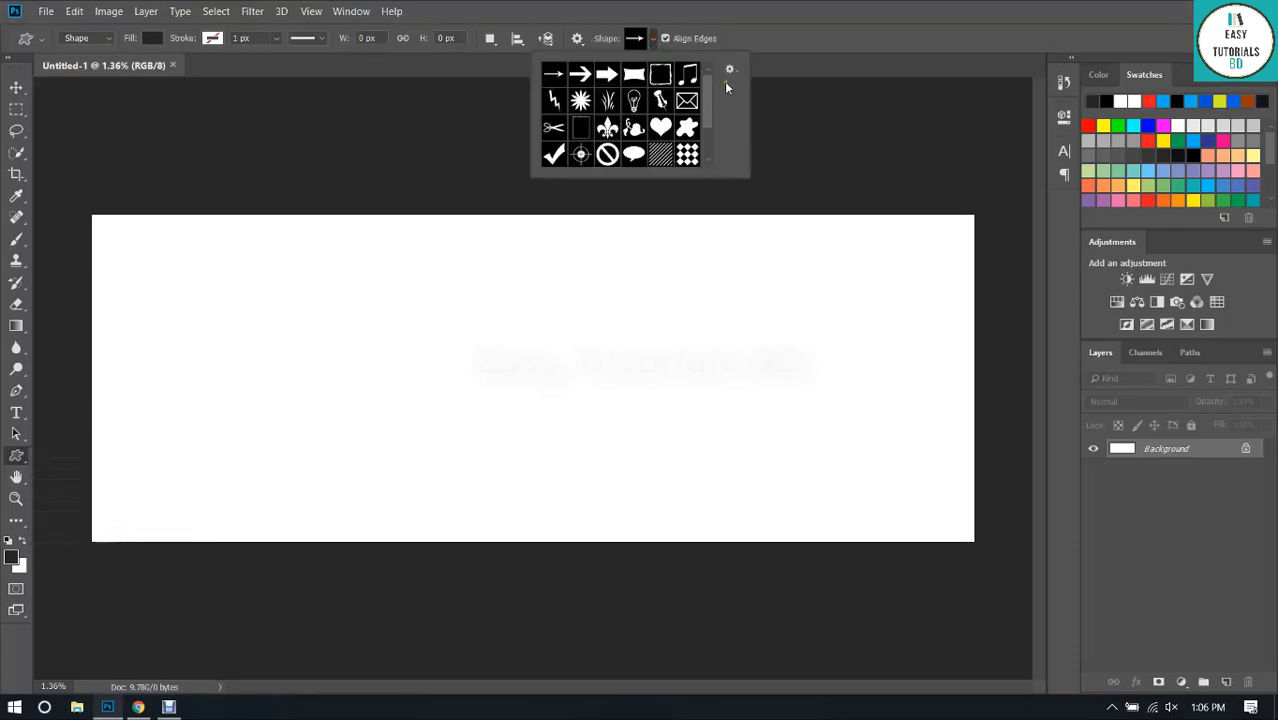
{"action": "left_click_drag", "start_coordinate": [748, 171], "coordinate": [941, 519]}
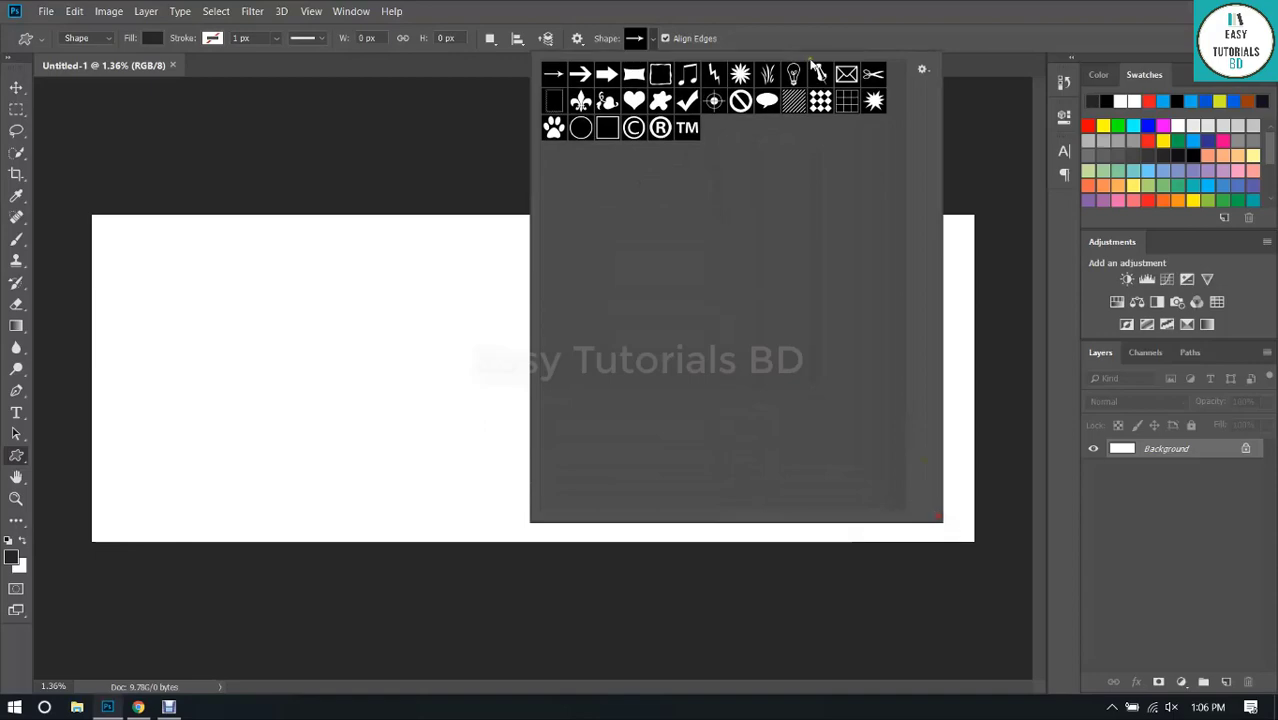
{"action": "left_click", "coordinate": [921, 68]}
{"action": "left_click", "coordinate": [962, 297]}
{"action": "left_click", "coordinate": [593, 279]}
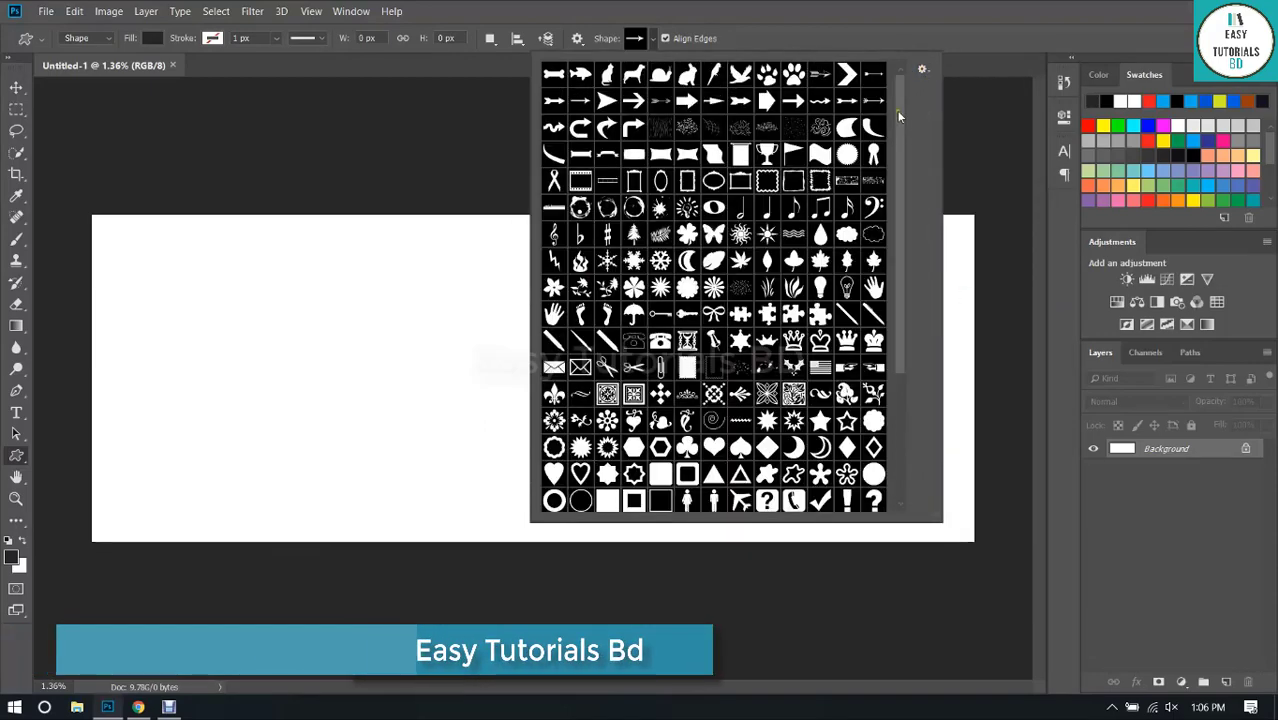
{"action": "scroll", "coordinate": [896, 247], "scroll_direction": "down", "scroll_amount": 5}
{"action": "scroll", "coordinate": [891, 211], "scroll_direction": "up", "scroll_amount": 8}
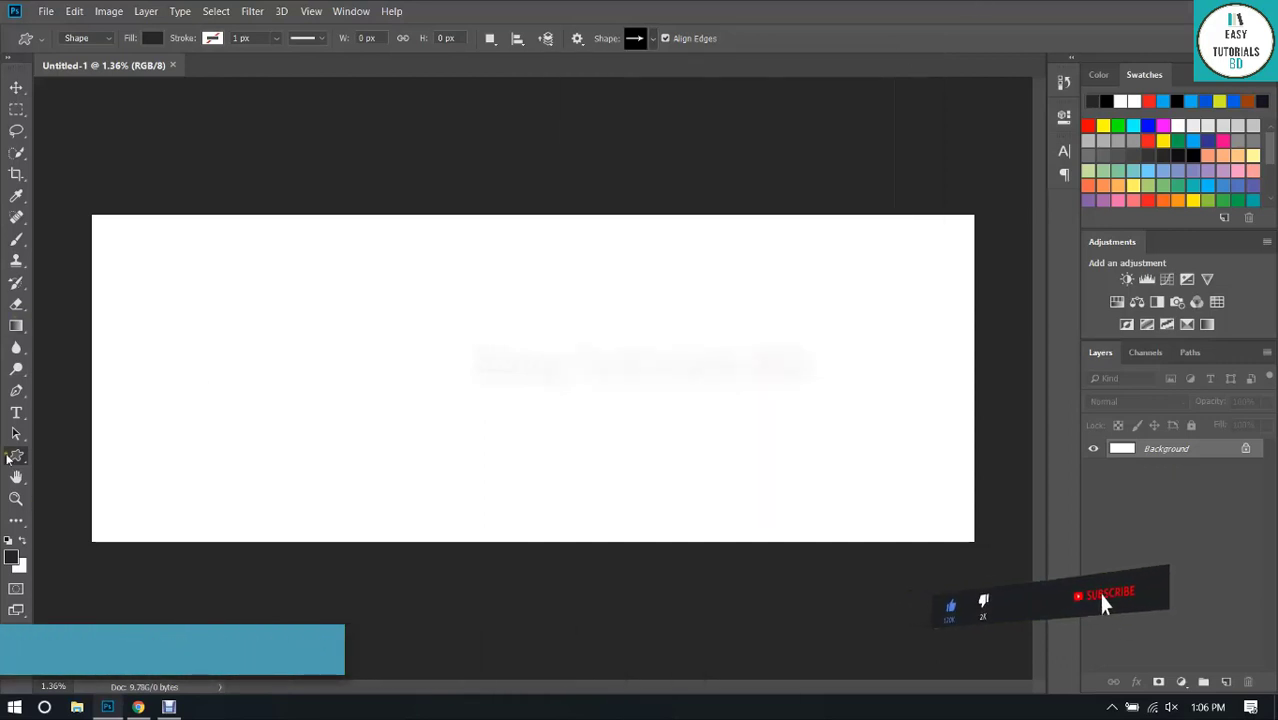
Draw a dark filled rectangle about 44060 px wide and 36000 px high, covering the canvas from its left edge.
{"action": "right_click", "coordinate": [8, 457]}
{"action": "left_click", "coordinate": [80, 452]}
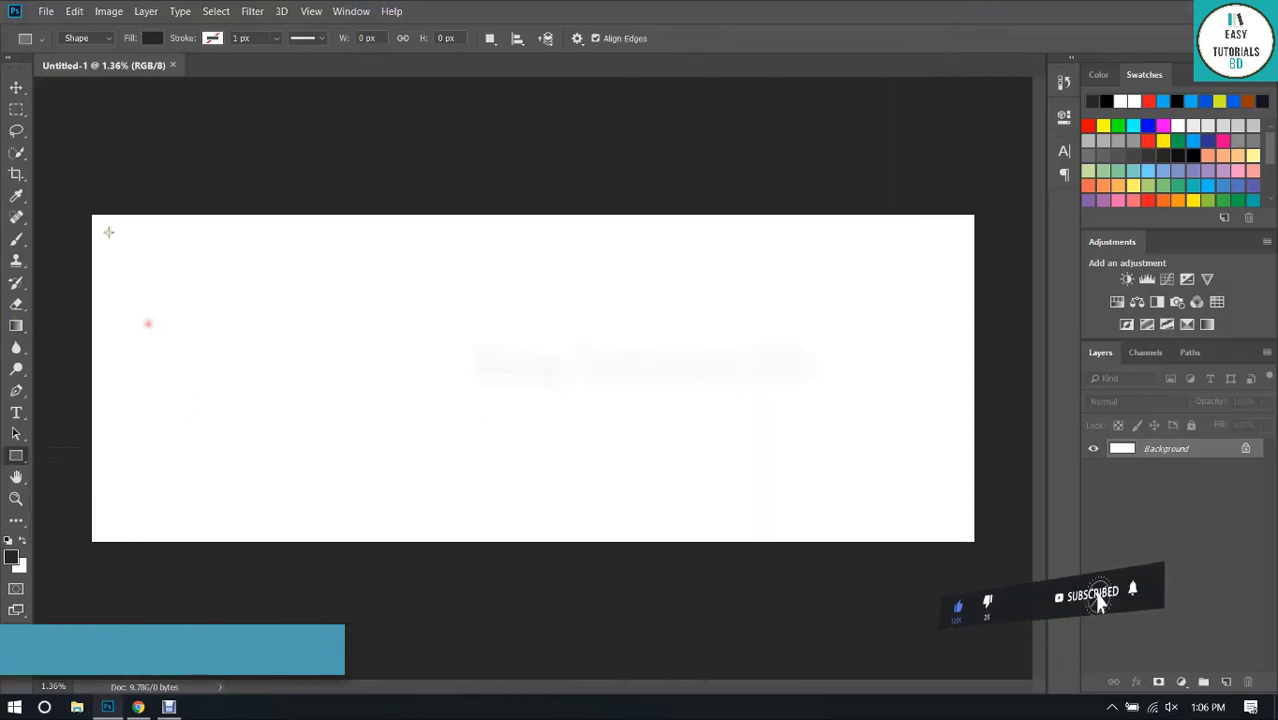
{"action": "left_click_drag", "start_coordinate": [88, 213], "coordinate": [236, 348]}
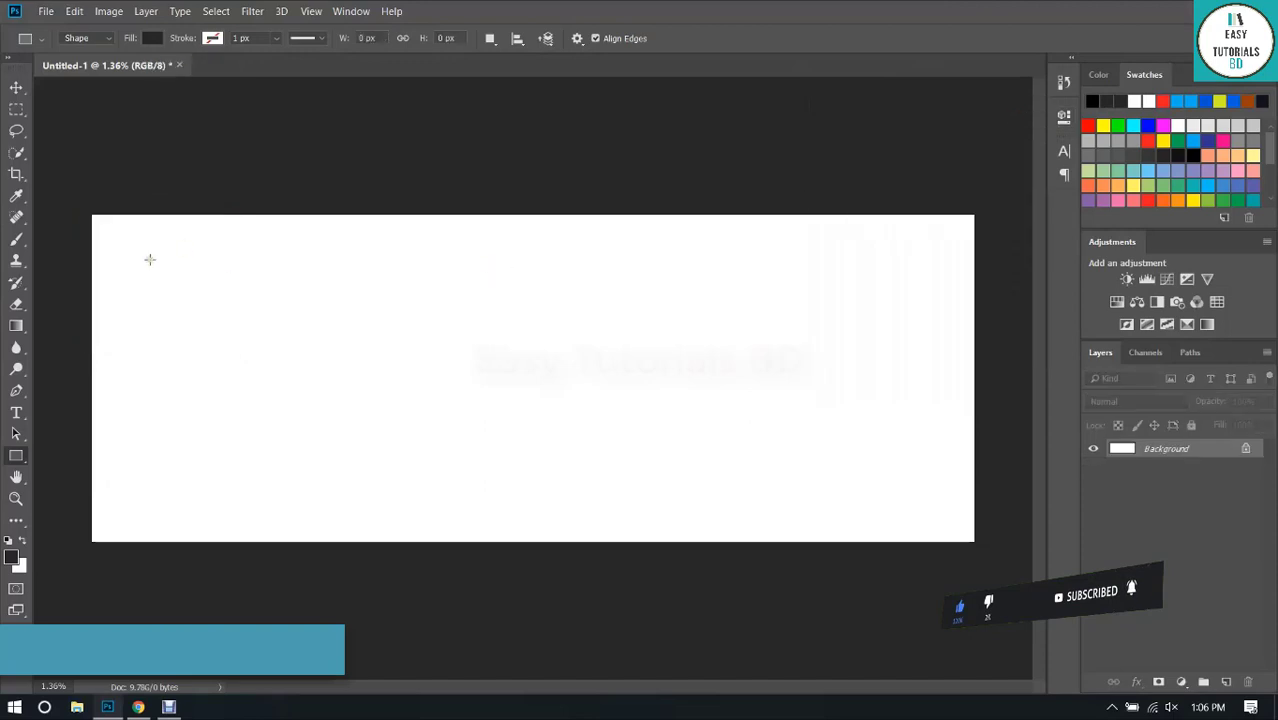
{"action": "left_click_drag", "start_coordinate": [91, 214], "coordinate": [491, 541]}
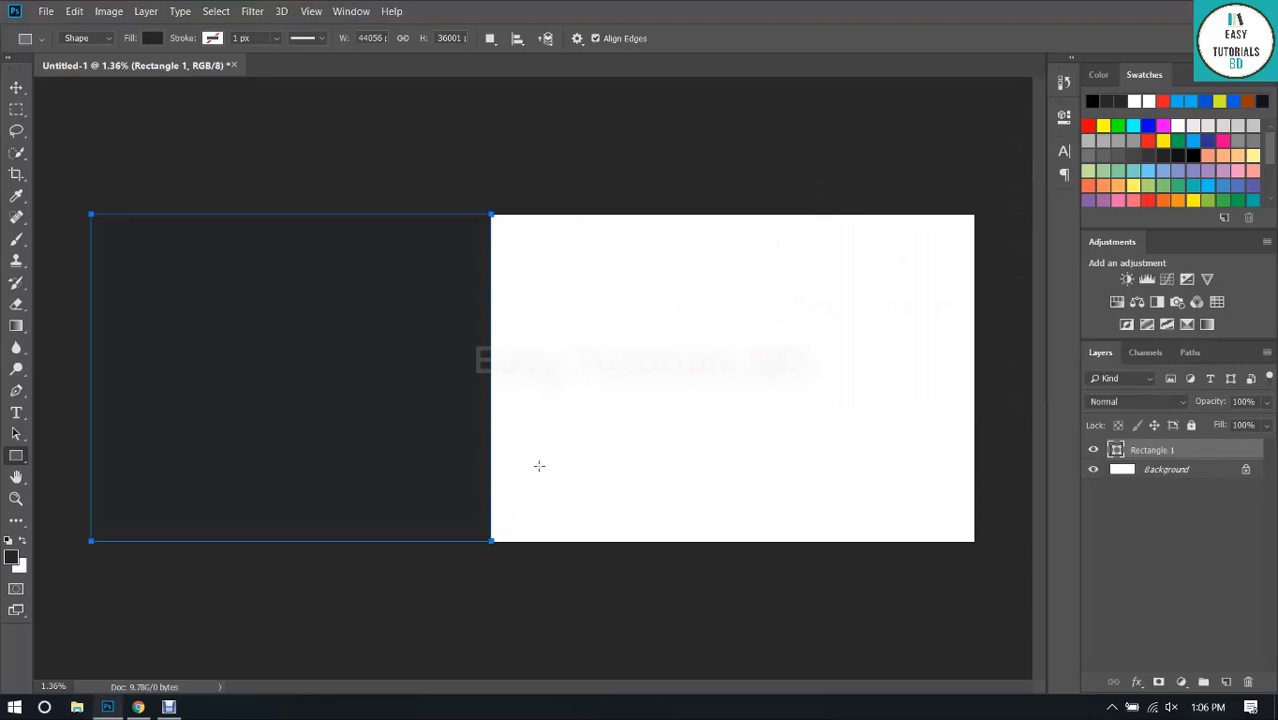
Activate the Brush tool and rasterize the rectangle's shape layer.
{"action": "key", "text": "b"}
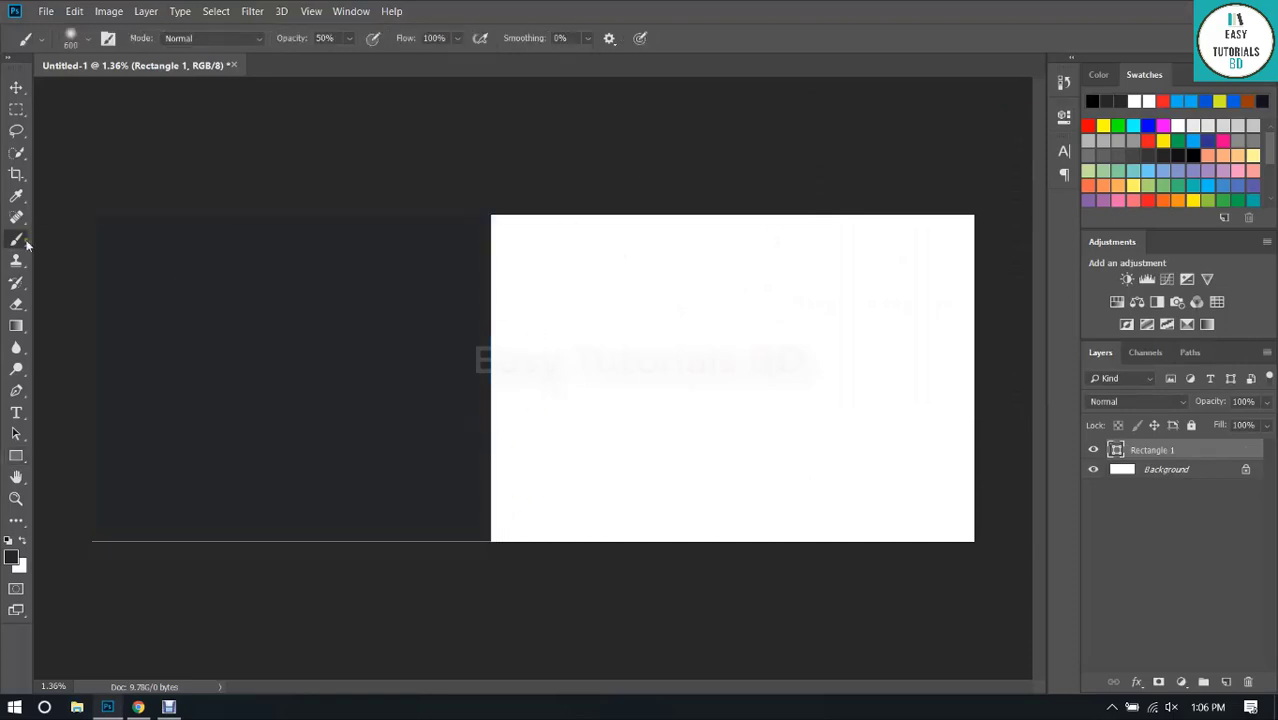
{"action": "left_click", "coordinate": [1227, 682]}
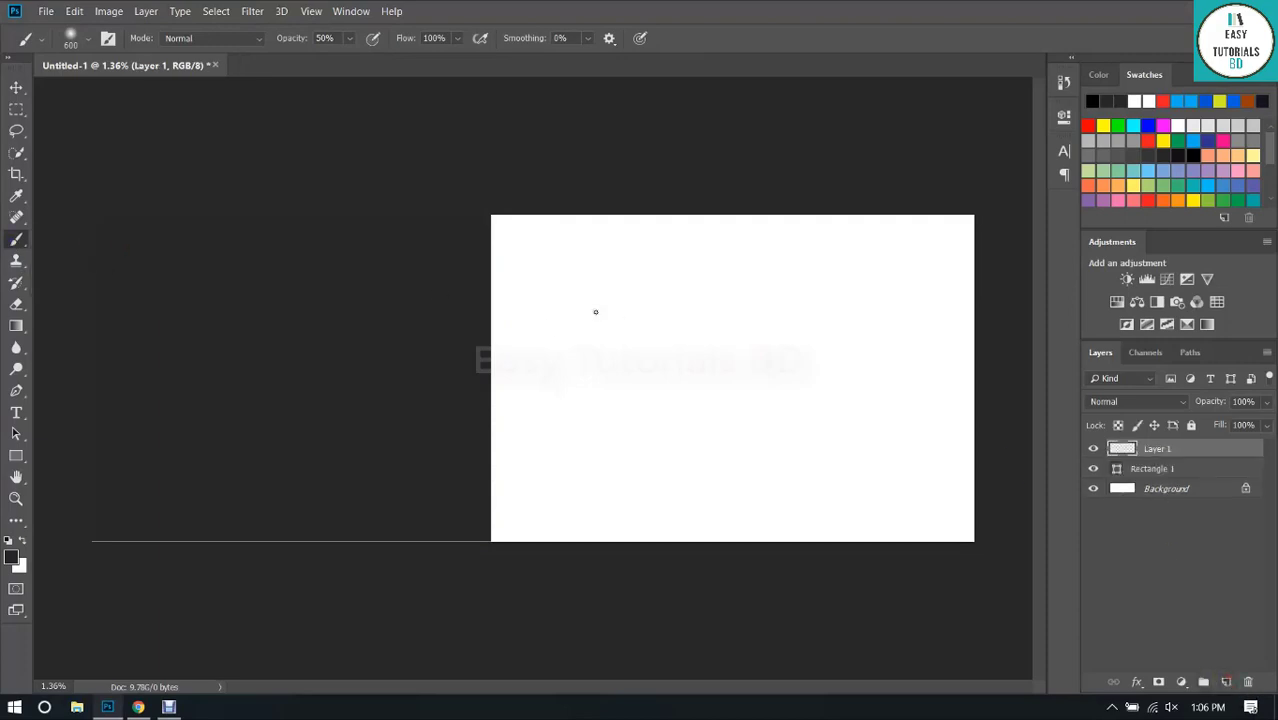
{"action": "key", "text": "ctrl+z"}
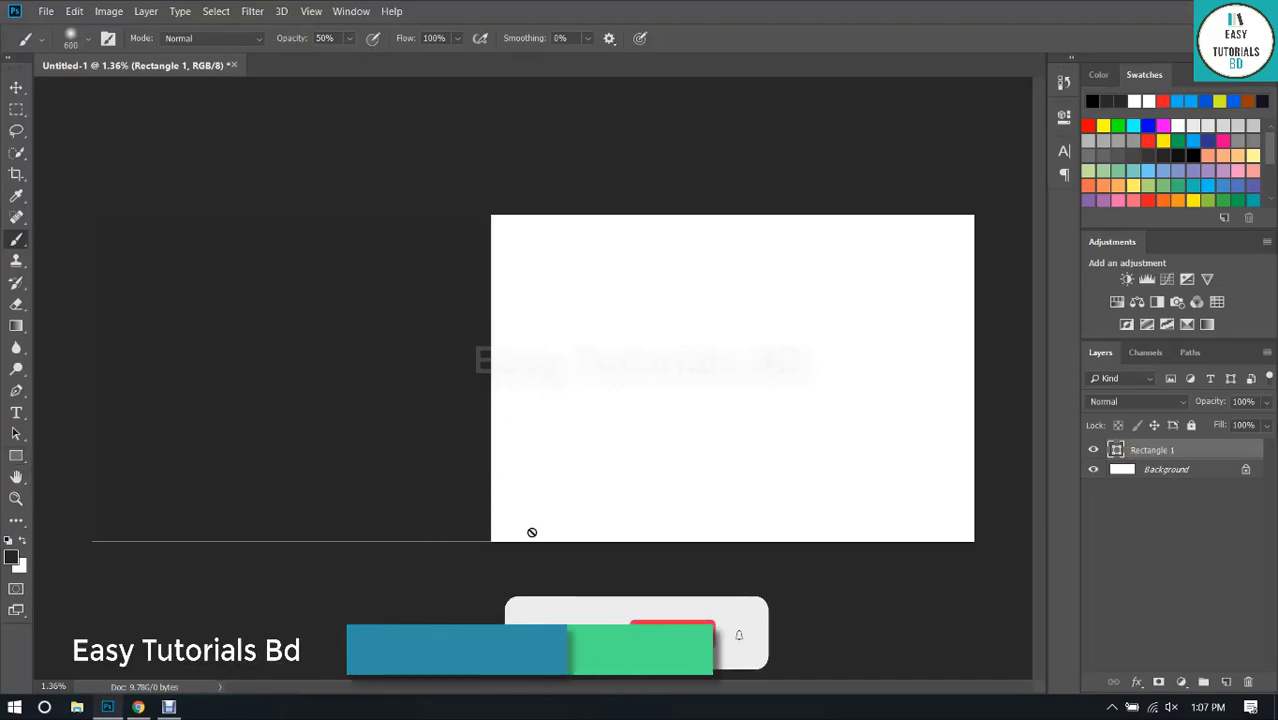
{"action": "right_click", "coordinate": [1160, 449]}
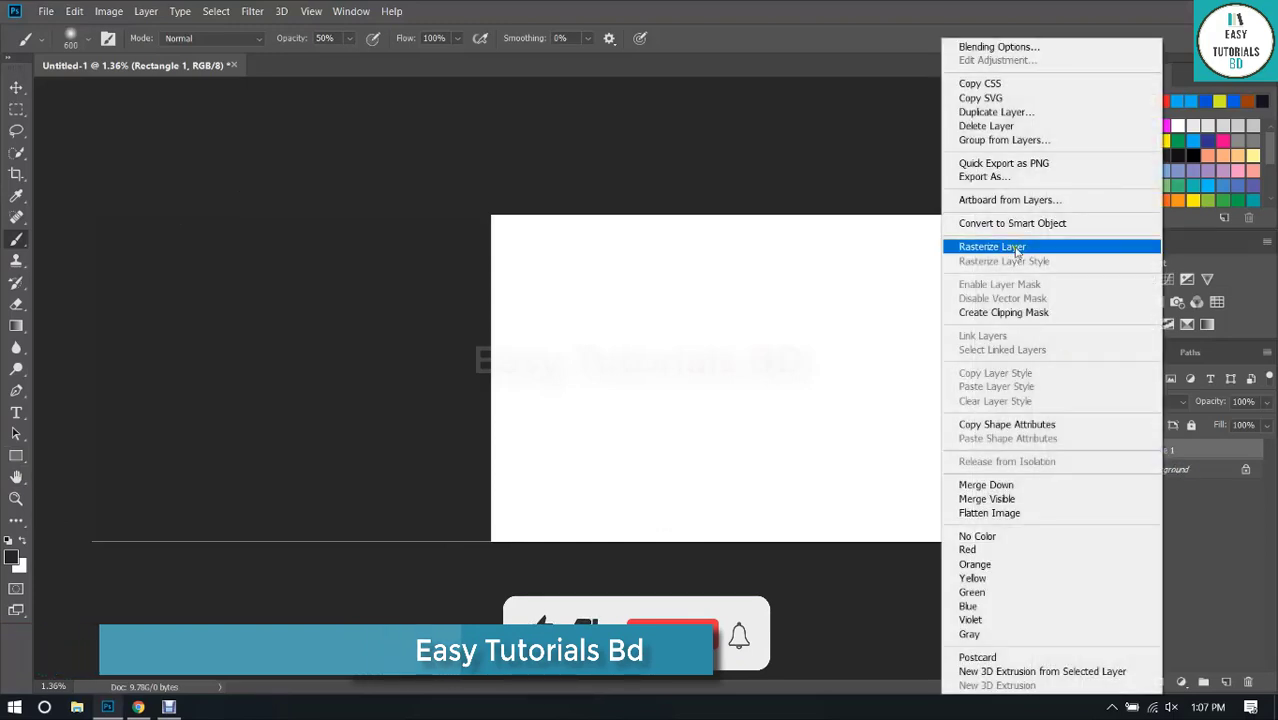
{"action": "left_click", "coordinate": [1000, 247]}
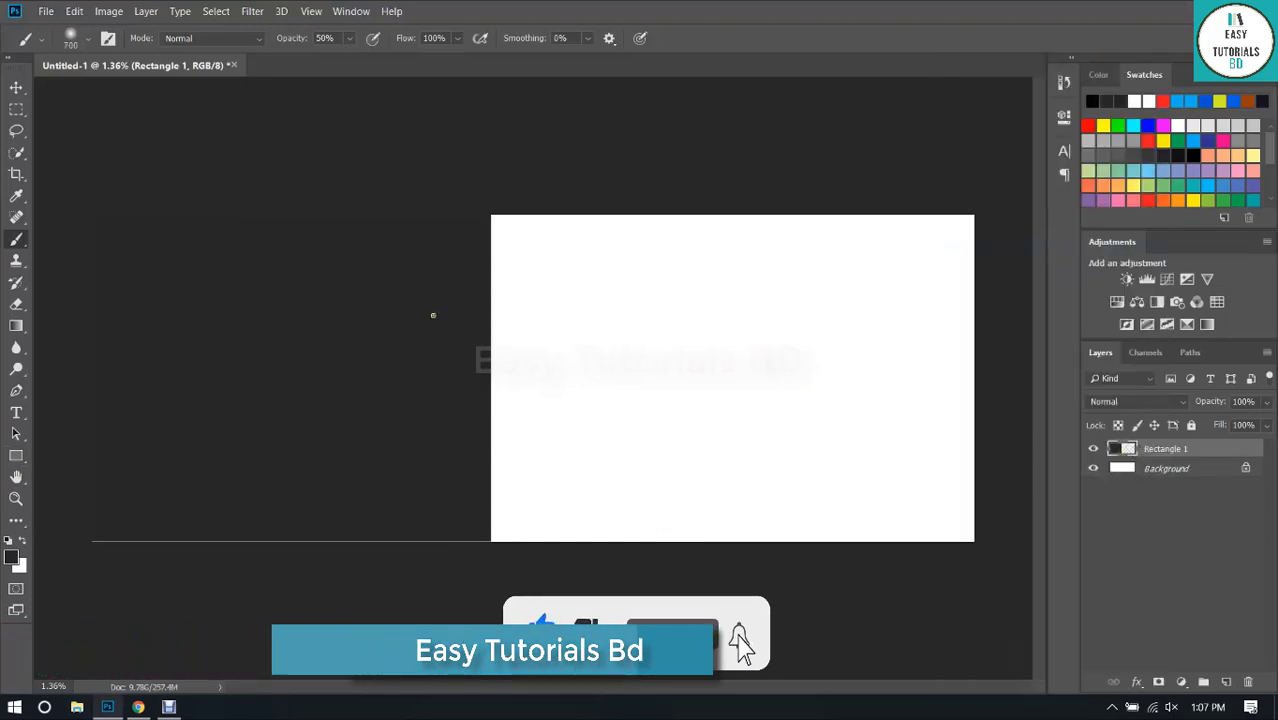
Enlarge the soft round brush to 5000 px.
{"action": "key", "text": "bracketright"}
{"action": "key", "text": "bracketright"}
{"action": "key", "text": "bracketright"}
{"action": "key", "text": "bracketright"}
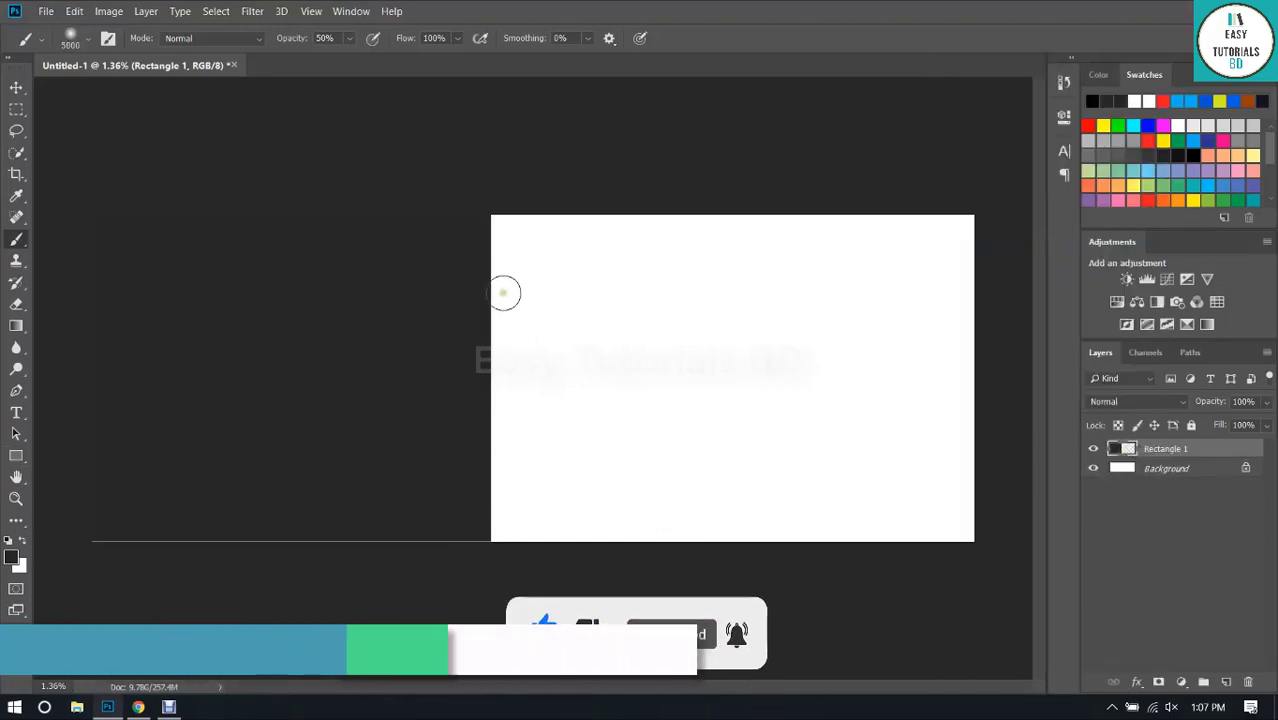
Examine the rectangle's vertical edge and look through the available brush presets for a scatter-type brush.
{"action": "left_click", "coordinate": [390, 11]}
{"action": "left_click", "coordinate": [390, 11]}
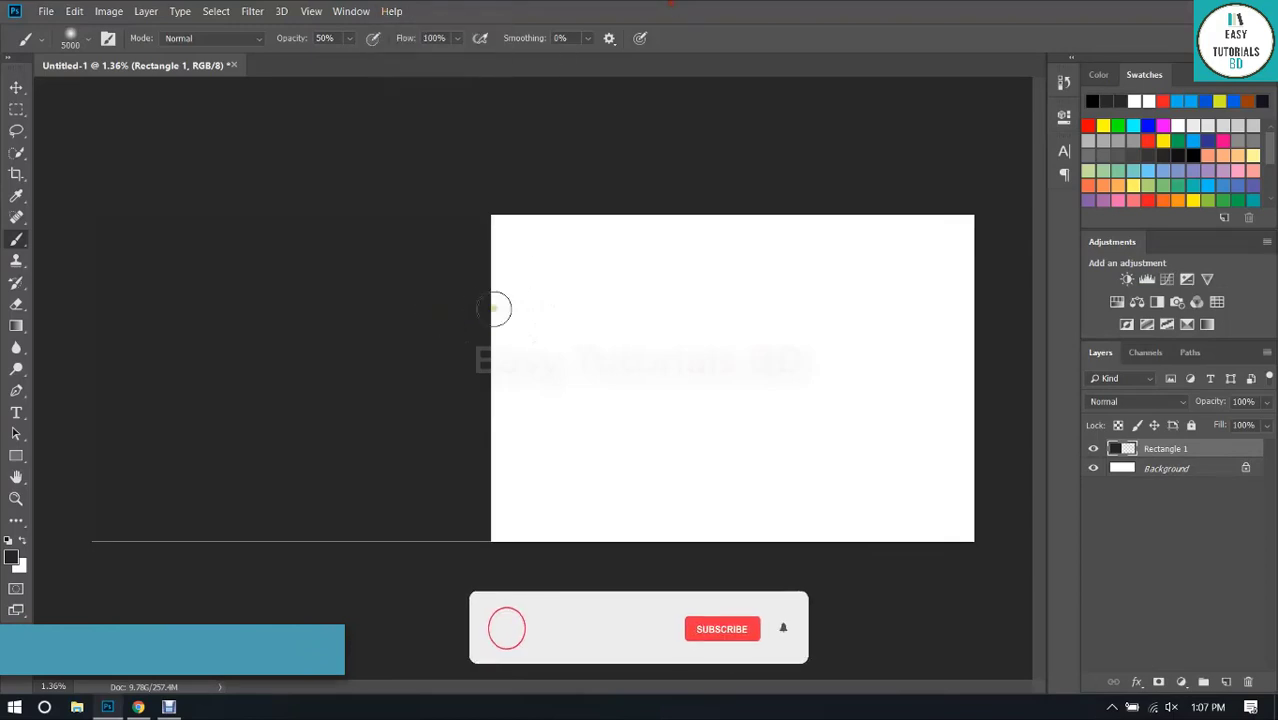
{"action": "right_click", "coordinate": [523, 299]}
{"action": "left_click", "coordinate": [688, 6]}
{"action": "scroll", "coordinate": [507, 285], "scroll_direction": "up", "scroll_amount": 6}
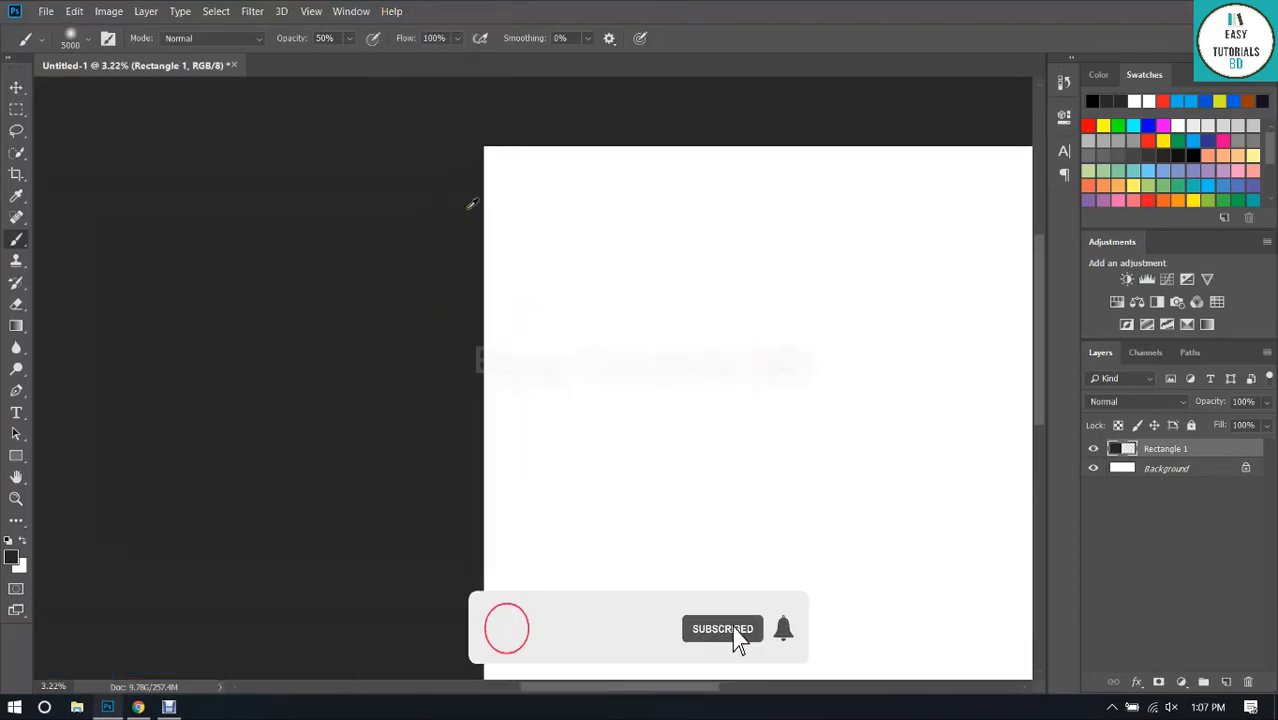
{"action": "scroll", "coordinate": [484, 246], "scroll_direction": "down", "scroll_amount": 4}
{"action": "scroll", "coordinate": [470, 288], "scroll_direction": "down", "scroll_amount": 2}
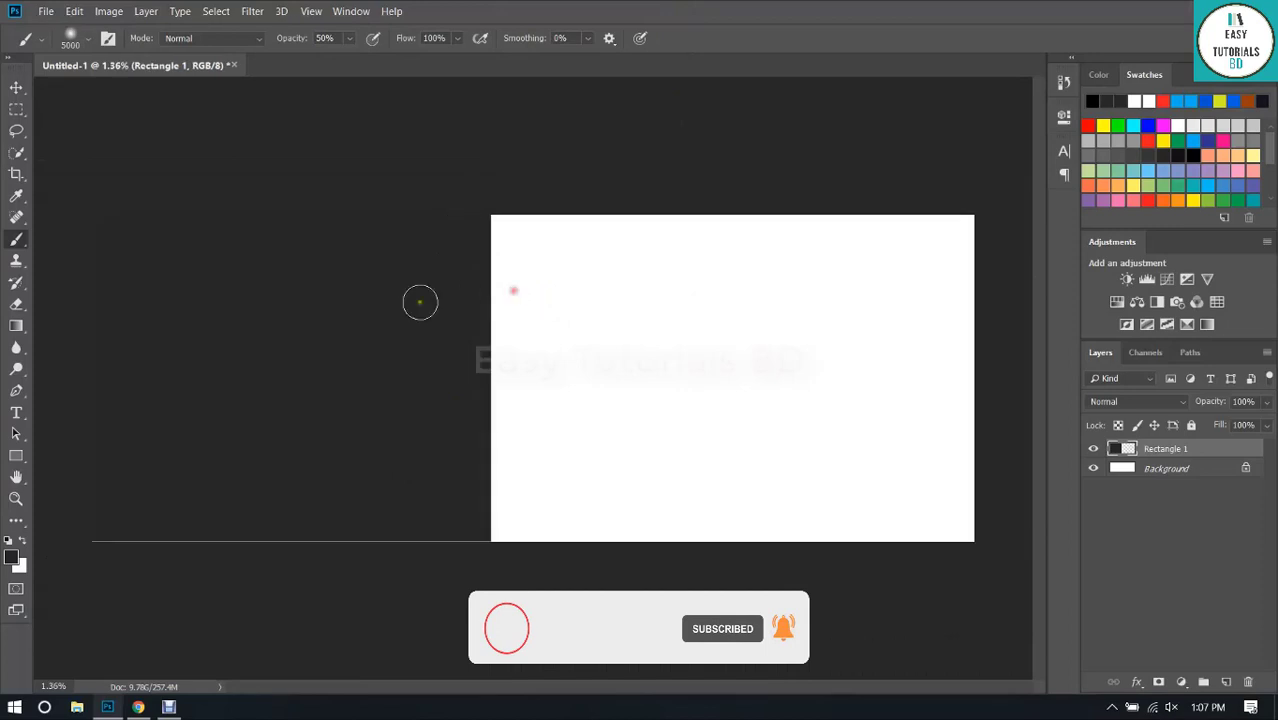
{"action": "right_click", "coordinate": [560, 252]}
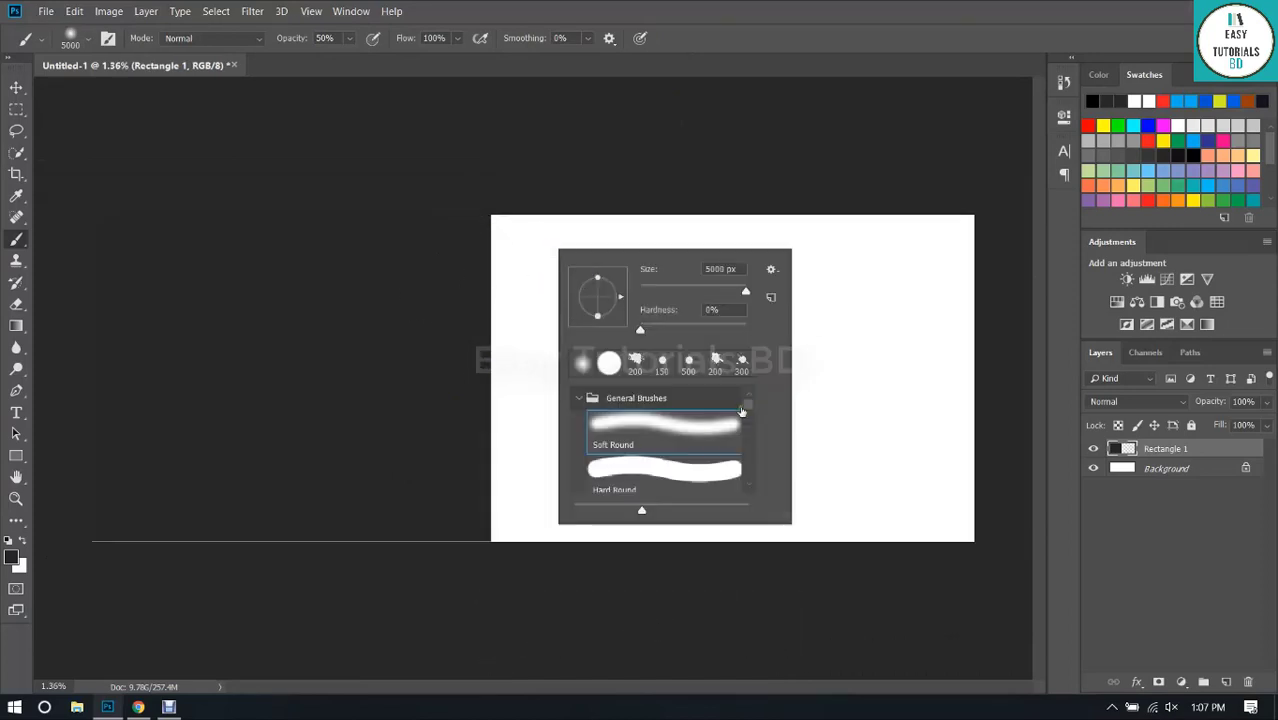
{"action": "mouse_move", "coordinate": [748, 413]}
{"action": "left_mouse_down"}
{"action": "mouse_move", "coordinate": [748, 442]}
{"action": "mouse_move", "coordinate": [750, 429]}
{"action": "left_mouse_up"}
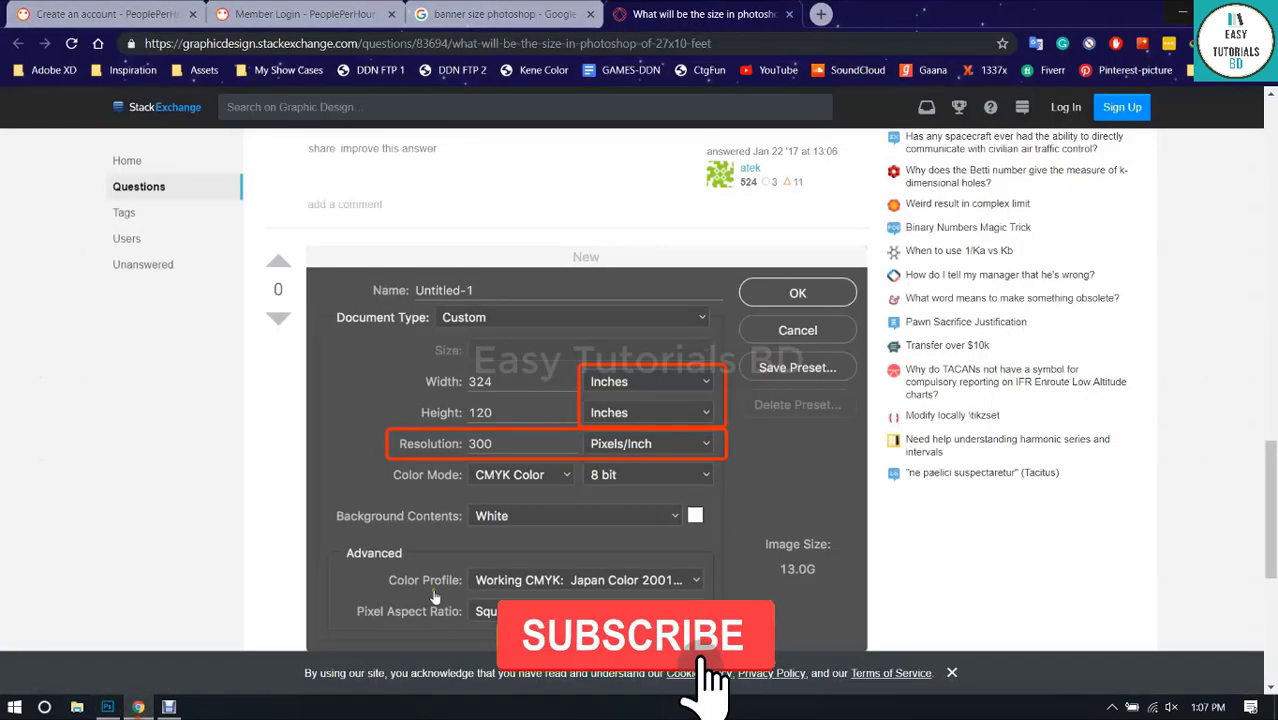
Switch to Chrome, open the Brusheezy website in a new tab through a web search, and browse its home page.
{"action": "key", "text": "ctrl+t"}
{"action": "type", "text": "brushzy'"}
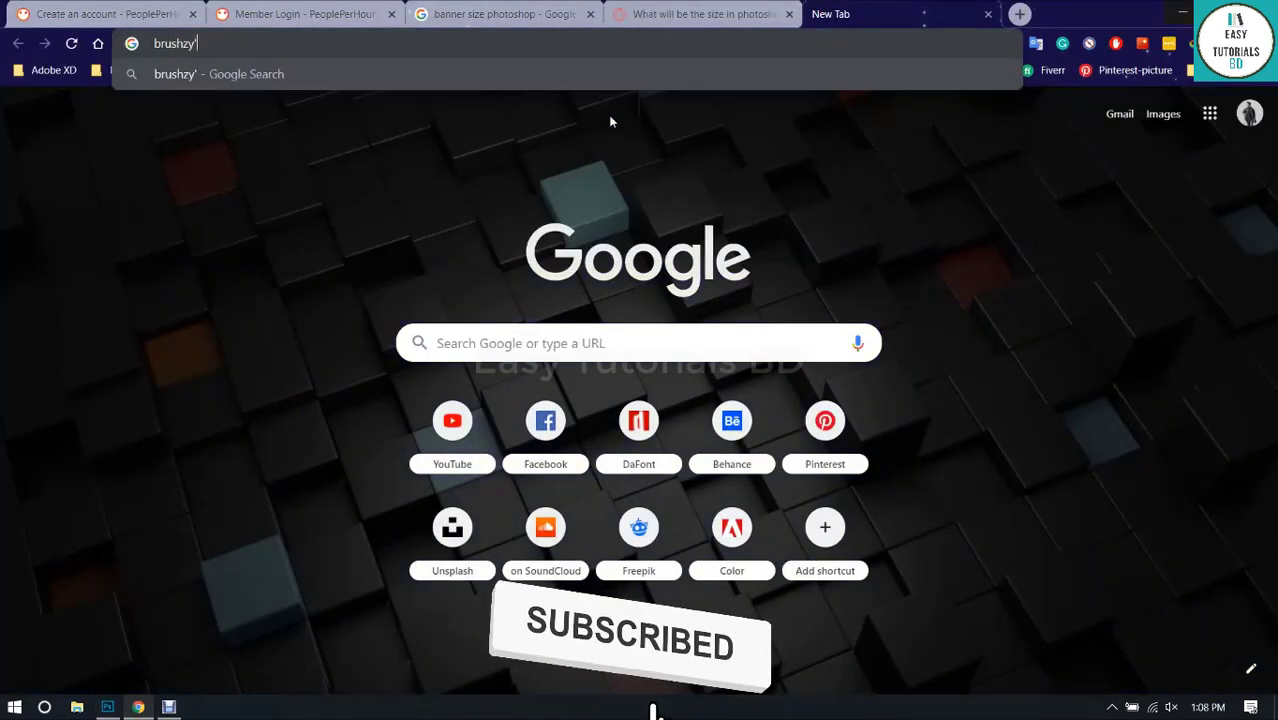
{"action": "key", "text": "Return"}
{"action": "left_click", "coordinate": [271, 297]}
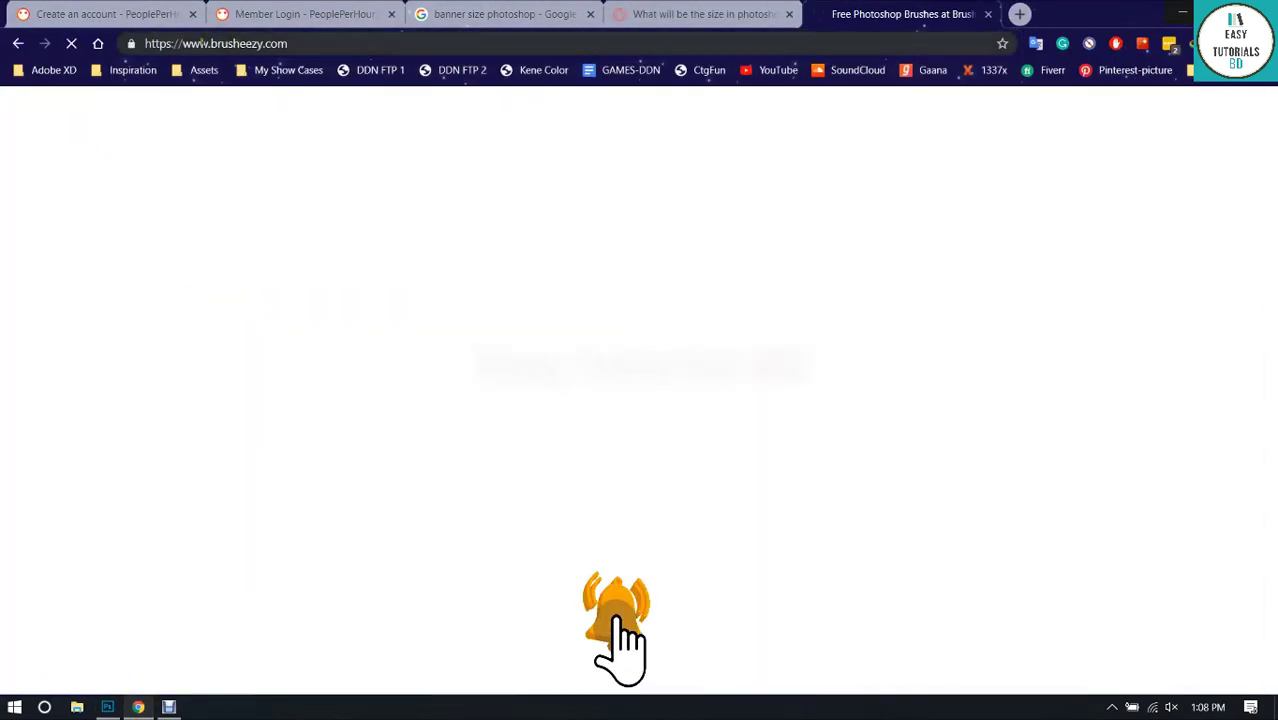
{"action": "scroll", "coordinate": [497, 398], "scroll_direction": "down", "scroll_amount": 3}
{"action": "scroll", "coordinate": [534, 417], "scroll_direction": "down", "scroll_amount": 5}
{"action": "scroll", "coordinate": [562, 428], "scroll_direction": "up", "scroll_amount": 15}
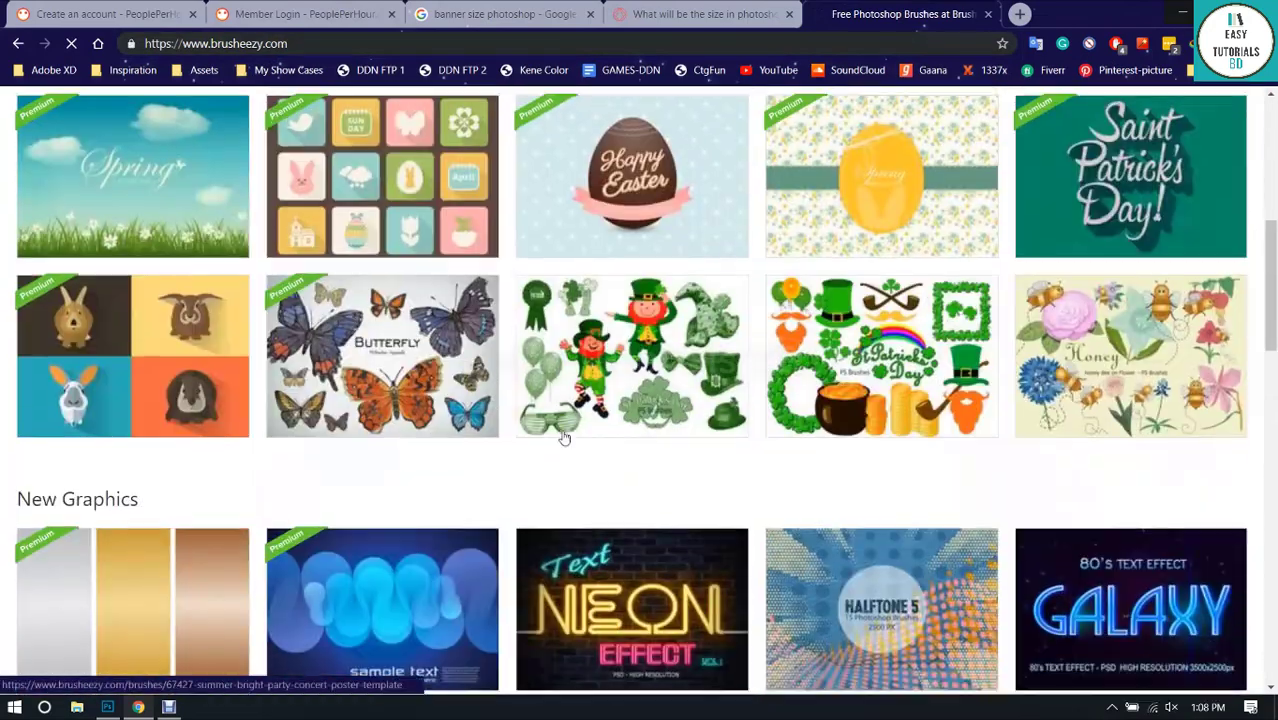
Search Brusheezy for "scatter brush", correcting the spelling of the first word.
{"action": "left_click", "coordinate": [483, 270]}
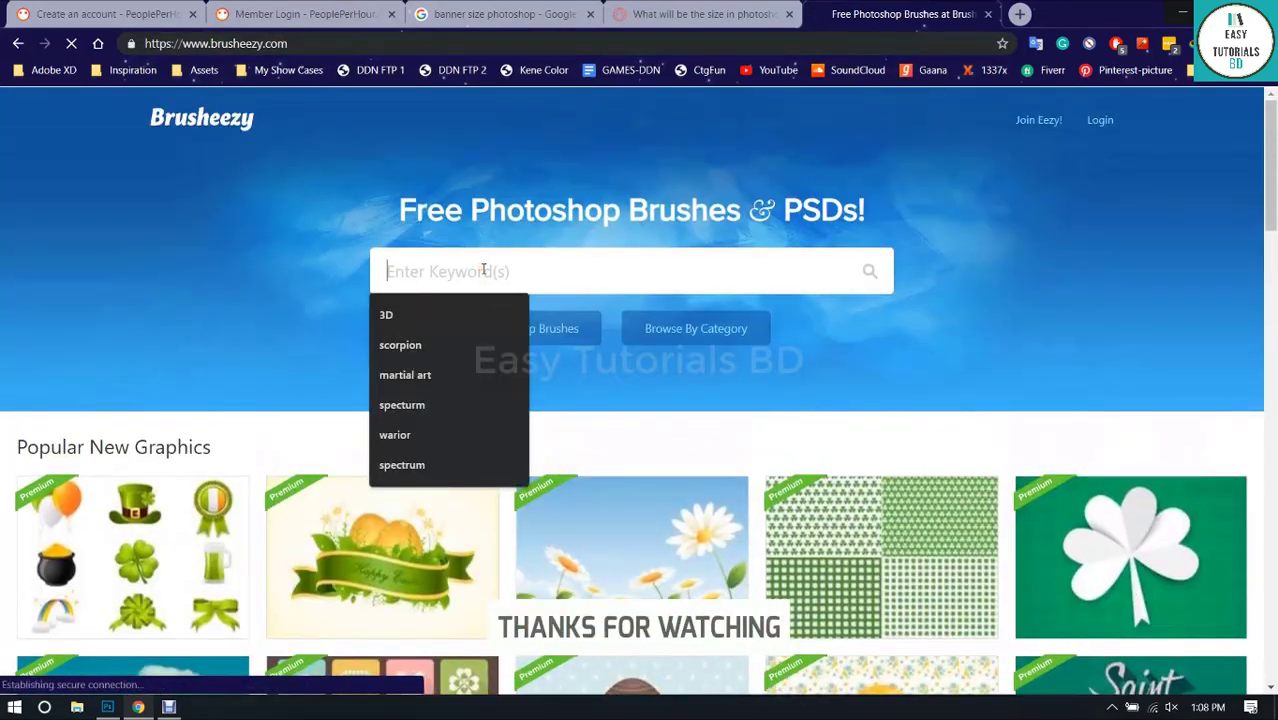
{"action": "type", "text": "scatter"}
{"action": "right_click", "coordinate": [423, 277]}
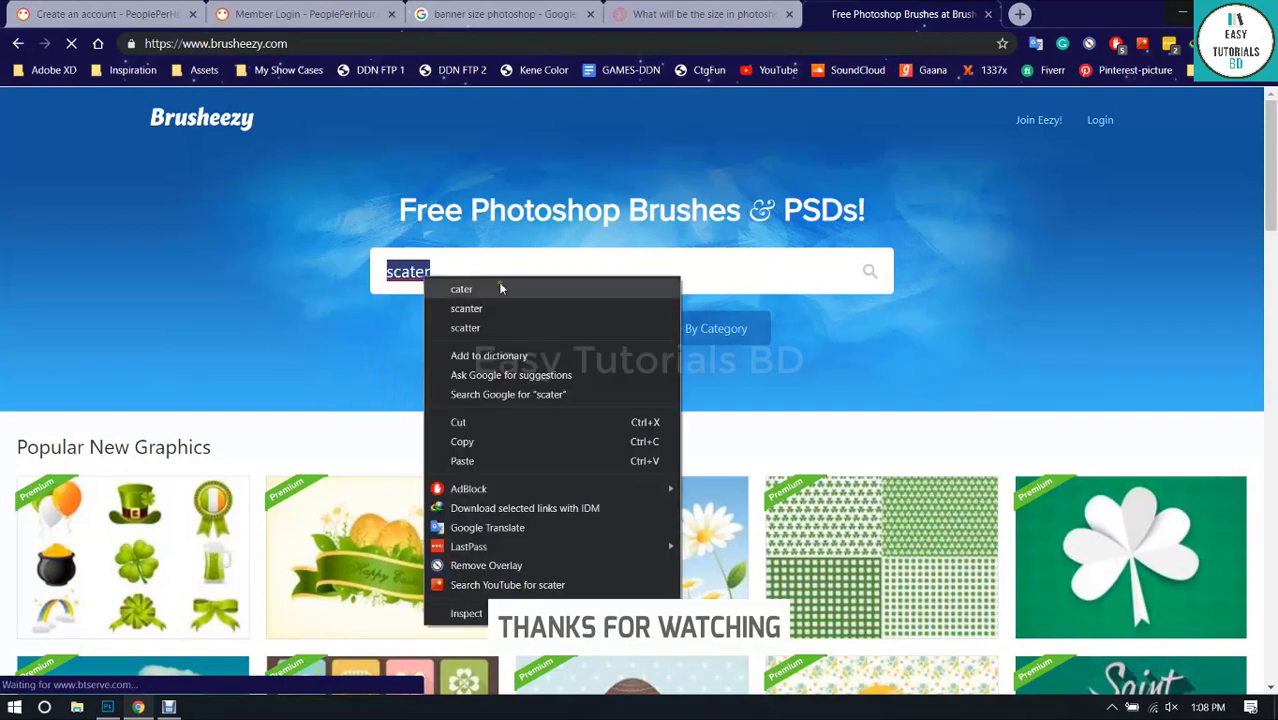
{"action": "left_click", "coordinate": [487, 323]}
{"action": "type", "text": "brush"}
{"action": "key", "text": "Return"}
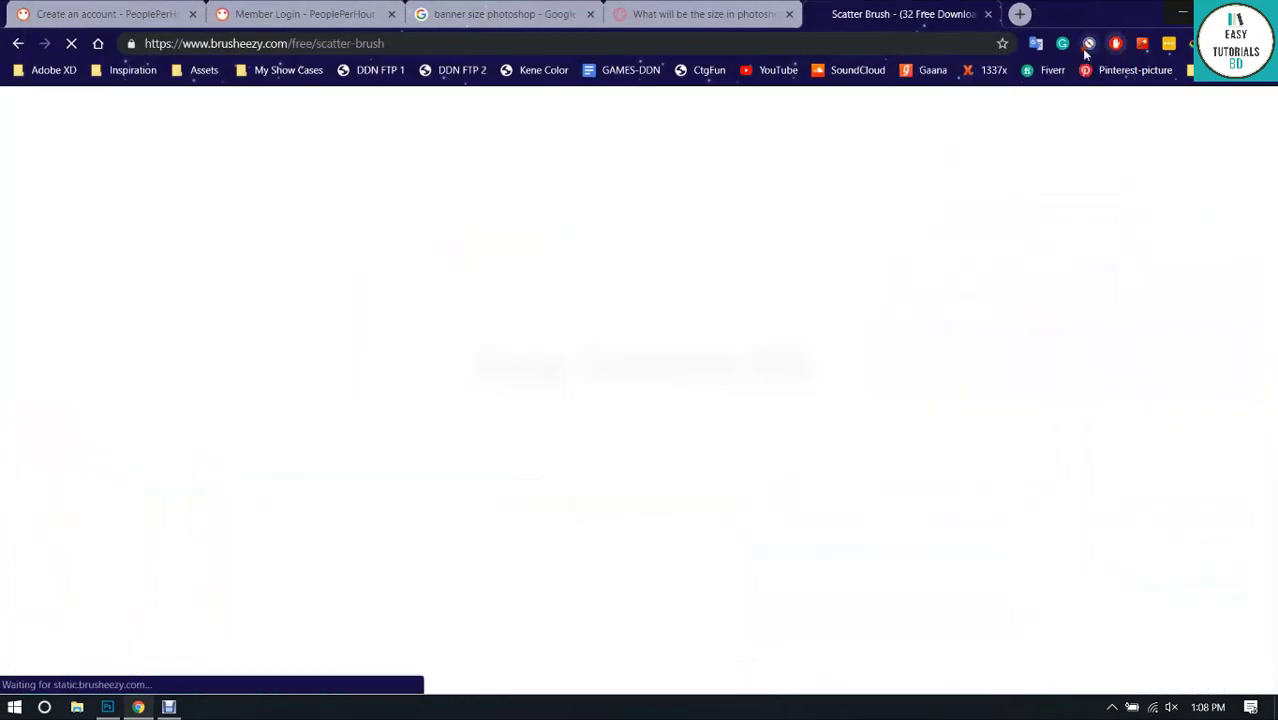
{"action": "left_click", "coordinate": [1087, 45]}
{"action": "left_click", "coordinate": [1017, 338]}
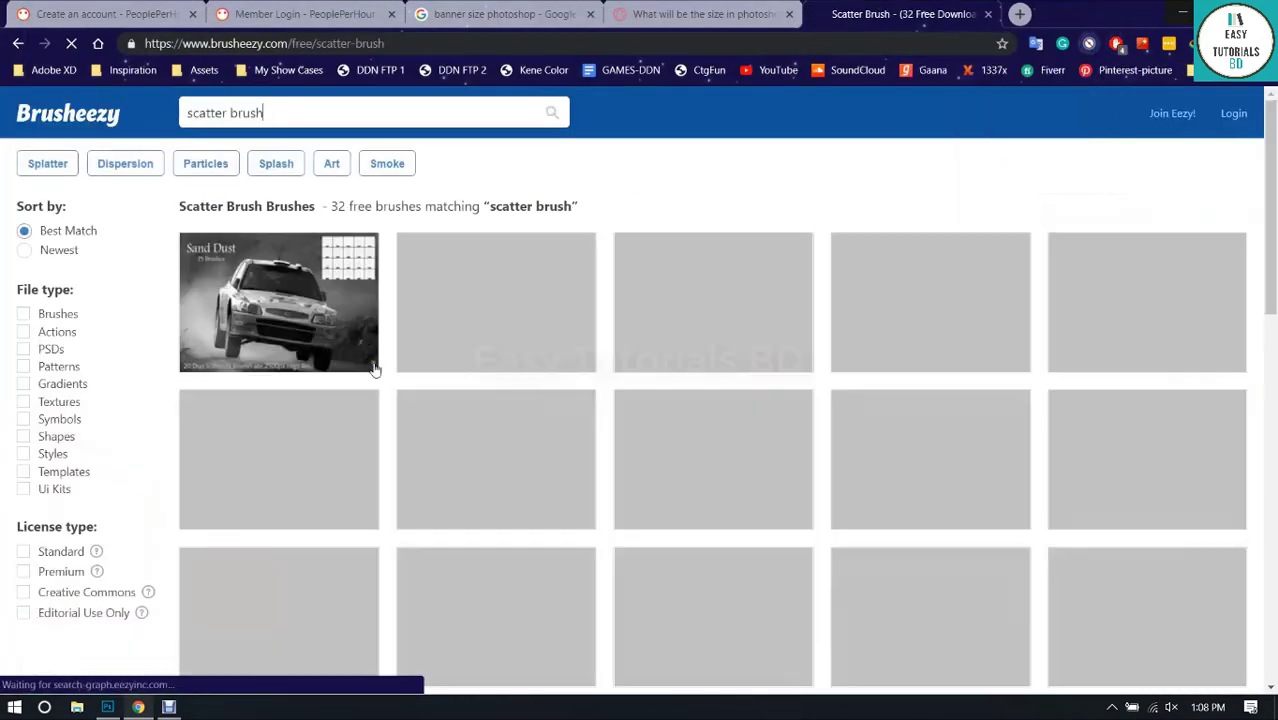
Browse the scatter brush results, open the Cross Hatch Scatter PS Brushes Abr with circular scribbles, and download it to the desktop.
{"action": "scroll", "coordinate": [1052, 367], "scroll_direction": "down", "scroll_amount": 1}
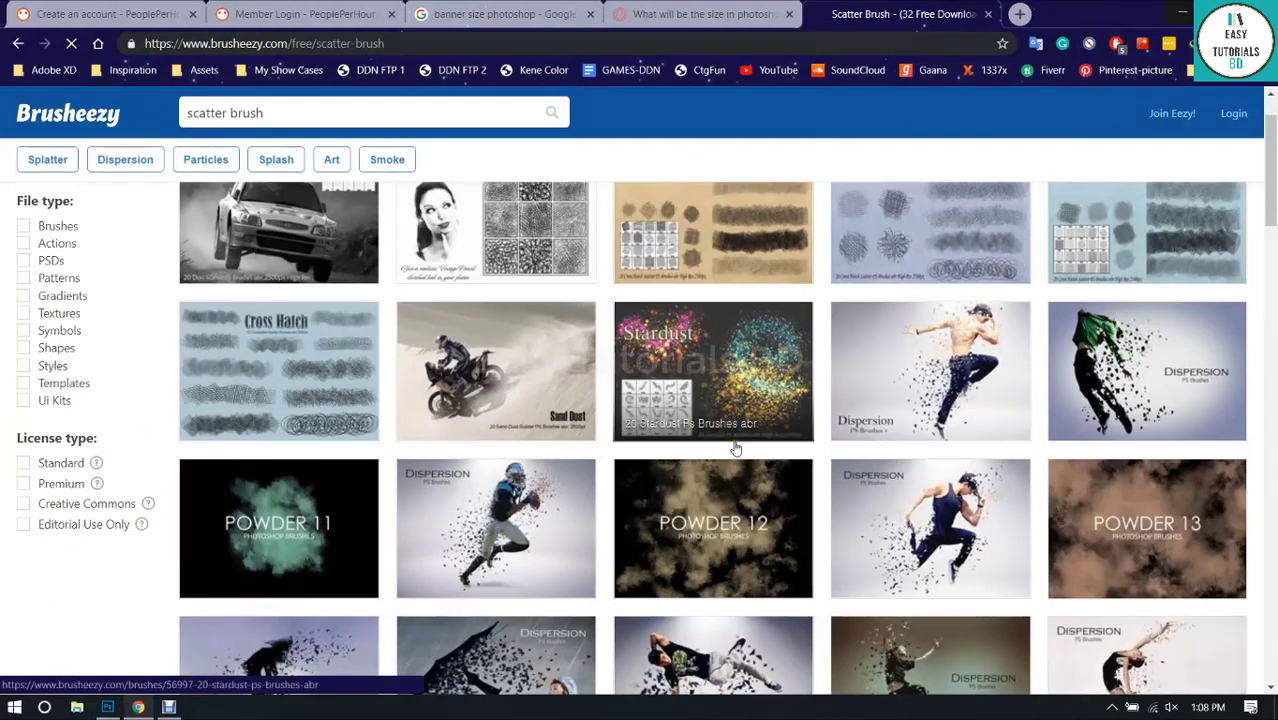
{"action": "scroll", "coordinate": [730, 420], "scroll_direction": "down", "scroll_amount": 3}
{"action": "scroll", "coordinate": [740, 494], "scroll_direction": "down", "scroll_amount": 3}
{"action": "scroll", "coordinate": [724, 496], "scroll_direction": "up", "scroll_amount": 3}
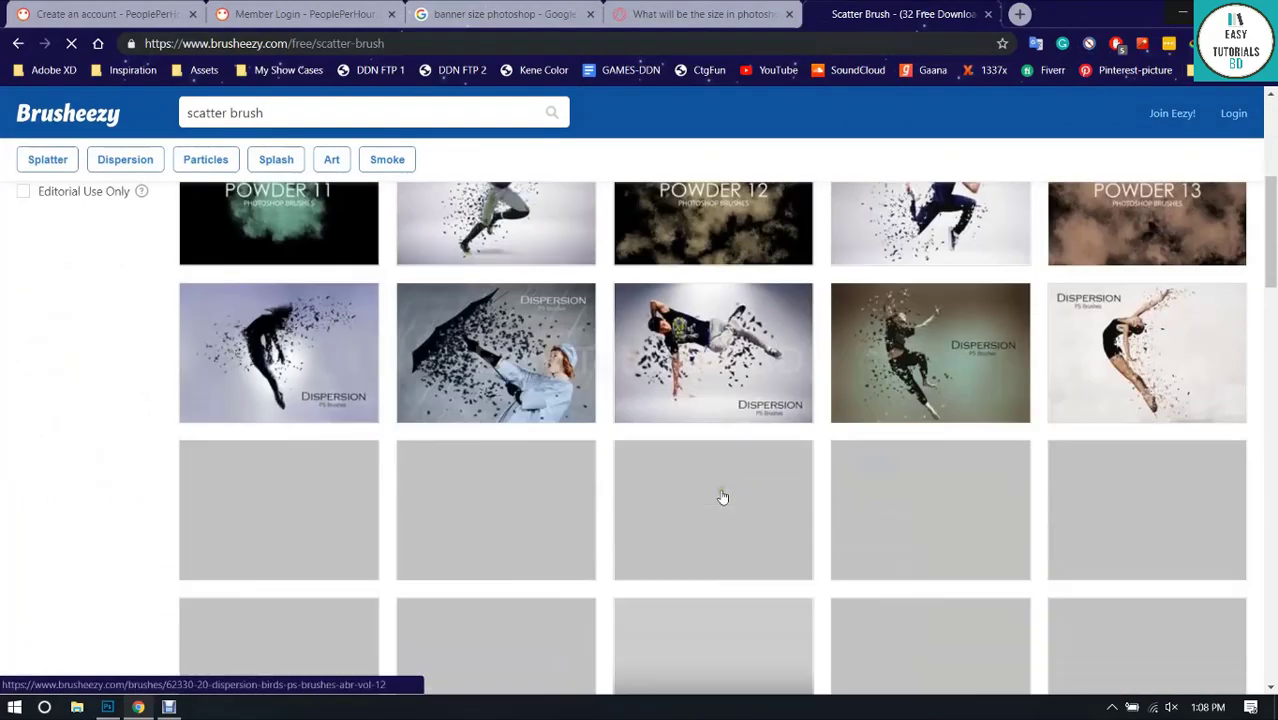
{"action": "scroll", "coordinate": [722, 496], "scroll_direction": "down", "scroll_amount": 3}
{"action": "scroll", "coordinate": [740, 500], "scroll_direction": "up", "scroll_amount": 7}
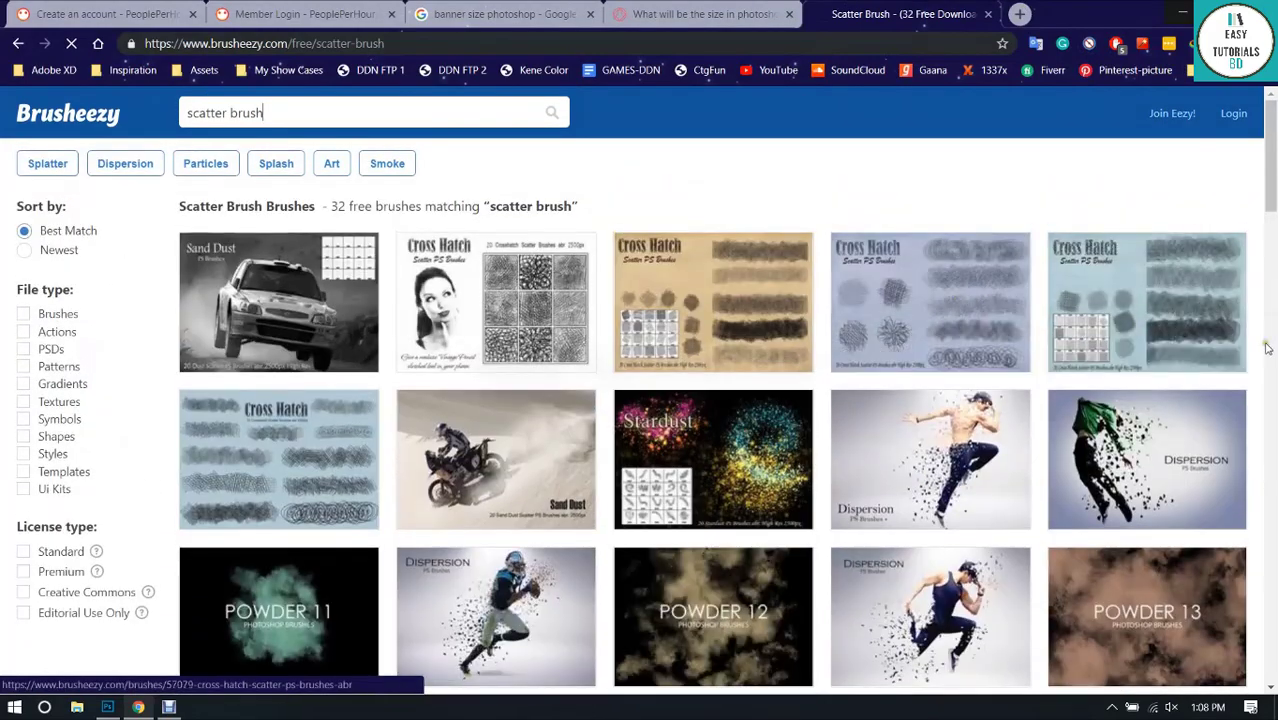
{"action": "left_click", "coordinate": [970, 310]}
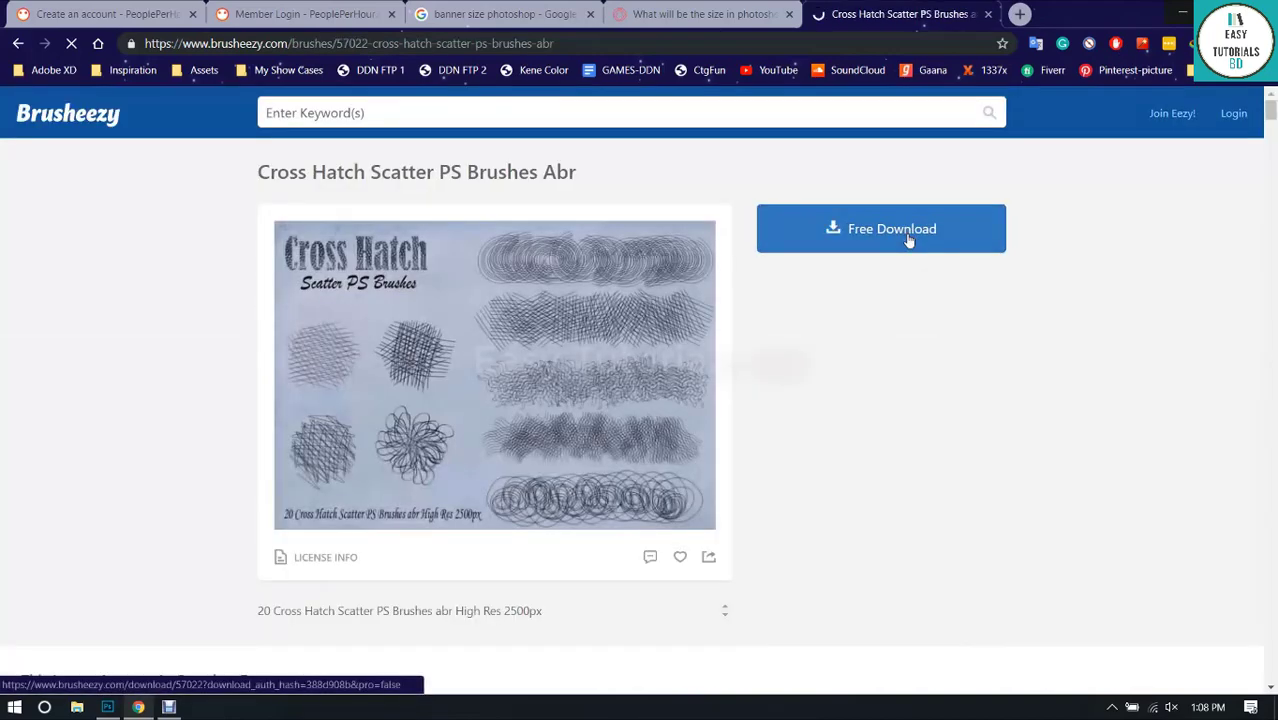
{"action": "left_click", "coordinate": [908, 240]}
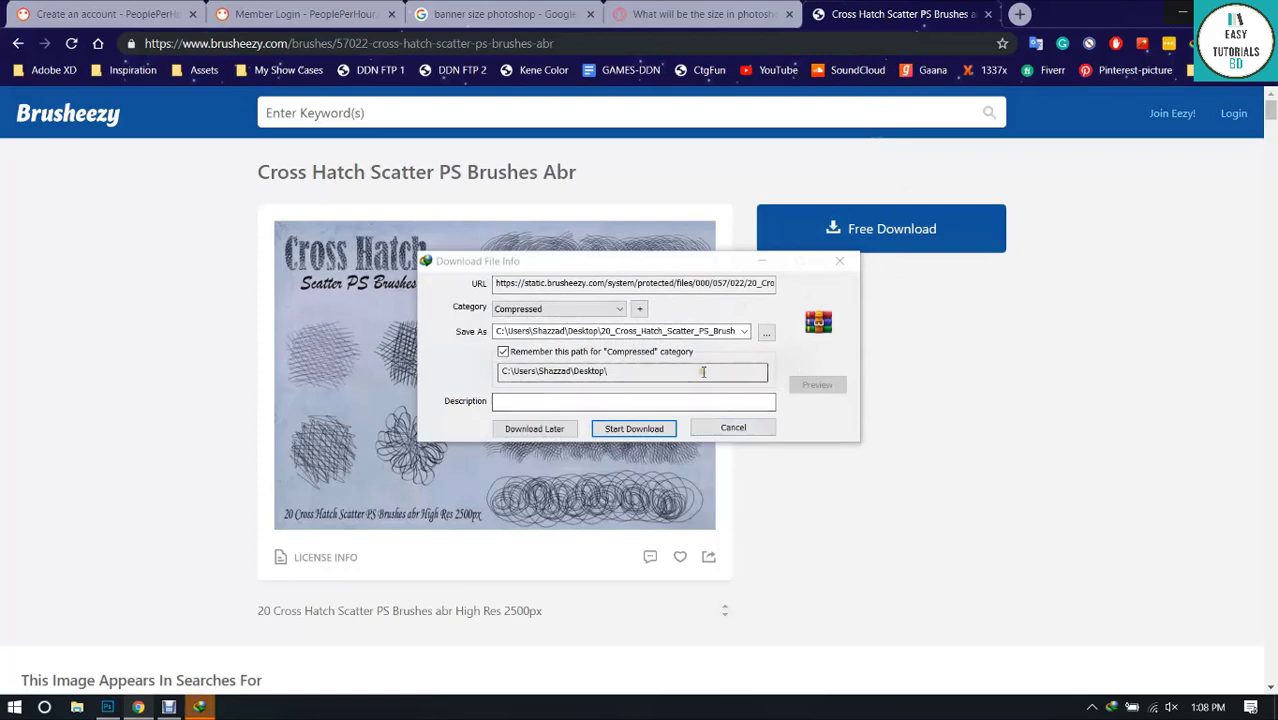
{"action": "left_click", "coordinate": [640, 428]}
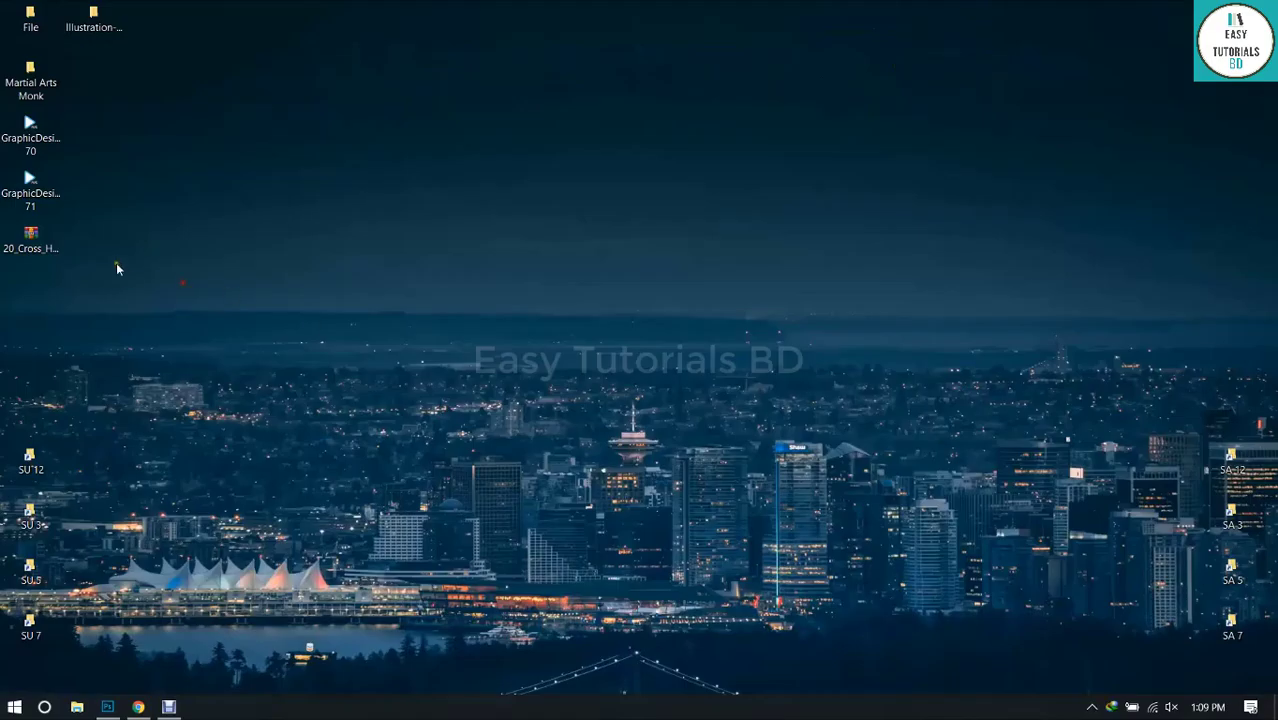
Extract the downloaded 20_Cross_Hatch_Scatter_PS_Brushes_abr archive into its own desktop folder and locate 20 Crosshatch Scatter Brushes.abr inside it.
{"action": "right_click", "coordinate": [30, 240]}
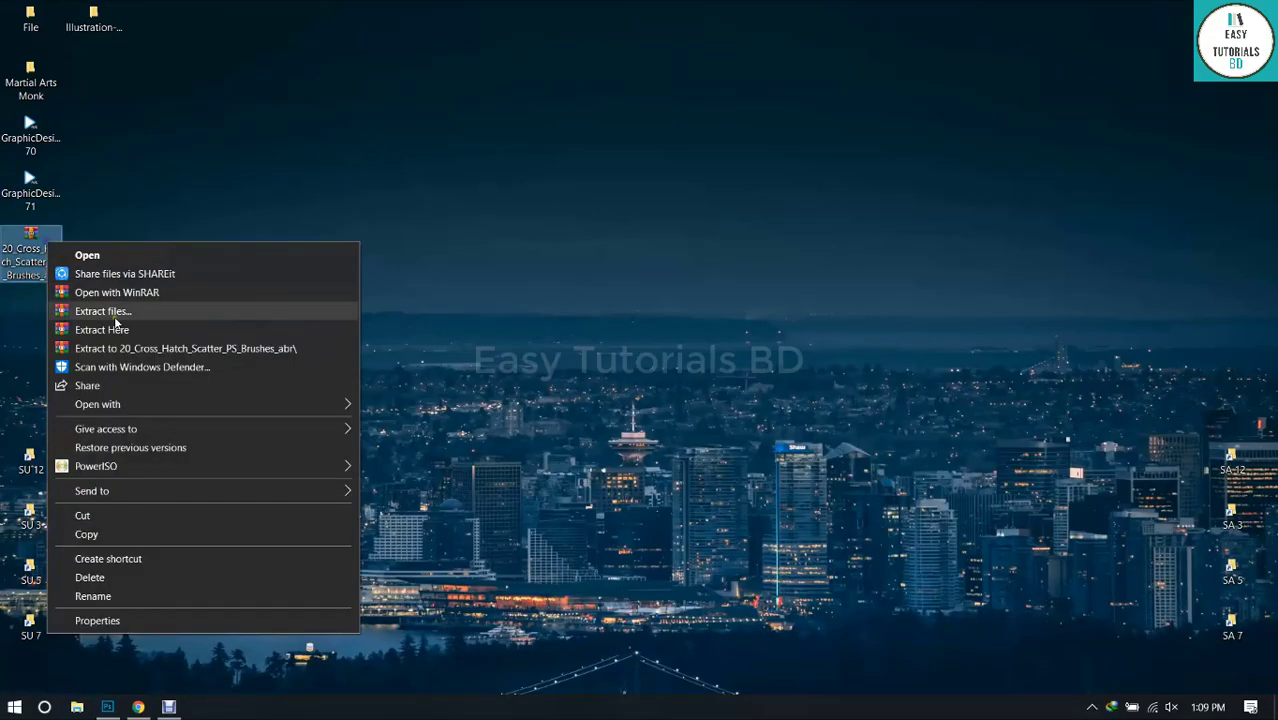
{"action": "left_click", "coordinate": [137, 353]}
{"action": "double_click", "coordinate": [30, 292]}
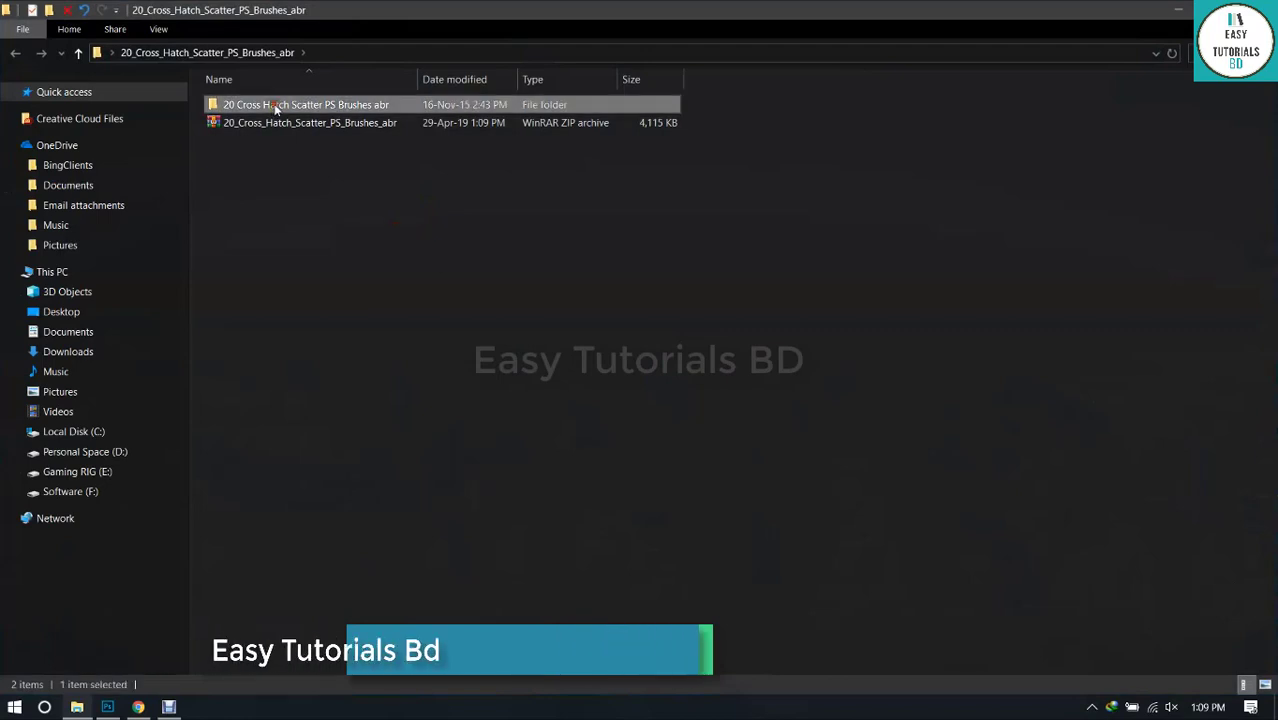
{"action": "double_click", "coordinate": [278, 104]}
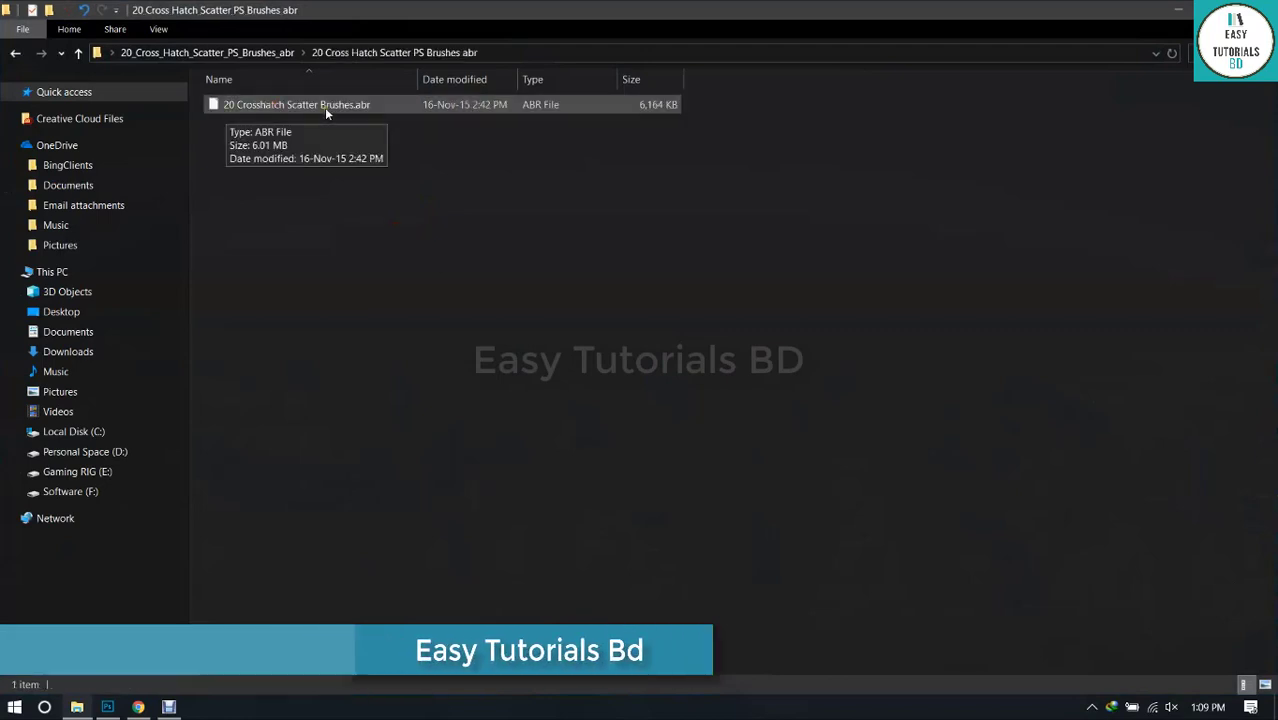
{"action": "double_click", "coordinate": [543, 105]}
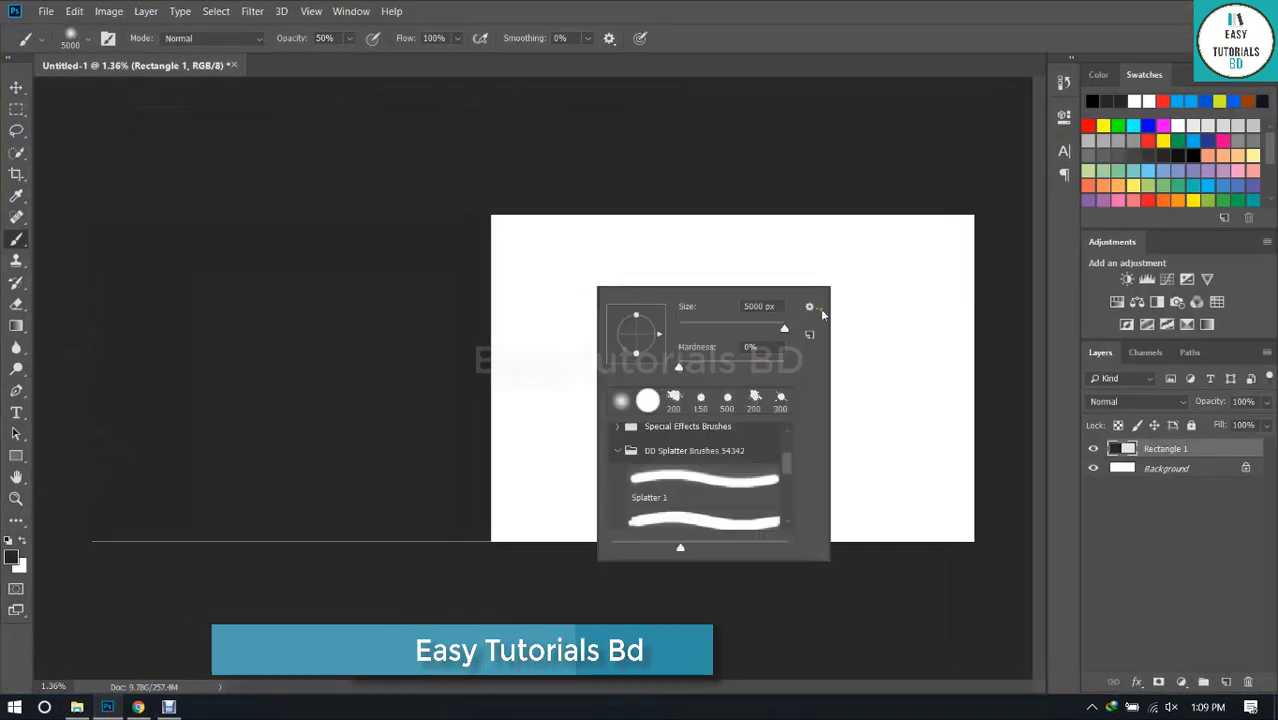
In Photoshop, import the brush file 20 Crosshatch Scatter Brushes.abr from the extracted folder on the desktop.
{"action": "left_click", "coordinate": [812, 307]}
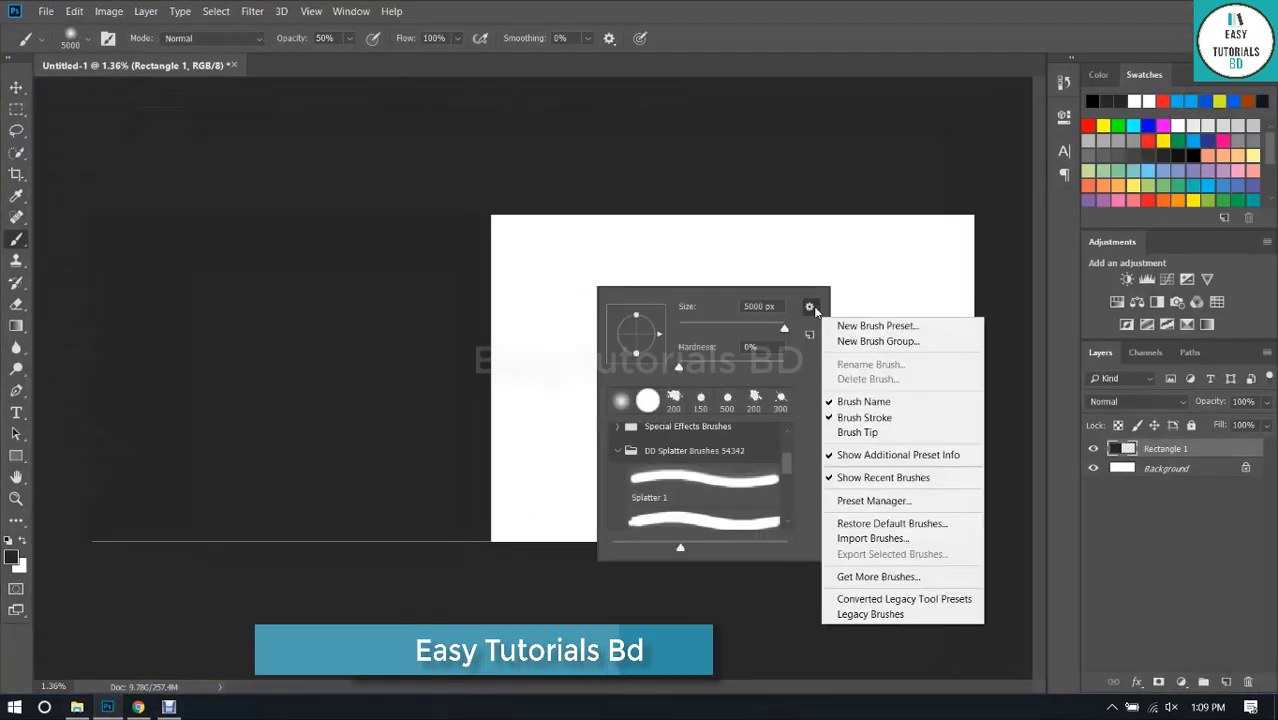
{"action": "left_click", "coordinate": [870, 537]}
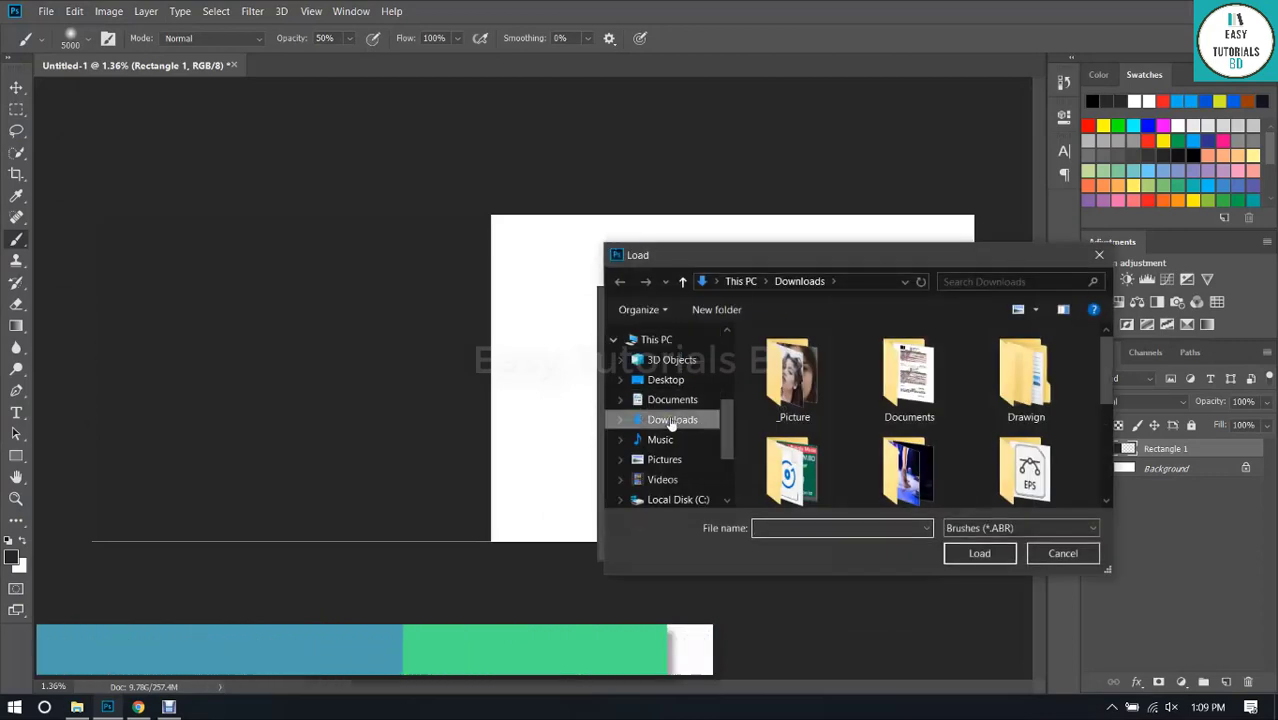
{"action": "left_click", "coordinate": [665, 379]}
{"action": "double_click", "coordinate": [785, 405]}
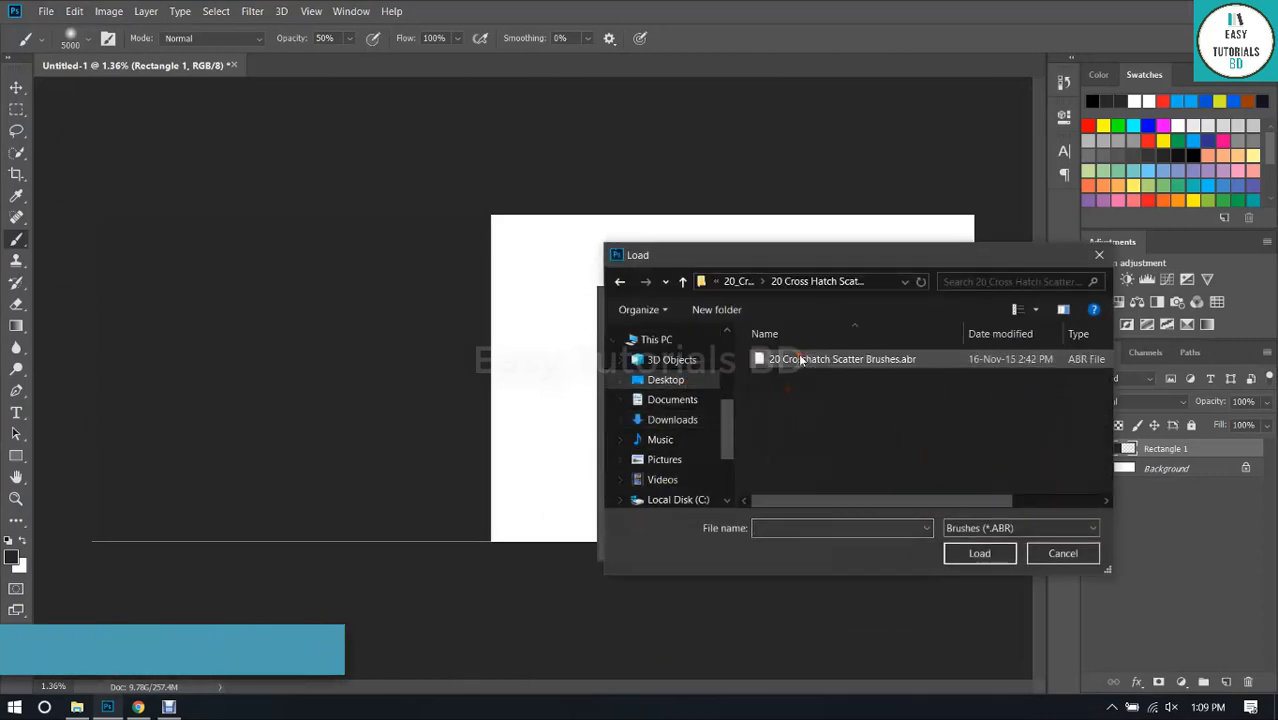
{"action": "double_click", "coordinate": [902, 358]}
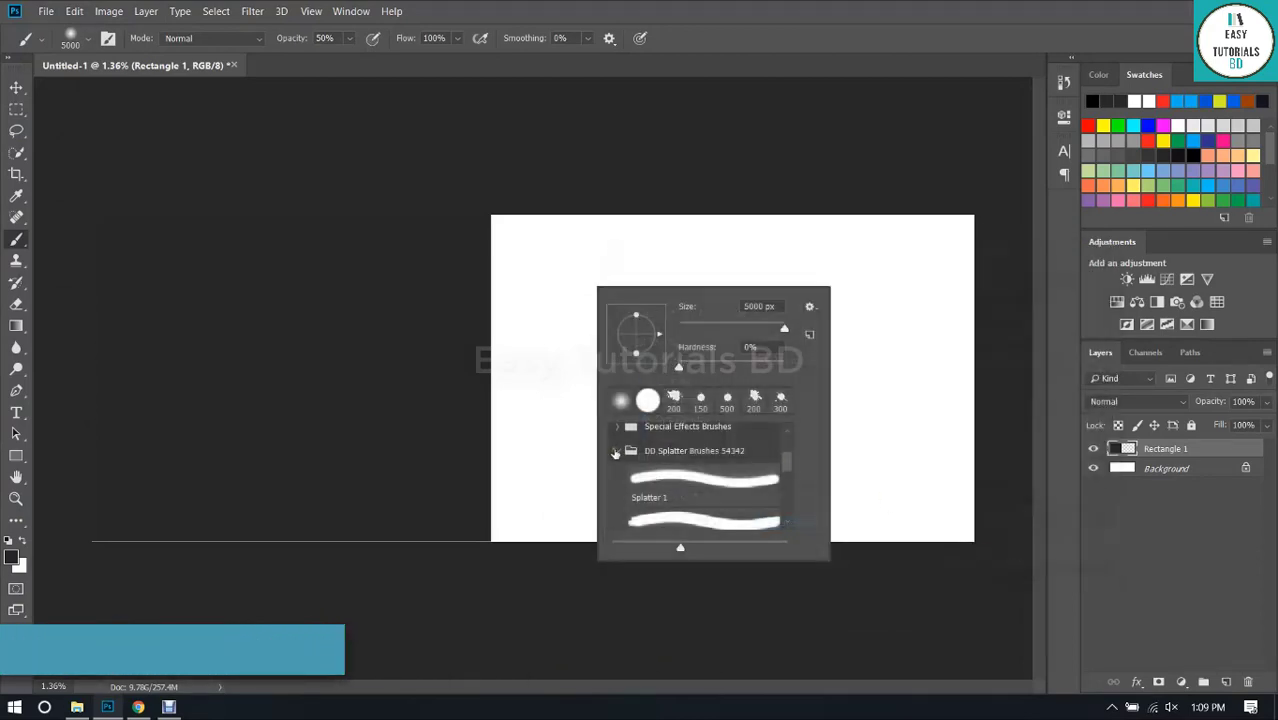
Try a brush from the 20 Crosshatch Scatter Brushes group at larger and smaller sizes.
{"action": "left_click", "coordinate": [616, 451]}
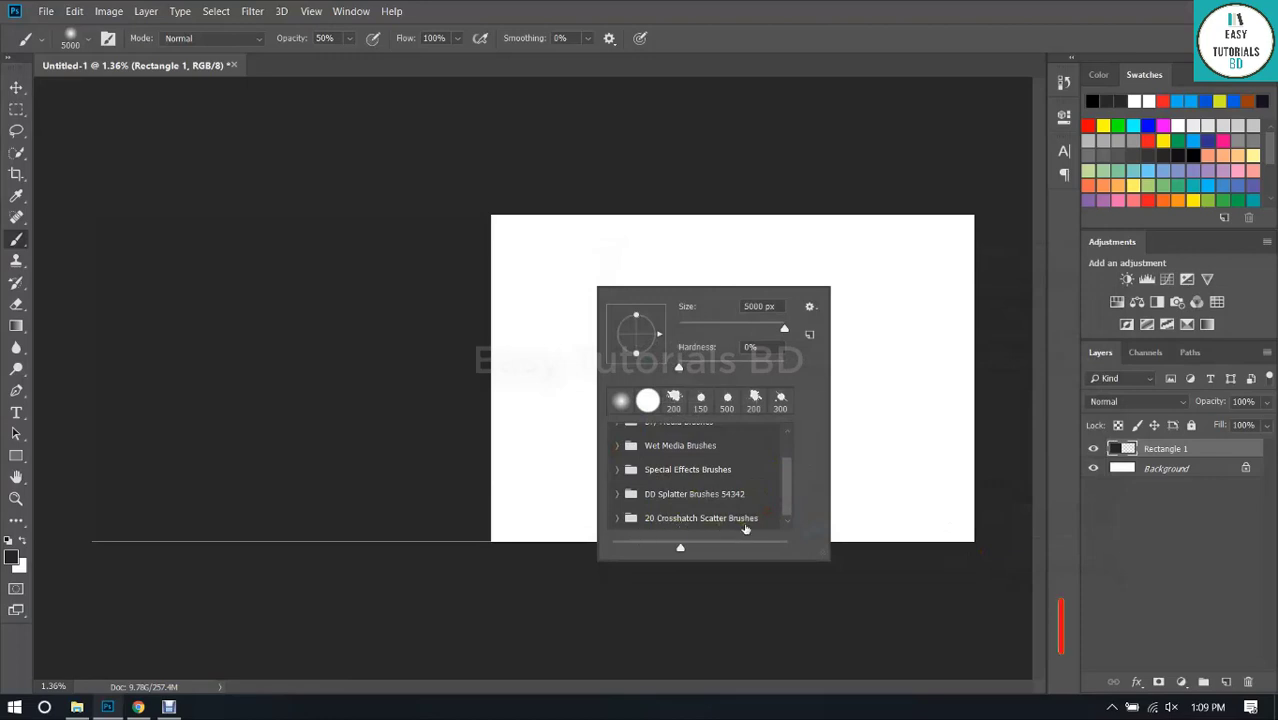
{"action": "left_click", "coordinate": [618, 518]}
{"action": "scroll", "coordinate": [676, 498], "scroll_direction": "down", "scroll_amount": 3}
{"action": "double_click", "coordinate": [711, 434]}
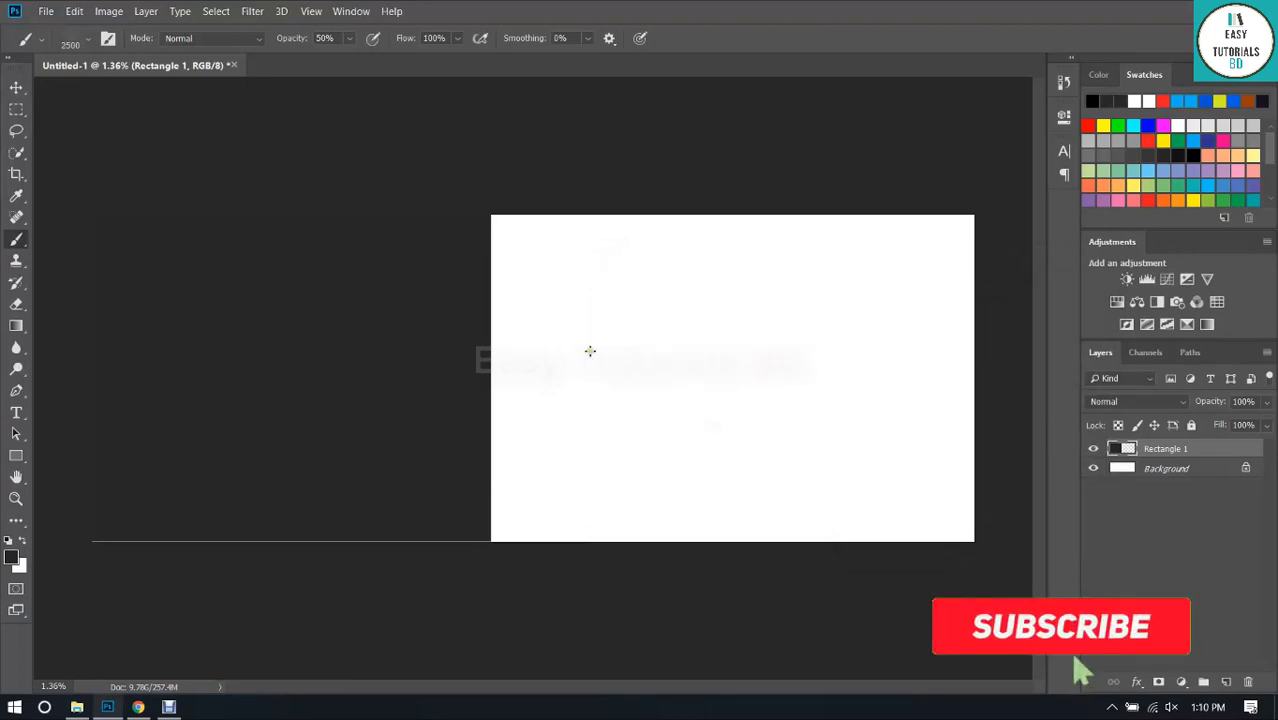
{"action": "key", "text": "bracketright"}
{"action": "key", "text": "bracketright"}
{"action": "key", "text": "bracketright"}
{"action": "key", "text": "bracketright"}
{"action": "key", "text": "bracketright"}
{"action": "key", "text": "bracketright"}
{"action": "key", "text": "bracketright"}
{"action": "key", "text": "bracketright"}
{"action": "key", "text": "bracketright"}
{"action": "key", "text": "bracketright"}
{"action": "key", "text": "bracketright"}
{"action": "key", "text": "bracketright"}
{"action": "key", "text": "bracketright"}
{"action": "key", "text": "bracketright"}
{"action": "key", "text": "bracketright"}
{"action": "key", "text": "bracketright"}
{"action": "key", "text": "bracketright"}
{"action": "key", "text": "bracketright"}
{"action": "key", "text": "bracketright"}
{"action": "key", "text": "bracketright"}
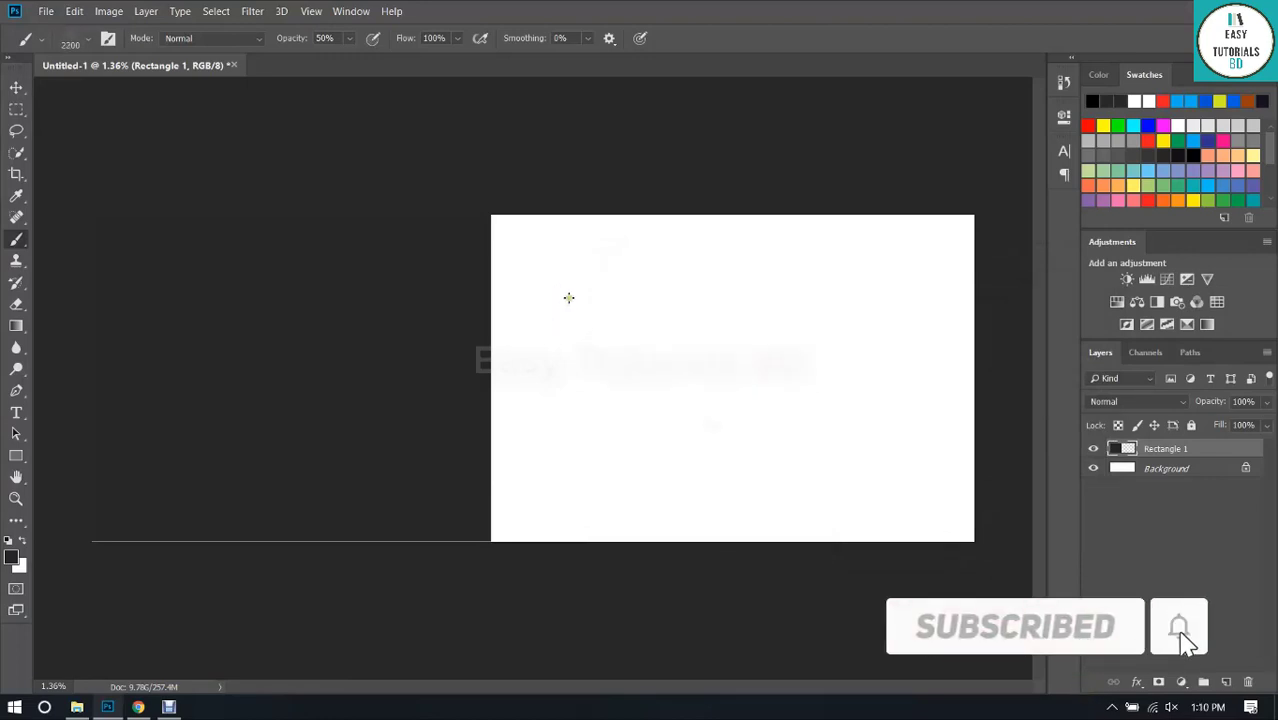
{"action": "key", "text": "bracketleft"}
{"action": "key", "text": "bracketleft"}
{"action": "key", "text": "bracketleft"}
{"action": "key", "text": "bracketleft"}
{"action": "key", "text": "bracketleft"}
{"action": "key", "text": "bracketleft"}
{"action": "key", "text": "bracketleft"}
{"action": "key", "text": "bracketleft"}
{"action": "key", "text": "bracketleft"}
{"action": "key", "text": "bracketleft"}
{"action": "key", "text": "bracketleft"}
{"action": "key", "text": "bracketleft"}
{"action": "key", "text": "bracketleft"}
{"action": "key", "text": "bracketleft"}
{"action": "key", "text": "bracketleft"}
{"action": "key", "text": "bracketleft"}
{"action": "key", "text": "bracketleft"}
{"action": "key", "text": "bracketleft"}
{"action": "key", "text": "bracketleft"}
{"action": "key", "text": "bracketleft"}
Choose the Splatter 1 brush from the DD Splatter Brushes 54342 group.
{"action": "right_click", "coordinate": [569, 298]}
{"action": "scroll", "coordinate": [612, 490], "scroll_direction": "up", "scroll_amount": 3}
{"action": "left_click", "coordinate": [597, 468]}
{"action": "left_click", "coordinate": [676, 490]}
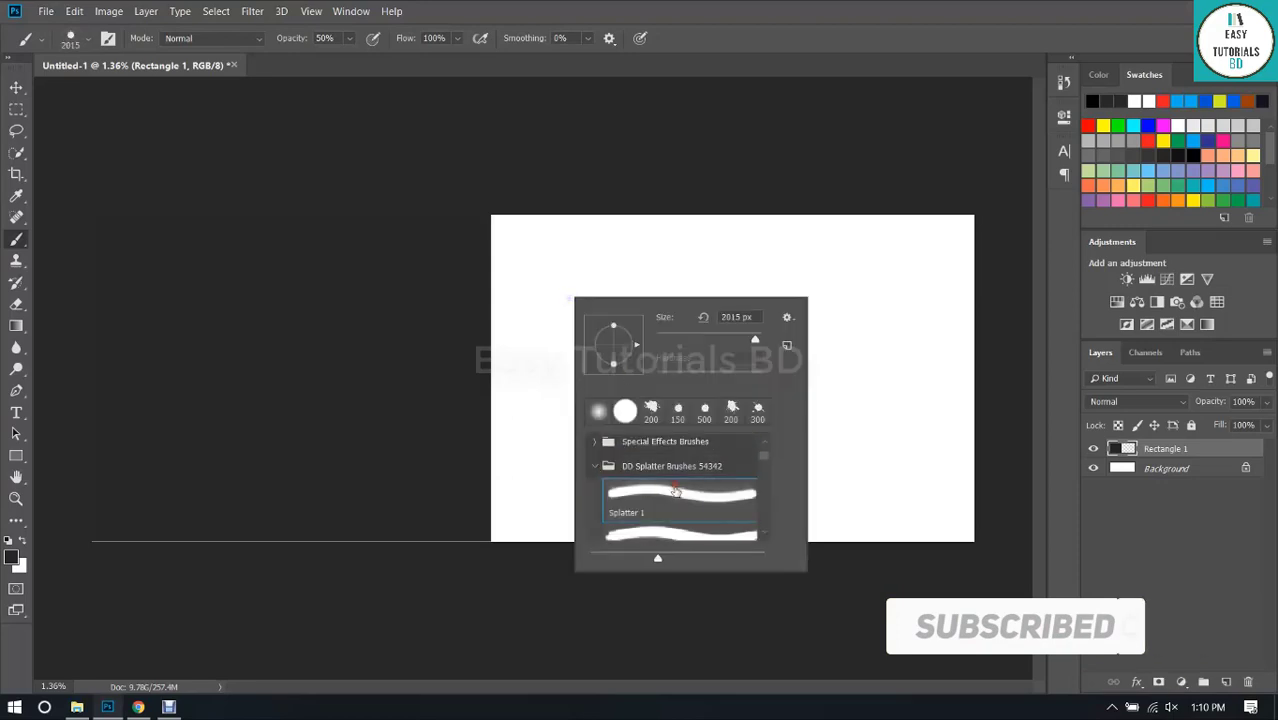
{"action": "double_click", "coordinate": [676, 490]}
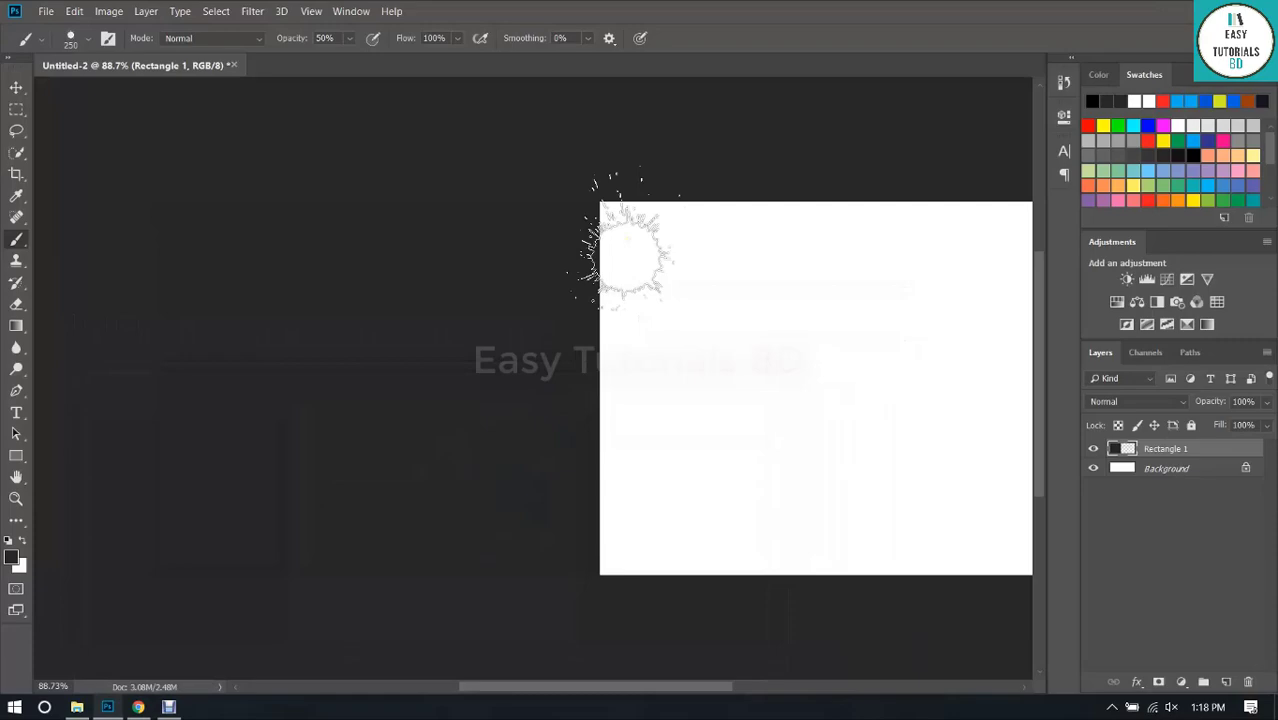
Select the Splatter 1 brush for the Untitled-2 document, try several brush sizes and settle on 250 px.
{"action": "scroll", "coordinate": [630, 240], "scroll_direction": "up", "scroll_amount": 1}
{"action": "right_click", "coordinate": [643, 244]}
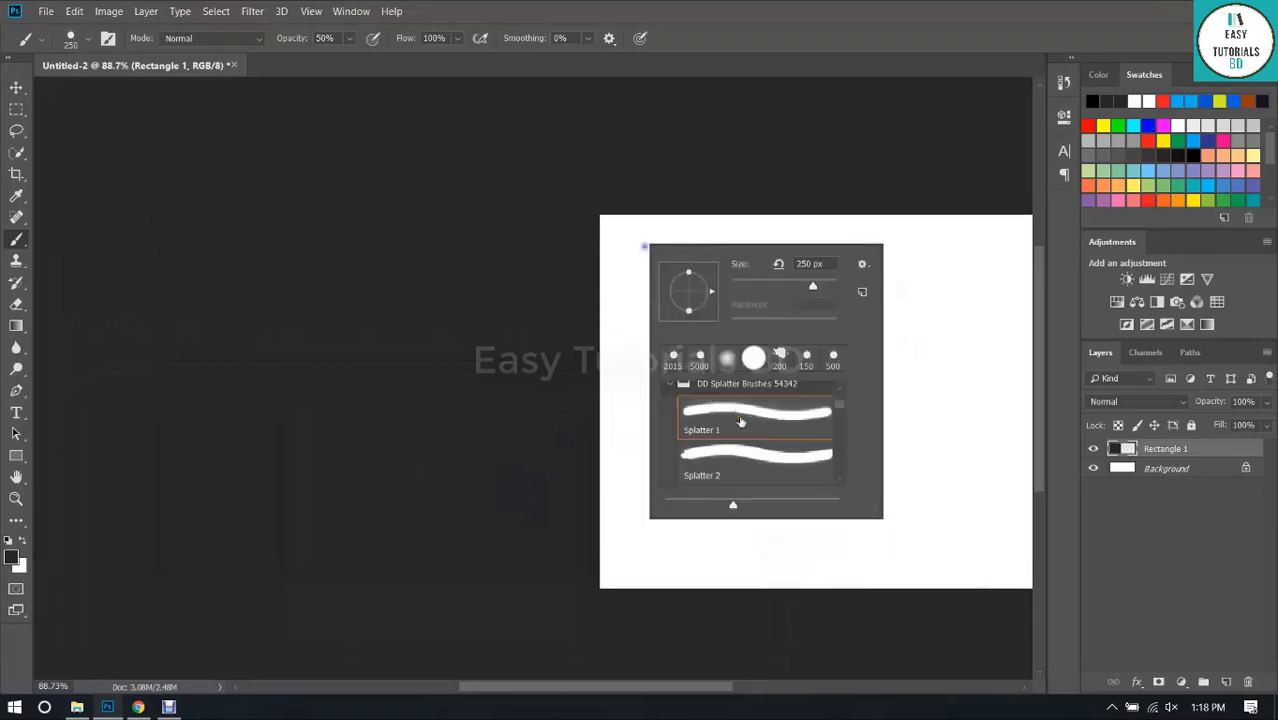
{"action": "double_click", "coordinate": [742, 422]}
{"action": "key", "text": "bracketleft"}
{"action": "key", "text": "bracketleft"}
{"action": "key", "text": "bracketleft"}
{"action": "key", "text": "bracketleft"}
{"action": "key", "text": "bracketleft"}
{"action": "key", "text": "bracketleft"}
{"action": "key", "text": "bracketleft"}
{"action": "key", "text": "bracketleft"}
{"action": "key", "text": "bracketleft"}
{"action": "key", "text": "bracketleft"}
{"action": "key", "text": "bracketleft"}
{"action": "key", "text": "bracketleft"}
{"action": "key", "text": "bracketleft"}
{"action": "key", "text": "bracketleft"}
{"action": "key", "text": "bracketleft"}
{"action": "key", "text": "bracketleft"}
{"action": "key", "text": "bracketleft"}
{"action": "key", "text": "bracketleft"}
{"action": "key", "text": "bracketleft"}
{"action": "key", "text": "bracketleft"}
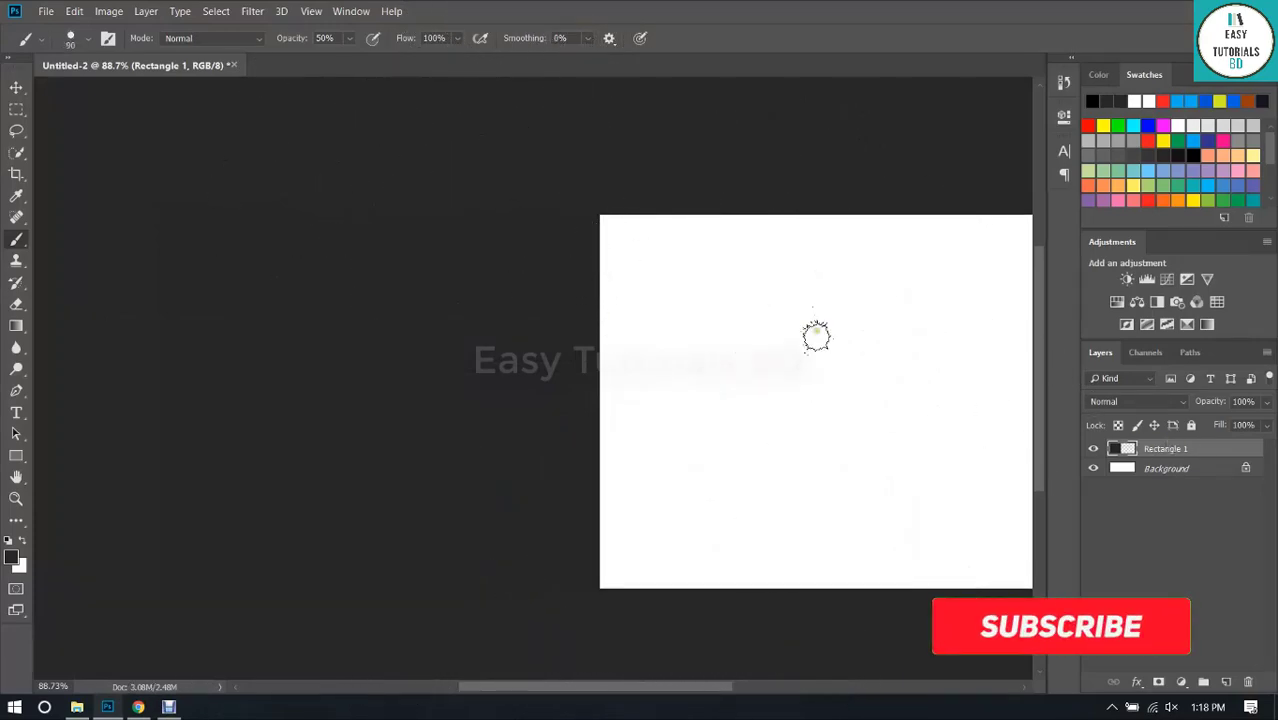
{"action": "key", "text": "bracketright"}
{"action": "key", "text": "bracketright"}
{"action": "key", "text": "bracketright"}
{"action": "key", "text": "bracketright"}
{"action": "key", "text": "bracketright"}
{"action": "key", "text": "bracketright"}
{"action": "key", "text": "bracketright"}
{"action": "key", "text": "bracketright"}
{"action": "key", "text": "bracketright"}
{"action": "key", "text": "bracketright"}
{"action": "key", "text": "bracketright"}
{"action": "key", "text": "bracketright"}
{"action": "key", "text": "bracketright"}
{"action": "key", "text": "bracketright"}
{"action": "key", "text": "bracketright"}
{"action": "key", "text": "bracketright"}
{"action": "key", "text": "bracketleft"}
{"action": "key", "text": "bracketleft"}
{"action": "key", "text": "bracketleft"}
{"action": "key", "text": "bracketleft"}
{"action": "key", "text": "bracketleft"}
{"action": "key", "text": "bracketleft"}
{"action": "key", "text": "bracketleft"}
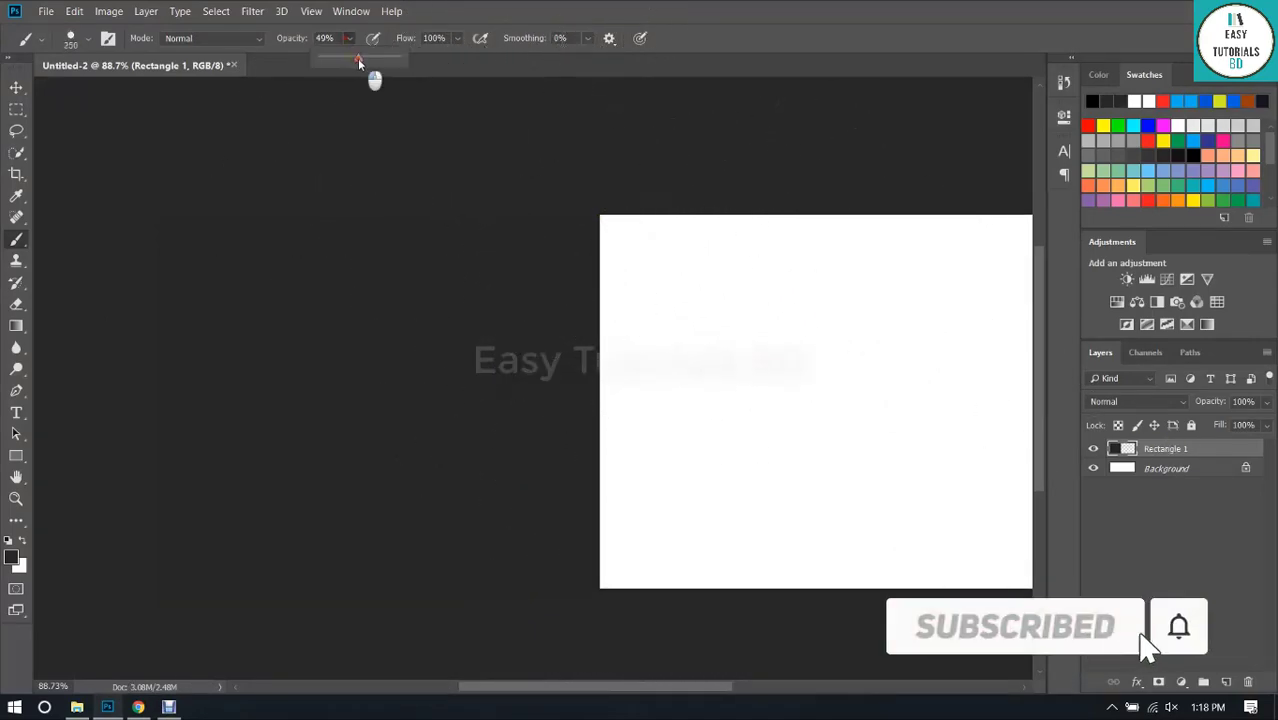
Set the brush opacity to 100% and paint splatters down the dark rectangle's vertical edge, undoing and redoing the misplaced dabs.
{"action": "key", "text": "0"}
{"action": "left_click_drag", "start_coordinate": [598, 230], "coordinate": [628, 355]}
{"action": "left_click", "coordinate": [621, 355]}
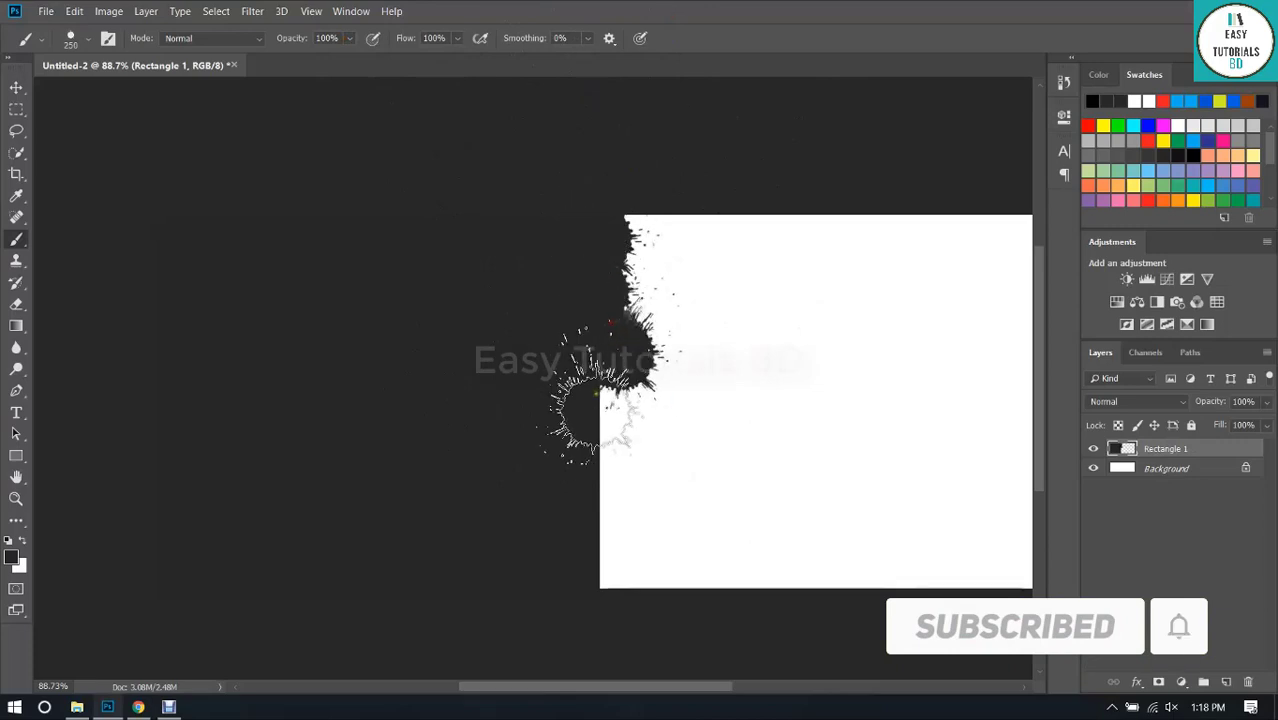
{"action": "left_click", "coordinate": [600, 415]}
{"action": "key", "text": "ctrl+alt+z"}
{"action": "key", "text": "ctrl+alt+z"}
{"action": "left_click", "coordinate": [606, 356]}
{"action": "left_click", "coordinate": [605, 425]}
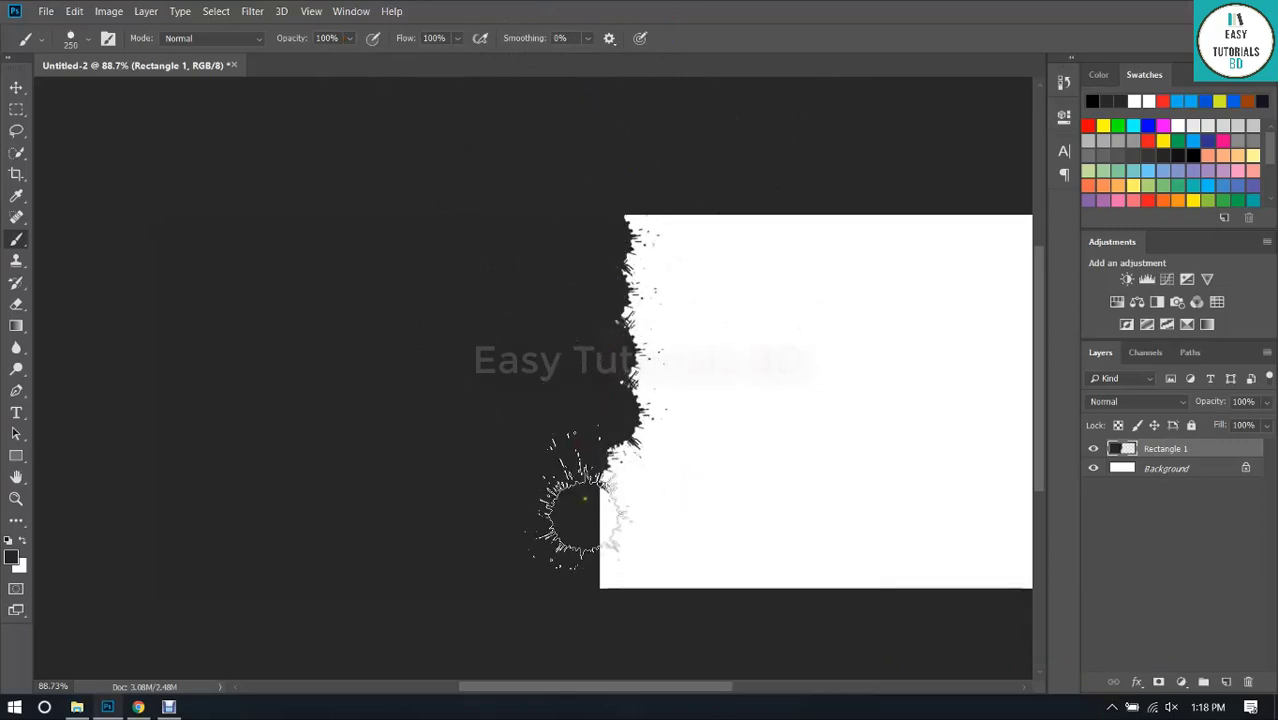
{"action": "left_click", "coordinate": [595, 508]}
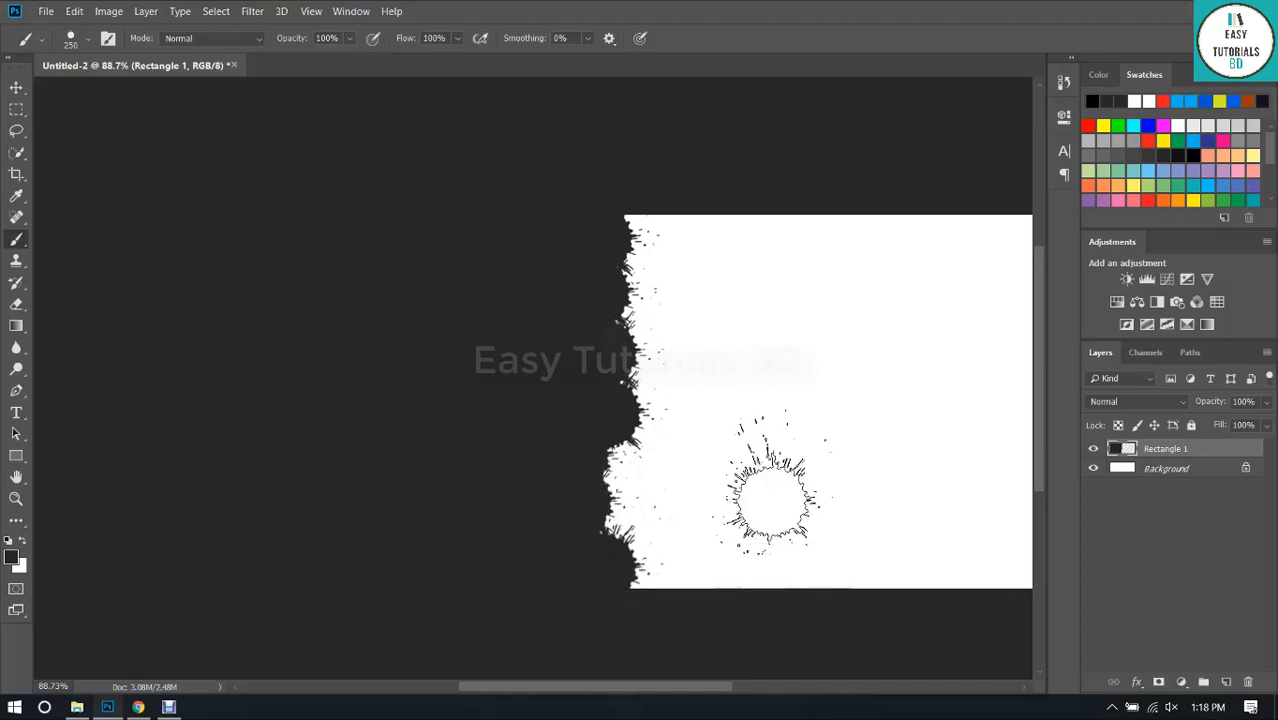
Examine the rectangle's splattered edge up close and as a whole, and switch to the Move tool.
{"action": "scroll", "coordinate": [571, 450], "scroll_direction": "up", "scroll_amount": 4}
{"action": "left_click_drag", "start_coordinate": [593, 431], "coordinate": [603, 318]}
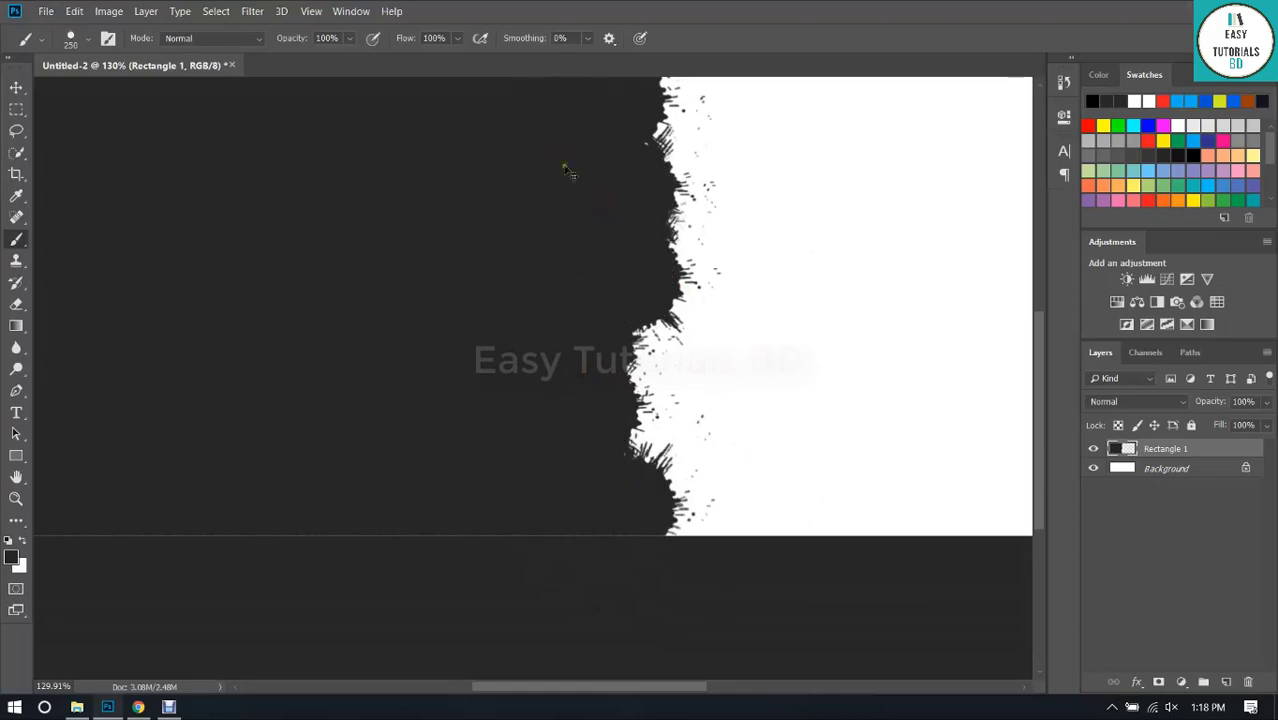
{"action": "scroll", "coordinate": [778, 268], "scroll_direction": "down", "scroll_amount": 4}
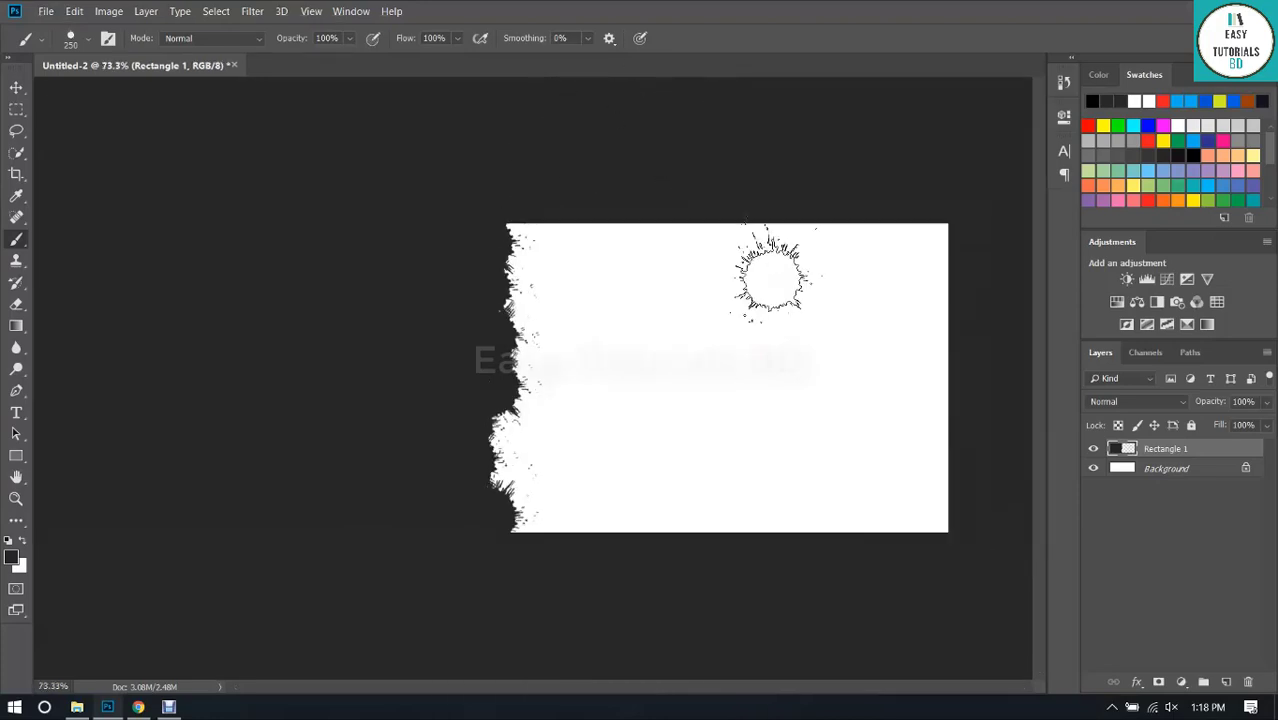
{"action": "scroll", "coordinate": [500, 332], "scroll_direction": "up", "scroll_amount": 6}
{"action": "scroll", "coordinate": [630, 405], "scroll_direction": "down", "scroll_amount": 7}
{"action": "key", "text": "v"}
{"action": "scroll", "coordinate": [523, 368], "scroll_direction": "up", "scroll_amount": 2}
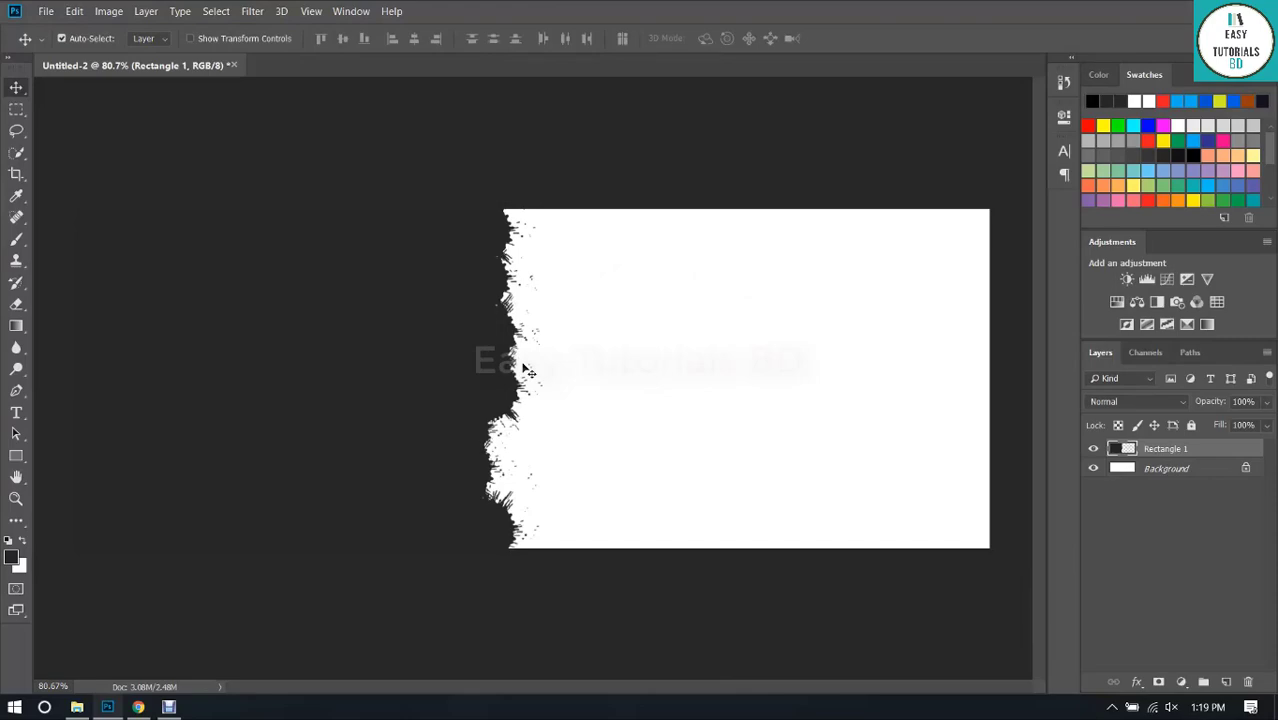
Place the rice-1807554 photo from the Downloads folder N into the banner, positioned over the dark splattered rectangle.
{"action": "left_click", "coordinate": [77, 707]}
{"action": "left_click", "coordinate": [15, 53]}
{"action": "double_click", "coordinate": [603, 122]}
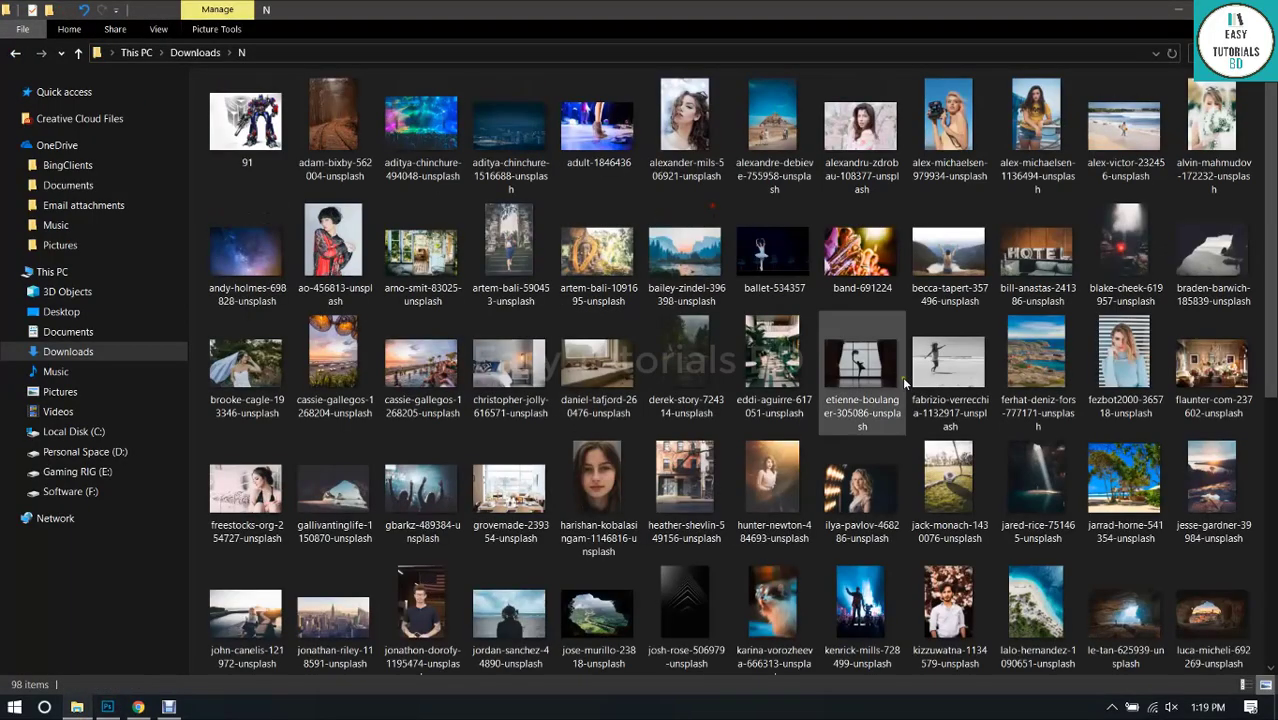
{"action": "scroll", "coordinate": [666, 478], "scroll_direction": "down", "scroll_amount": 5}
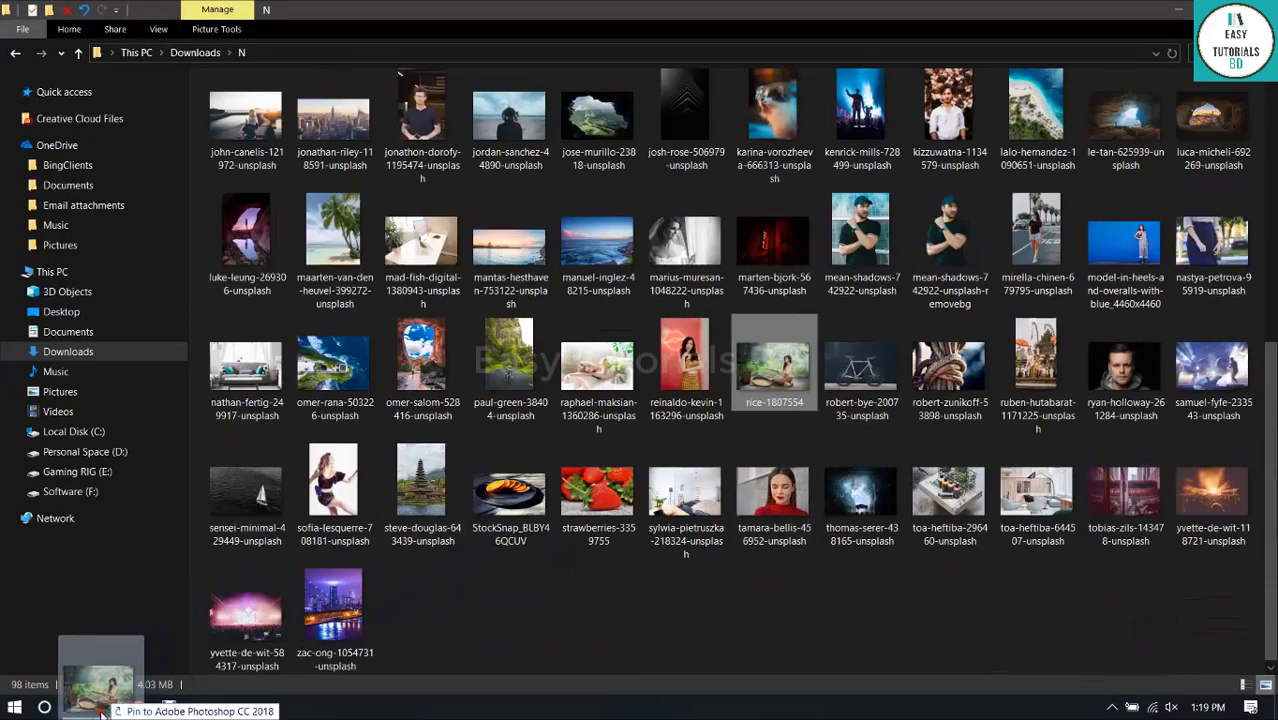
{"action": "left_click", "coordinate": [107, 707]}
{"action": "left_click_drag", "start_coordinate": [453, 349], "coordinate": [533, 379]}
{"action": "left_click_drag", "start_coordinate": [690, 380], "coordinate": [494, 378]}
{"action": "key", "text": "Return"}
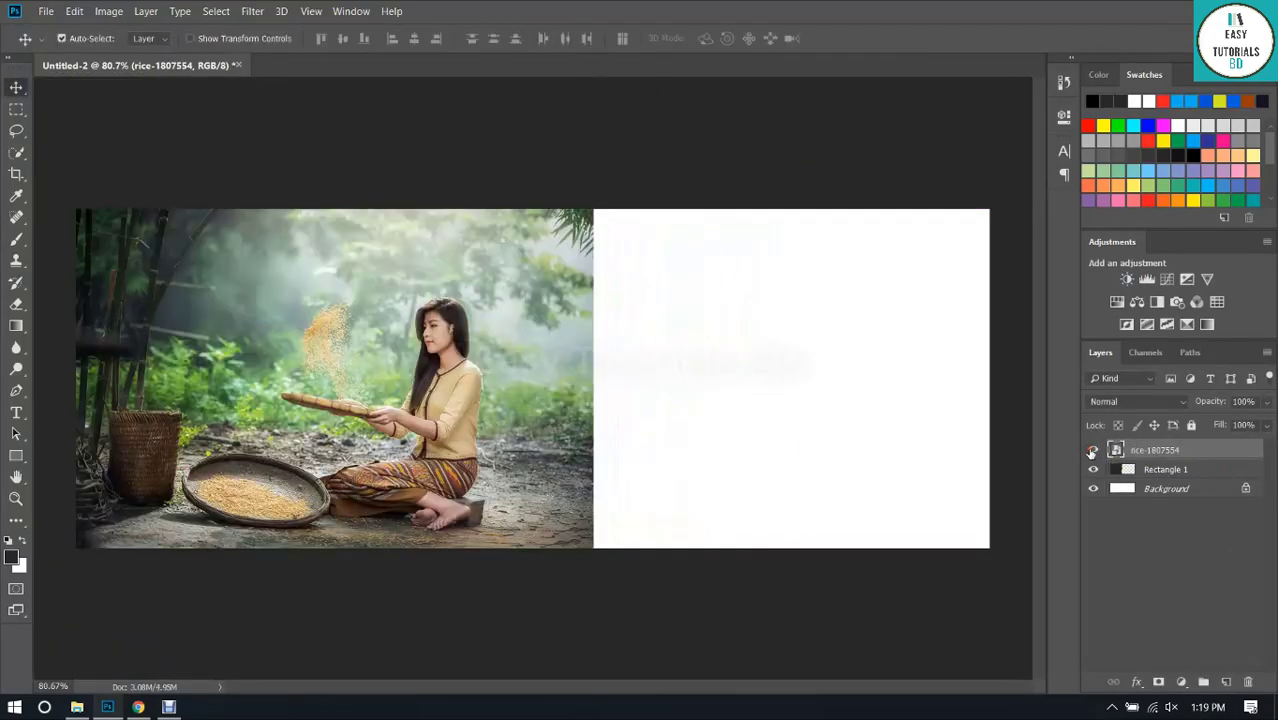
Shift the rice photo left over the dark shape, using 59% layer opacity as a guide and restoring it to 100%.
{"action": "left_click_drag", "start_coordinate": [1269, 403], "coordinate": [1233, 421]}
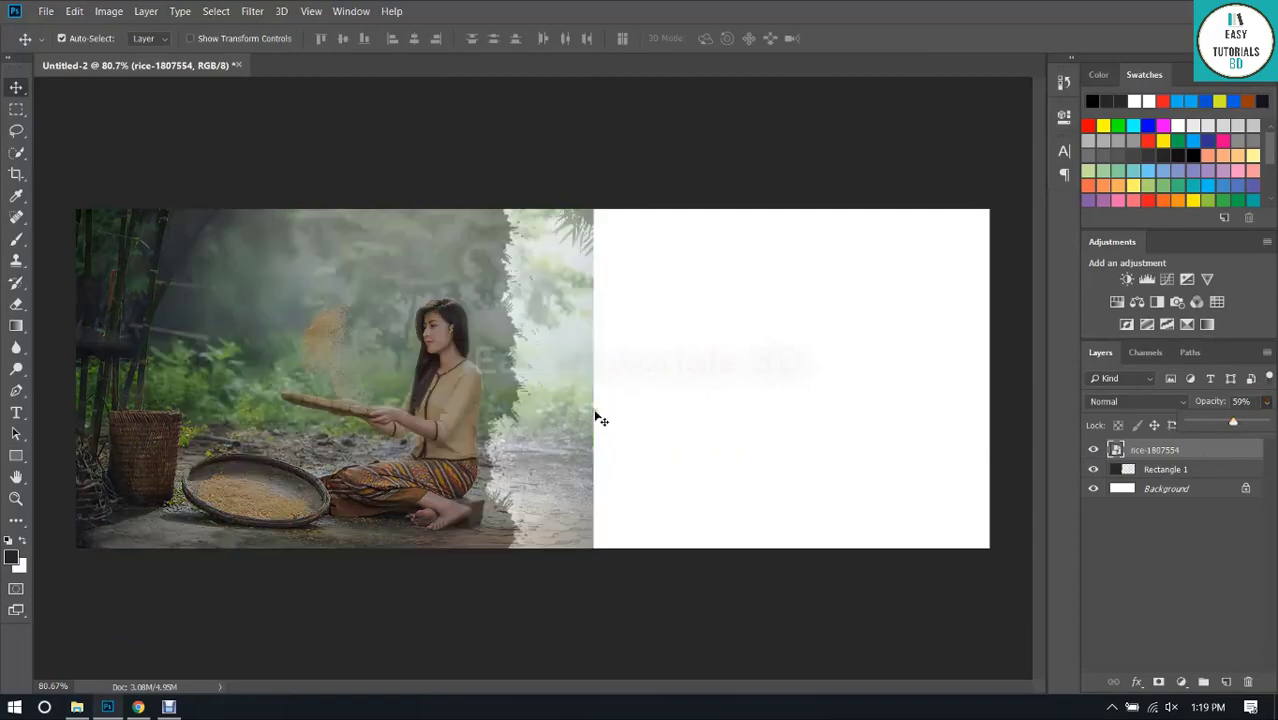
{"action": "left_click_drag", "start_coordinate": [465, 300], "coordinate": [415, 296]}
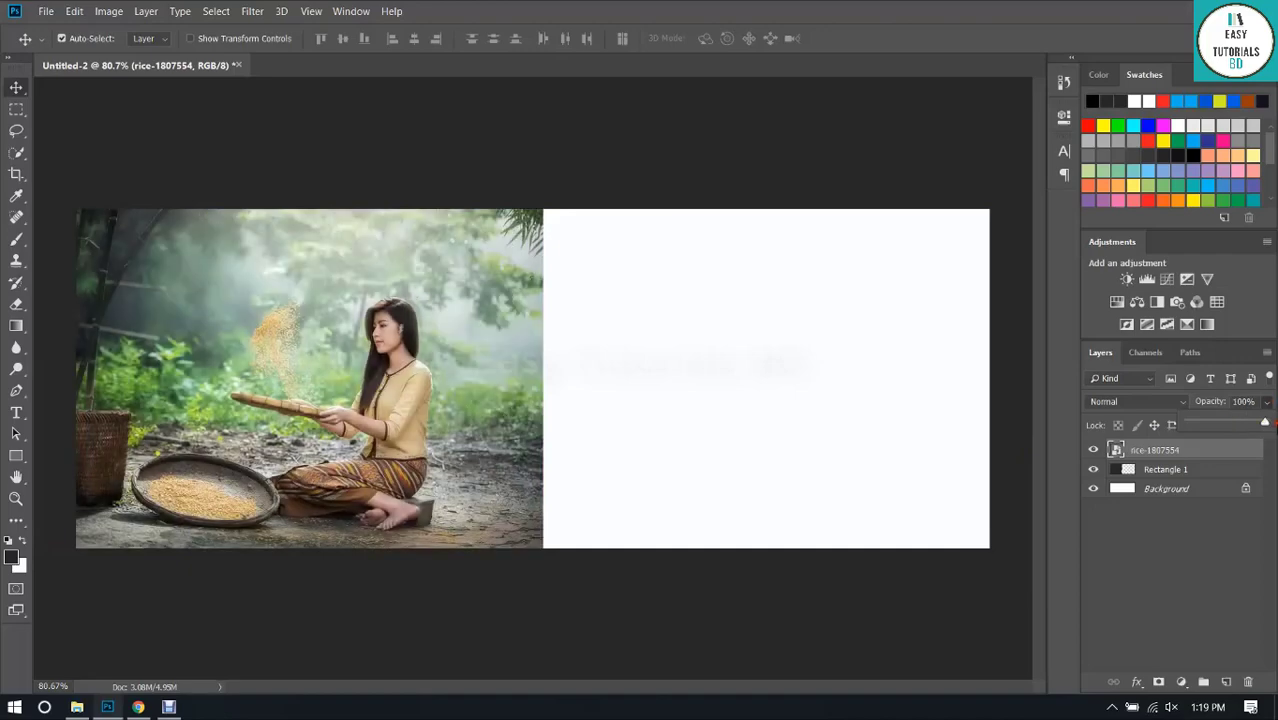
{"action": "left_click", "coordinate": [903, 549]}
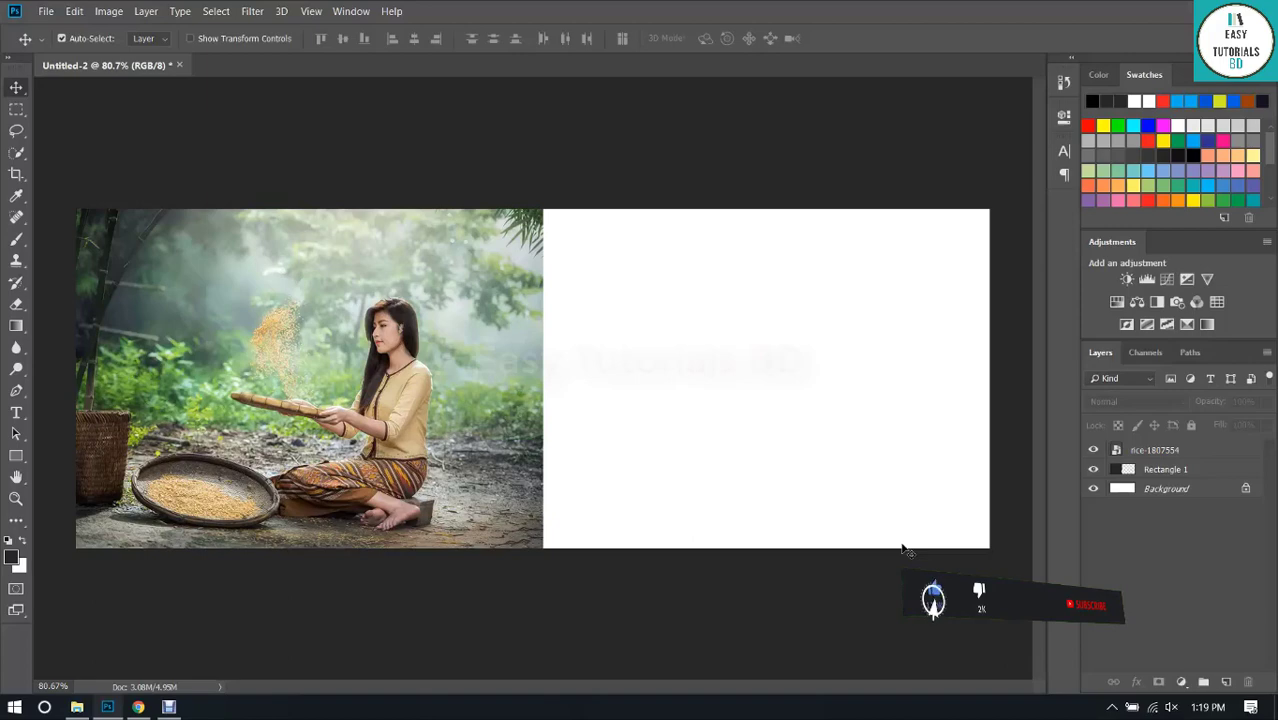
Compare the photo and rectangle layers by toggling visibility, and clip the rice-1807554 photo to the Rectangle 1 layer.
{"action": "left_click", "coordinate": [1093, 450]}
{"action": "left_click", "coordinate": [1093, 469]}
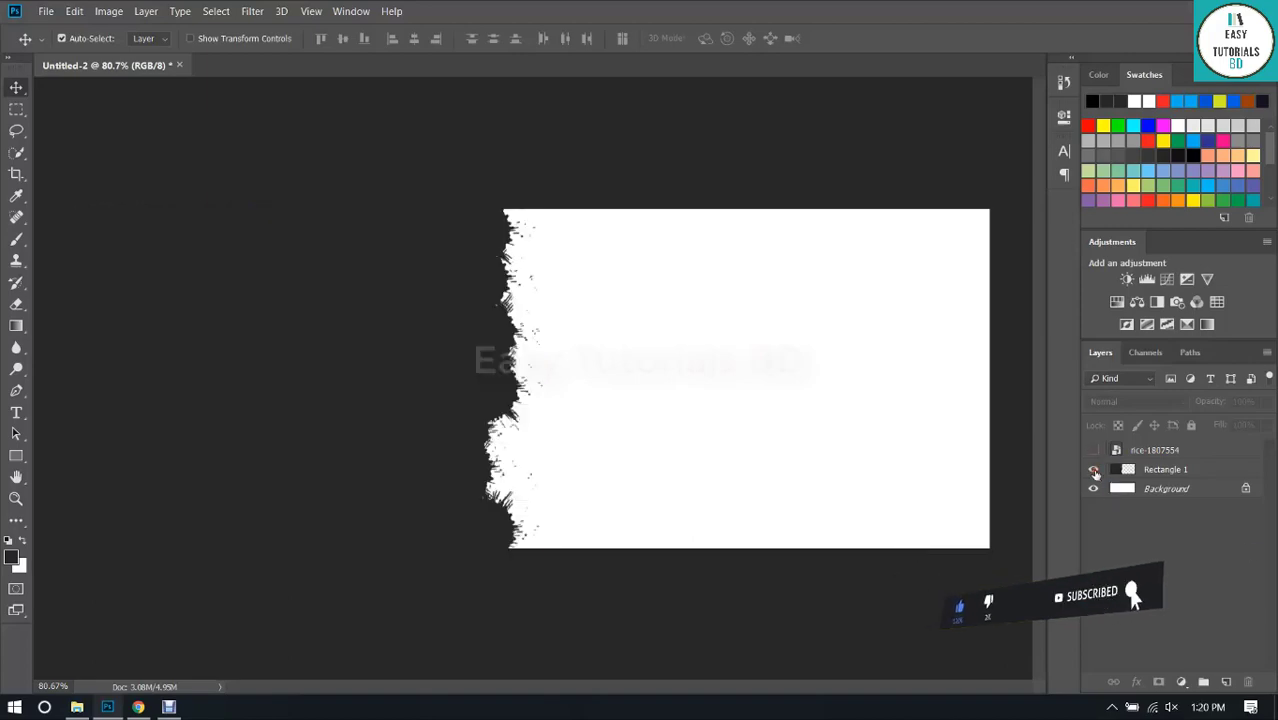
{"action": "left_click", "coordinate": [1093, 450]}
{"action": "left_click_drag", "start_coordinate": [1170, 469], "coordinate": [1172, 458]}
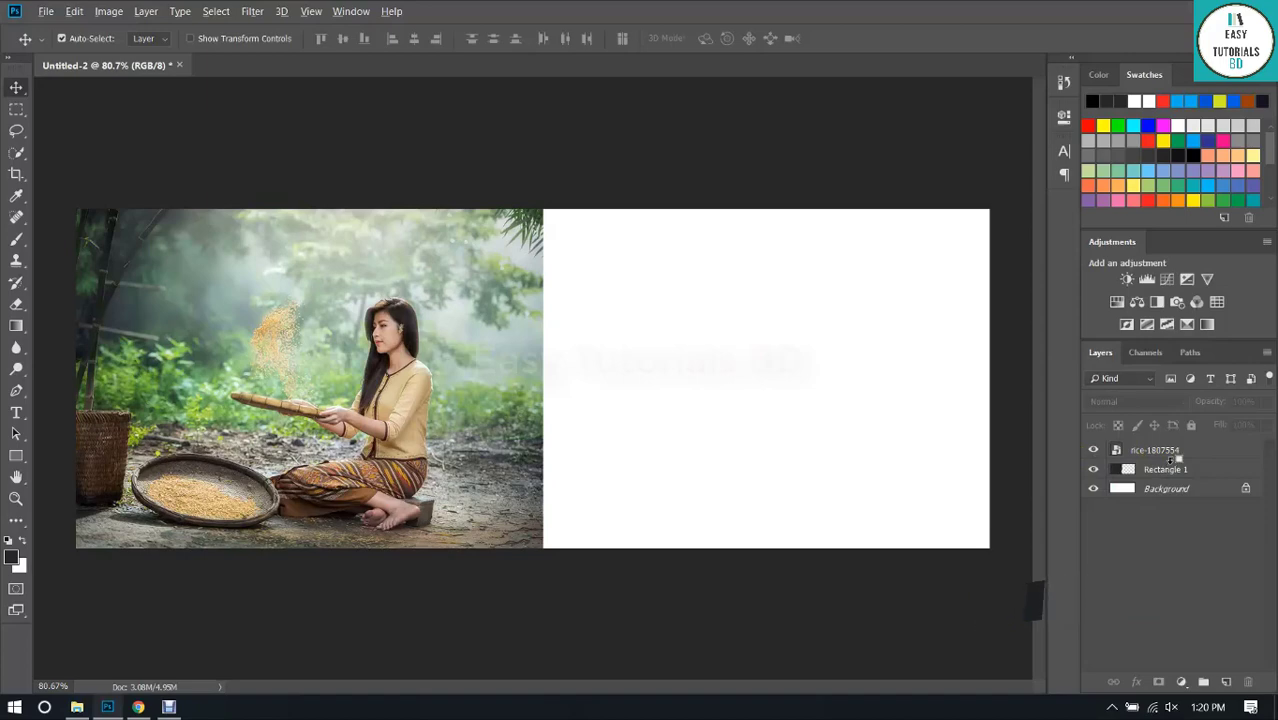
{"action": "left_click", "coordinate": [1174, 459], "text": "alt"}
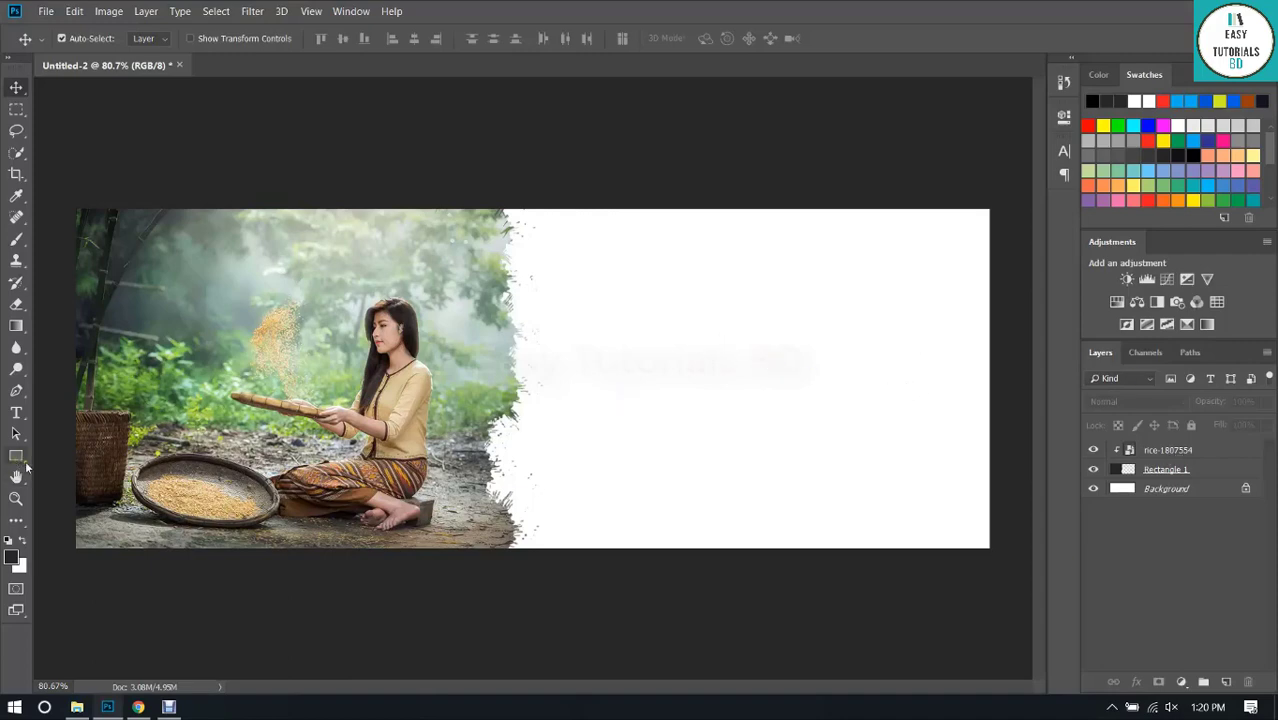
{"action": "key", "text": "u"}
{"action": "left_click_drag", "start_coordinate": [693, 326], "coordinate": [876, 378]}
{"action": "left_click", "coordinate": [1018, 109]}
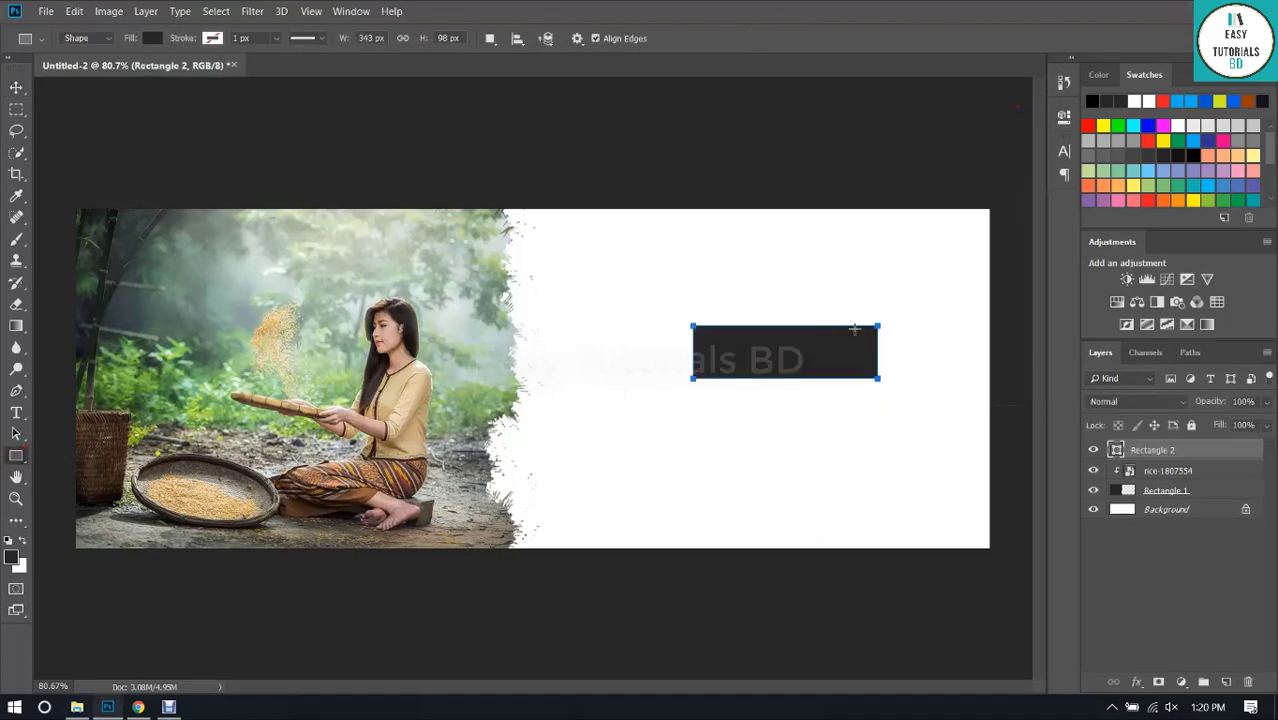
{"action": "key", "text": "ctrl+z"}
Try outlining a slanted four-sided path on the white area with the Pen tool and turning it into a selection.
{"action": "key", "text": "p"}
{"action": "scroll", "coordinate": [818, 377], "scroll_direction": "up", "scroll_amount": 1, "text": "alt"}
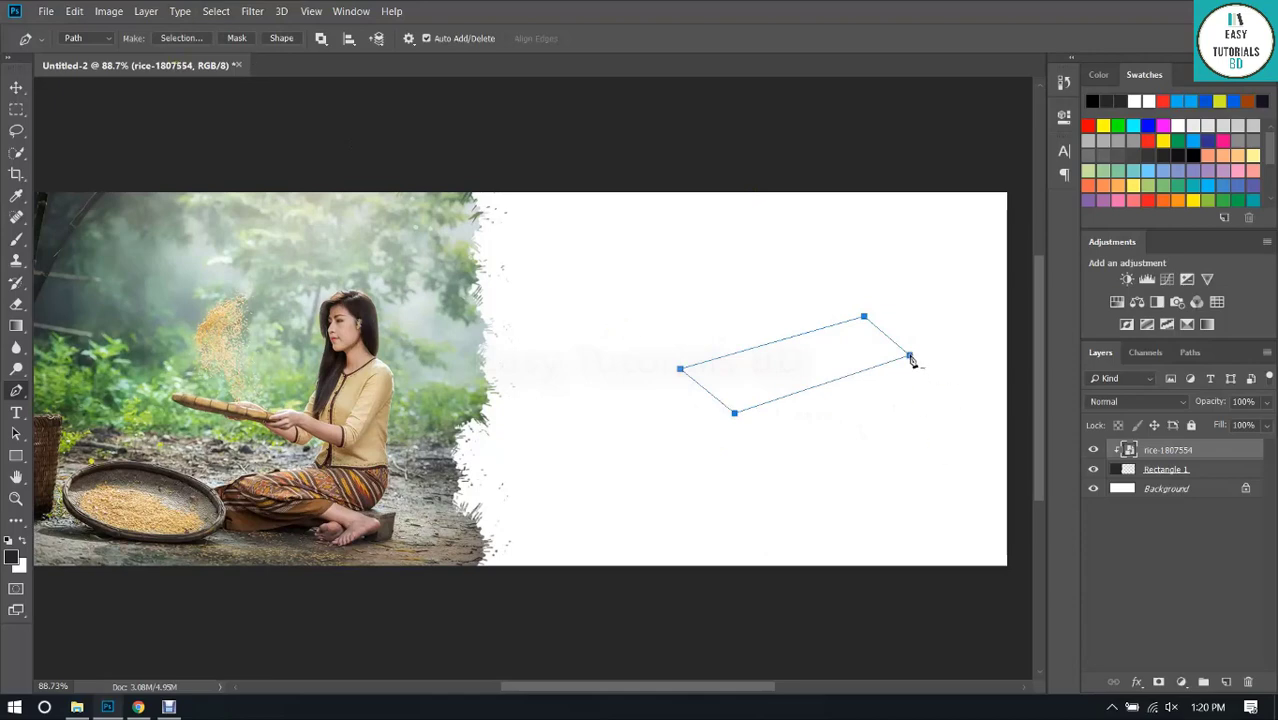
{"action": "left_click_drag", "start_coordinate": [912, 362], "coordinate": [905, 365]}
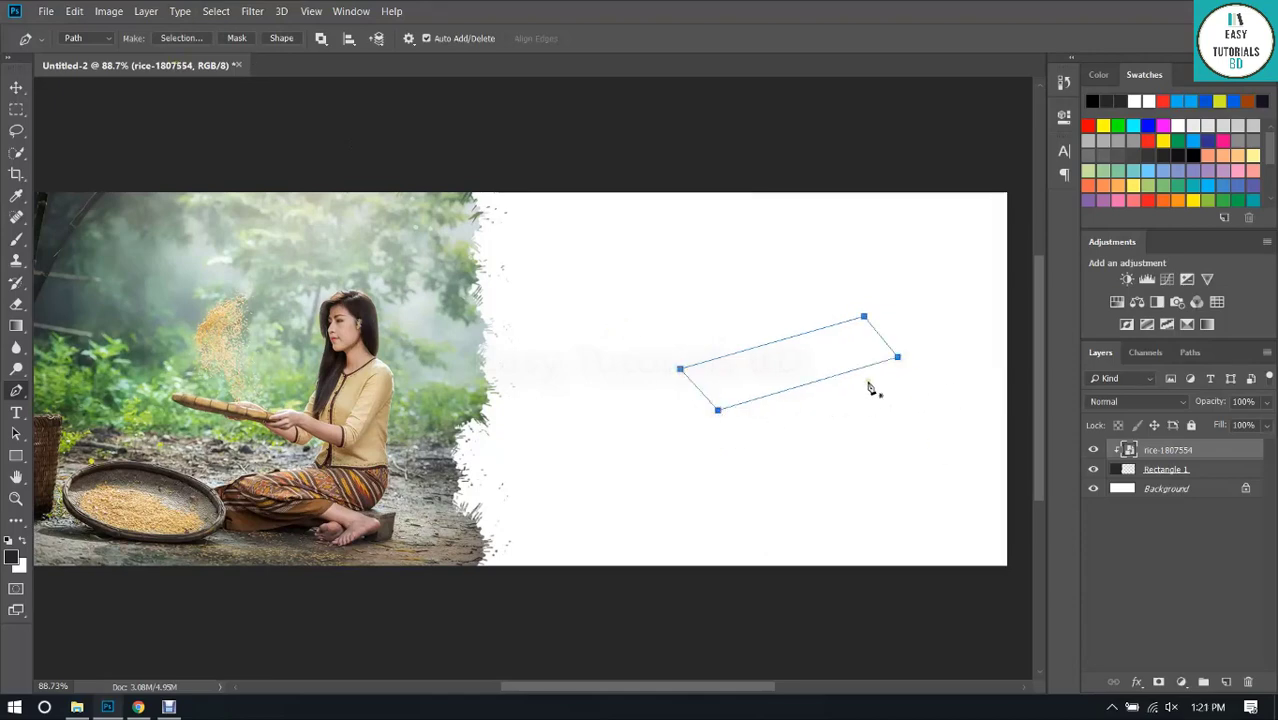
{"action": "right_click", "coordinate": [791, 347]}
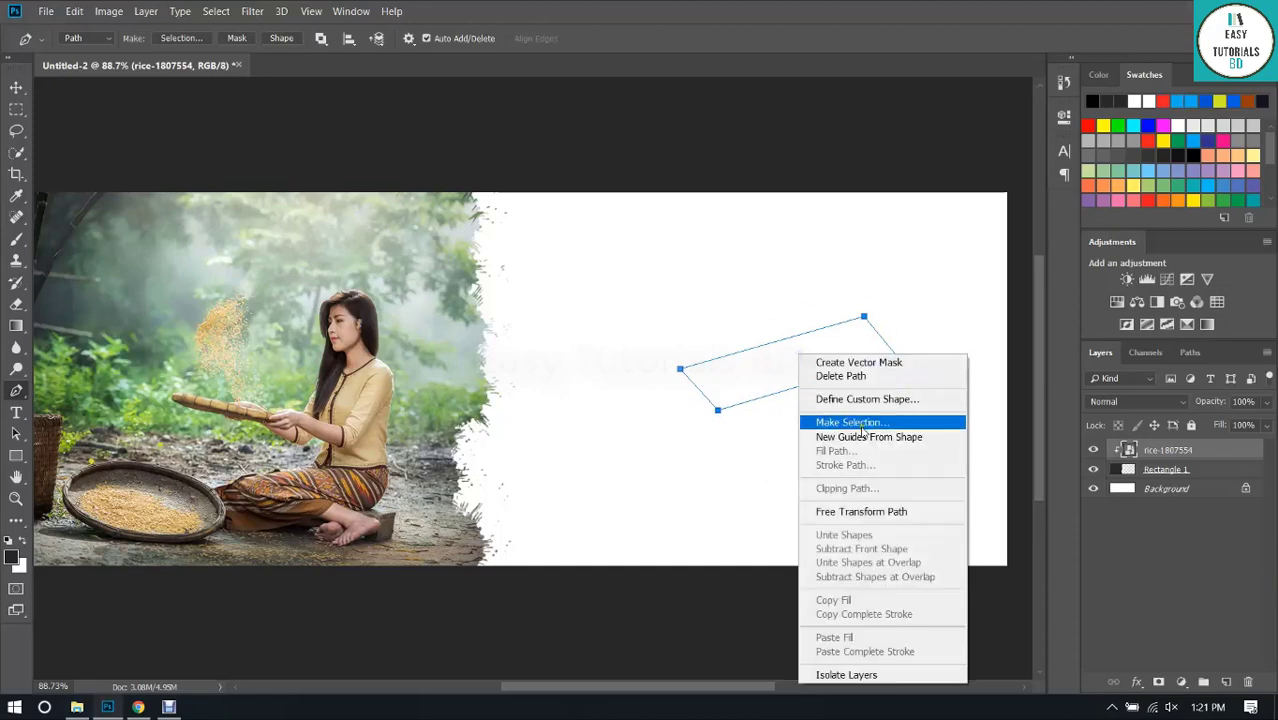
{"action": "left_click", "coordinate": [860, 422]}
{"action": "key", "text": "Return"}
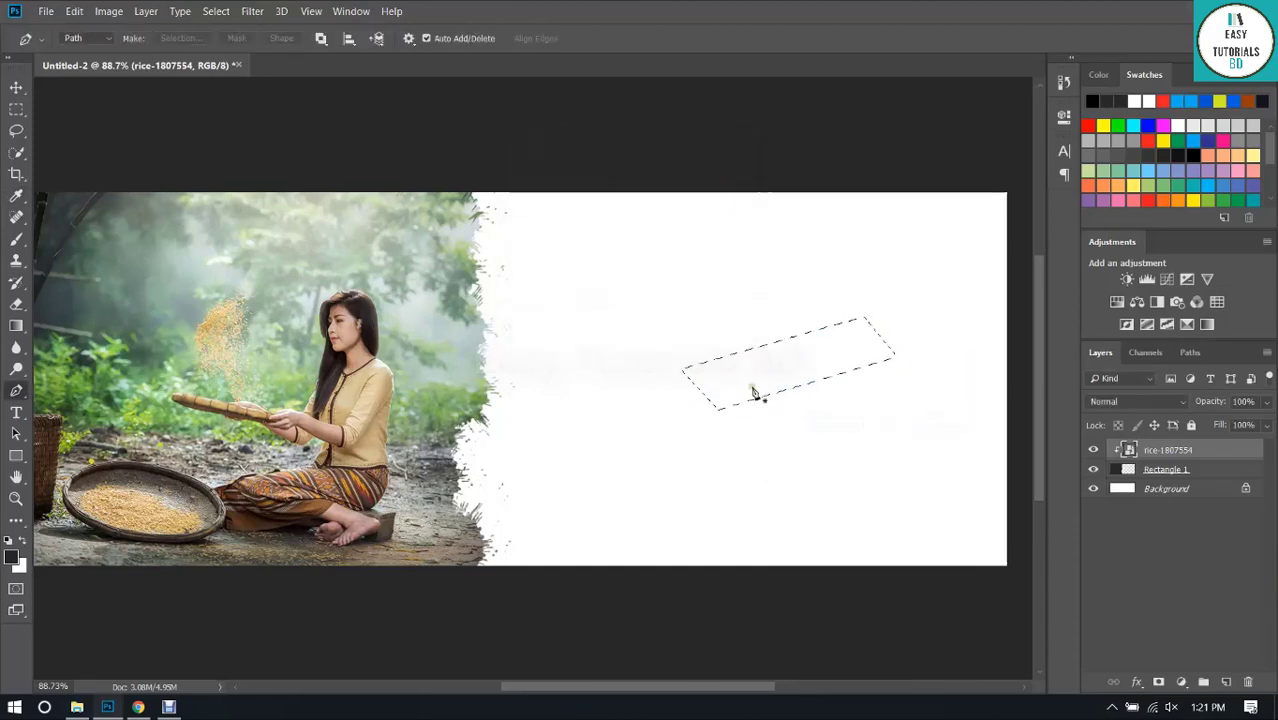
Set dark blue as the fill colour, switch the Pen tool to Shape mode, and place a slanted upper edge on the white area.
{"action": "left_click", "coordinate": [1208, 141]}
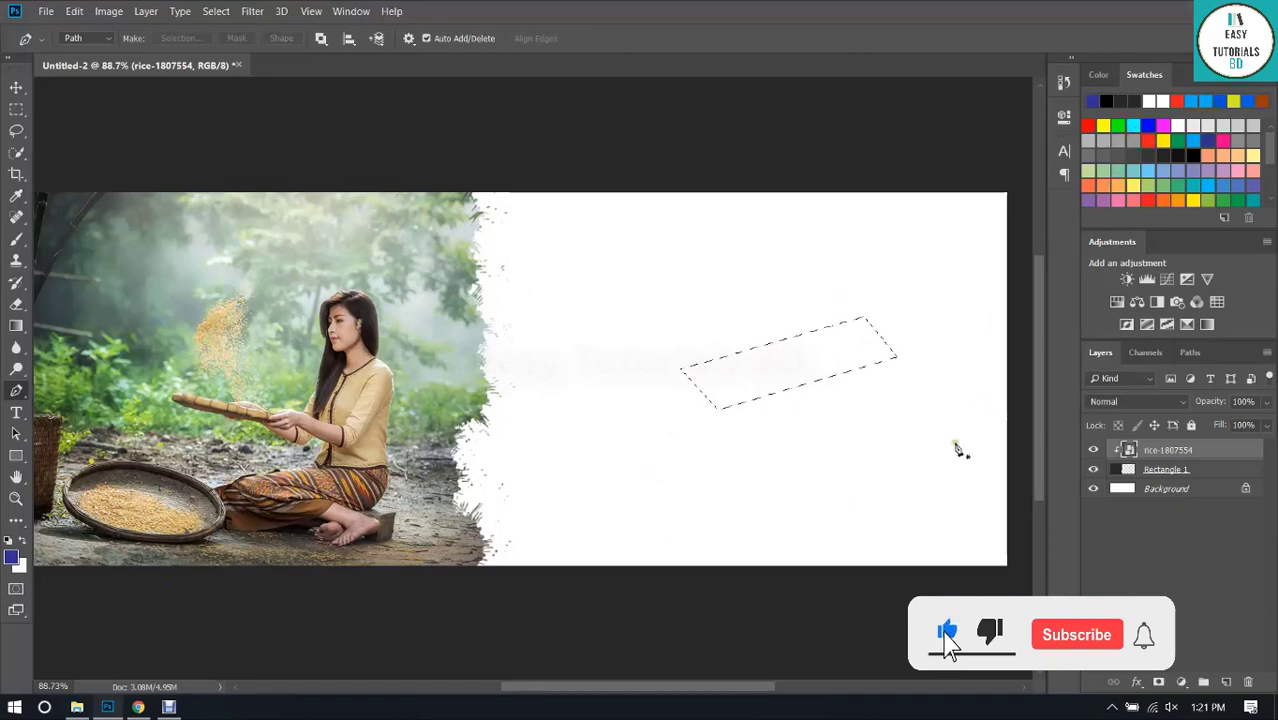
{"action": "key", "text": "ctrl+z"}
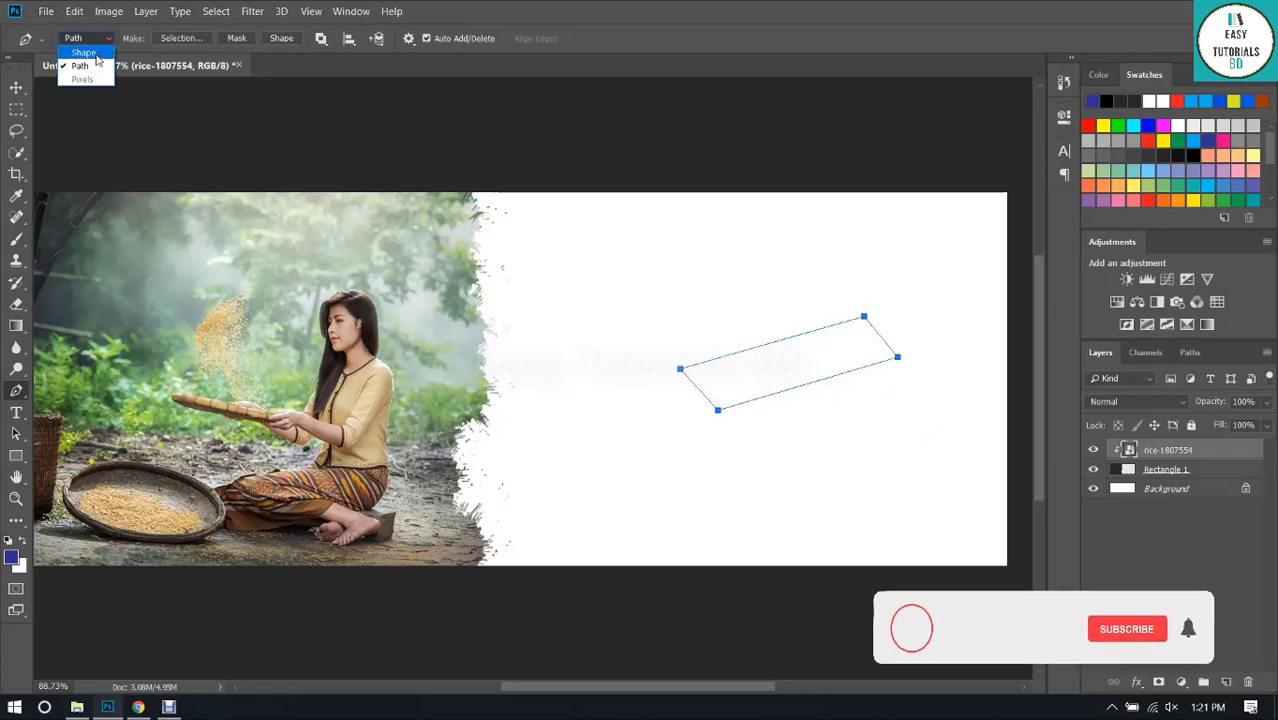
{"action": "left_click", "coordinate": [96, 53]}
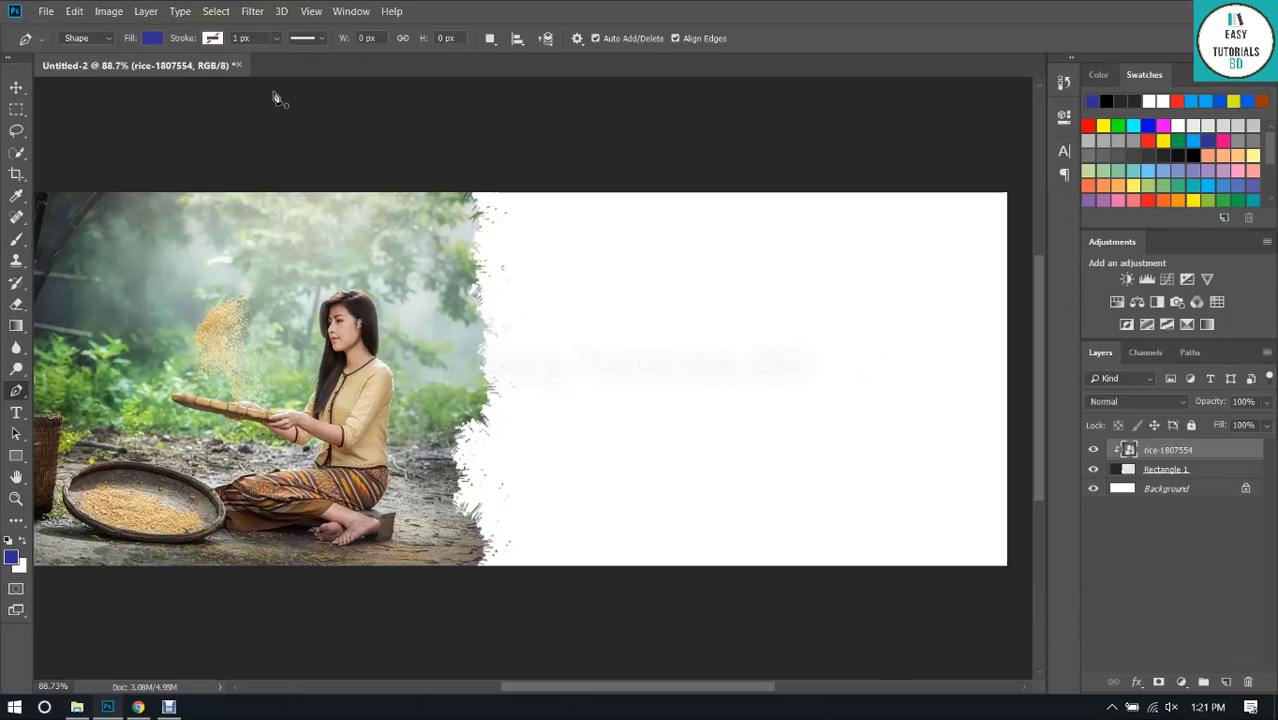
{"action": "left_click", "coordinate": [691, 335]}
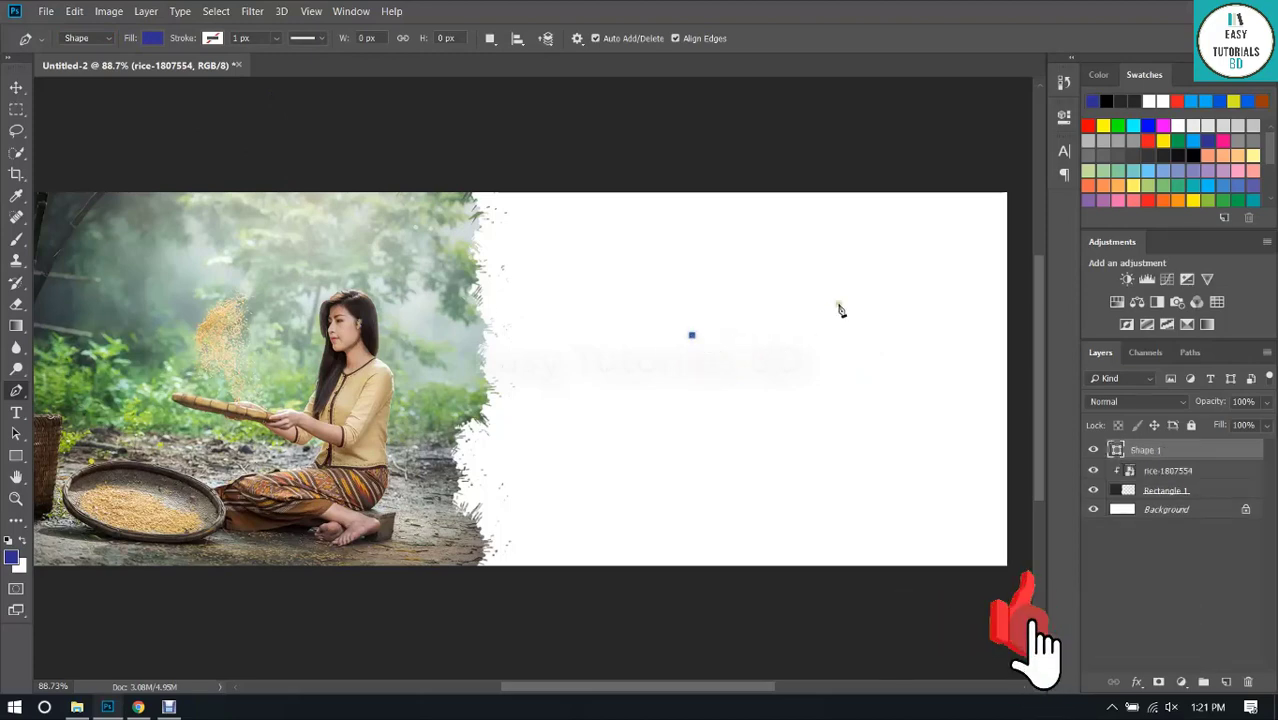
{"action": "left_click", "coordinate": [886, 284]}
Try several positions for the lower corners of the blue slanted shape, undoing each placement.
{"action": "left_click", "coordinate": [925, 331]}
{"action": "left_click", "coordinate": [744, 377]}
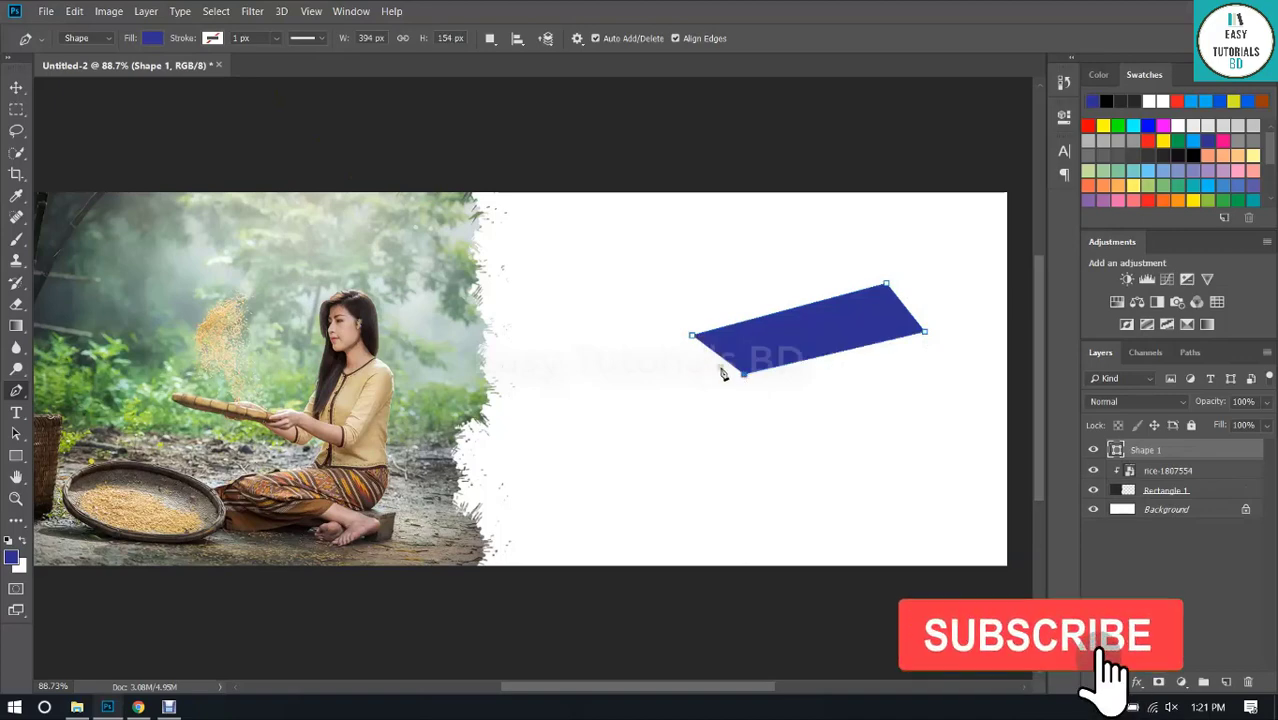
{"action": "key", "text": "ctrl+z"}
{"action": "left_click", "coordinate": [727, 374]}
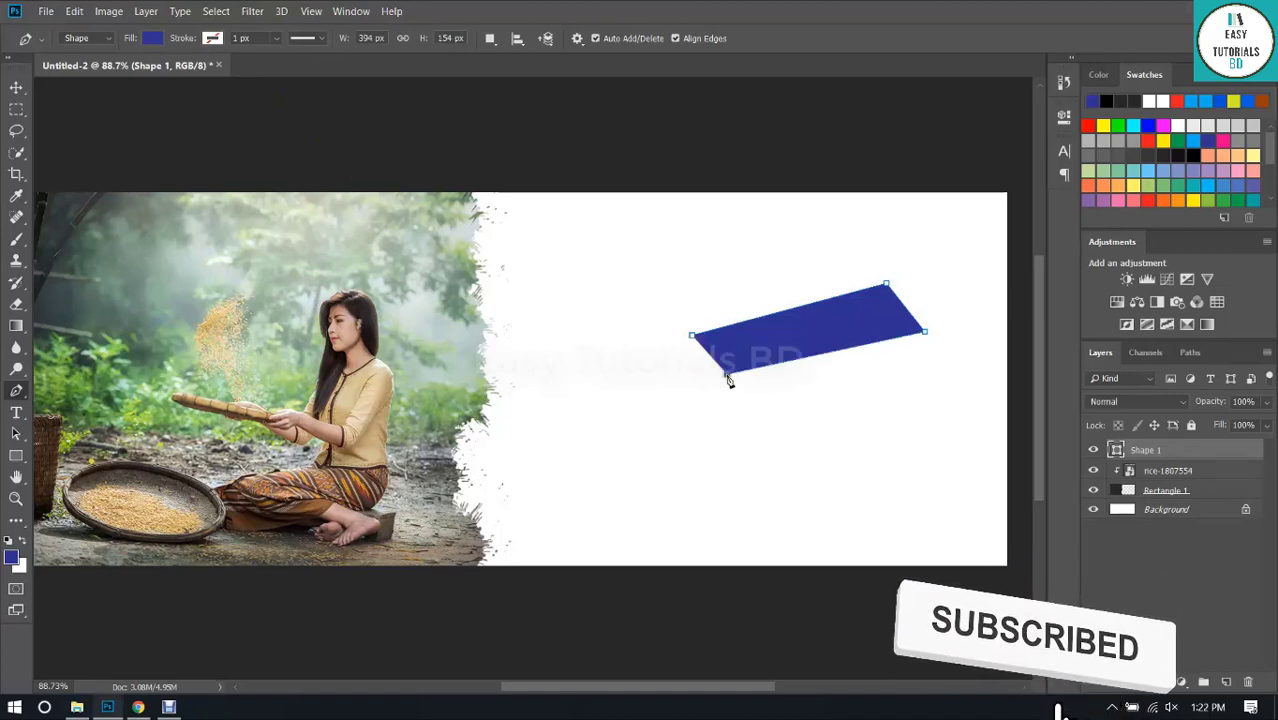
{"action": "key", "text": "ctrl+z"}
{"action": "left_click", "coordinate": [713, 373]}
{"action": "key", "text": "ctrl+z"}
{"action": "left_click", "coordinate": [731, 387]}
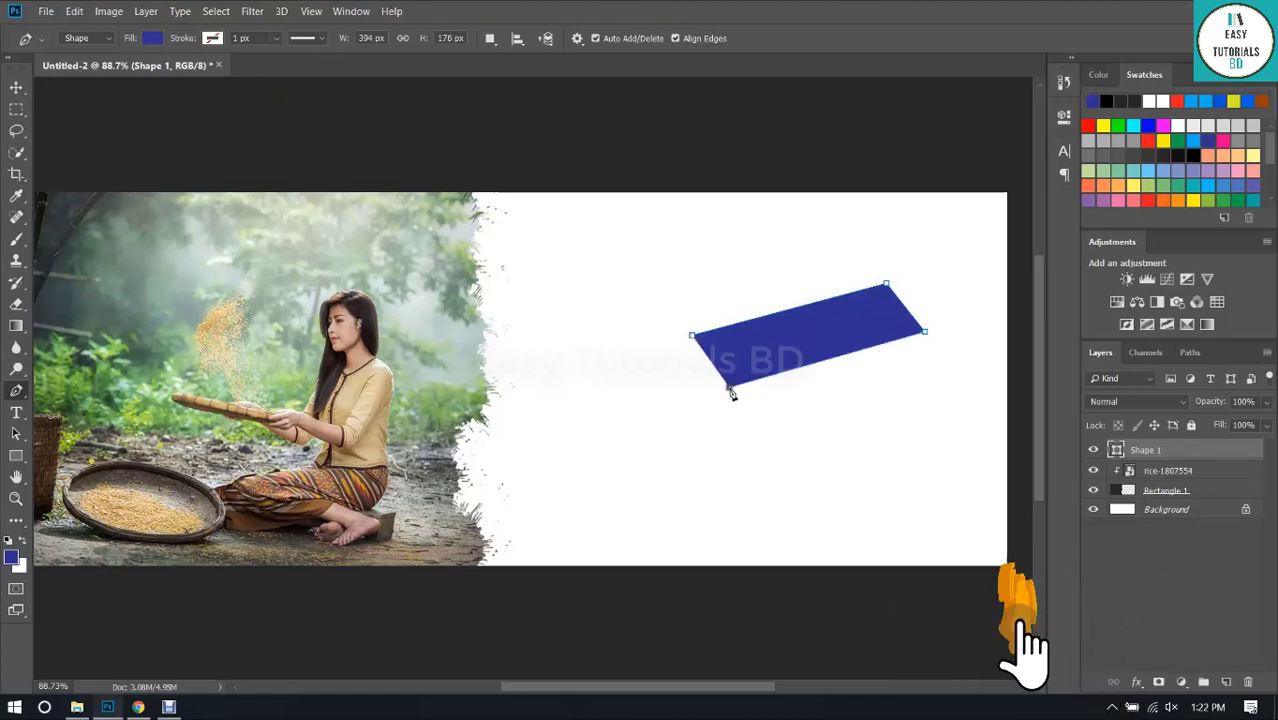
{"action": "key", "text": "ctrl+z"}
{"action": "left_click", "coordinate": [723, 389]}
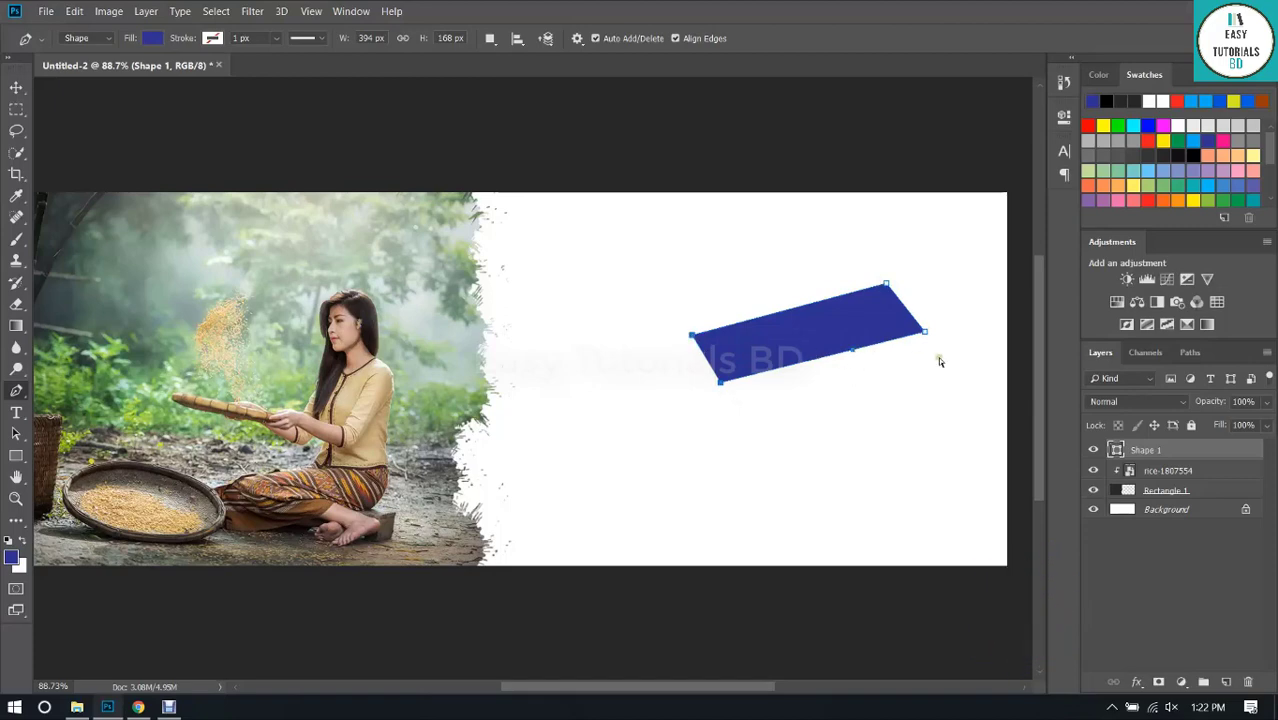
{"action": "key", "text": "ctrl+z"}
{"action": "key", "text": "ctrl+z"}
Place the lower corners and complete the blue slanted shape at about 365 px wide and 154 px high.
{"action": "left_click", "coordinate": [907, 327]}
{"action": "left_click", "coordinate": [709, 371]}
{"action": "key", "text": "ctrl+z"}
{"action": "left_click", "coordinate": [712, 372]}
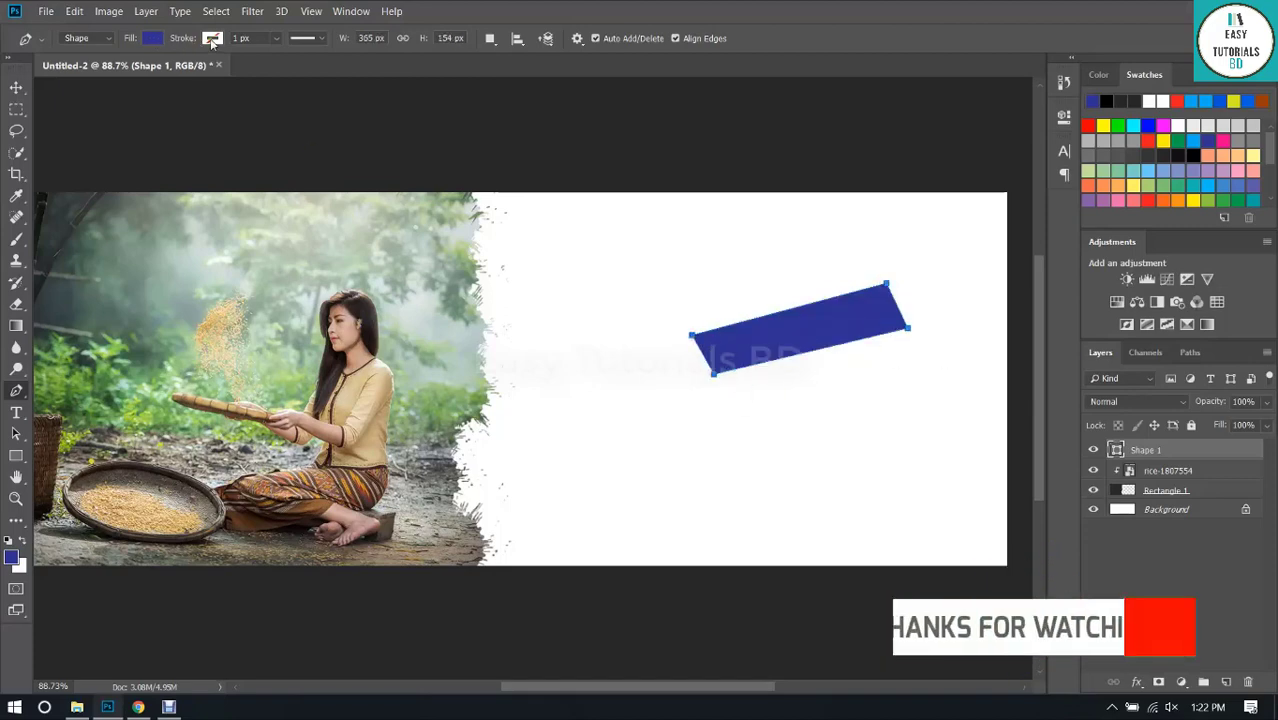
Duplicate the blue slanted shape with the Move tool, offsetting the copy down and to the right so both overlap.
{"action": "key", "text": "v"}
{"action": "left_click_drag", "start_coordinate": [848, 335], "coordinate": [806, 369]}
{"action": "key", "text": "ctrl+alt+z"}
{"action": "key", "text": "ctrl+alt+z"}
{"action": "key", "text": "ctrl+z"}
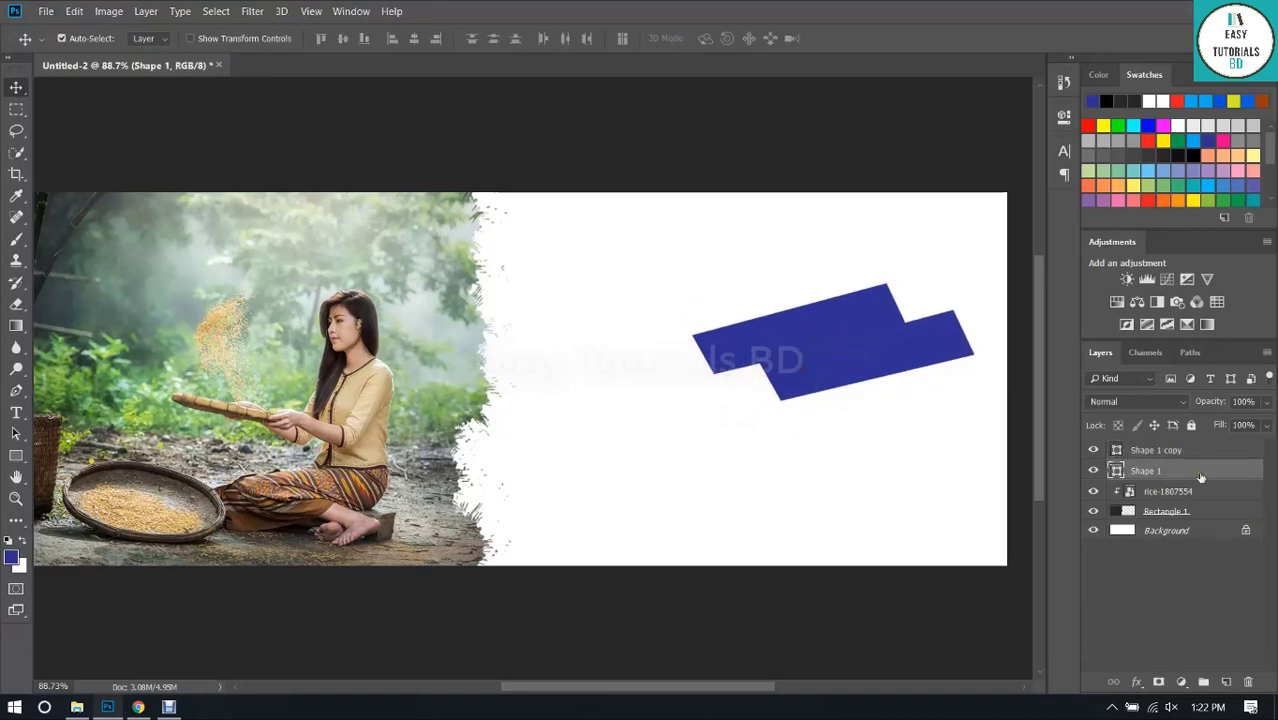
Select the Shape 1 and Shape 1 copy layers, shift both shapes left on the white area, and deselect them.
{"action": "left_click", "coordinate": [1177, 451], "text": "shift"}
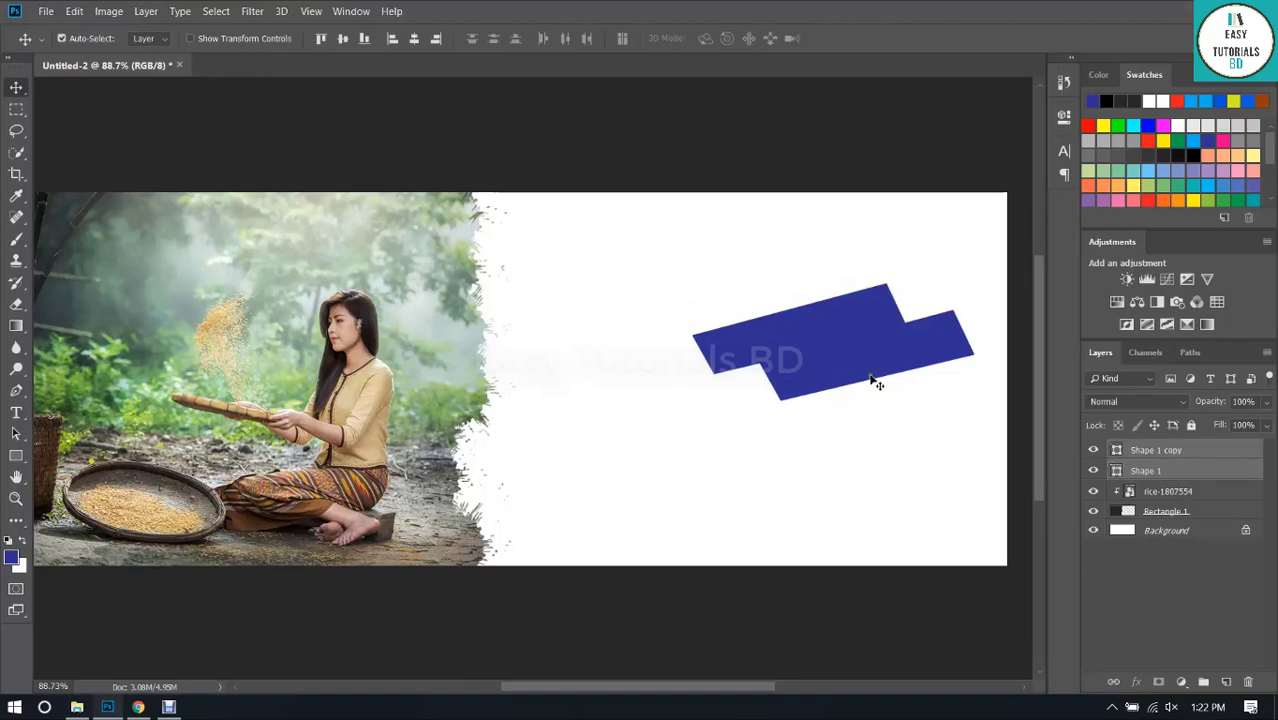
{"action": "left_click_drag", "start_coordinate": [845, 355], "coordinate": [785, 356]}
{"action": "left_click", "coordinate": [818, 418]}
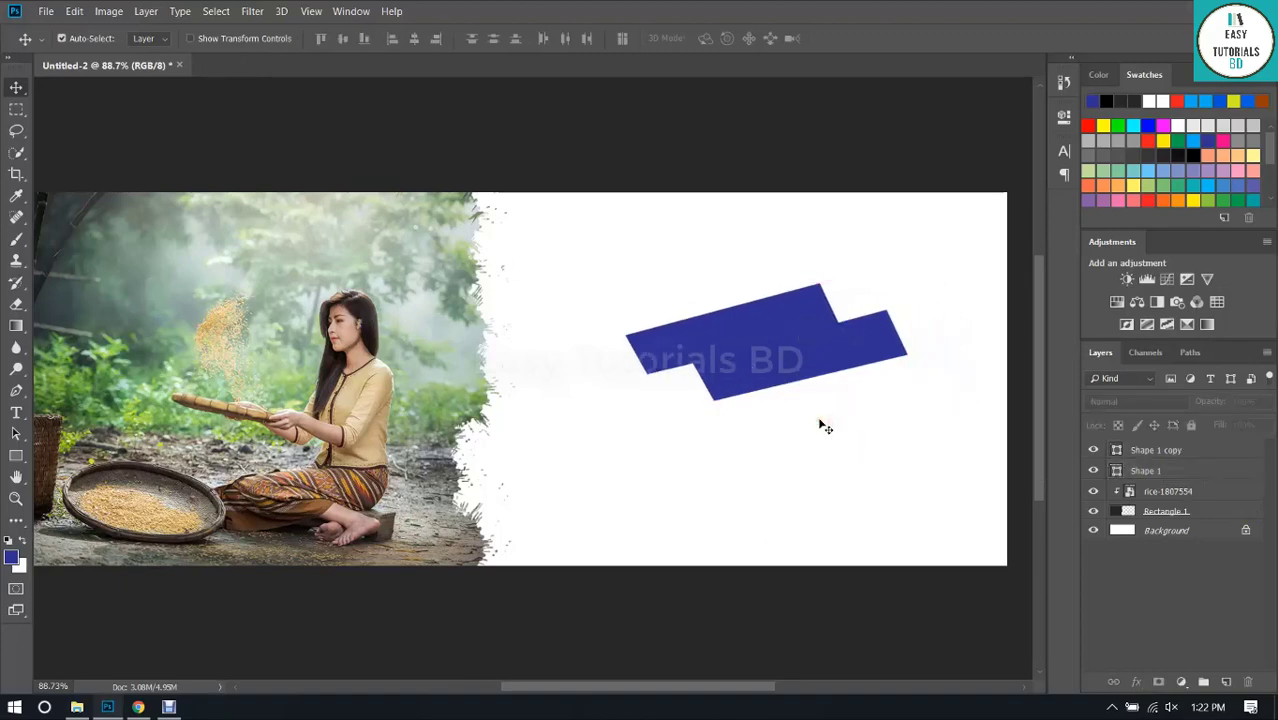
Check which bar belongs to Shape 1 by toggling its visibility, and compare the properties of Shape 1 and Shape 1 copy.
{"action": "scroll", "coordinate": [712, 338], "scroll_direction": "up", "scroll_amount": 2}
{"action": "scroll", "coordinate": [712, 342], "scroll_direction": "up", "scroll_amount": 2}
{"action": "left_click", "coordinate": [1160, 470]}
{"action": "left_click", "coordinate": [1093, 470]}
{"action": "left_click", "coordinate": [1093, 470]}
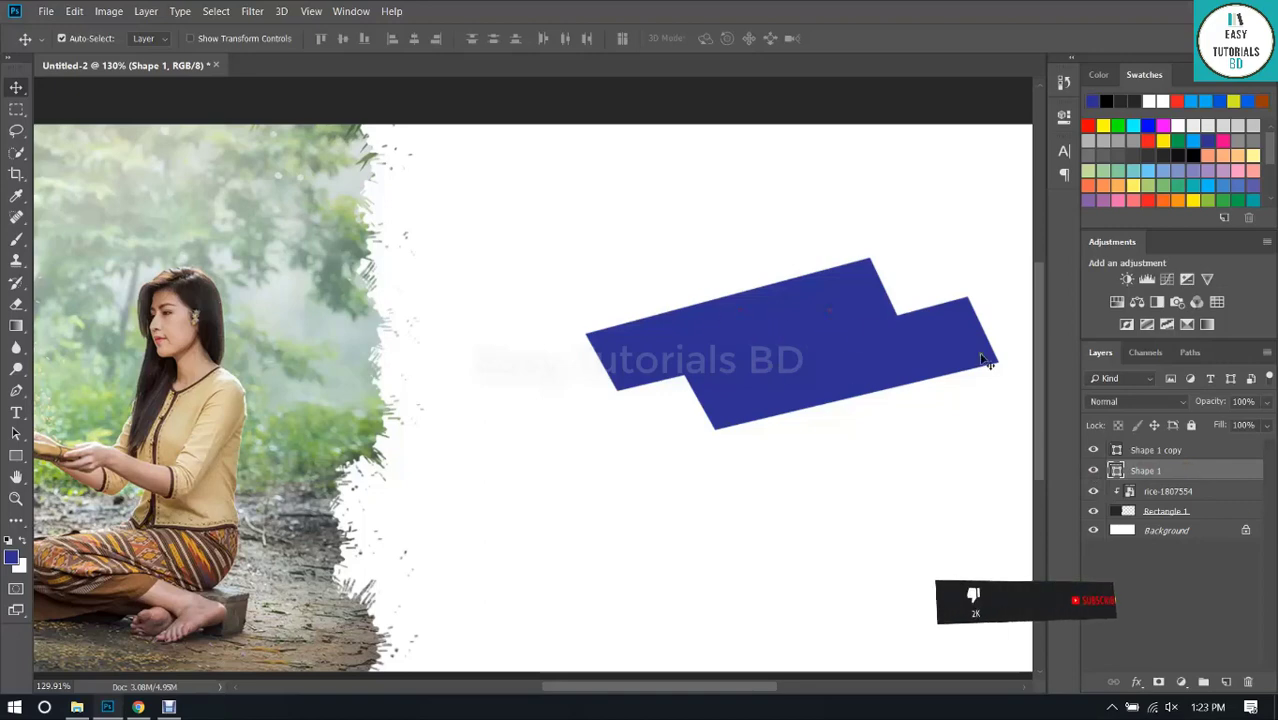
{"action": "left_click", "coordinate": [366, 16]}
{"action": "left_click", "coordinate": [391, 487]}
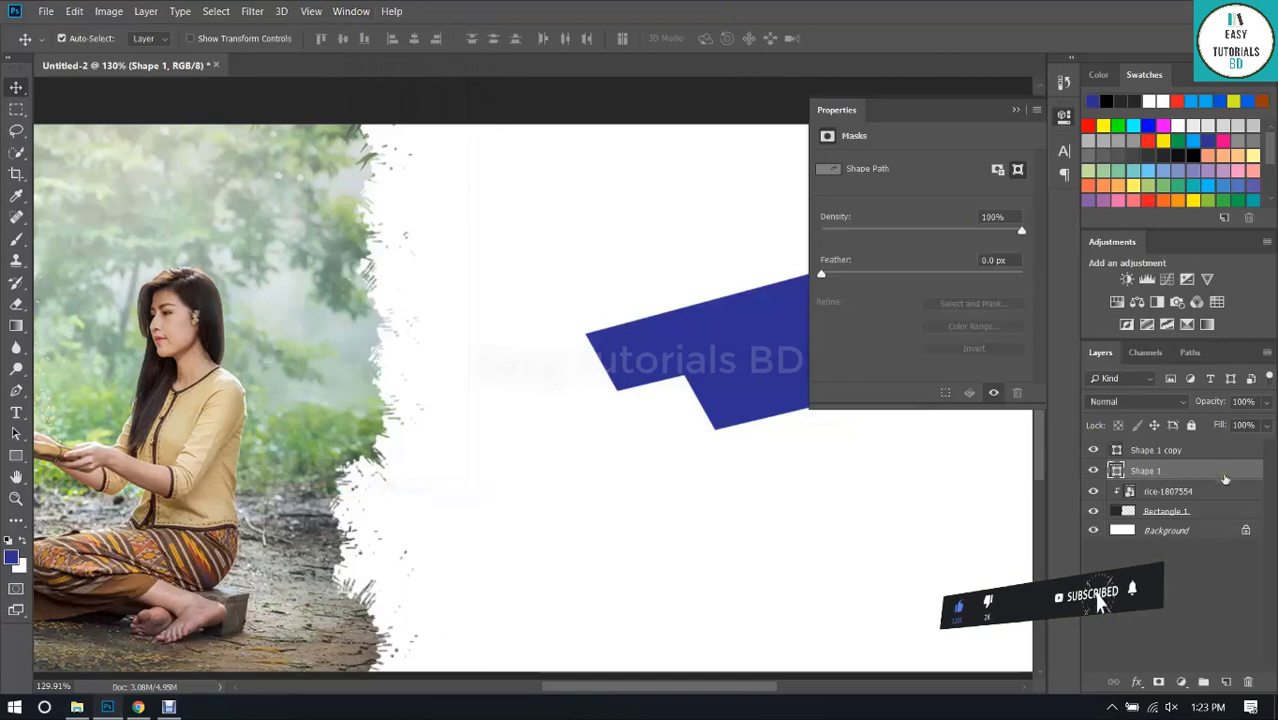
{"action": "left_click", "coordinate": [1152, 451]}
{"action": "left_click", "coordinate": [1156, 470]}
{"action": "left_click", "coordinate": [1156, 451]}
{"action": "left_click", "coordinate": [1158, 470]}
{"action": "left_click", "coordinate": [1159, 451]}
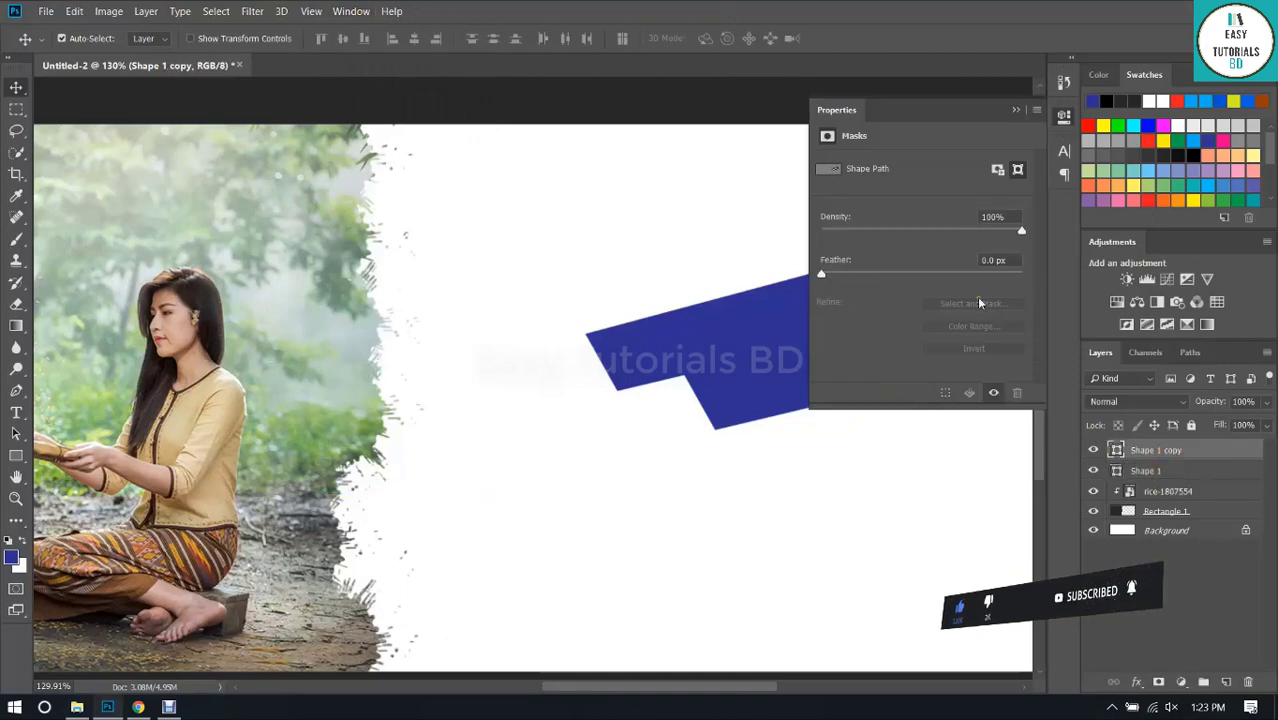
{"action": "left_click", "coordinate": [1028, 106]}
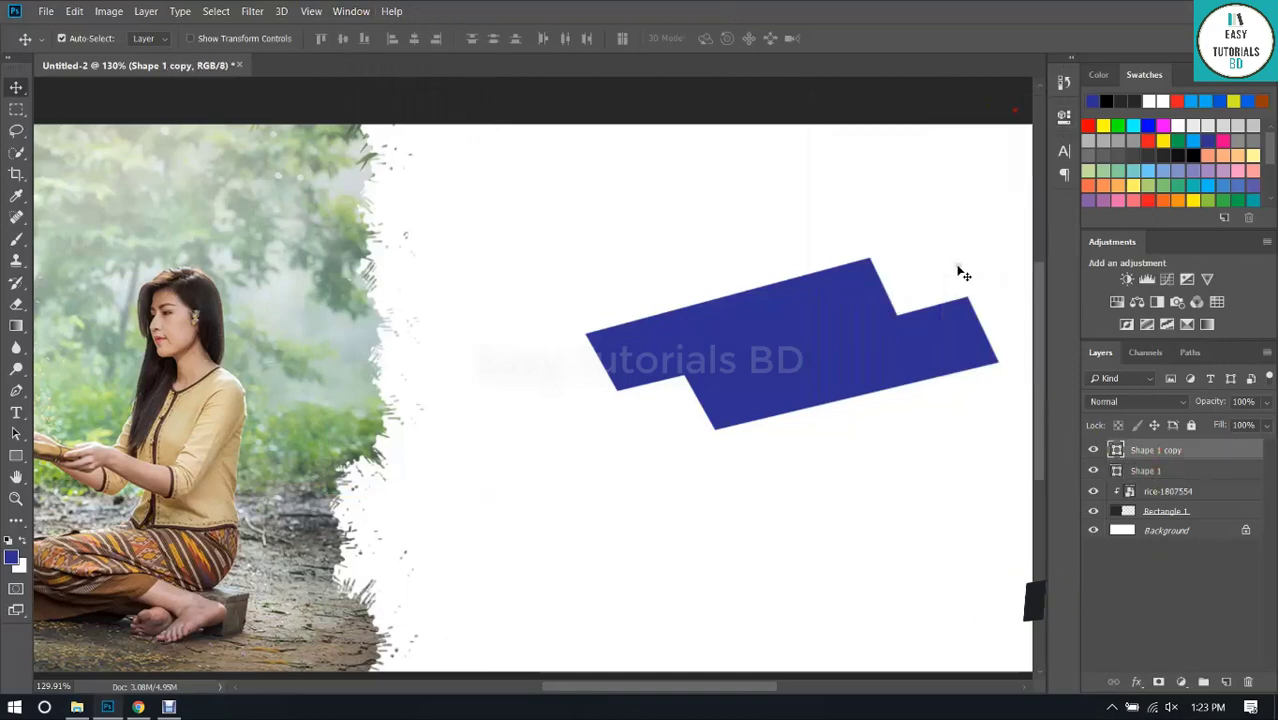
Set magenta as the foreground colour and rasterize the Shape 1 and Shape 1 copy layers.
{"action": "left_click", "coordinate": [1176, 472]}
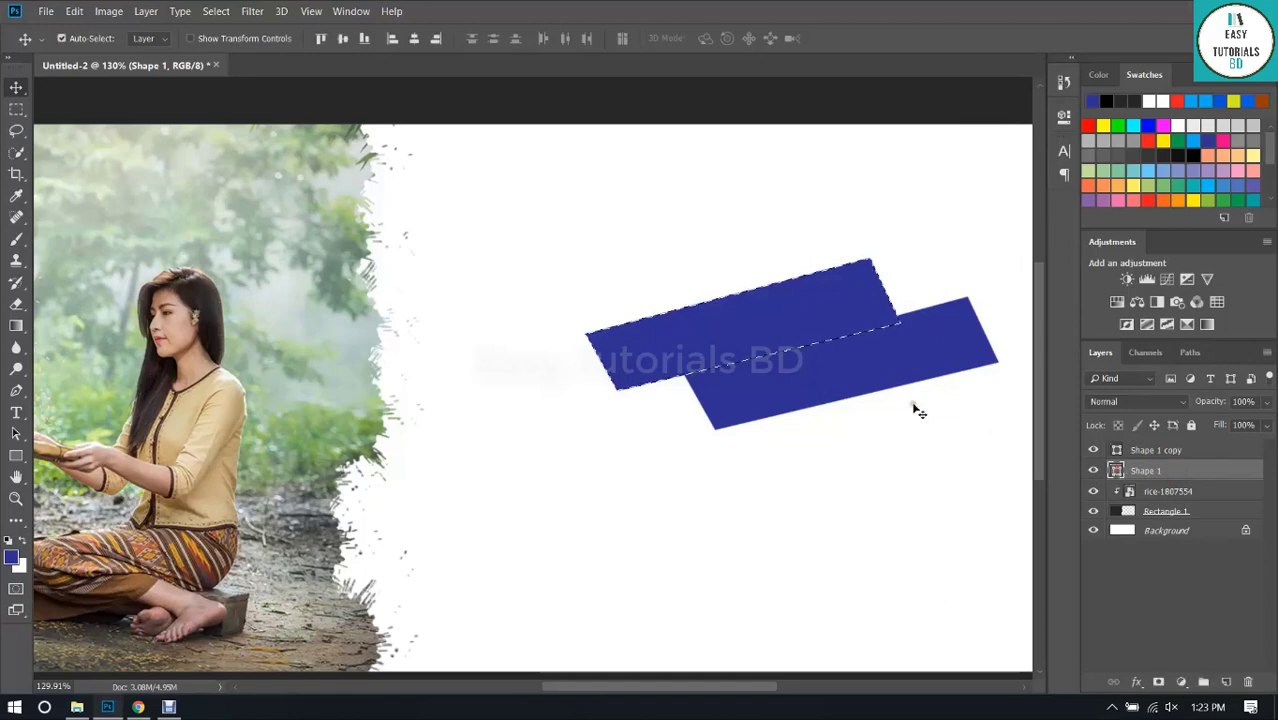
{"action": "left_click", "coordinate": [1221, 141]}
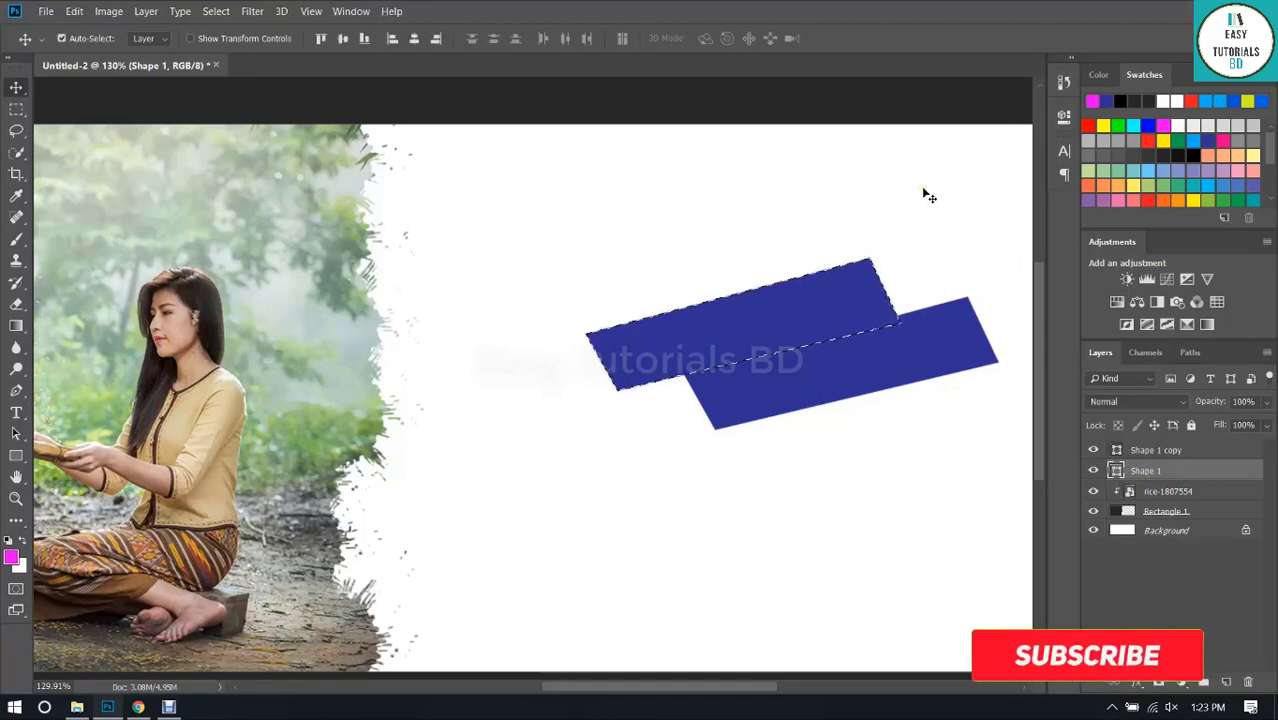
{"action": "right_click", "coordinate": [1184, 470]}
{"action": "left_click", "coordinate": [1036, 246]}
{"action": "right_click", "coordinate": [1178, 450]}
{"action": "left_click", "coordinate": [1029, 244]}
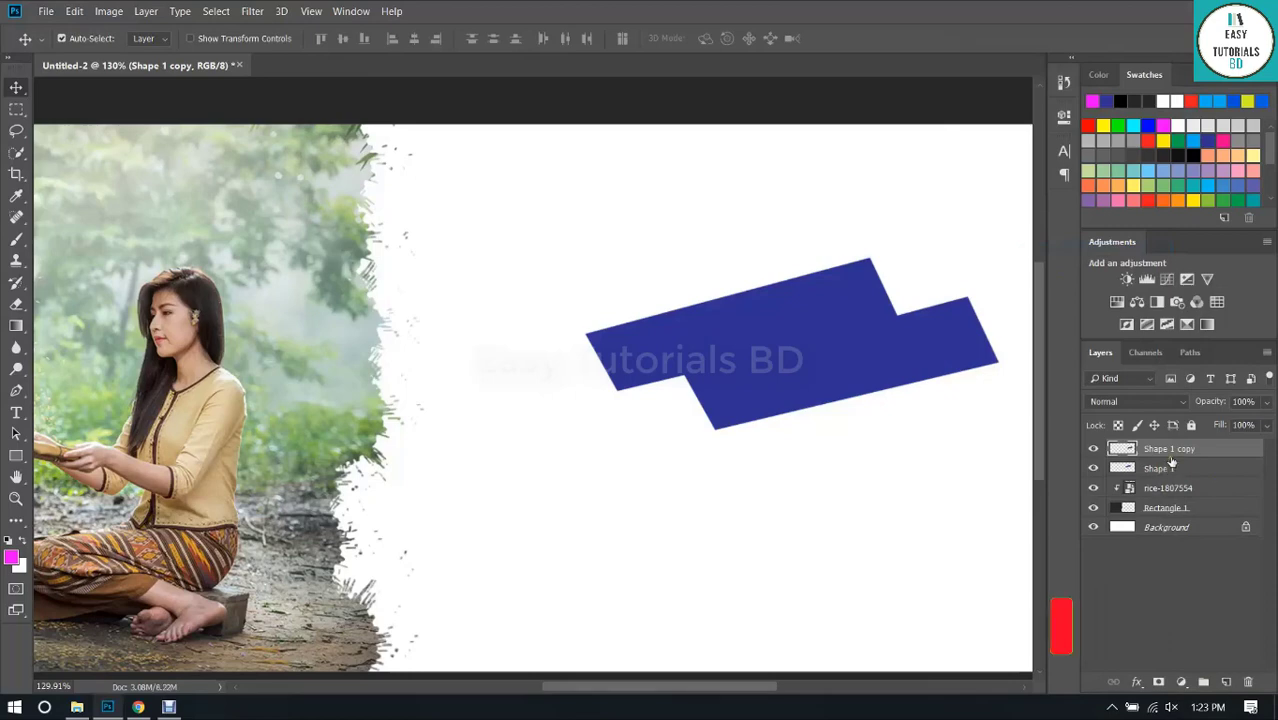
Select the pixels of the Shape 1 layer, fill them with magenta, and deselect.
{"action": "left_click", "coordinate": [1131, 468]}
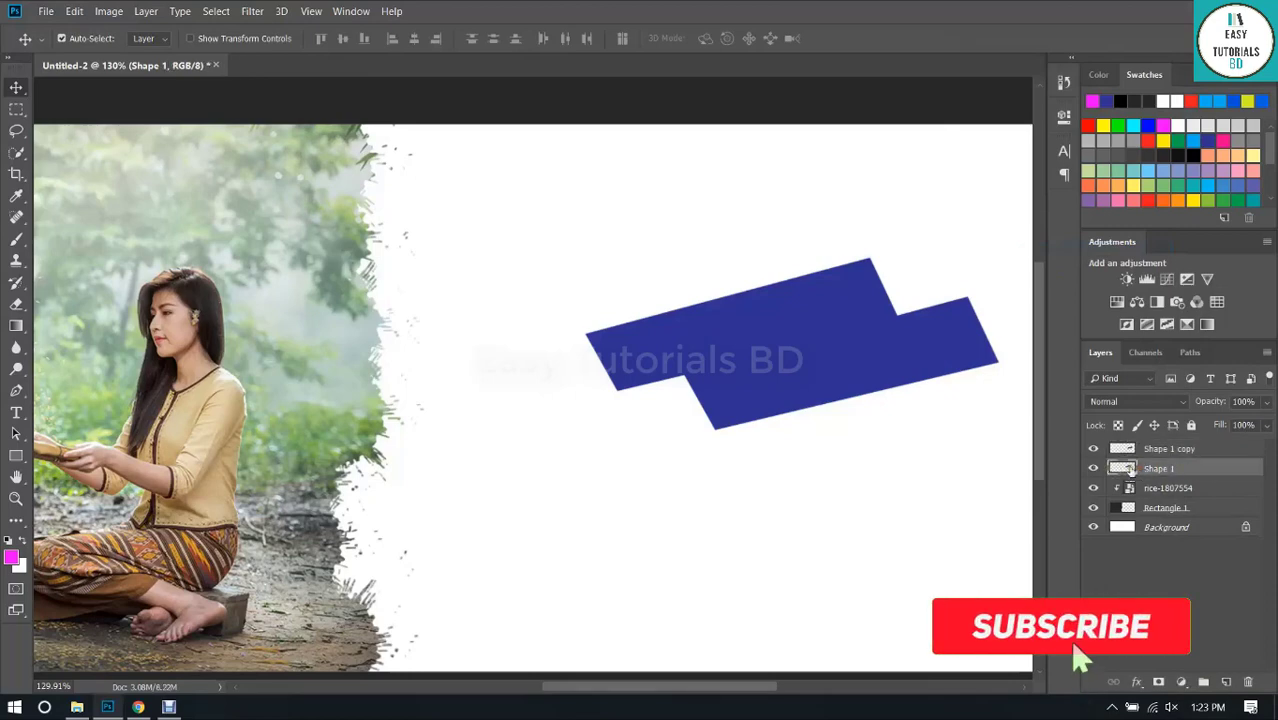
{"action": "left_click", "coordinate": [1125, 468], "text": "ctrl"}
{"action": "key", "text": "alt+BackSpace"}
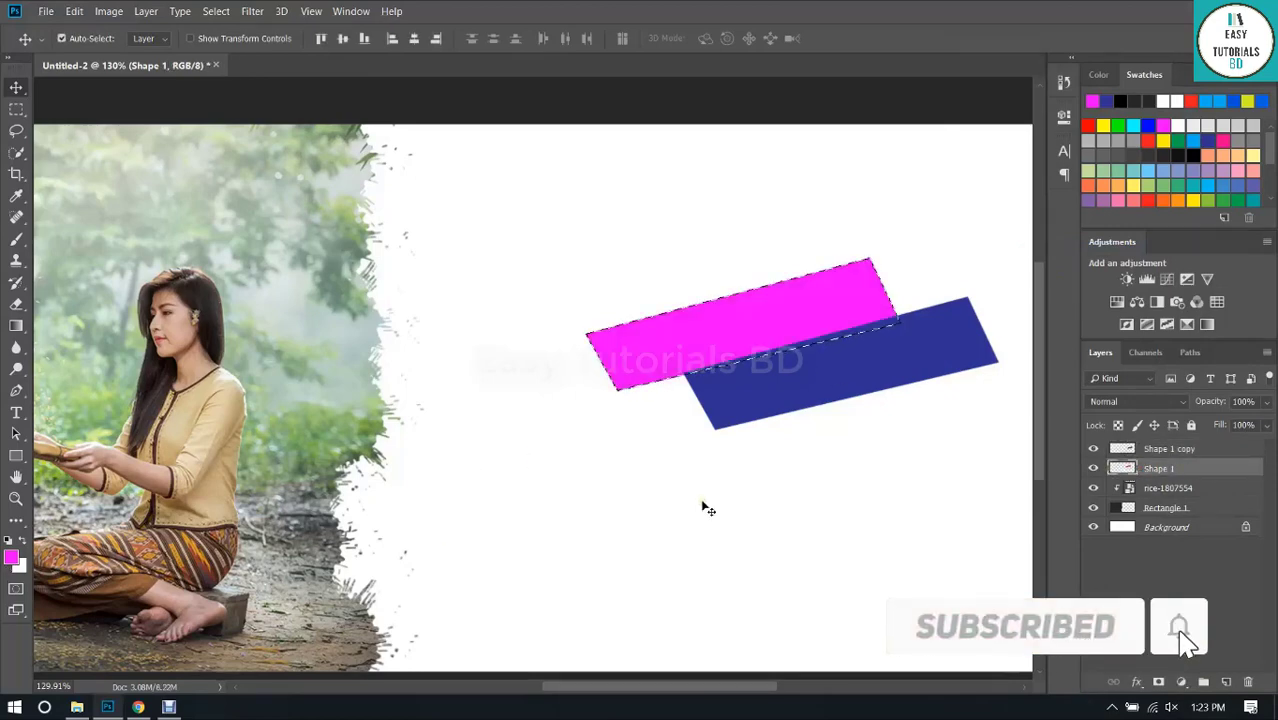
{"action": "key", "text": "ctrl+d"}
Select the pixels of the Shape 1 copy layer and fill them with green.
{"action": "key", "text": "alt+bracketright"}
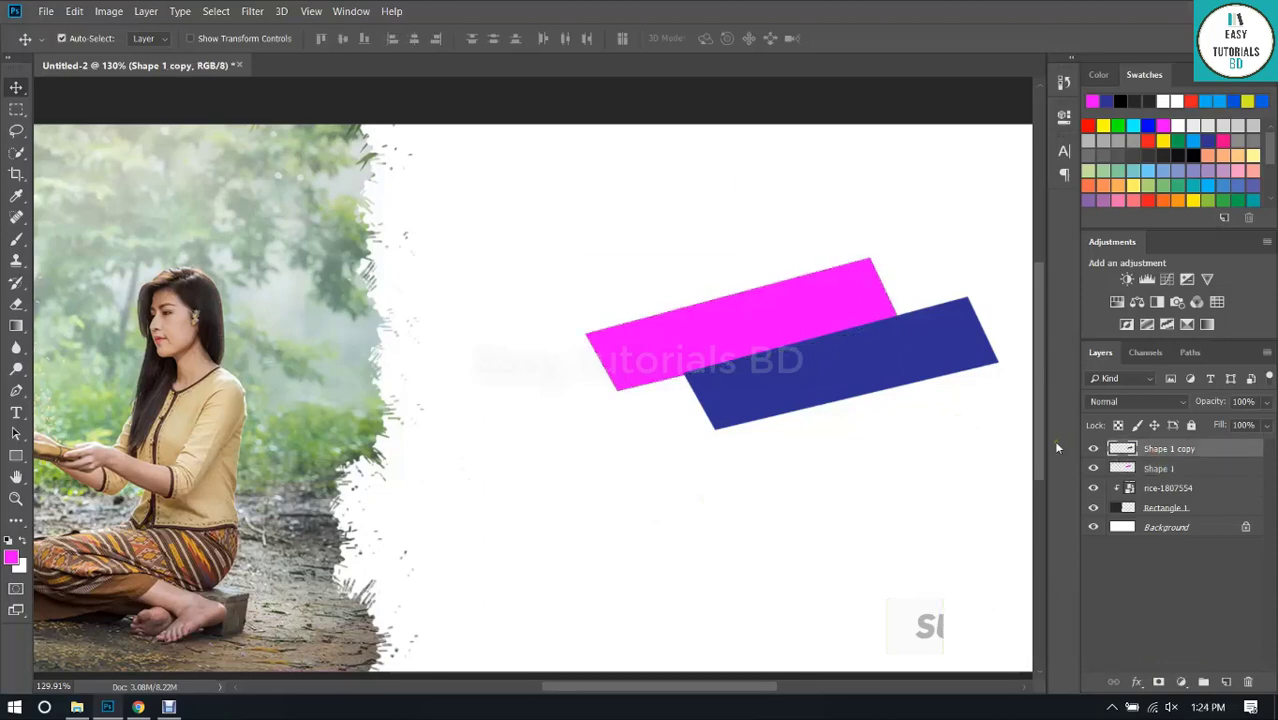
{"action": "left_click", "coordinate": [1121, 448], "text": "ctrl"}
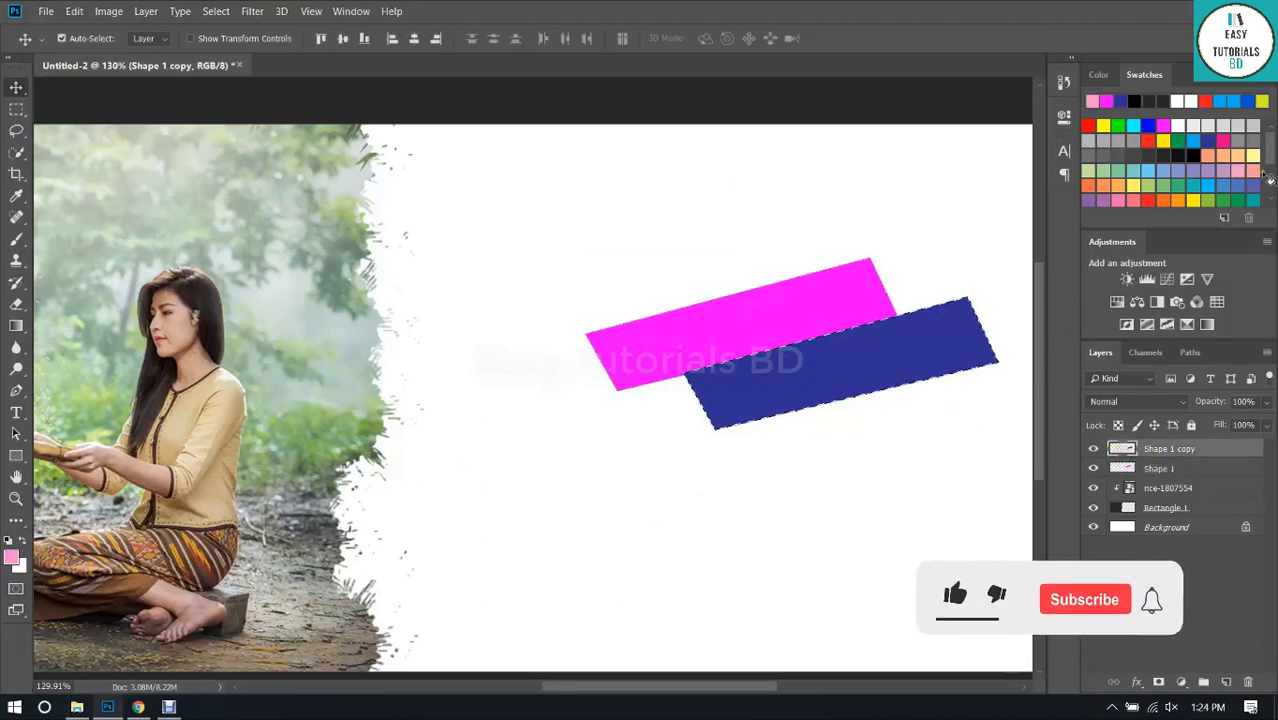
{"action": "left_click", "coordinate": [1236, 193]}
{"action": "key", "text": "alt+BackSpace"}
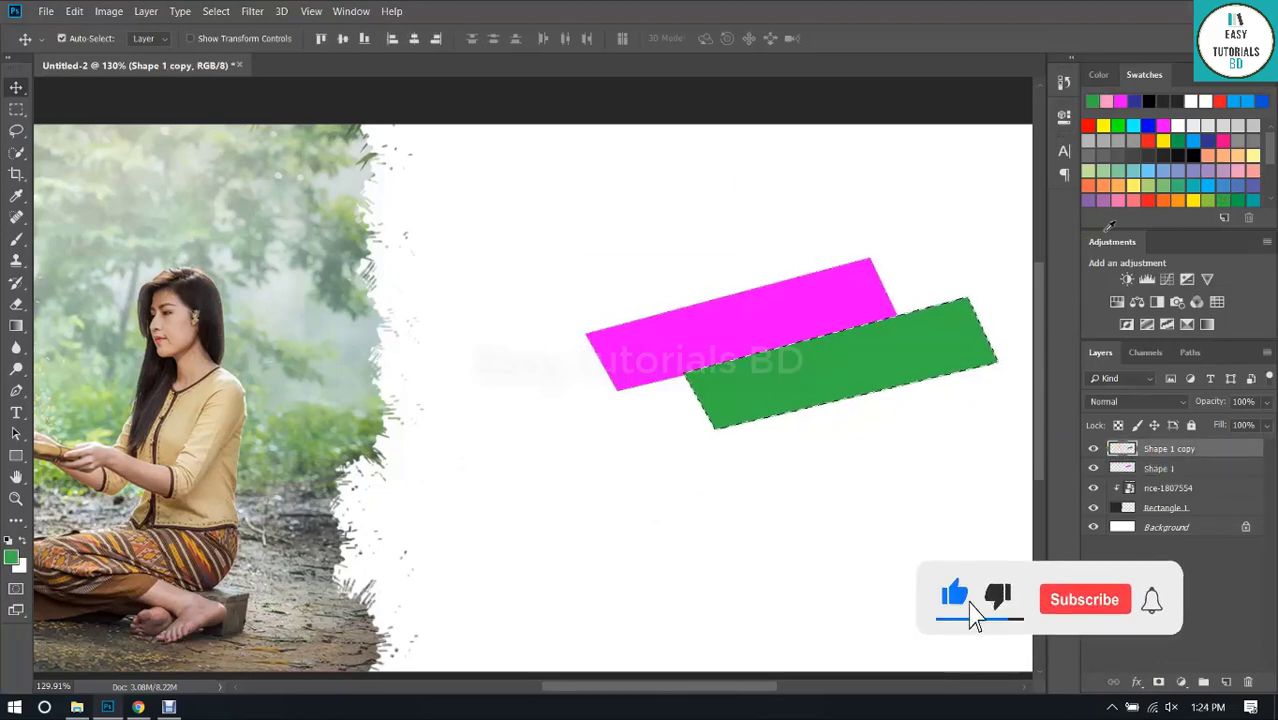
Try filling the Shape 1 copy bar with beige sampled from the blouse and brown sampled from the patterned skirt.
{"action": "key", "text": "shift+i"}
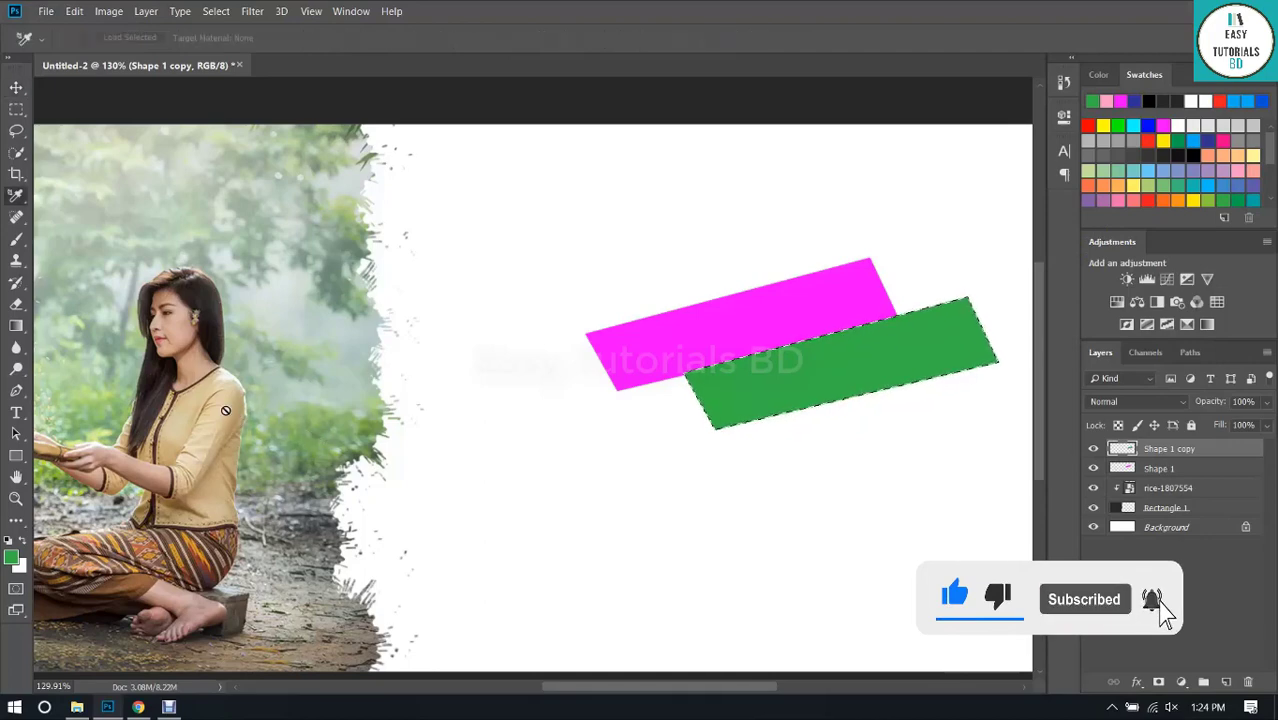
{"action": "right_click", "coordinate": [16, 196]}
{"action": "left_click", "coordinate": [94, 195]}
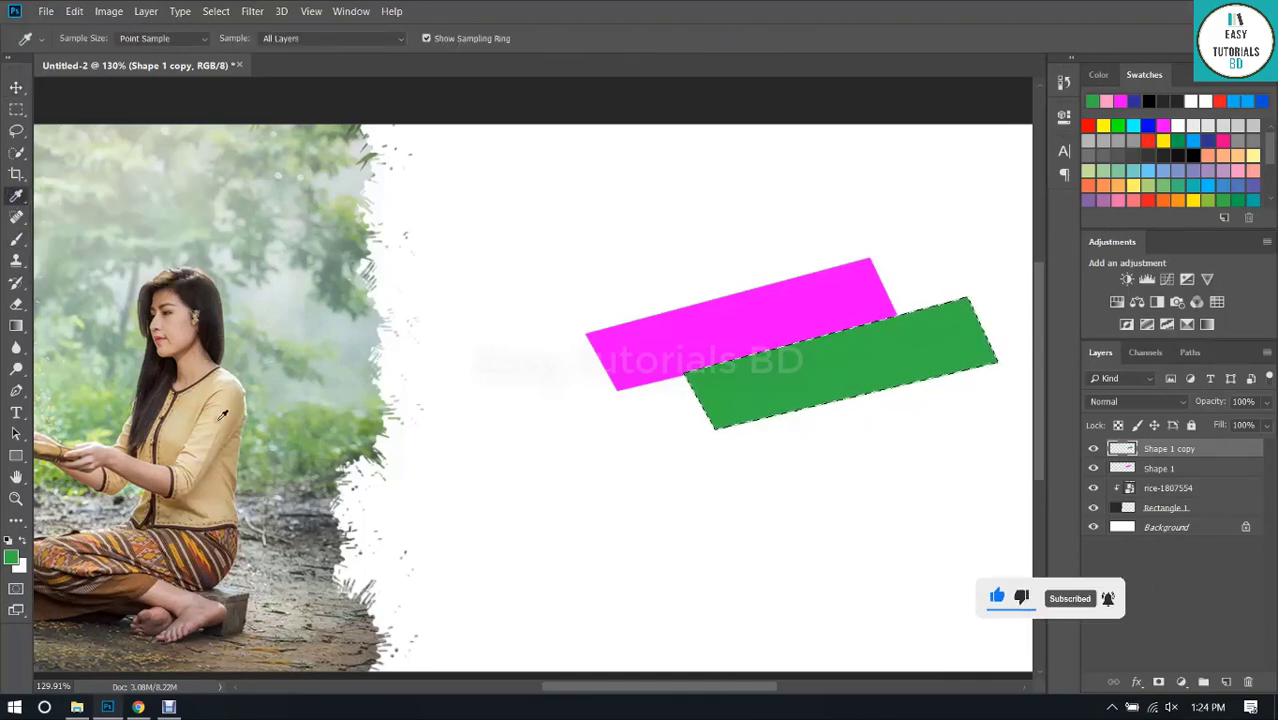
{"action": "left_click", "coordinate": [214, 410]}
{"action": "key", "text": "alt+BackSpace"}
{"action": "scroll", "coordinate": [396, 399], "scroll_direction": "left", "scroll_amount": 5}
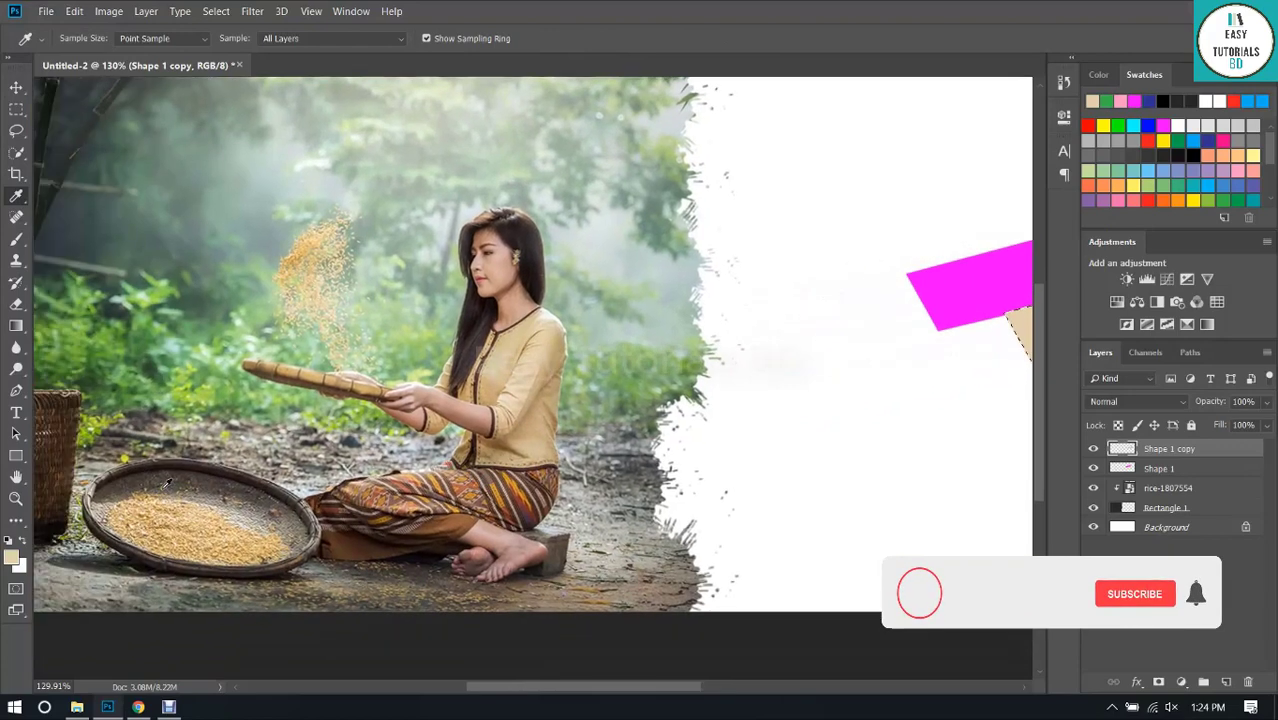
{"action": "left_click", "coordinate": [457, 517]}
{"action": "key", "text": "alt+BackSpace"}
{"action": "left_click_drag", "start_coordinate": [809, 386], "coordinate": [271, 422]}
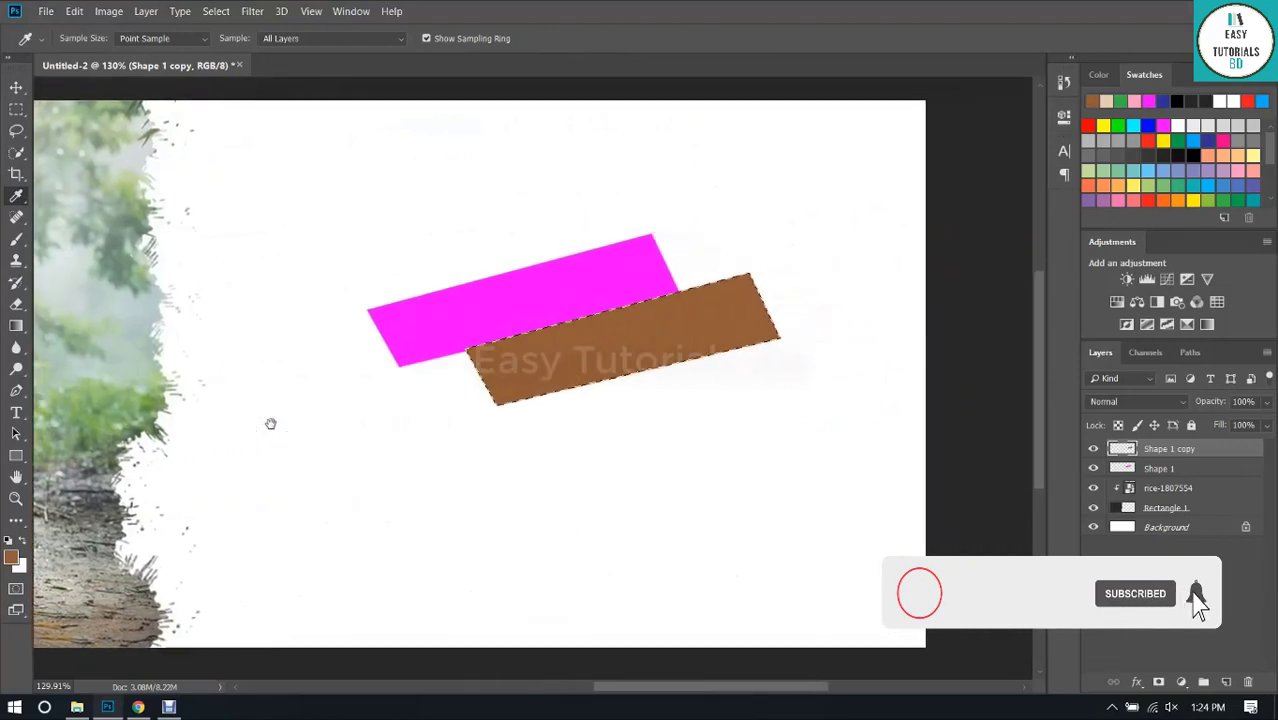
Fill the selected Shape 1 copy bar with the near-black swatch, and deselect it with the Move tool active.
{"action": "left_click", "coordinate": [1180, 154]}
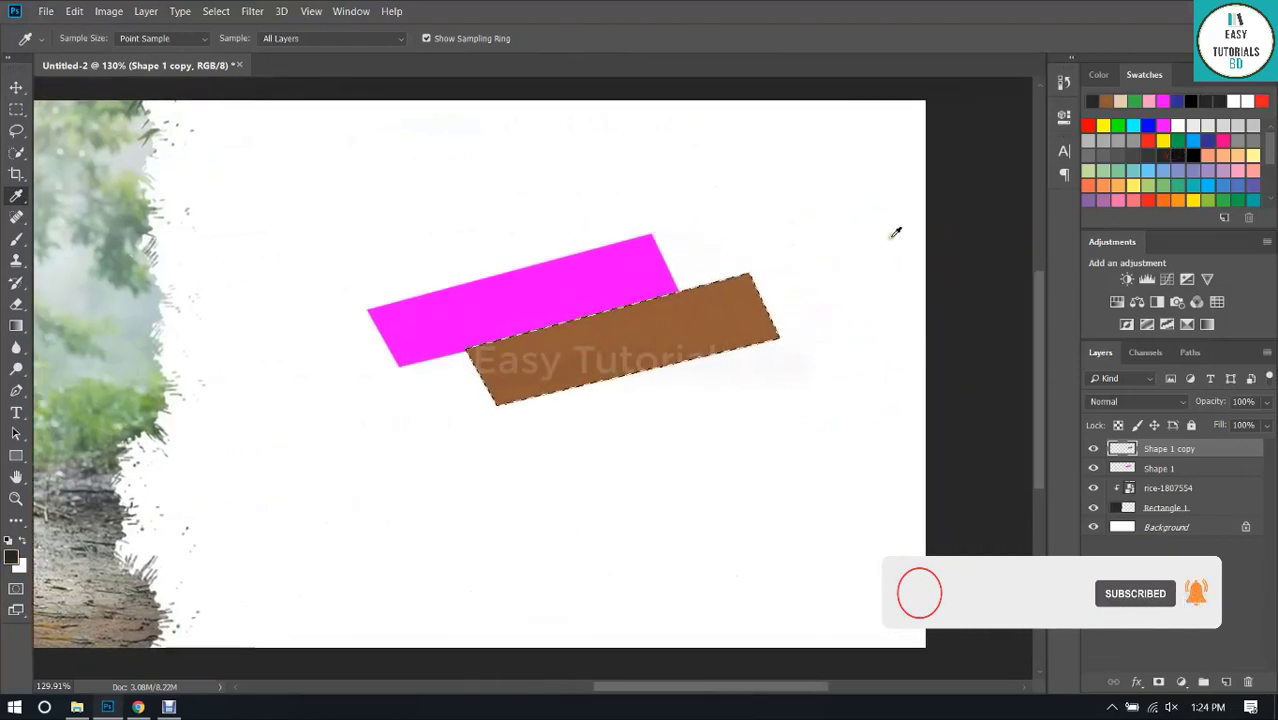
{"action": "key", "text": "alt+BackSpace"}
{"action": "key", "text": "v"}
{"action": "key", "text": "ctrl+d"}
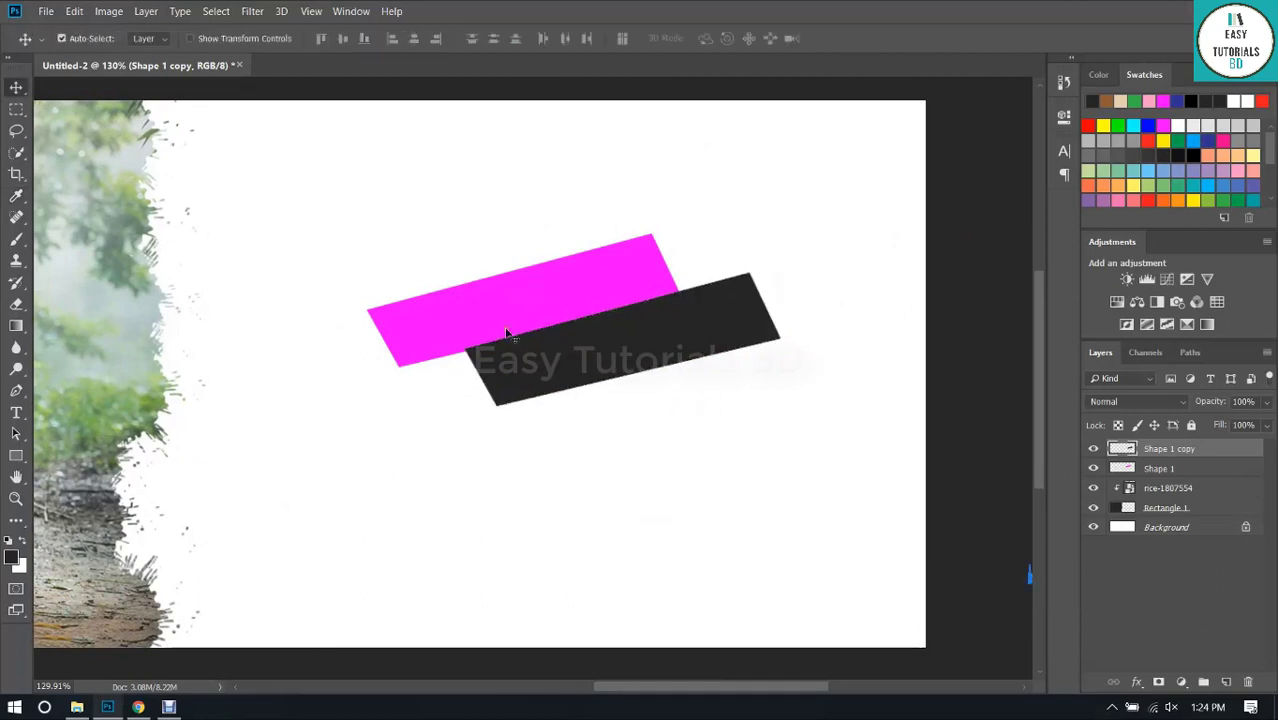
{"action": "scroll", "coordinate": [542, 280], "scroll_direction": "up", "scroll_amount": 3}
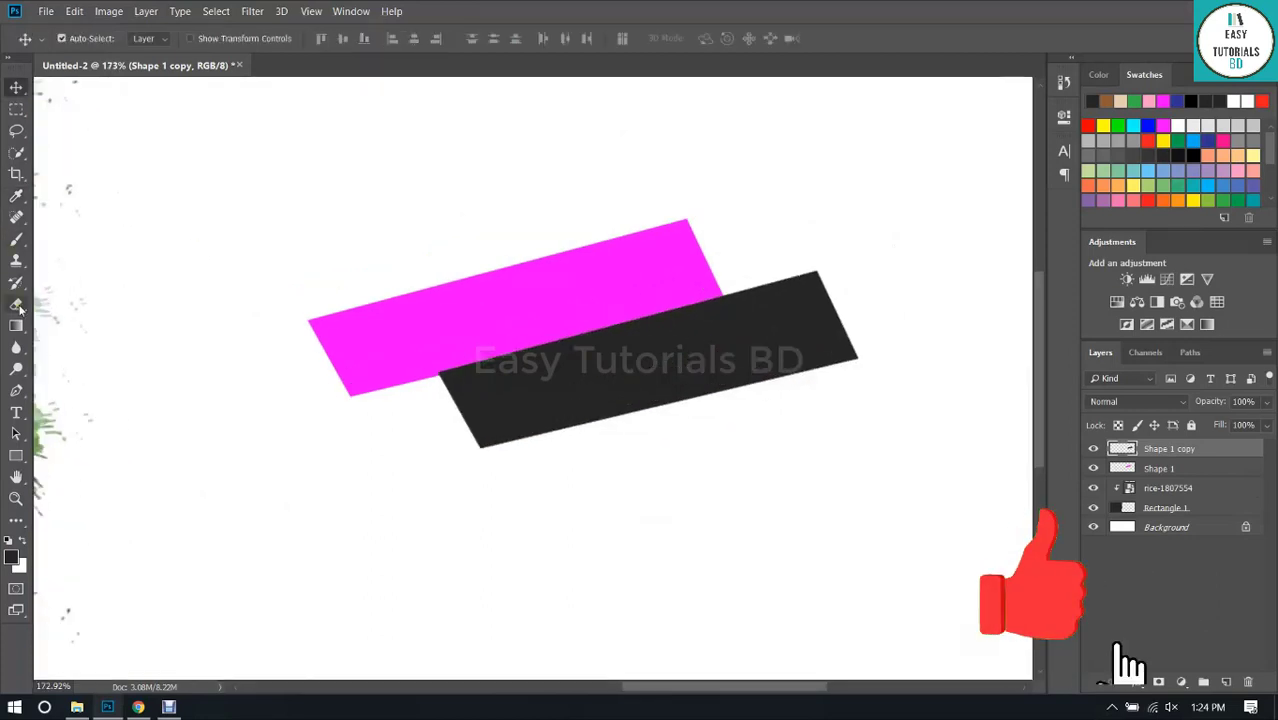
Add white (ffffff) text reading SUMMER OFFER on the magenta bar.
{"action": "key", "text": "t"}
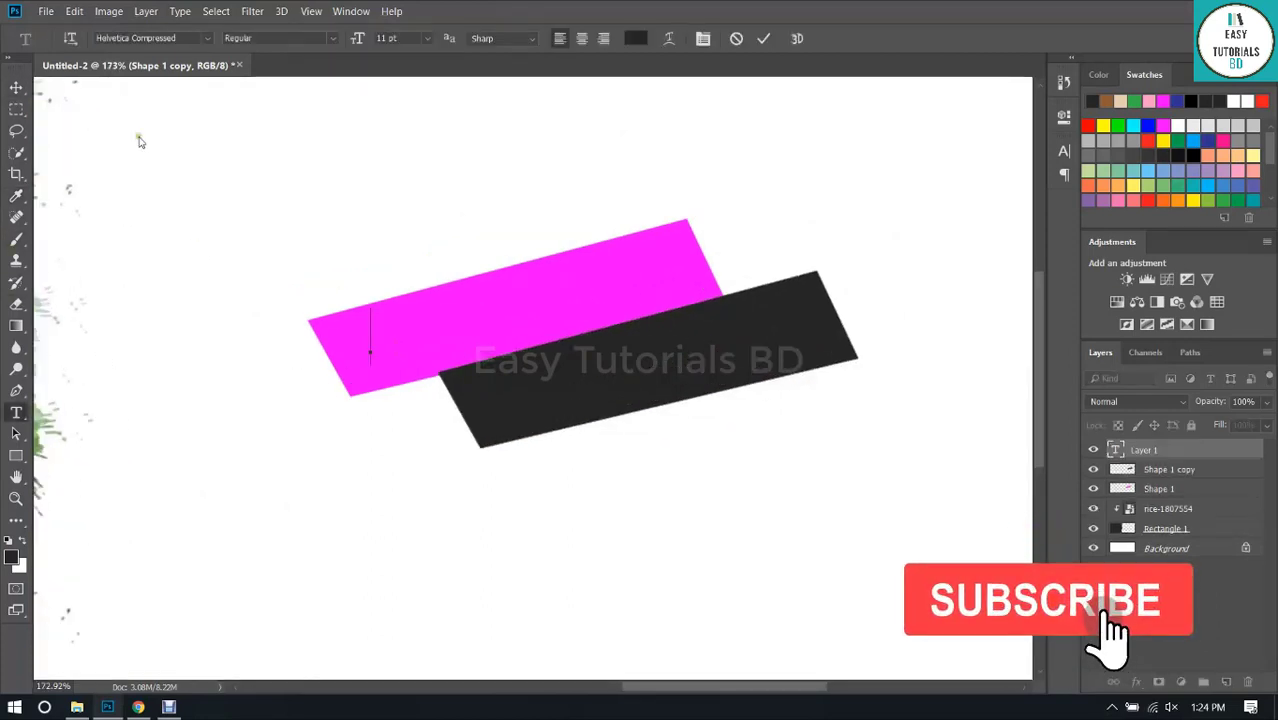
{"action": "left_click", "coordinate": [641, 39]}
{"action": "type", "text": "ffffff"}
{"action": "key", "text": "Return"}
{"action": "type", "text": "SU"}
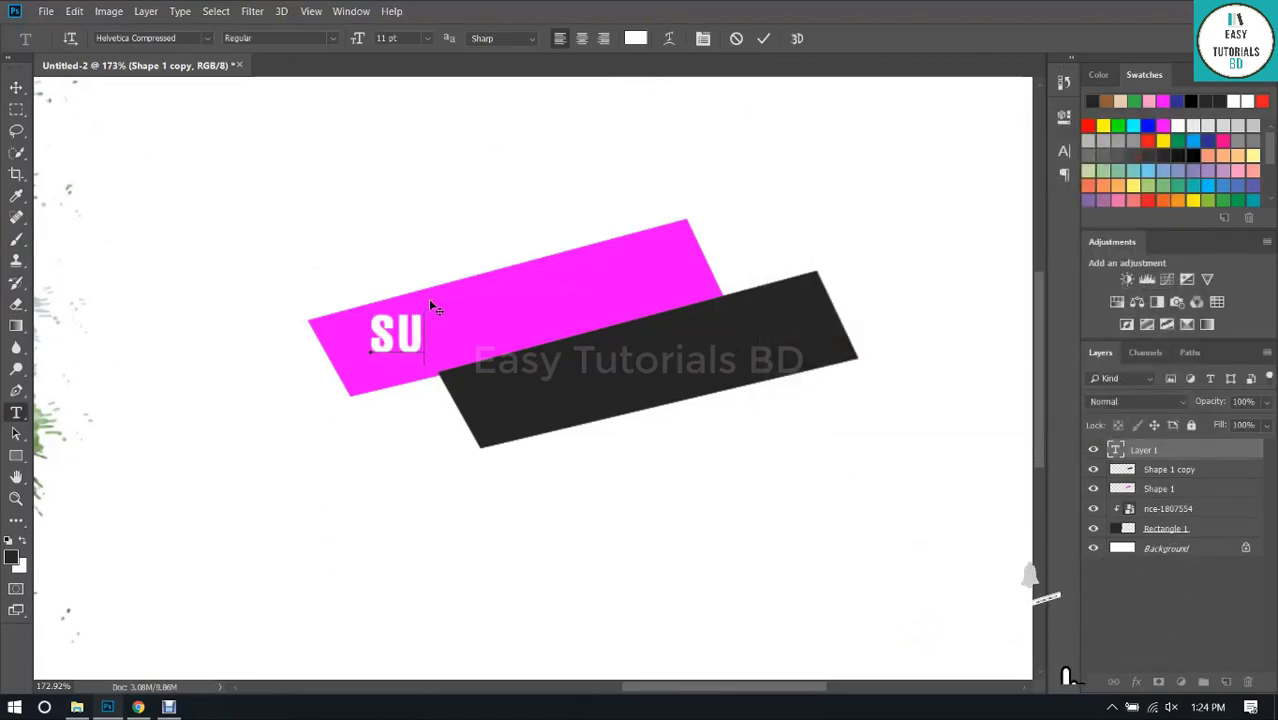
{"action": "type", "text": "MMER OFFER"}
Set the whole SUMMER OFFER text in Blade Font and commit it.
{"action": "key", "text": "ctrl+a"}
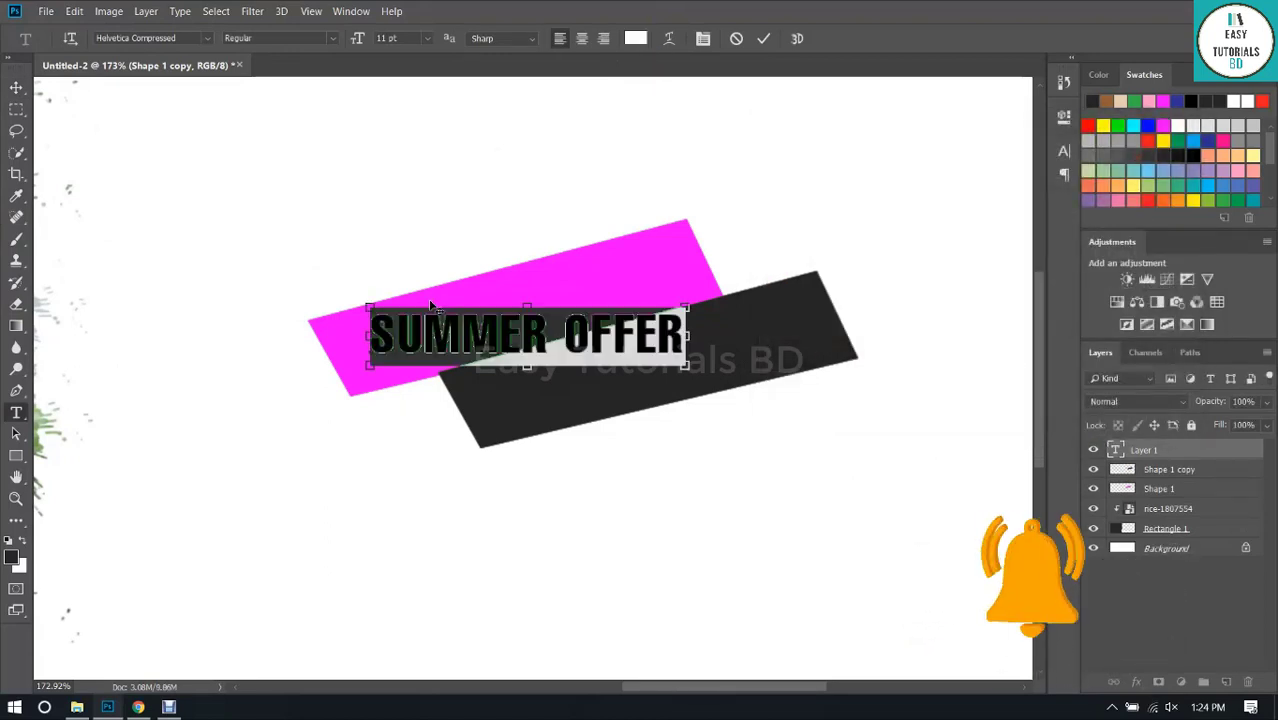
{"action": "left_click", "coordinate": [351, 11]}
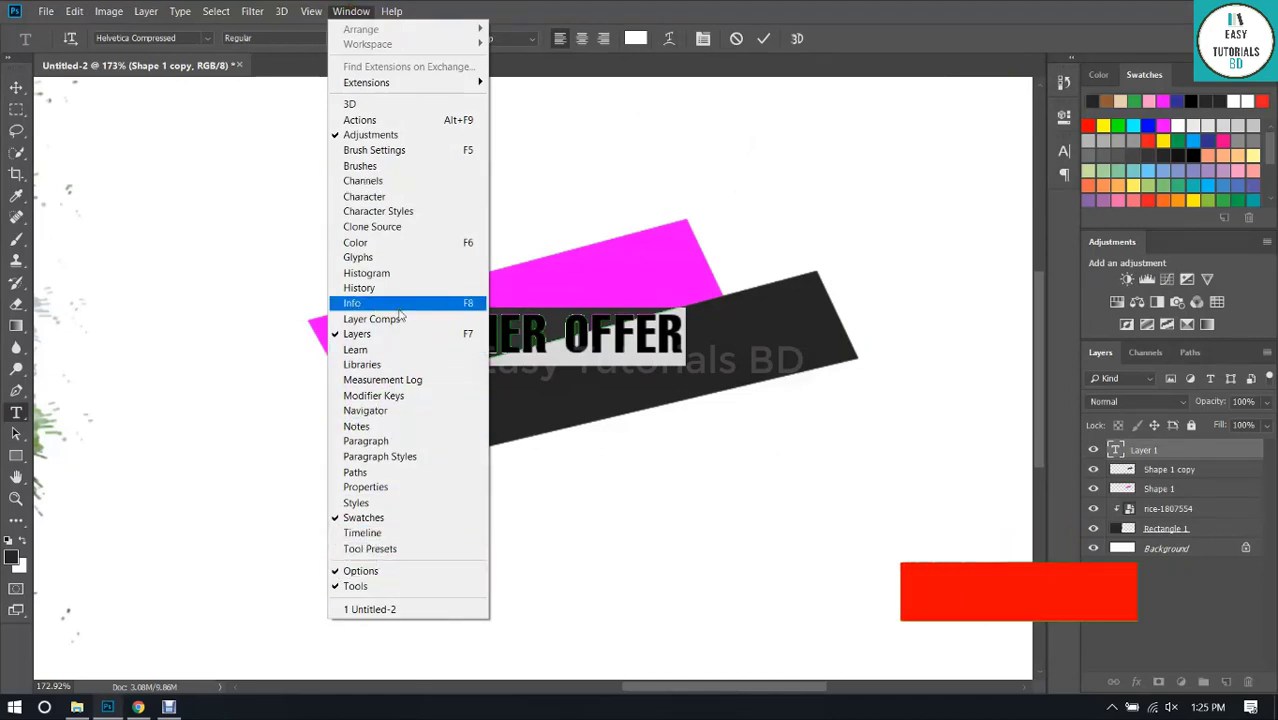
{"action": "left_click", "coordinate": [375, 197]}
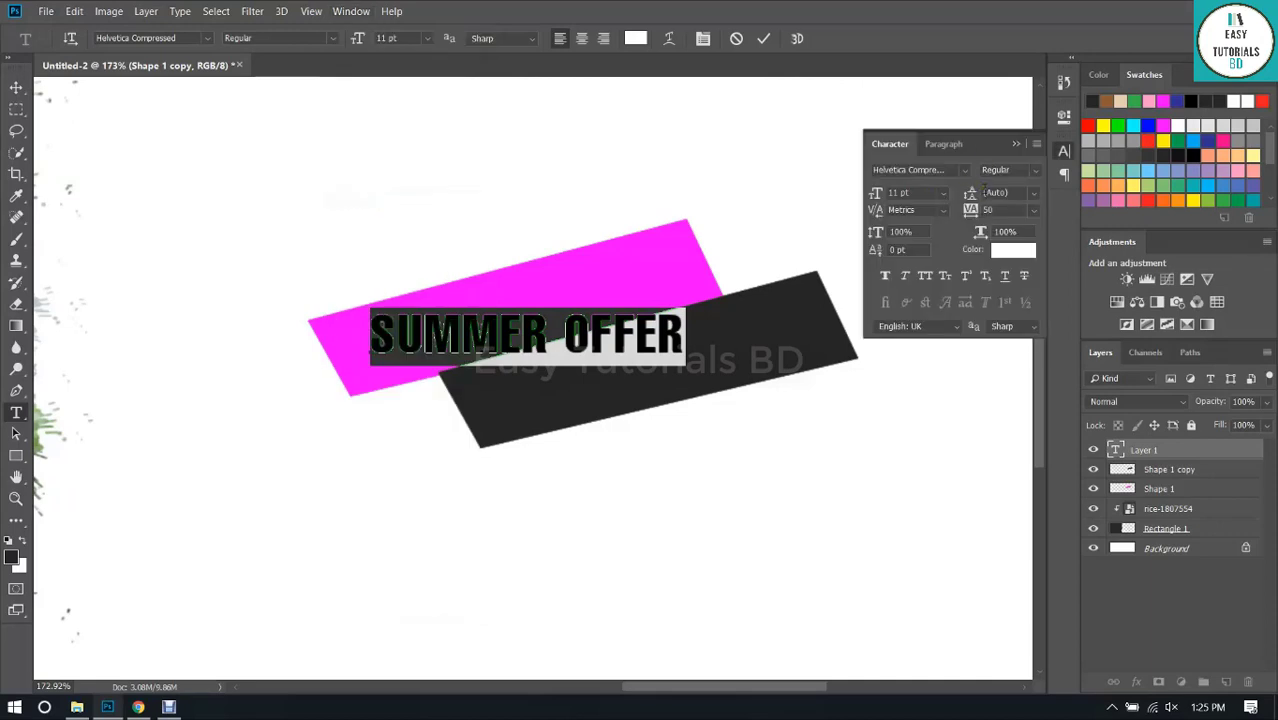
{"action": "left_click", "coordinate": [967, 172]}
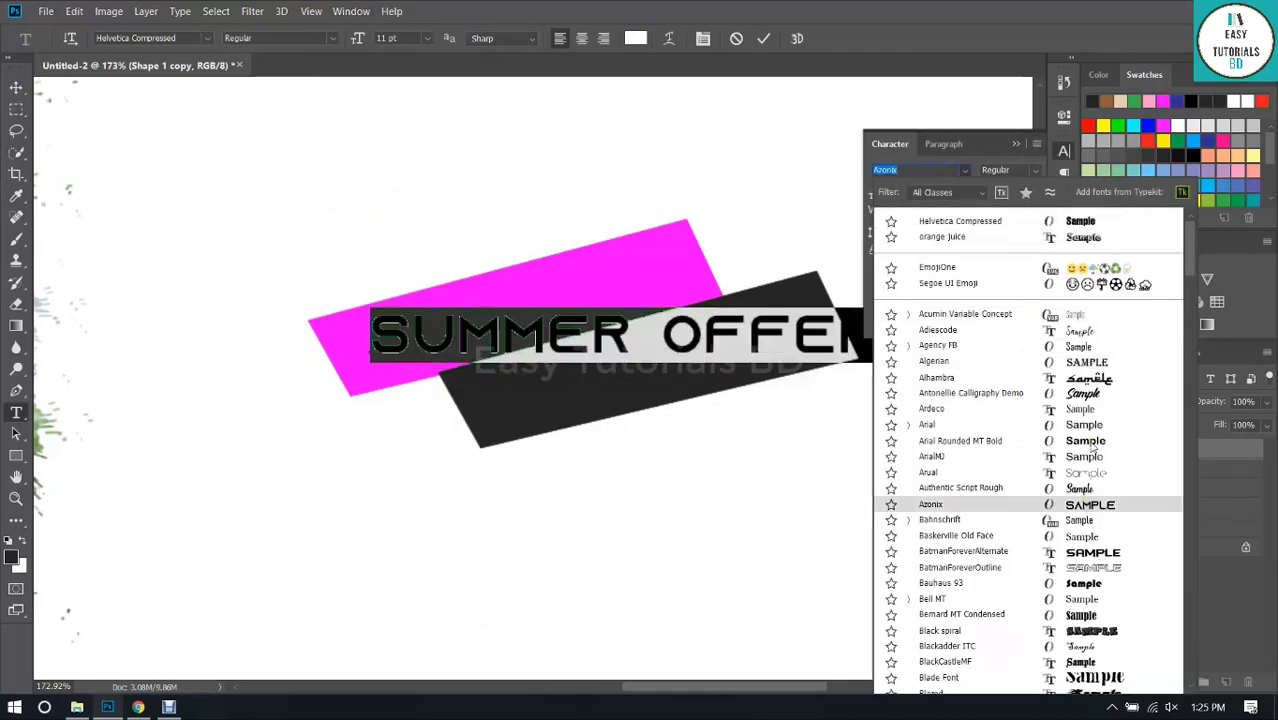
{"action": "scroll", "coordinate": [1090, 450], "scroll_direction": "down", "scroll_amount": 2}
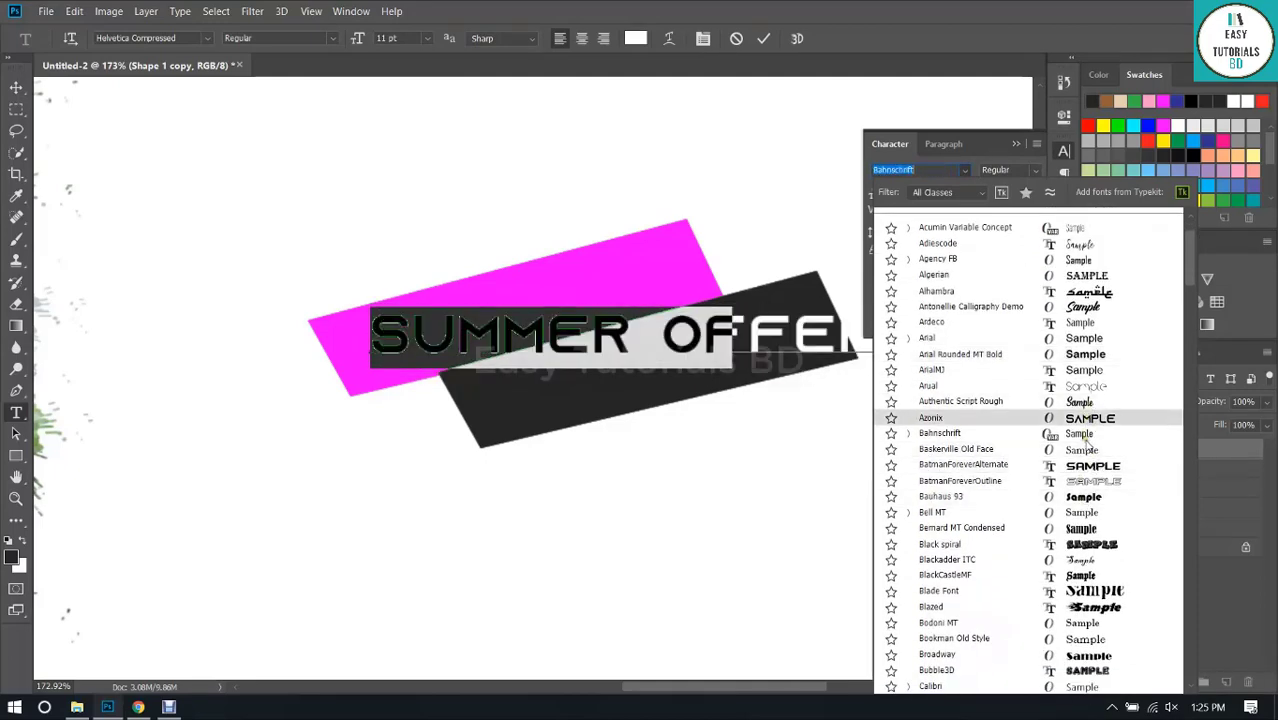
{"action": "left_click", "coordinate": [1085, 562]}
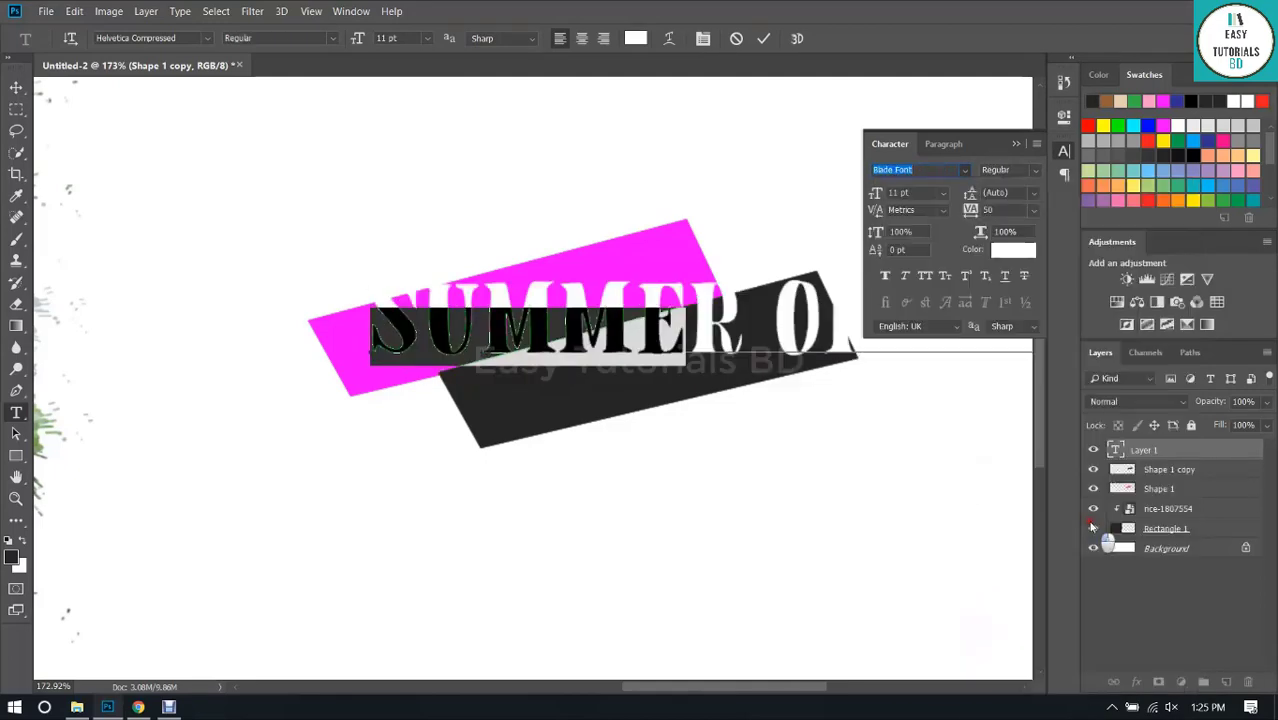
{"action": "left_click", "coordinate": [764, 39]}
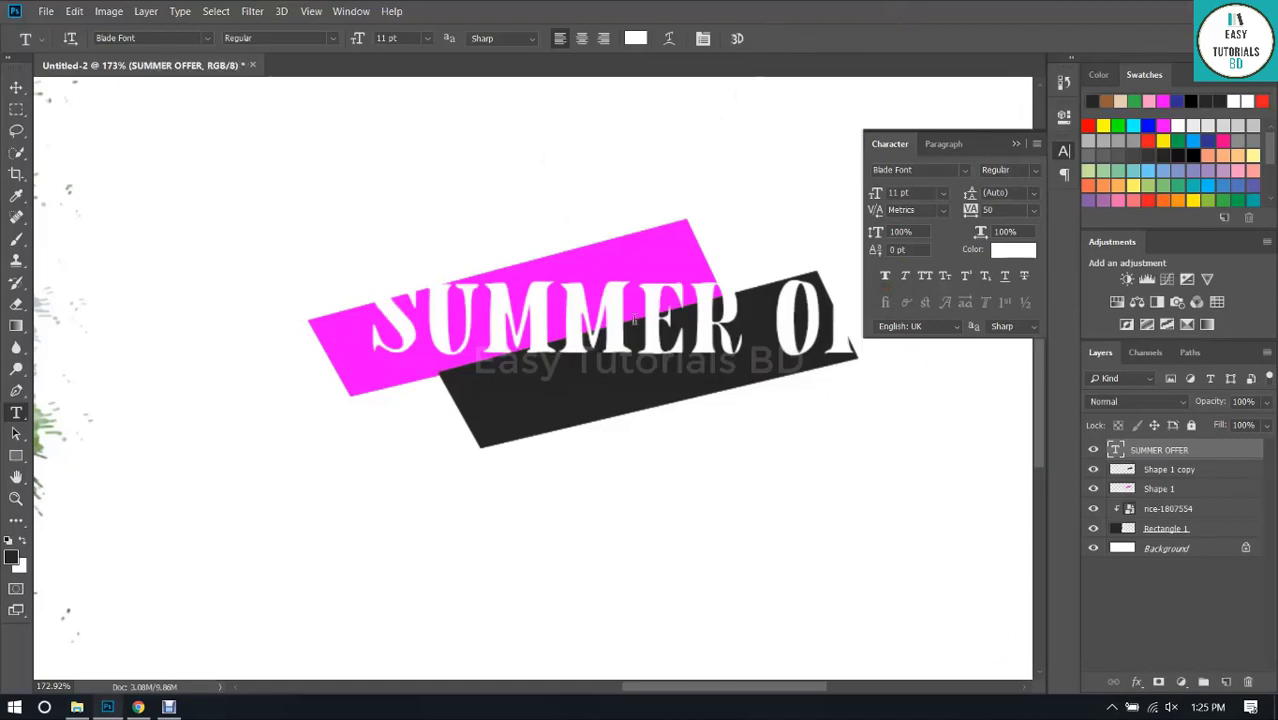
Rotate the SUMMER OFFER text to -15° and move it onto the slanted magenta bar.
{"action": "key", "text": "ctrl+t"}
{"action": "scroll", "coordinate": [693, 384], "scroll_direction": "down", "scroll_amount": 2}
{"action": "key", "text": "alt+space"}
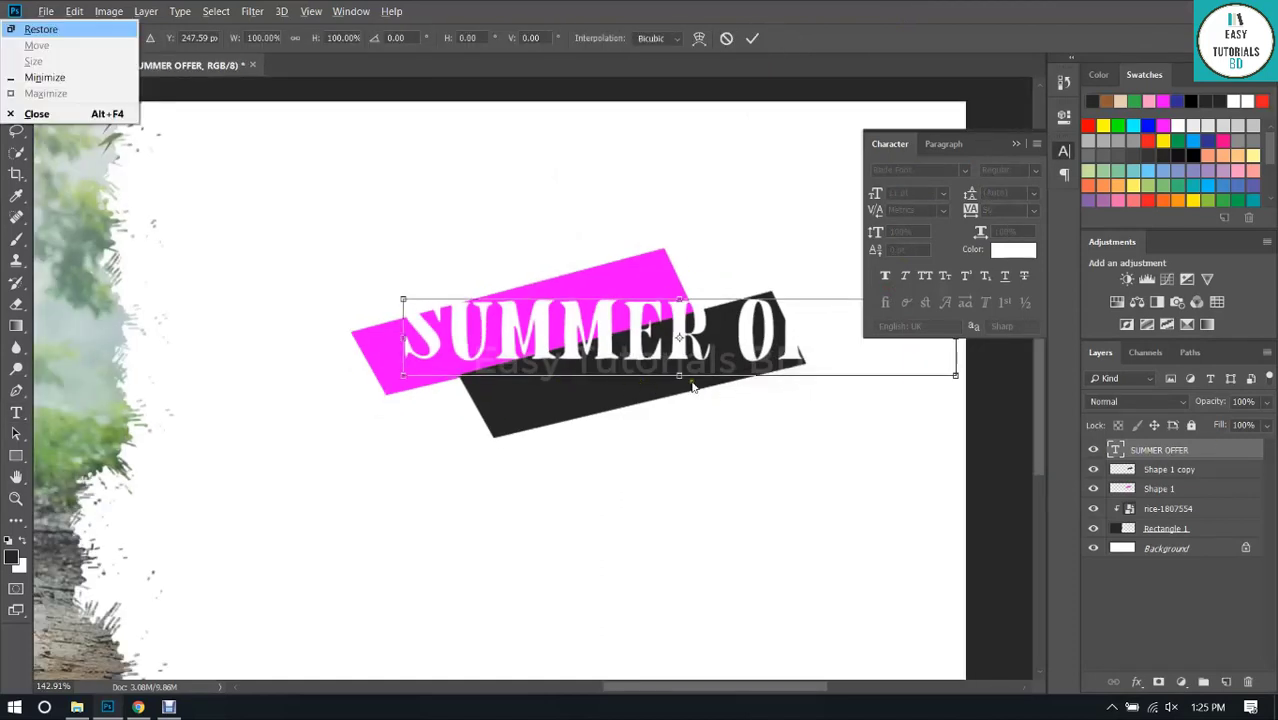
{"action": "left_click_drag", "start_coordinate": [708, 370], "coordinate": [630, 428]}
{"action": "left_click_drag", "start_coordinate": [879, 445], "coordinate": [873, 374]}
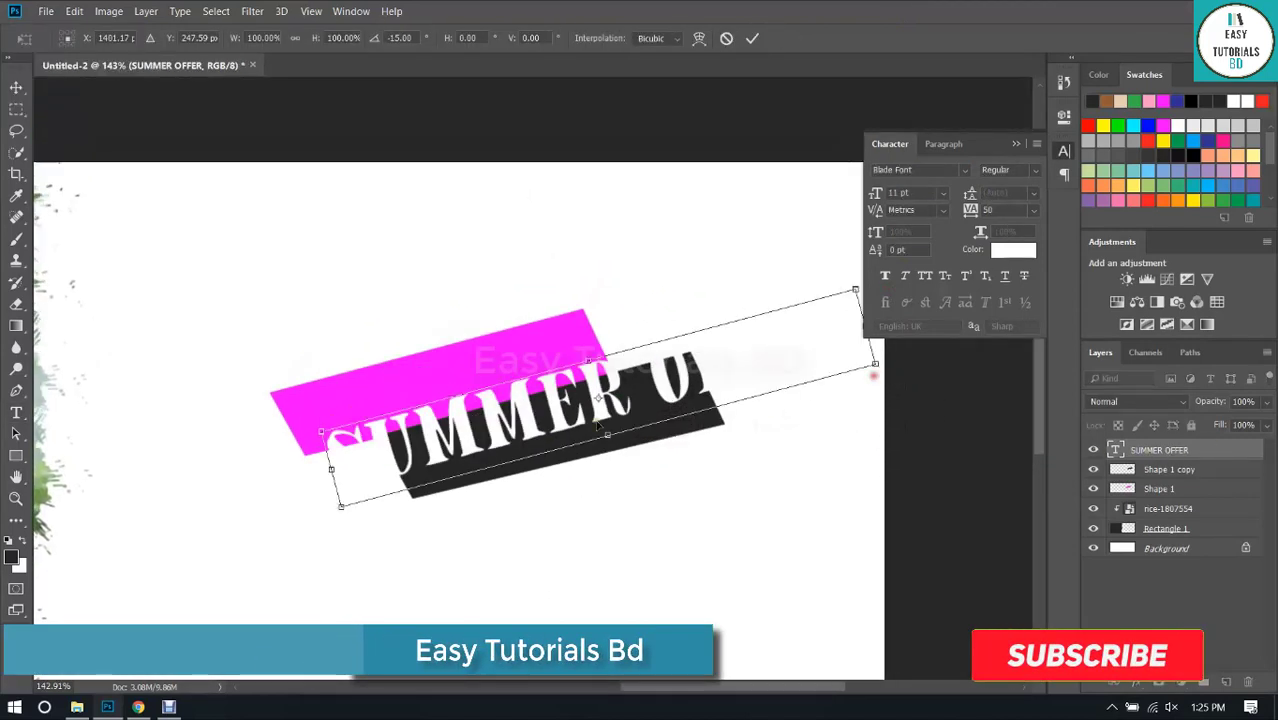
{"action": "left_click_drag", "start_coordinate": [534, 414], "coordinate": [504, 377]}
{"action": "left_click", "coordinate": [758, 40]}
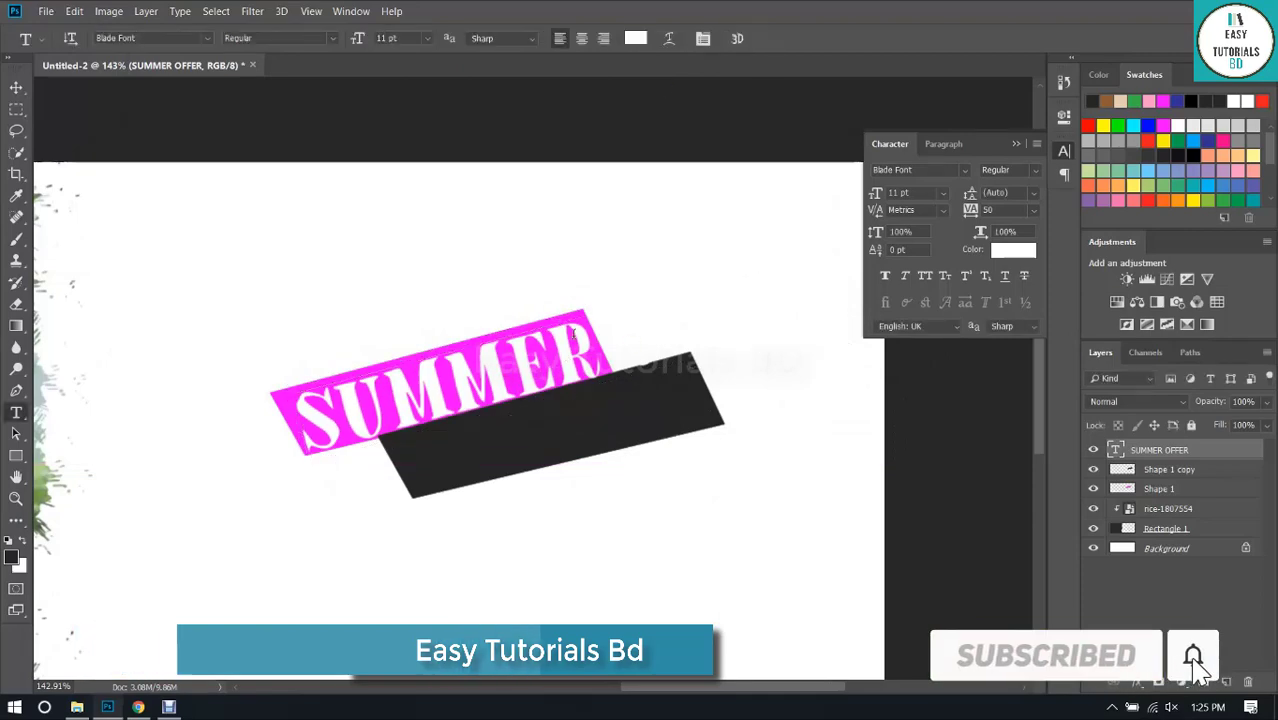
Set the SUMMER OFFER text to 8 pt Copperplate Gothic Bold and reposition it within the magenta bar.
{"action": "left_click", "coordinate": [580, 352]}
{"action": "key", "text": "ctrl+a"}
{"action": "left_click", "coordinate": [932, 193]}
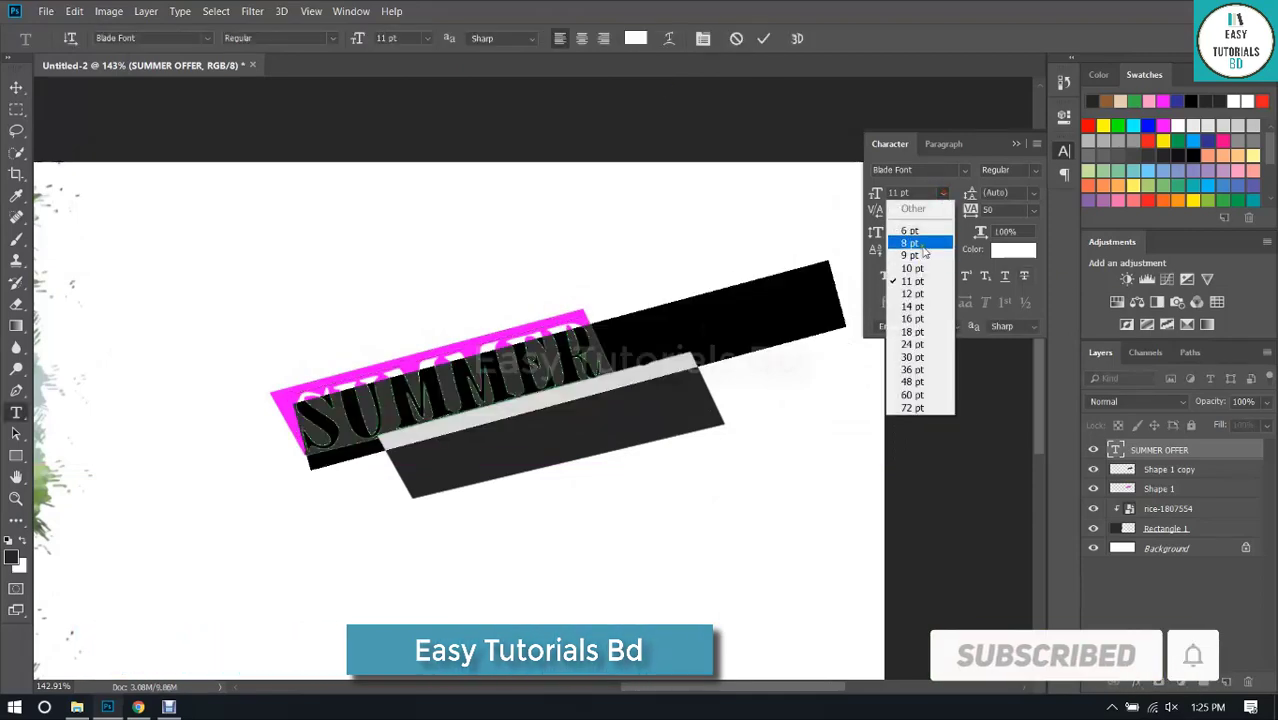
{"action": "left_click", "coordinate": [898, 232]}
{"action": "left_click", "coordinate": [961, 170]}
{"action": "scroll", "coordinate": [960, 300], "scroll_direction": "down", "scroll_amount": 10}
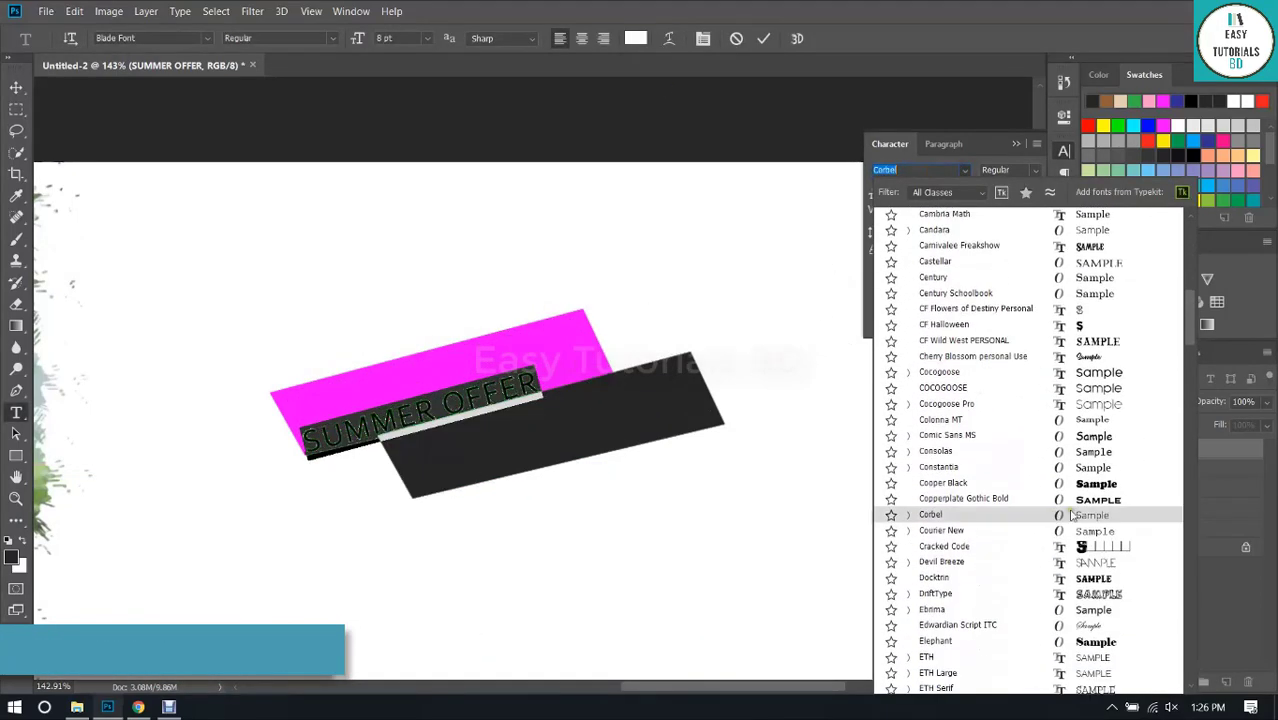
{"action": "left_click", "coordinate": [930, 251]}
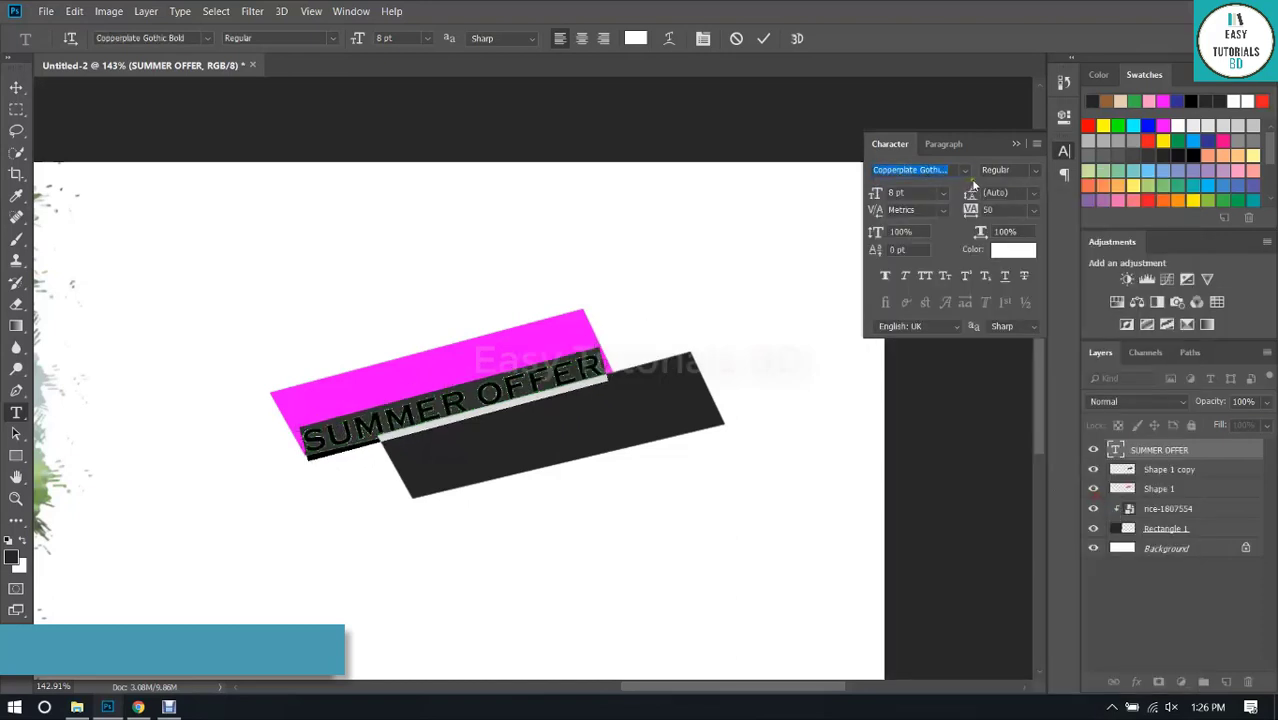
{"action": "left_click", "coordinate": [763, 38]}
{"action": "key", "text": "v"}
{"action": "left_click_drag", "start_coordinate": [483, 393], "coordinate": [487, 377]}
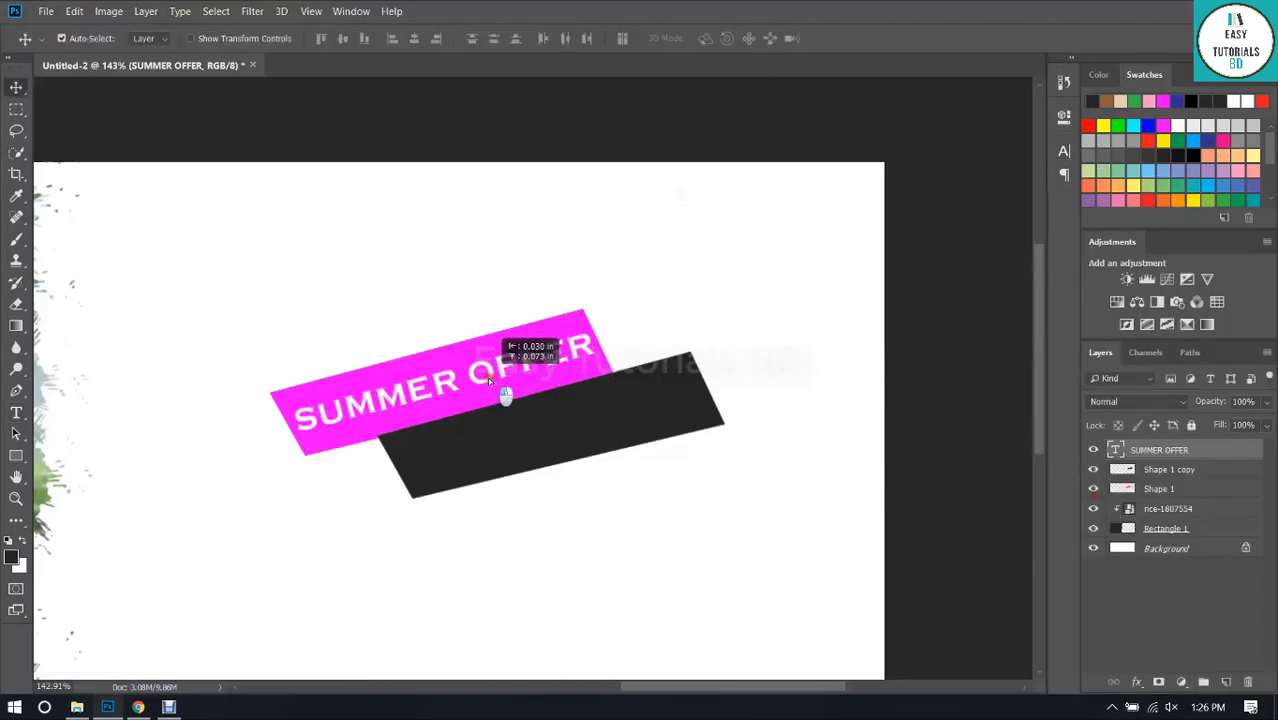
Reduce the SUMMER OFFER text size to 7 pt.
{"action": "double_click", "coordinate": [598, 379]}
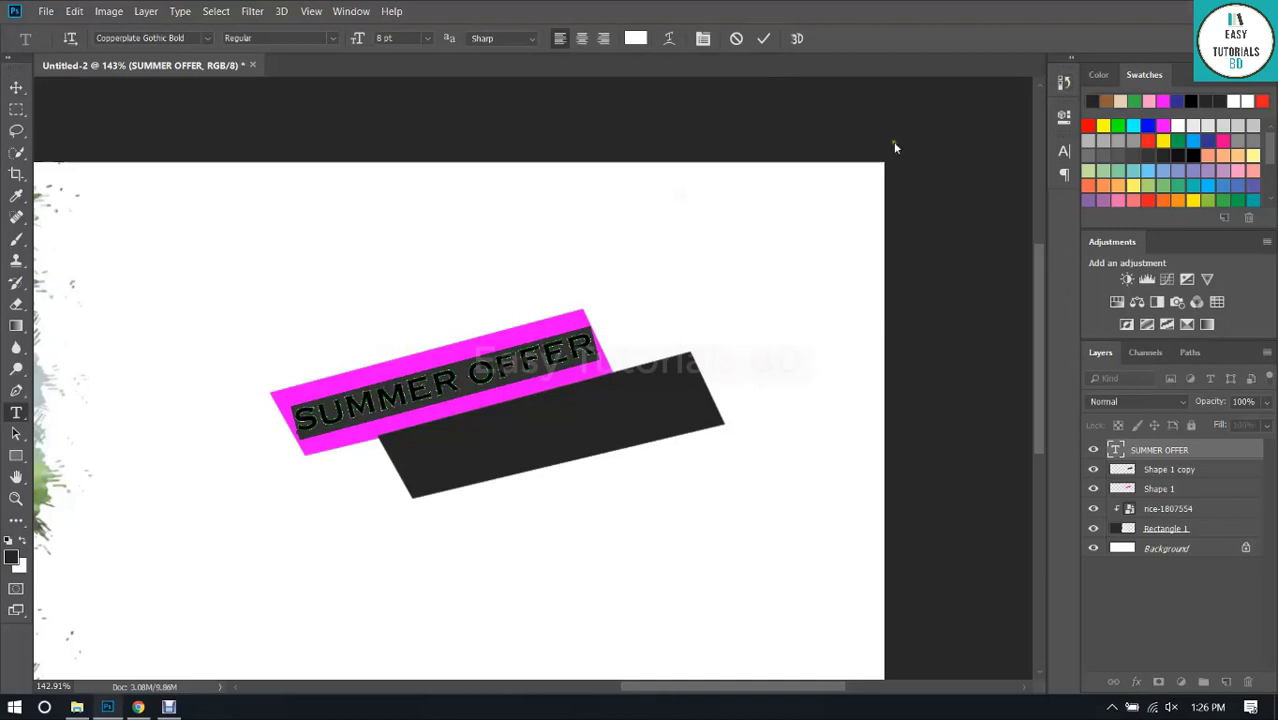
{"action": "left_click", "coordinate": [1064, 152]}
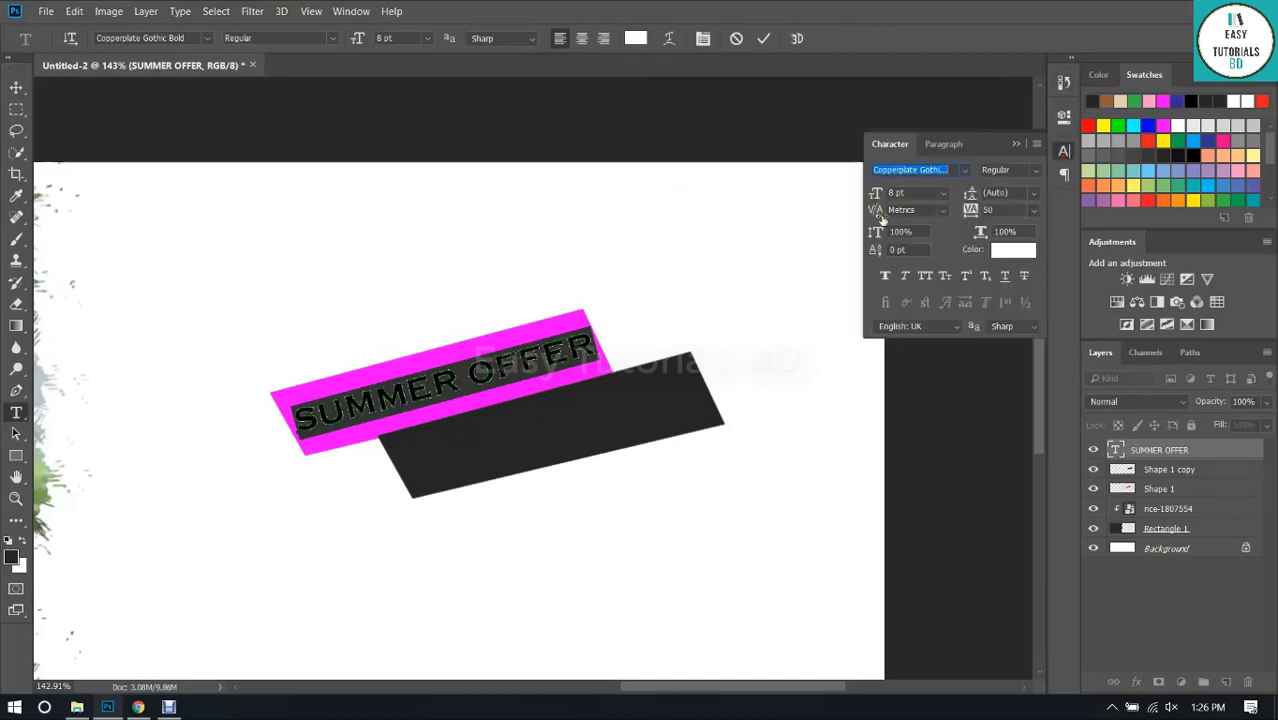
{"action": "left_click", "coordinate": [917, 196]}
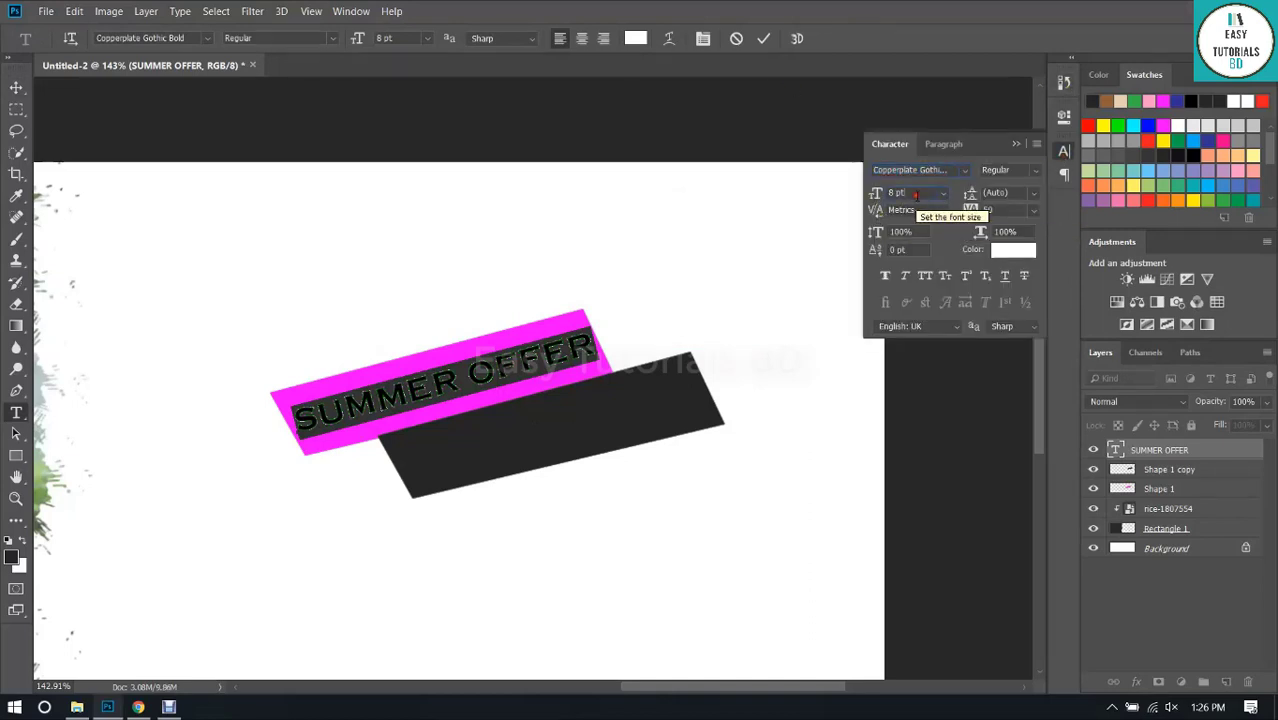
{"action": "scroll", "coordinate": [917, 196], "scroll_direction": "down", "scroll_amount": 2}
{"action": "scroll", "coordinate": [917, 196], "scroll_direction": "up", "scroll_amount": 1}
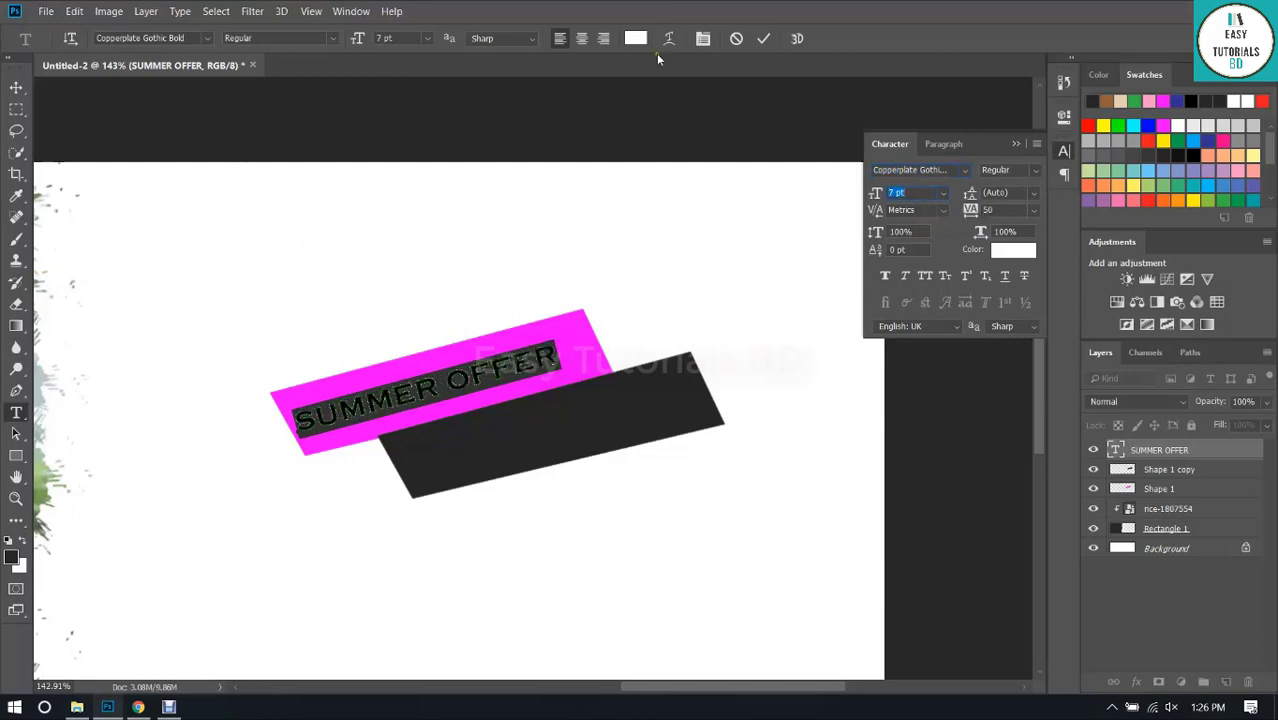
{"action": "left_click", "coordinate": [408, 243]}
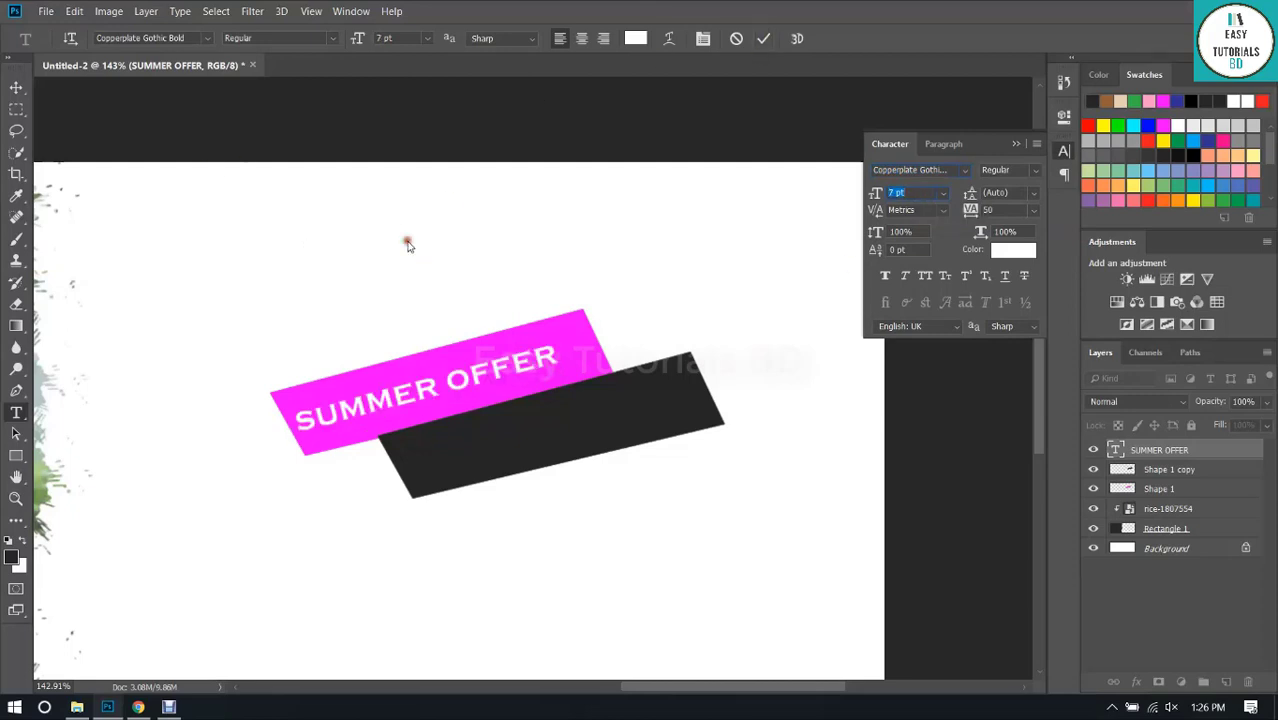
{"action": "left_click", "coordinate": [320, 276]}
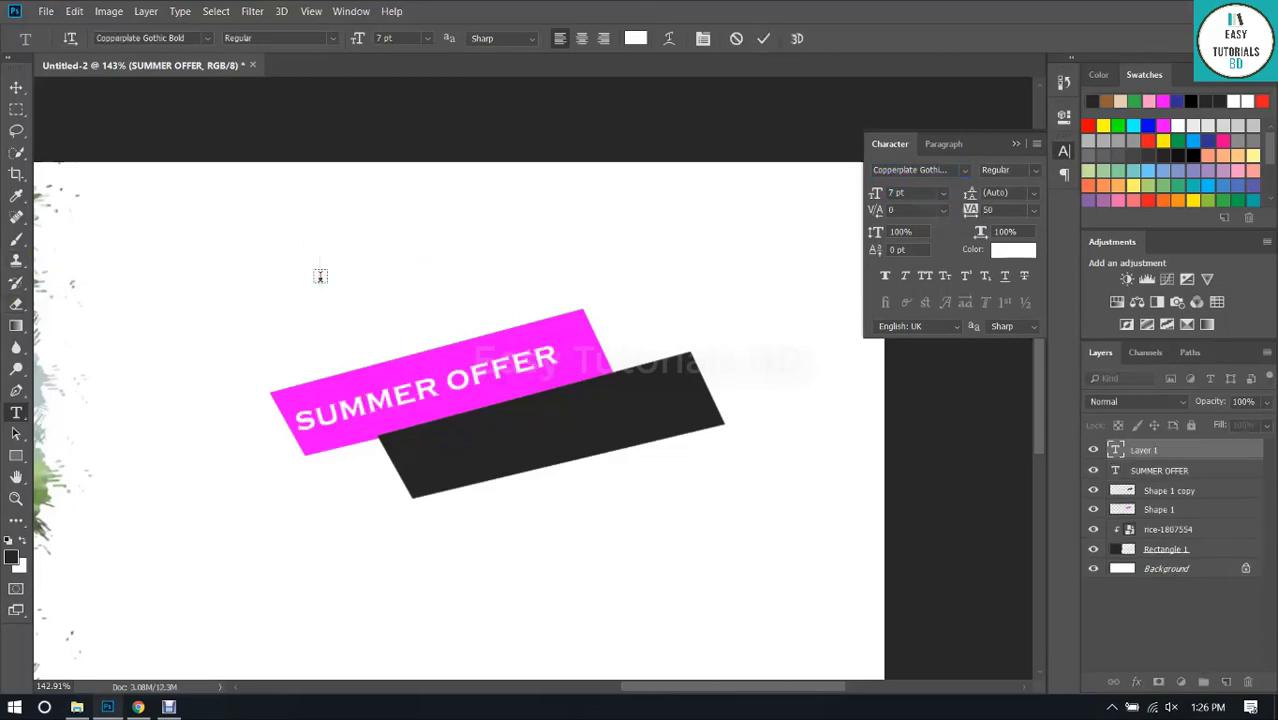
{"action": "left_click", "coordinate": [737, 40]}
Duplicate the SUMMER OFFER text onto the dark bar and change the copy to read 25% DISCOUNT.
{"action": "key", "text": "v"}
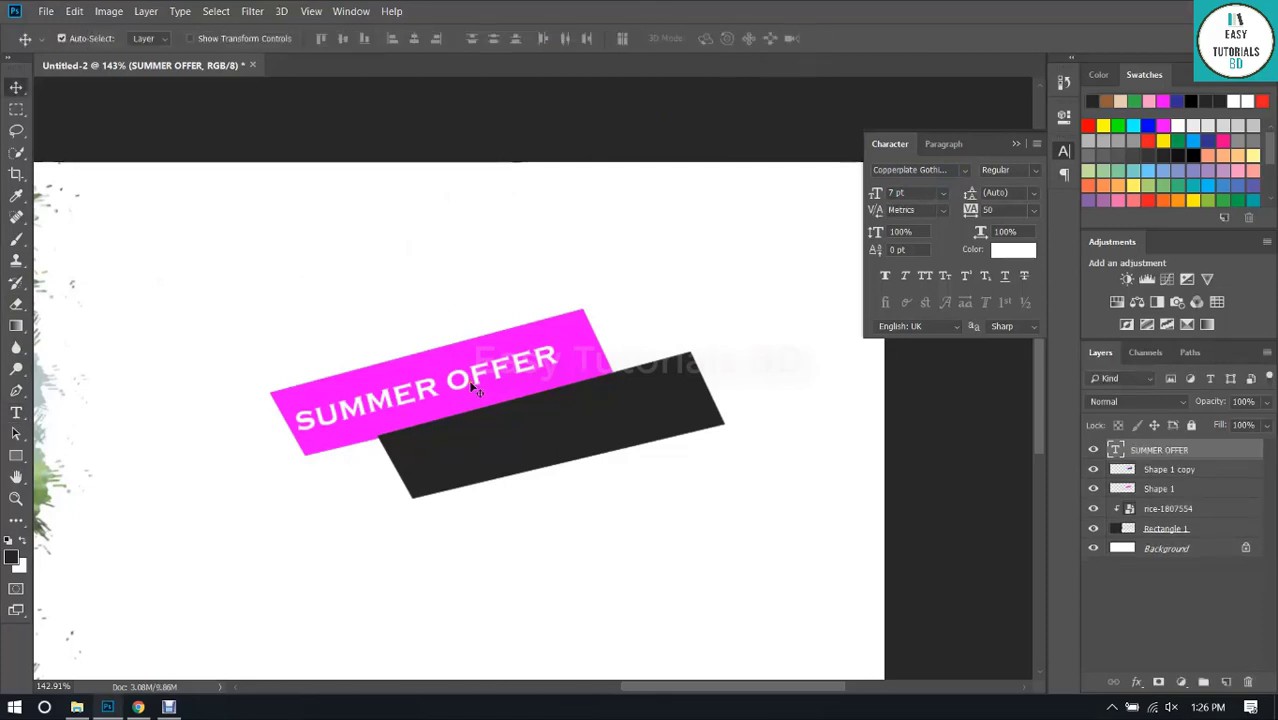
{"action": "left_click_drag", "start_coordinate": [468, 379], "coordinate": [599, 428]}
{"action": "key", "text": "t"}
{"action": "left_click", "coordinate": [552, 425]}
{"action": "key", "text": "ctrl+a"}
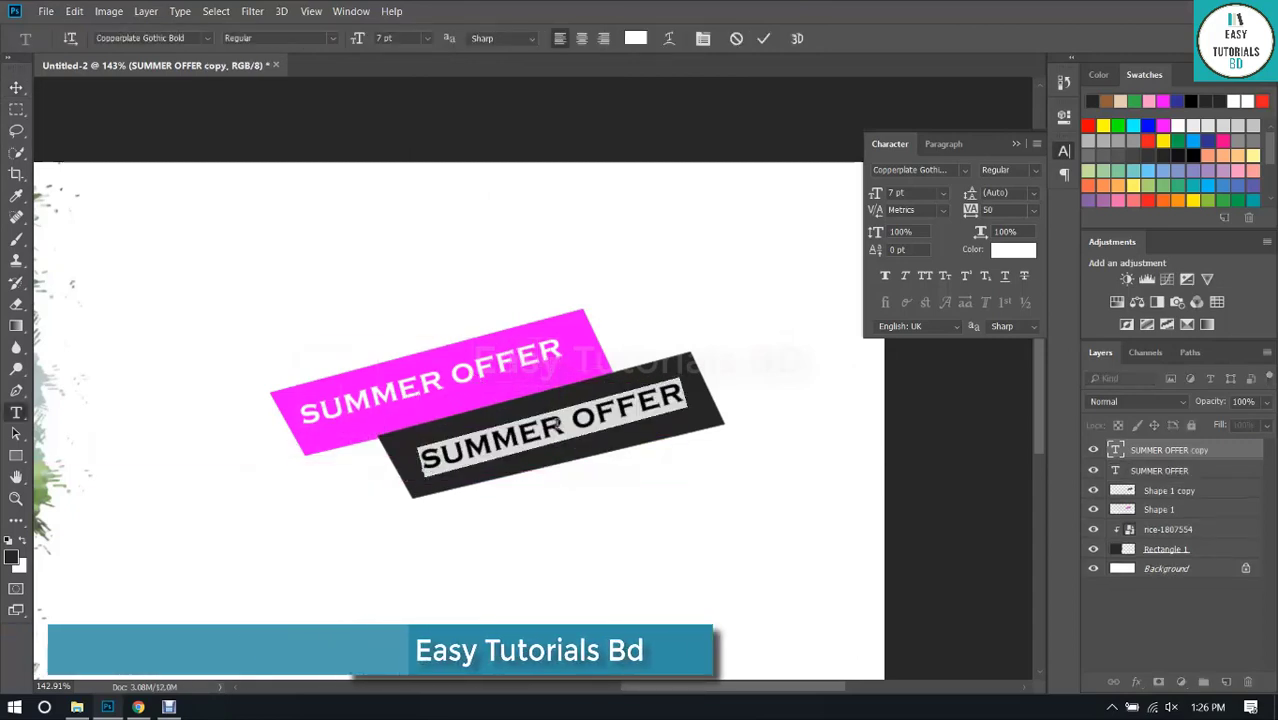
{"action": "type", "text": "S25% DISC"}
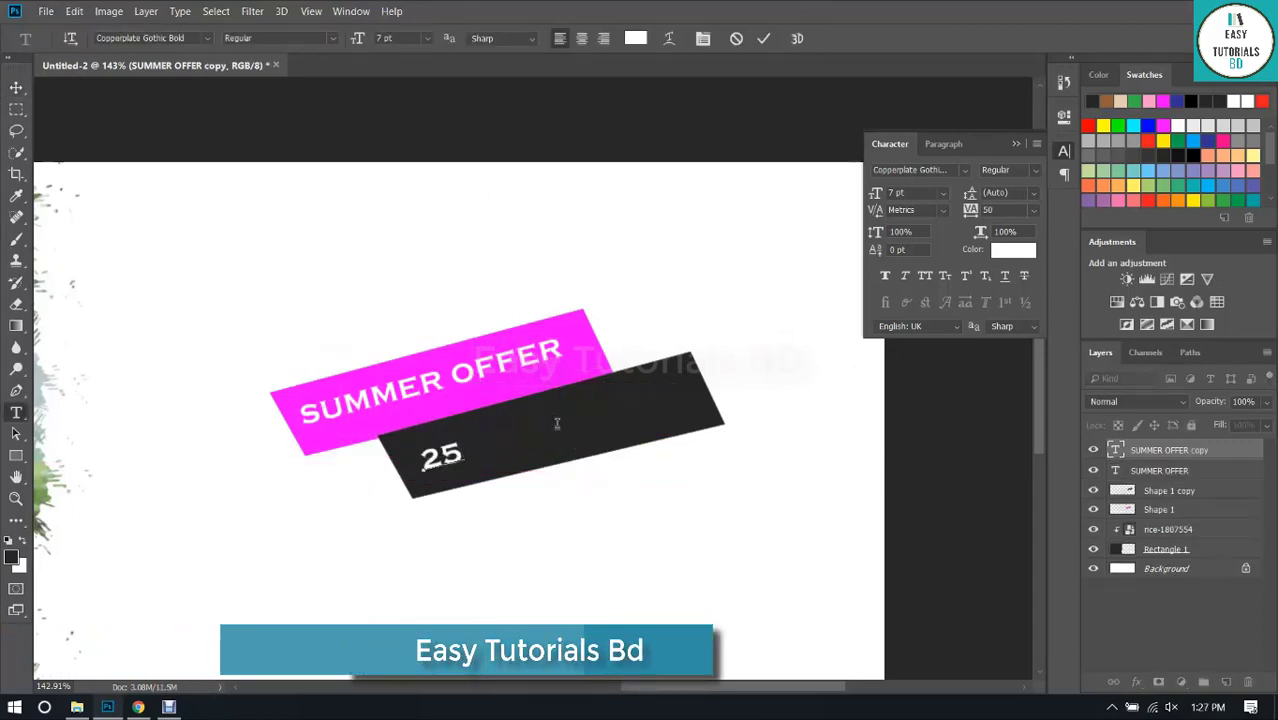
{"action": "type", "text": "OUNT"}
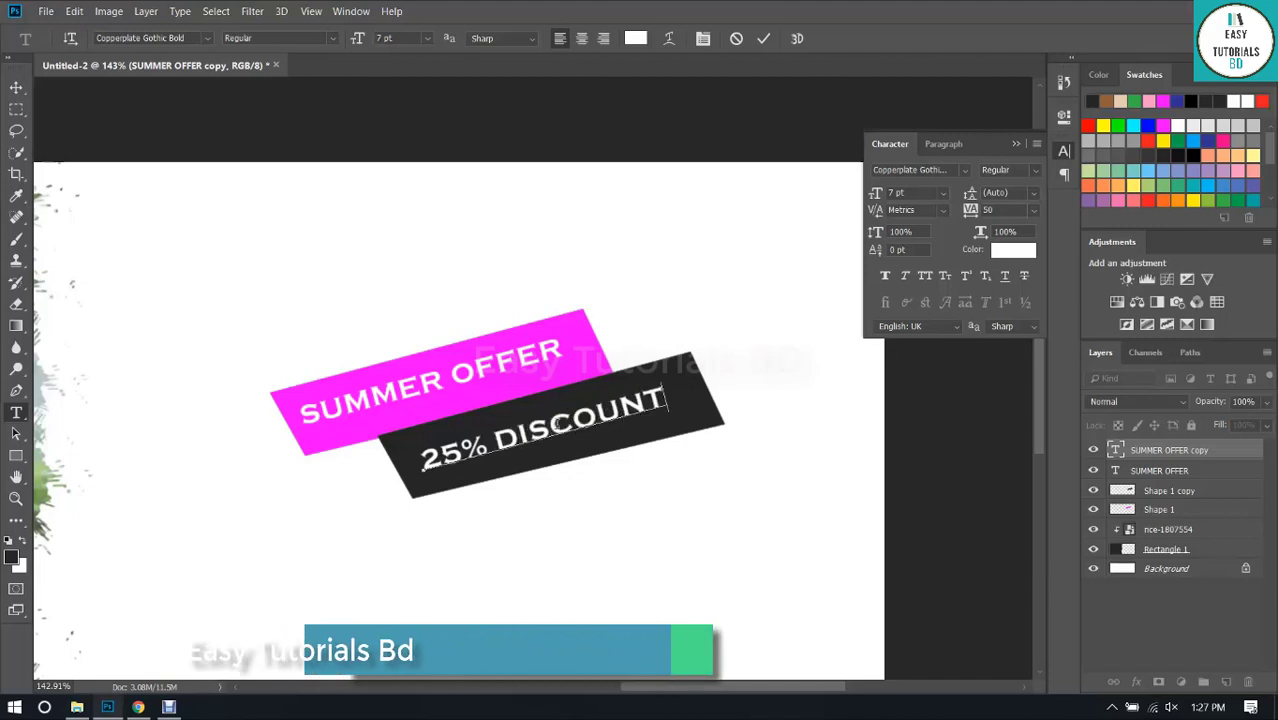
{"action": "left_click", "coordinate": [763, 38]}
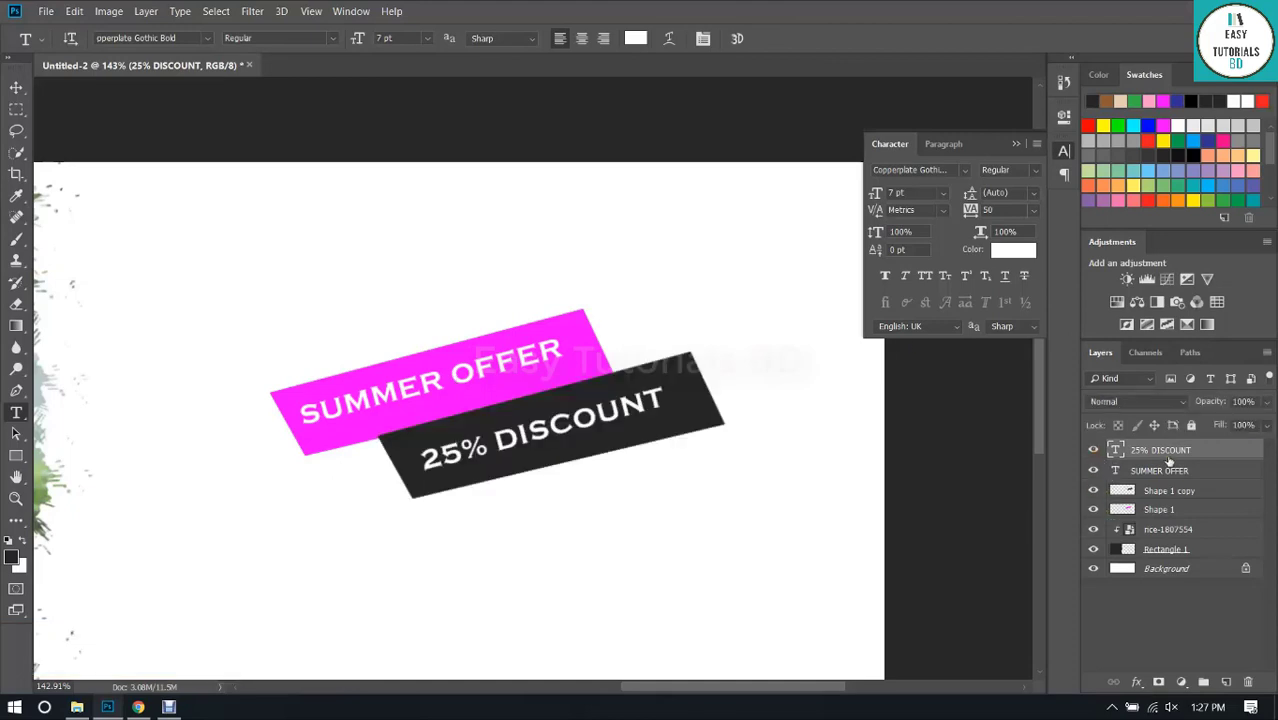
Reorder the layers from top down as SUMMER OFFER, Shape 1, 25% DISCOUNT, Shape 1 copy.
{"action": "mouse_move", "coordinate": [1160, 458]}
{"action": "left_mouse_down"}
{"action": "mouse_move", "coordinate": [1156, 484]}
{"action": "mouse_move", "coordinate": [1148, 462]}
{"action": "left_mouse_up"}
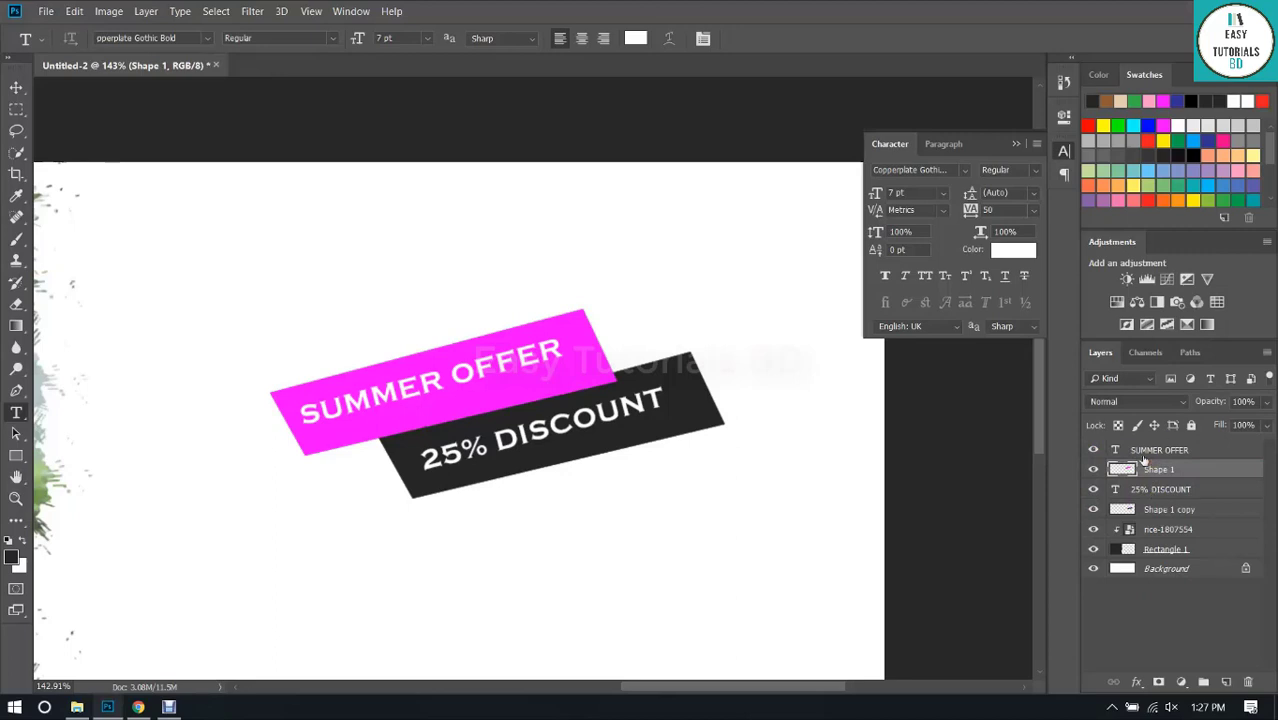
{"action": "left_click_drag", "start_coordinate": [1145, 460], "coordinate": [1150, 470]}
Add a Drop Shadow layer style to the Shape 1 copy bar, keeping the bars in view beside the dialog.
{"action": "left_click", "coordinate": [1213, 510]}
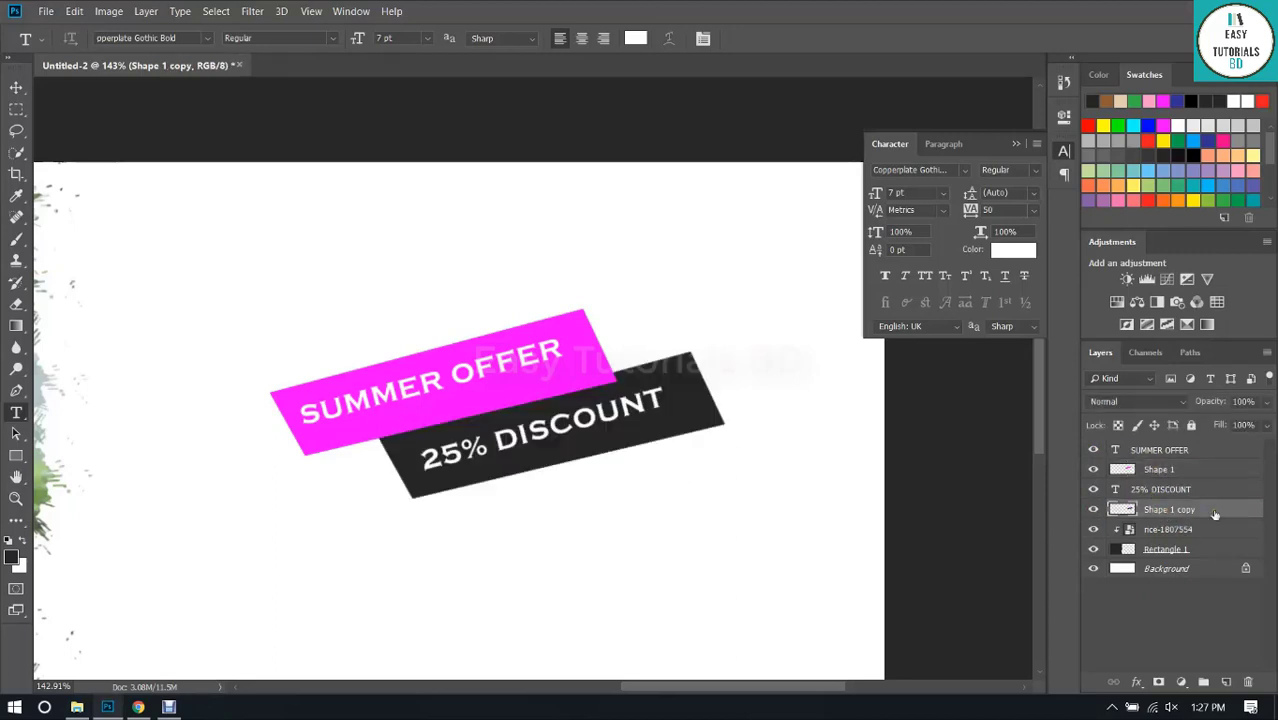
{"action": "double_click", "coordinate": [1216, 511]}
{"action": "left_click_drag", "start_coordinate": [640, 114], "coordinate": [768, 118]}
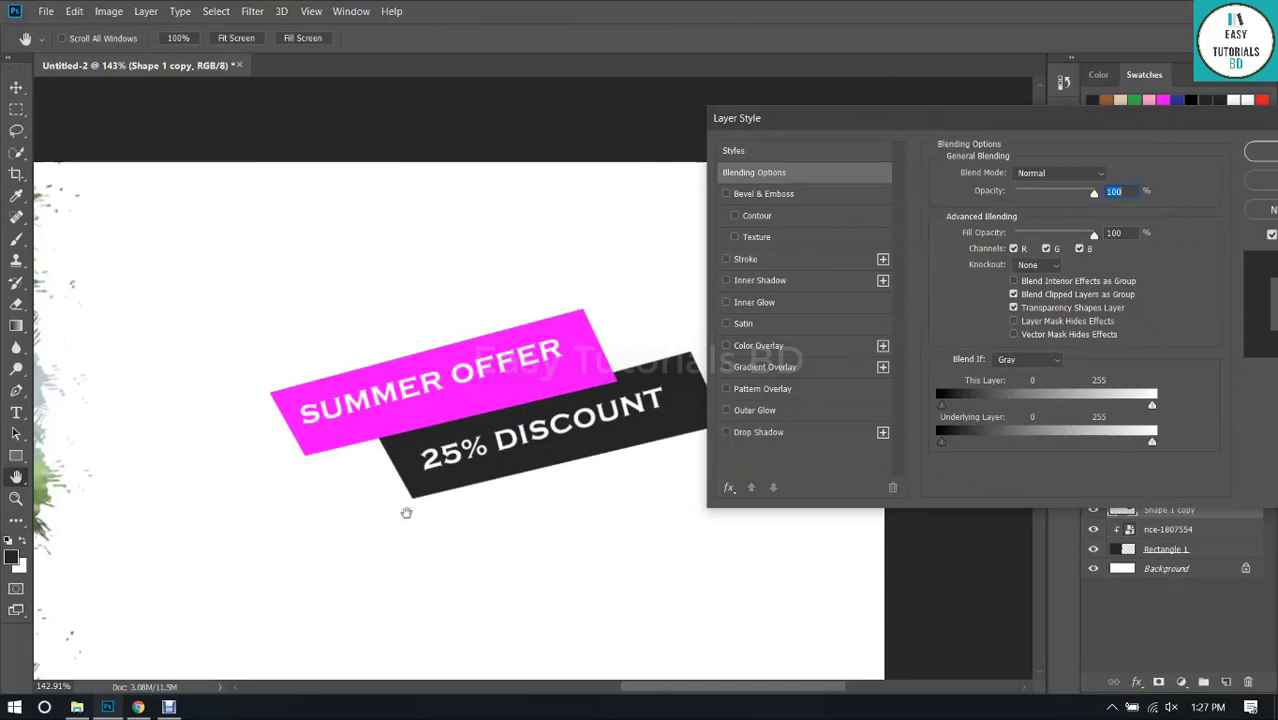
{"action": "left_click", "coordinate": [822, 431]}
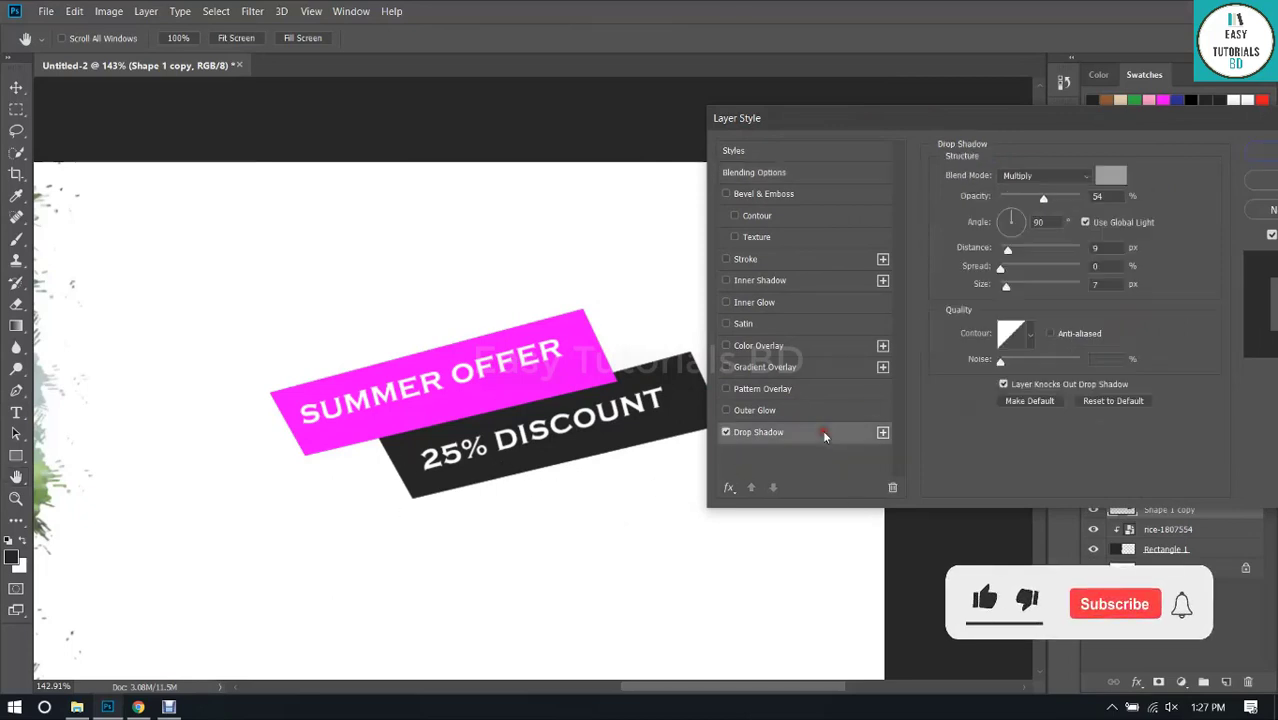
Try an Inner Shadow in place of the Drop Shadow on the Shape 1 copy bar.
{"action": "left_click", "coordinate": [726, 432]}
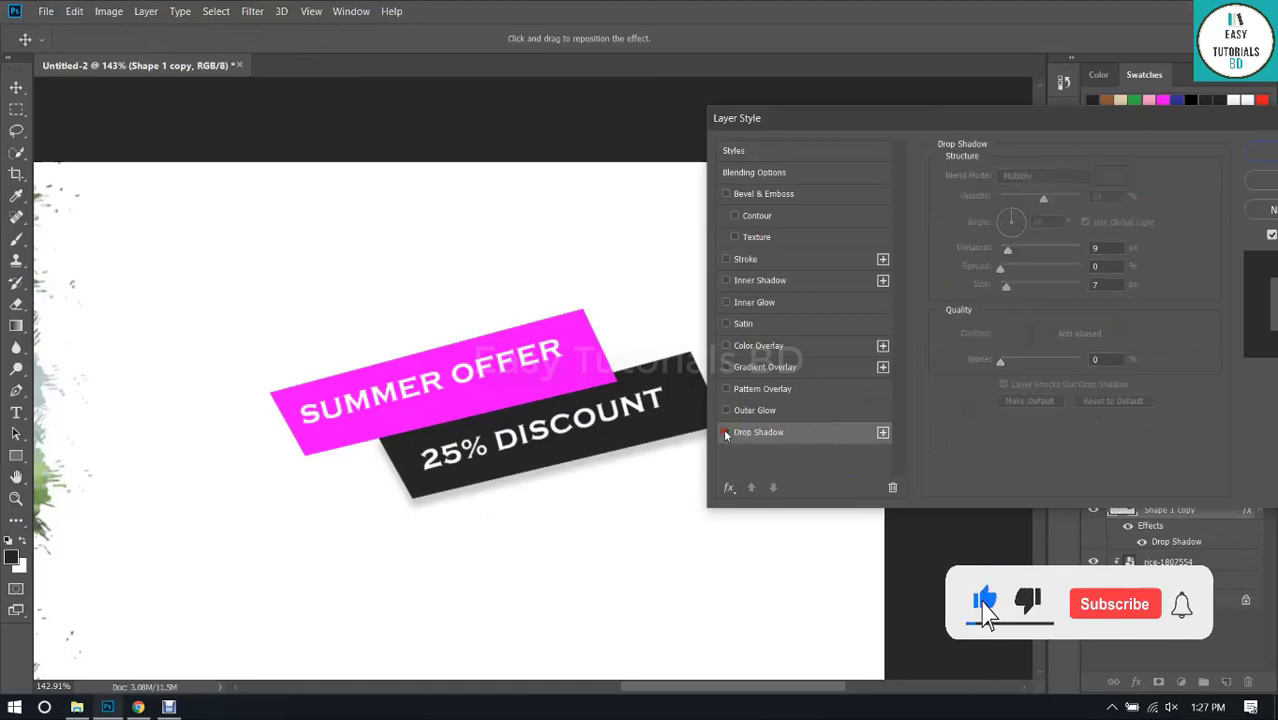
{"action": "left_click", "coordinate": [726, 280]}
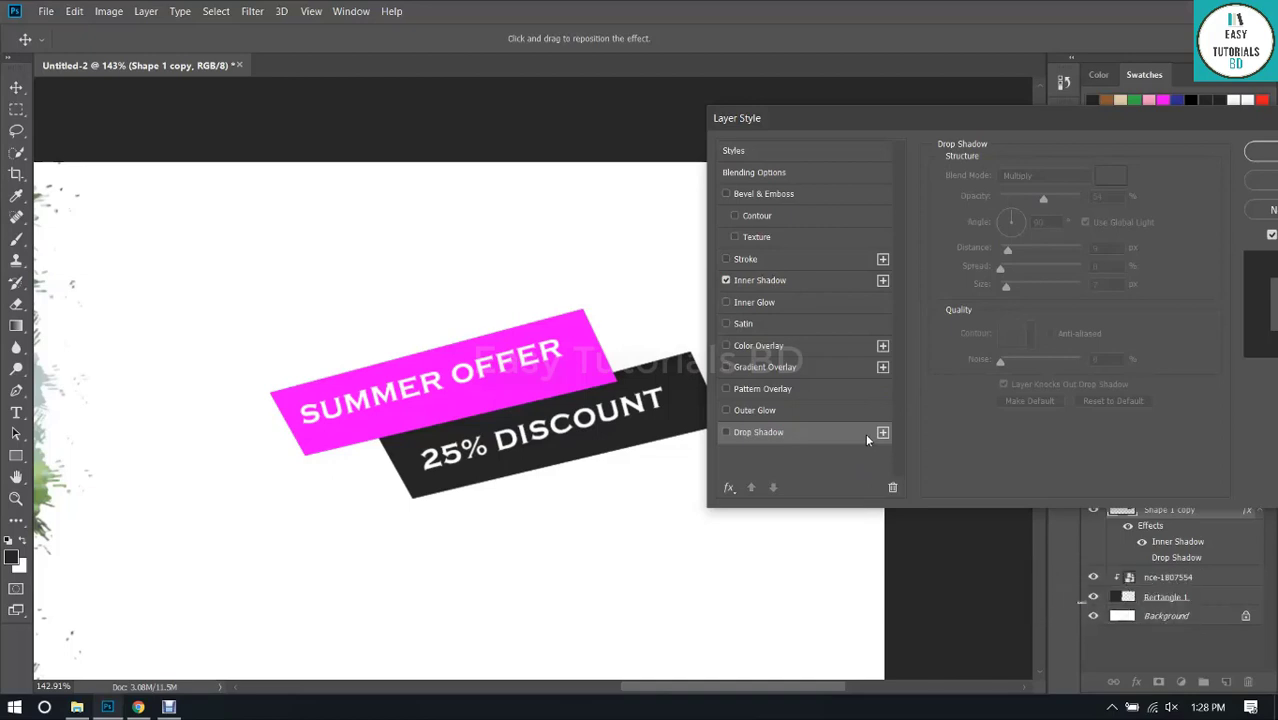
{"action": "left_click", "coordinate": [726, 281]}
Switch the Shape 1 copy bar back to a Drop Shadow with 81% opacity, 74° angle and 14 px distance.
{"action": "left_click", "coordinate": [807, 430]}
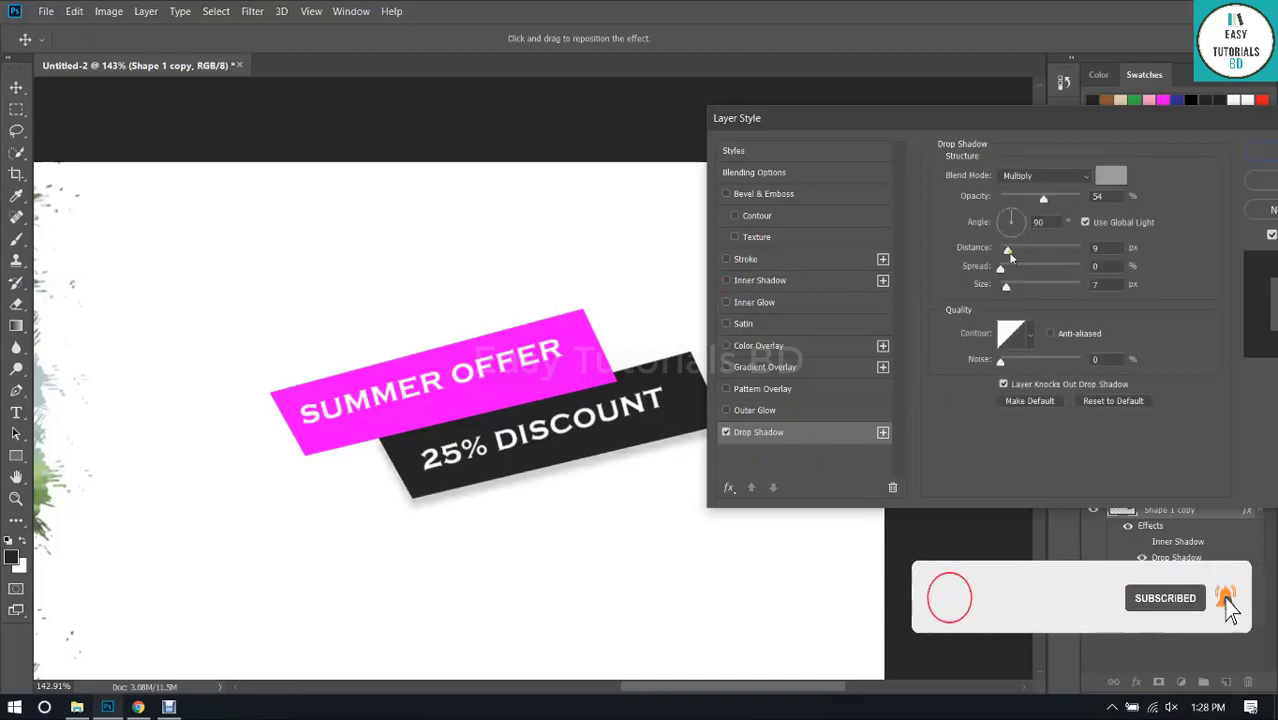
{"action": "left_click_drag", "start_coordinate": [1043, 198], "coordinate": [1057, 200]}
{"action": "left_click_drag", "start_coordinate": [1010, 252], "coordinate": [1017, 250]}
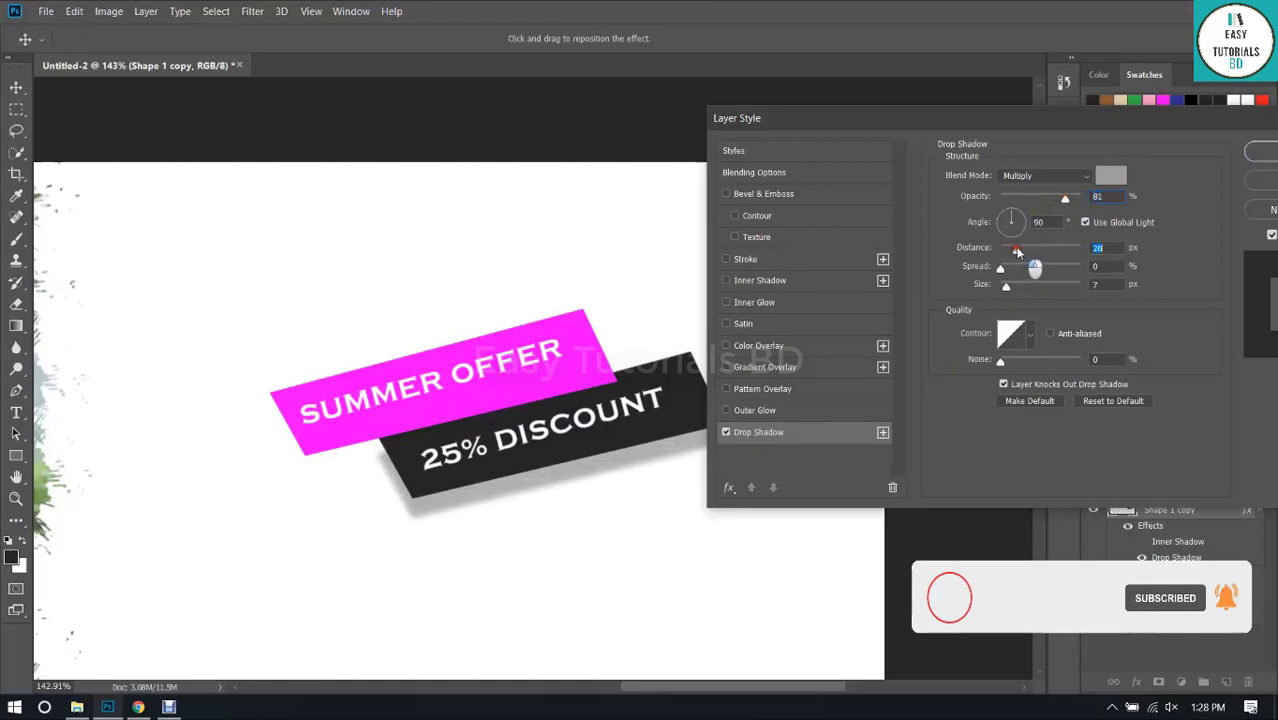
{"action": "mouse_move", "coordinate": [485, 497]}
{"action": "left_mouse_down"}
{"action": "mouse_move", "coordinate": [442, 519]}
{"action": "mouse_move", "coordinate": [545, 435]}
{"action": "mouse_move", "coordinate": [488, 522]}
{"action": "mouse_move", "coordinate": [474, 493]}
{"action": "left_mouse_up"}
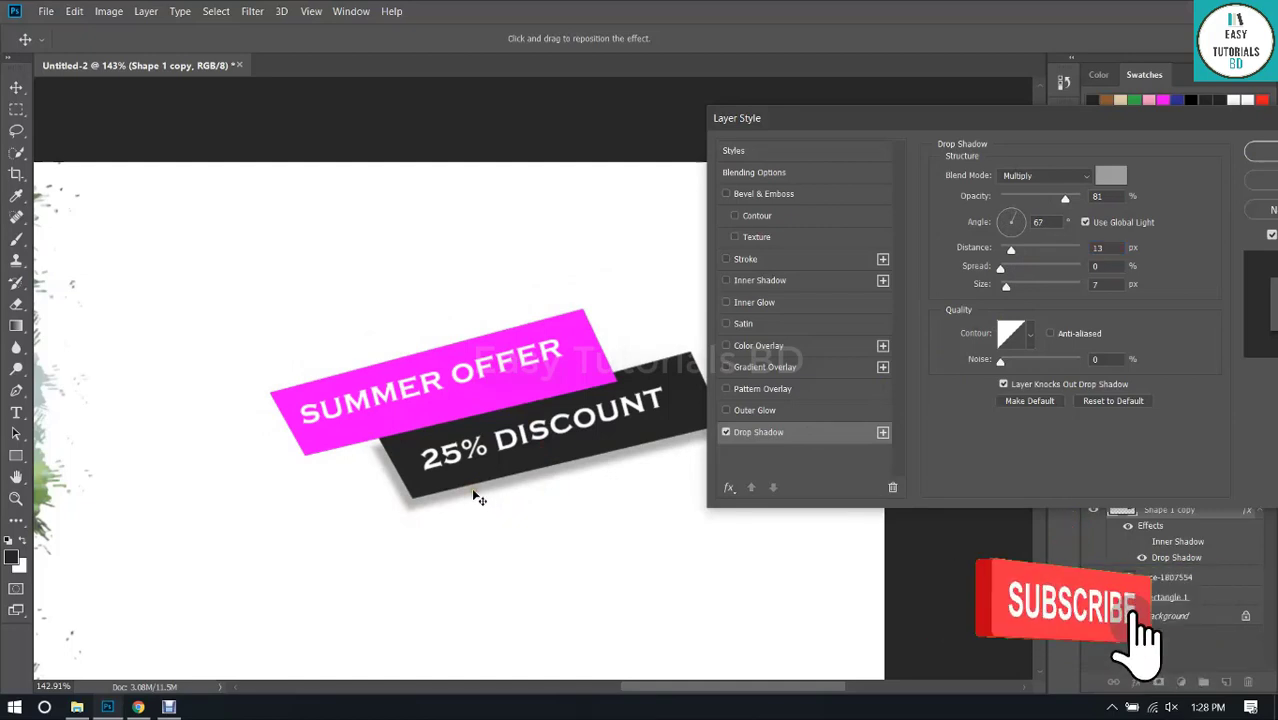
{"action": "left_click_drag", "start_coordinate": [475, 497], "coordinate": [422, 514]}
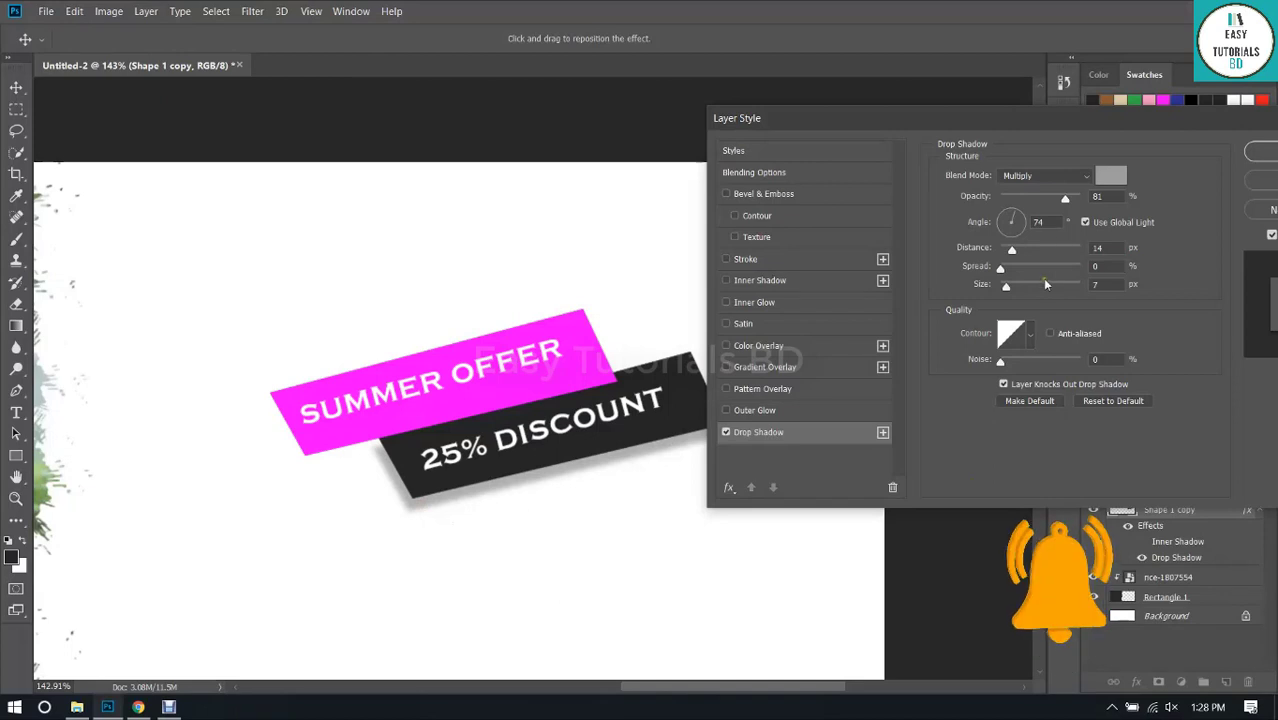
Review the drop shadow's colour, readjust its opacity to 81% and apply the style to the dark bar.
{"action": "left_click_drag", "start_coordinate": [1133, 124], "coordinate": [1159, 131]}
{"action": "left_click", "coordinate": [1089, 184]}
{"action": "mouse_move", "coordinate": [948, 164]}
{"action": "left_mouse_down"}
{"action": "mouse_move", "coordinate": [944, 200]}
{"action": "mouse_move", "coordinate": [752, 282]}
{"action": "mouse_move", "coordinate": [739, 267]}
{"action": "mouse_move", "coordinate": [762, 245]}
{"action": "left_mouse_up"}
{"action": "key", "text": "Return"}
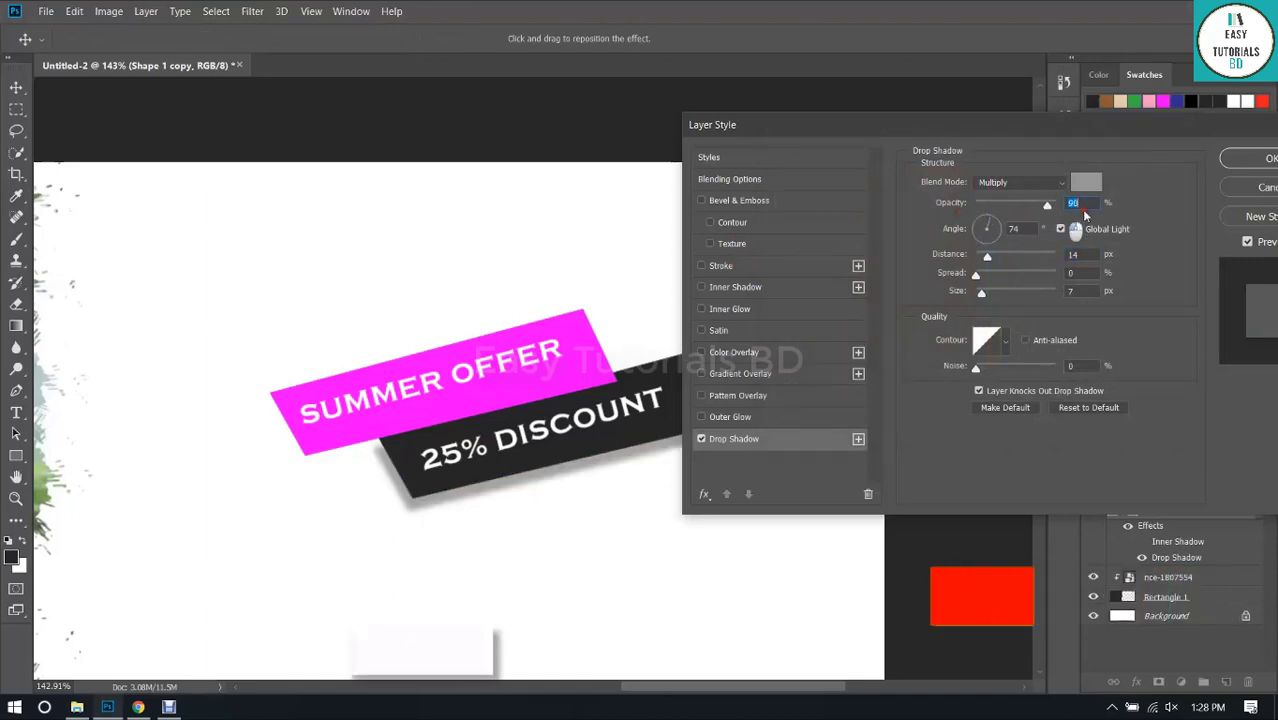
{"action": "left_click_drag", "start_coordinate": [1032, 206], "coordinate": [1040, 207]}
{"action": "left_click_drag", "start_coordinate": [1097, 130], "coordinate": [958, 131]}
{"action": "left_click", "coordinate": [1128, 163]}
Add a Drop Shadow to the magenta Shape 1 bar with 81% opacity, 61° angle and 12 px distance.
{"action": "scroll", "coordinate": [702, 474], "scroll_direction": "down", "scroll_amount": 5}
{"action": "scroll", "coordinate": [819, 379], "scroll_direction": "up", "scroll_amount": 7}
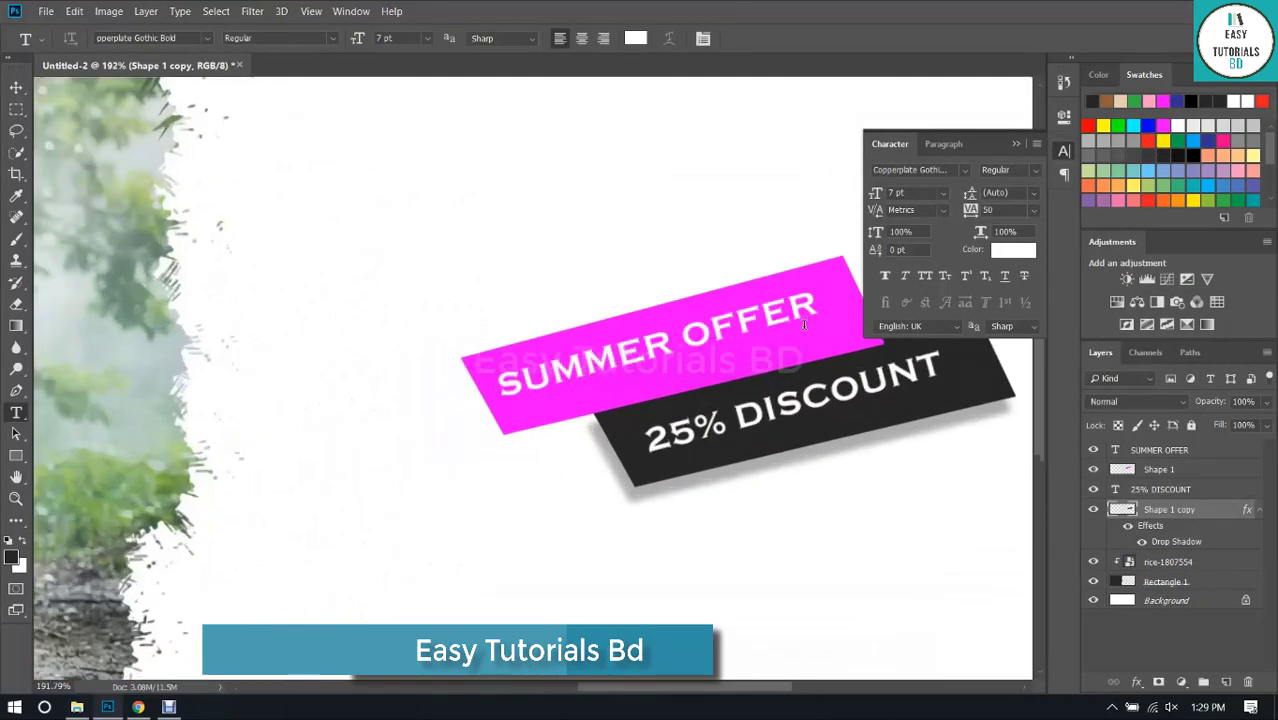
{"action": "key", "text": "v"}
{"action": "left_click", "coordinate": [819, 379]}
{"action": "left_click_drag", "start_coordinate": [819, 379], "coordinate": [687, 409]}
{"action": "left_click", "coordinate": [703, 355]}
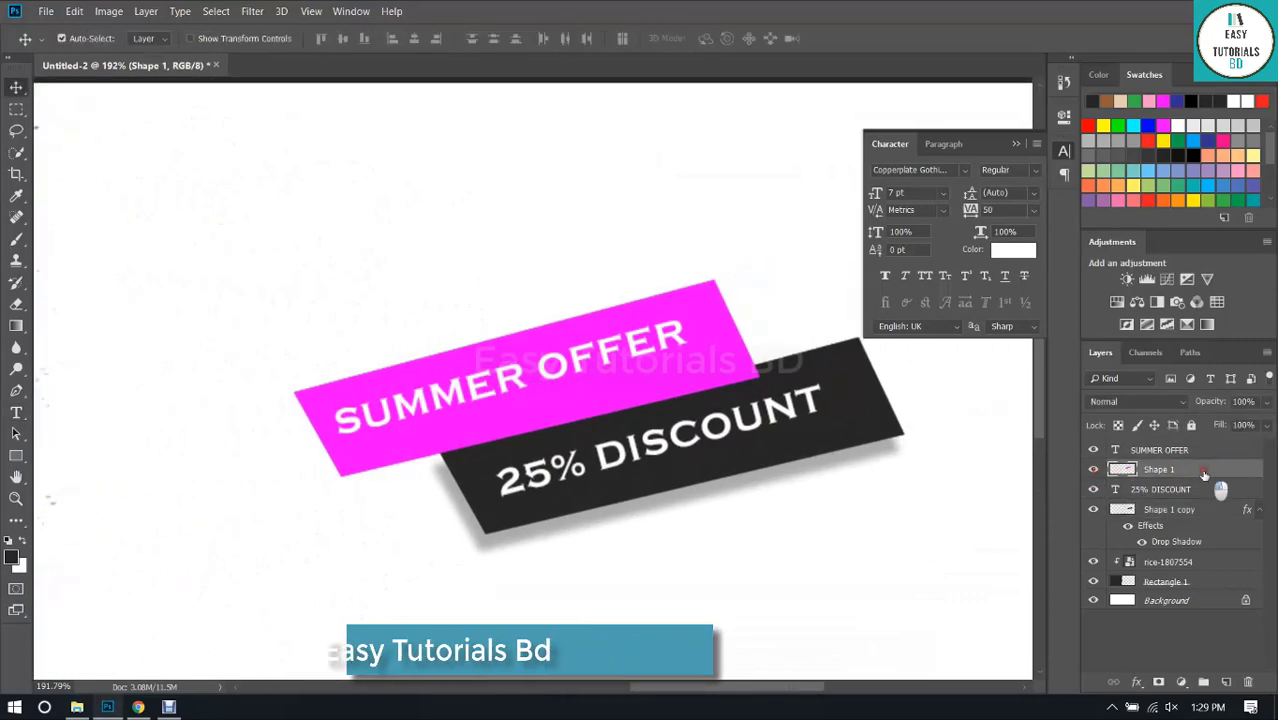
{"action": "double_click", "coordinate": [1204, 471]}
{"action": "left_click", "coordinate": [624, 439]}
{"action": "left_click_drag", "start_coordinate": [798, 131], "coordinate": [1030, 101]}
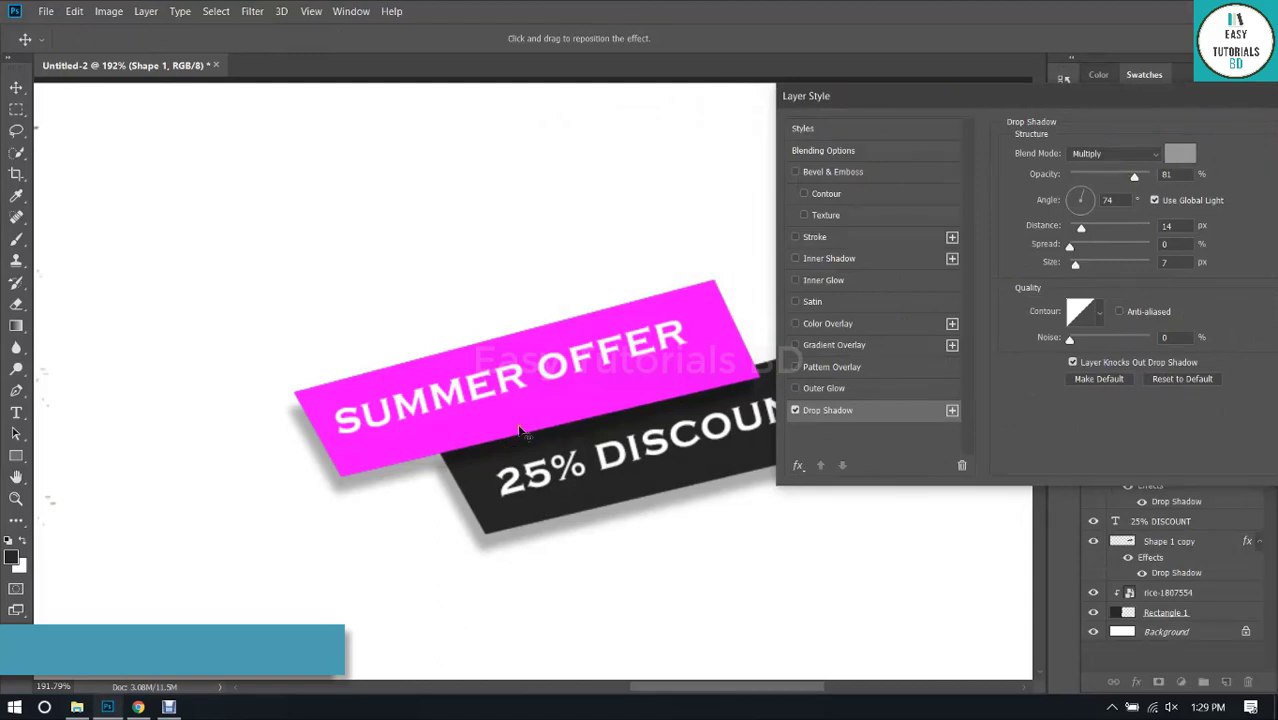
{"action": "left_click_drag", "start_coordinate": [519, 430], "coordinate": [390, 479]}
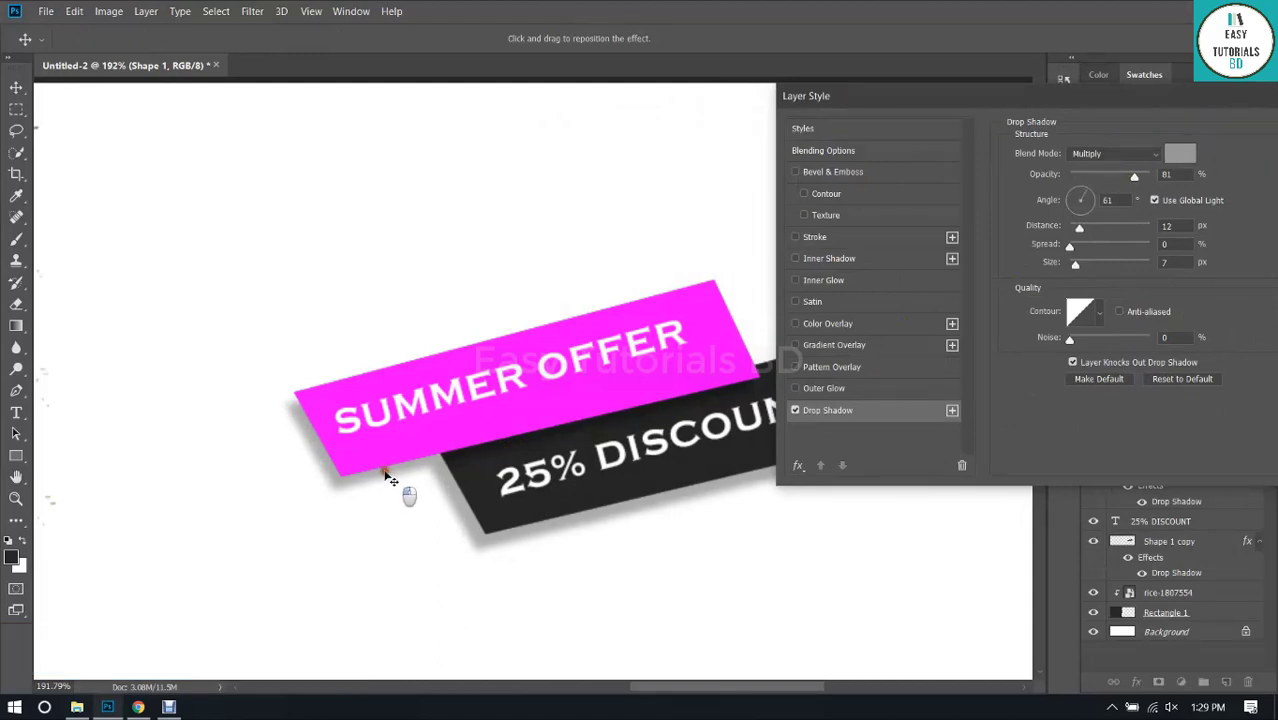
{"action": "key", "text": "Return"}
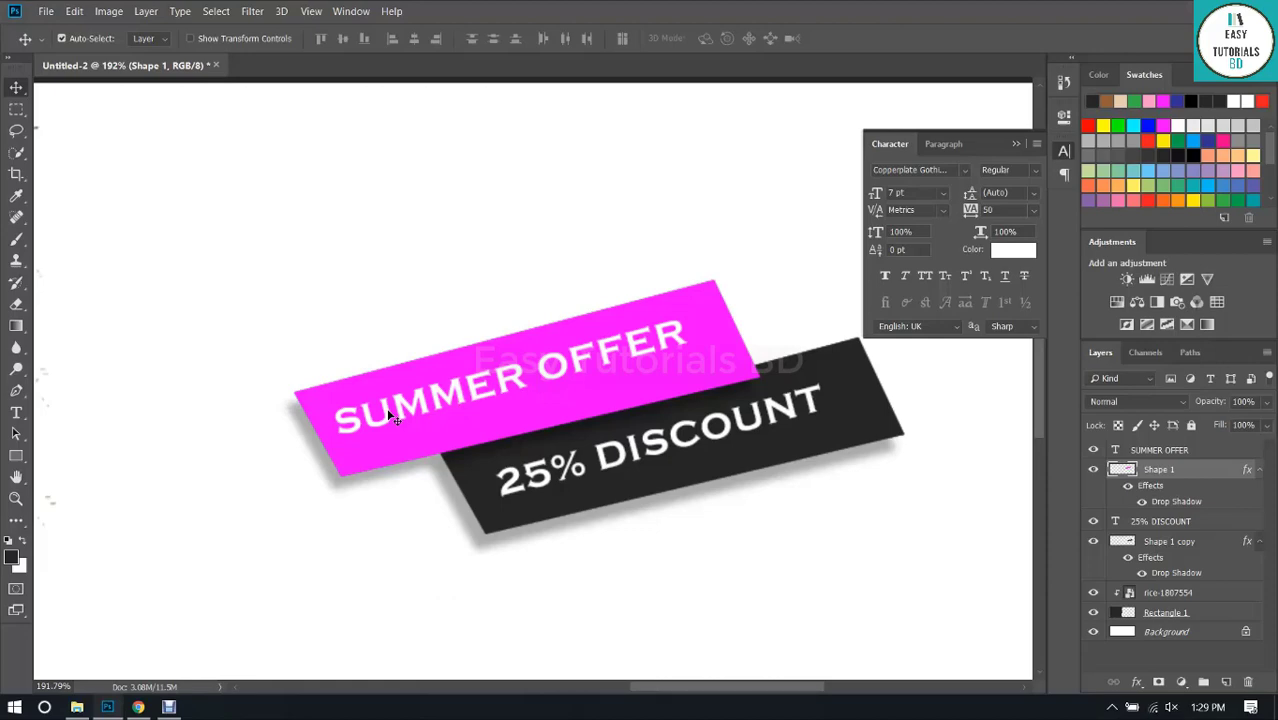
Add a black text line above the magenta bar reading SHOP WITH EASE FROM OUR SHOP POST.
{"action": "key", "text": "ctrl+0"}
{"action": "left_click", "coordinate": [1016, 143]}
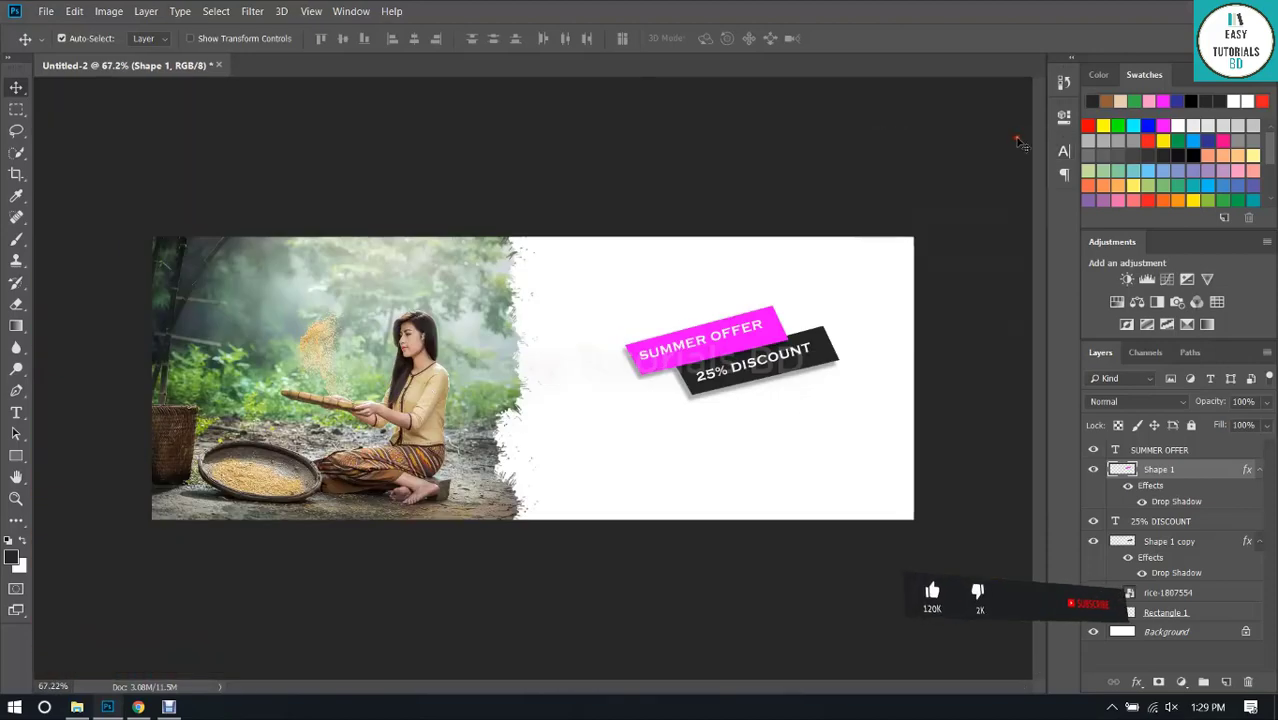
{"action": "scroll", "coordinate": [713, 340], "scroll_direction": "up", "scroll_amount": 3}
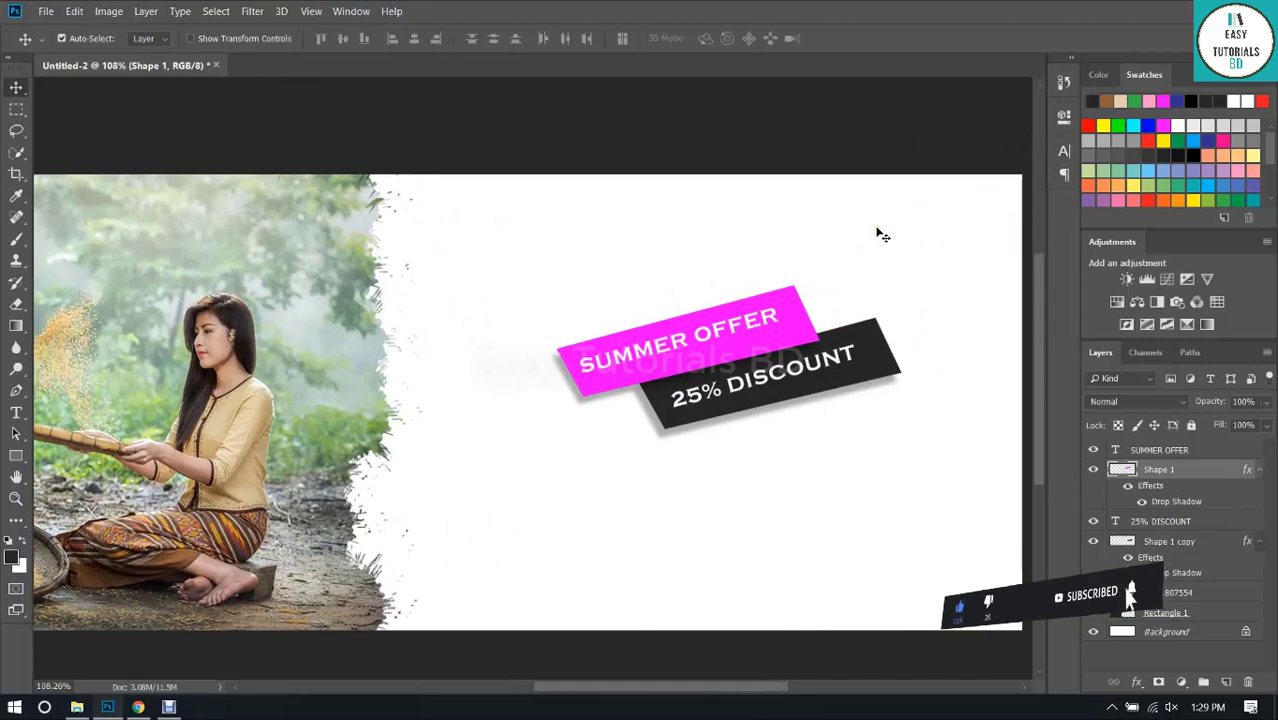
{"action": "scroll", "coordinate": [685, 247], "scroll_direction": "up", "scroll_amount": 2}
{"action": "key", "text": "t"}
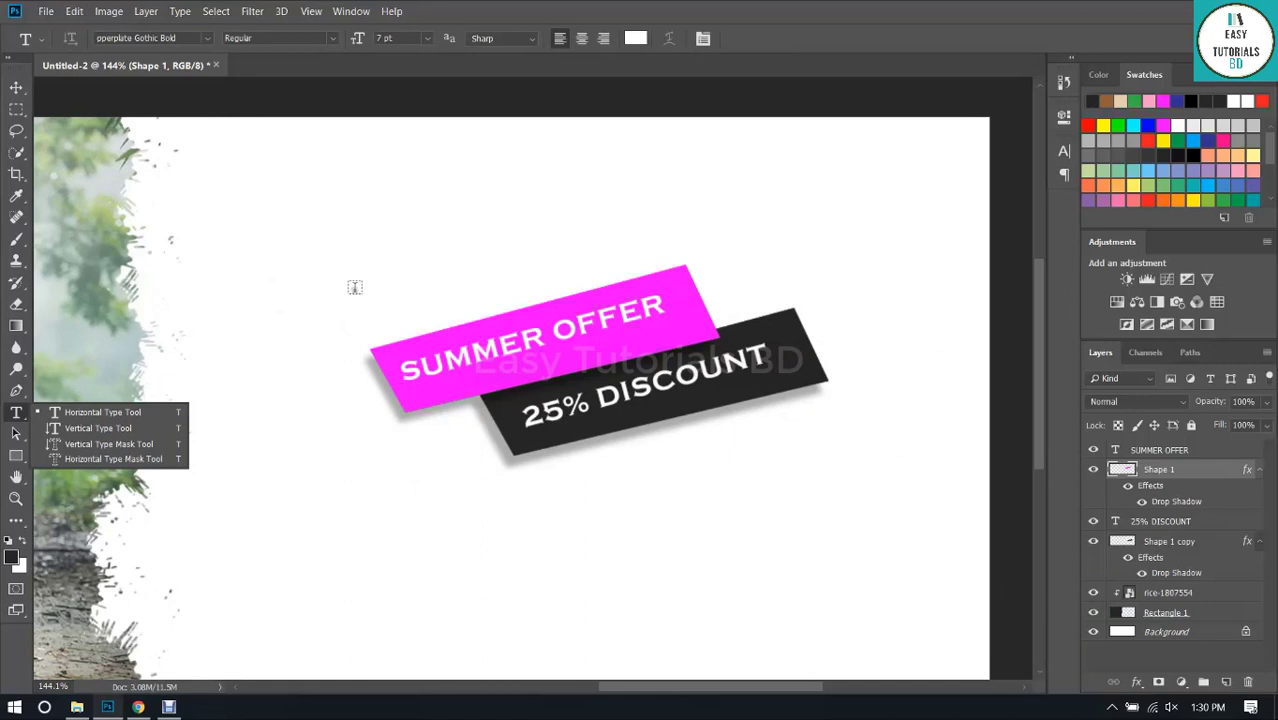
{"action": "left_click", "coordinate": [355, 287]}
{"action": "left_click", "coordinate": [636, 38]}
{"action": "left_click", "coordinate": [685, 432]}
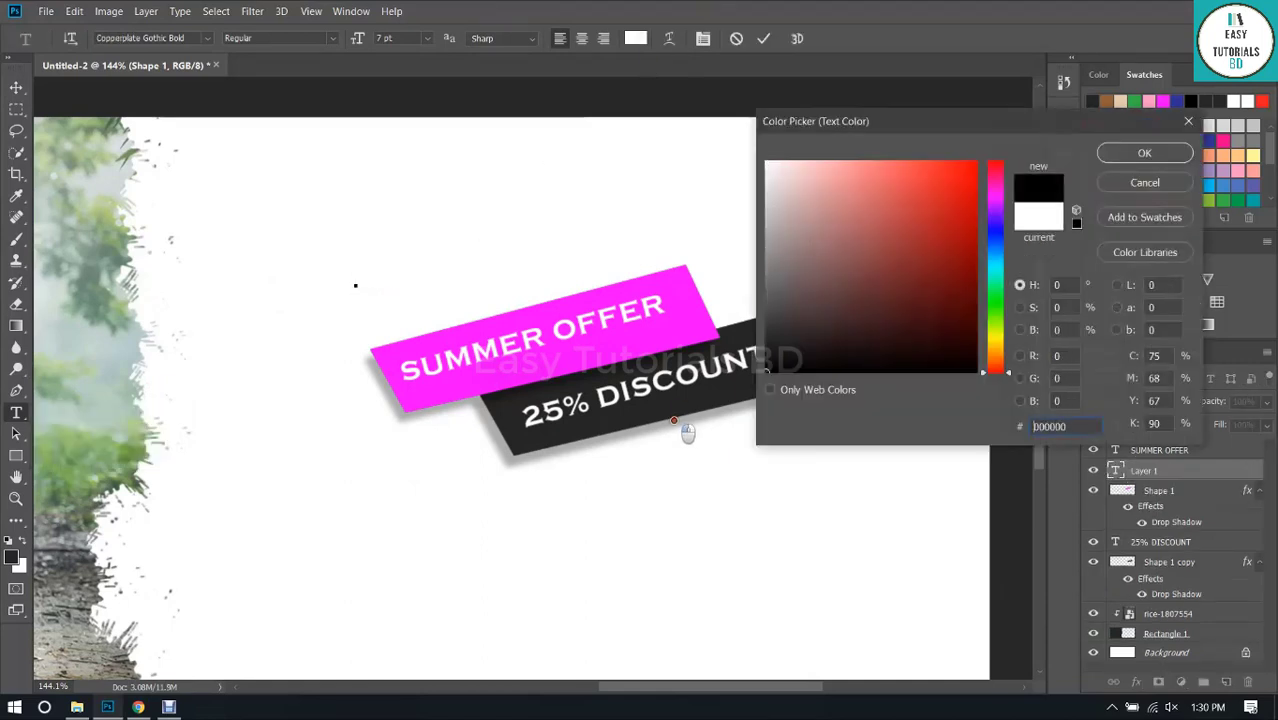
{"action": "key", "text": "Return"}
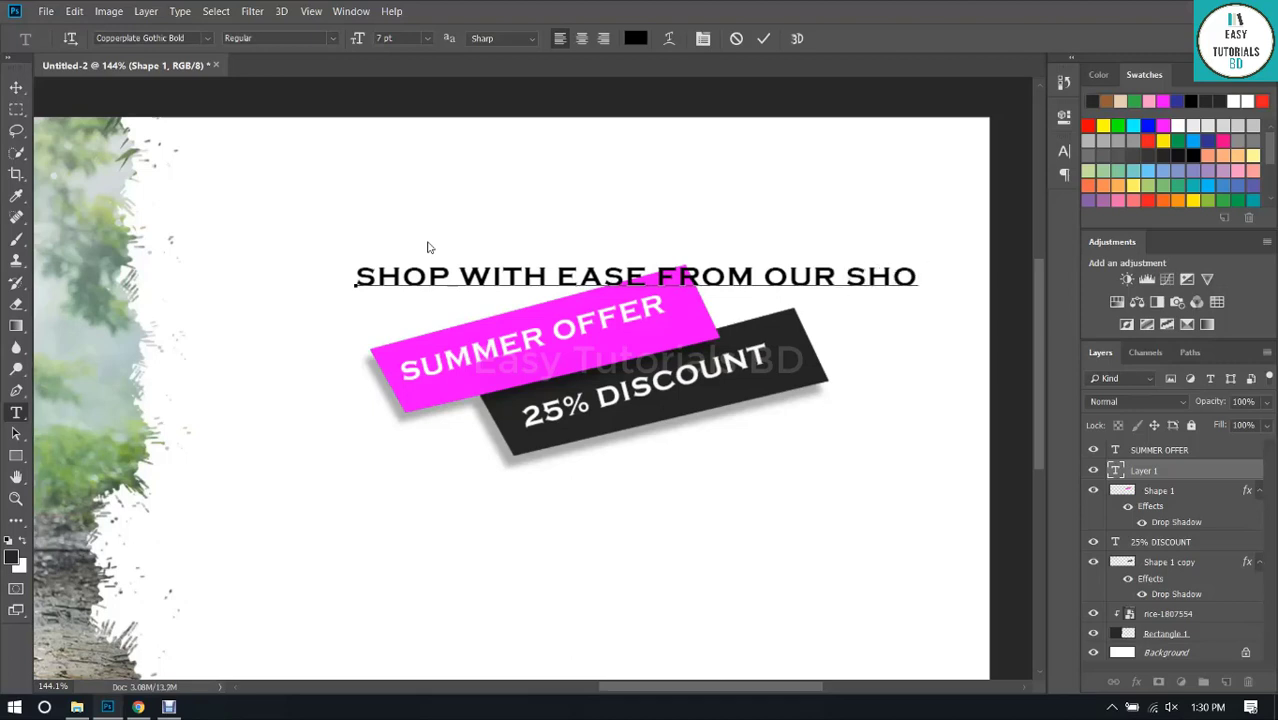
{"action": "type", "text": "PO"}
Try the Feast of Flesh BB font on the SHOP WITH EASE text line.
{"action": "key", "text": "ctrl+a"}
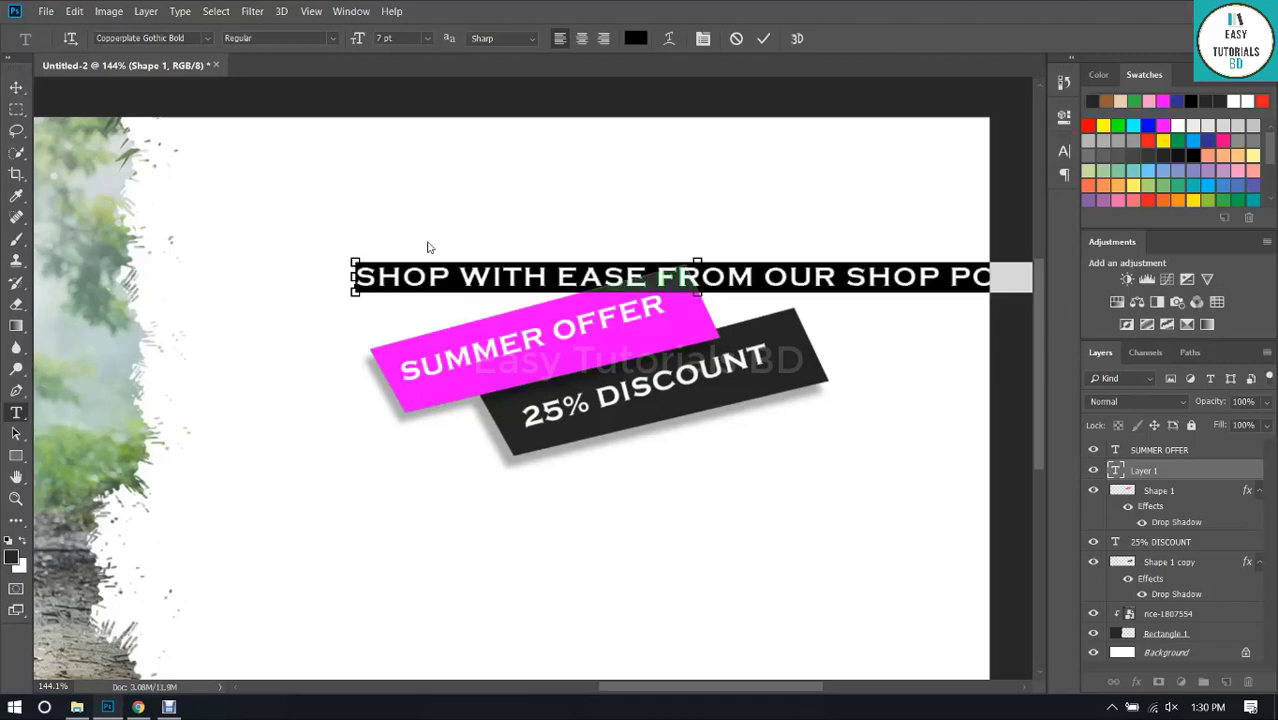
{"action": "left_click", "coordinate": [1064, 83]}
{"action": "left_click", "coordinate": [964, 170]}
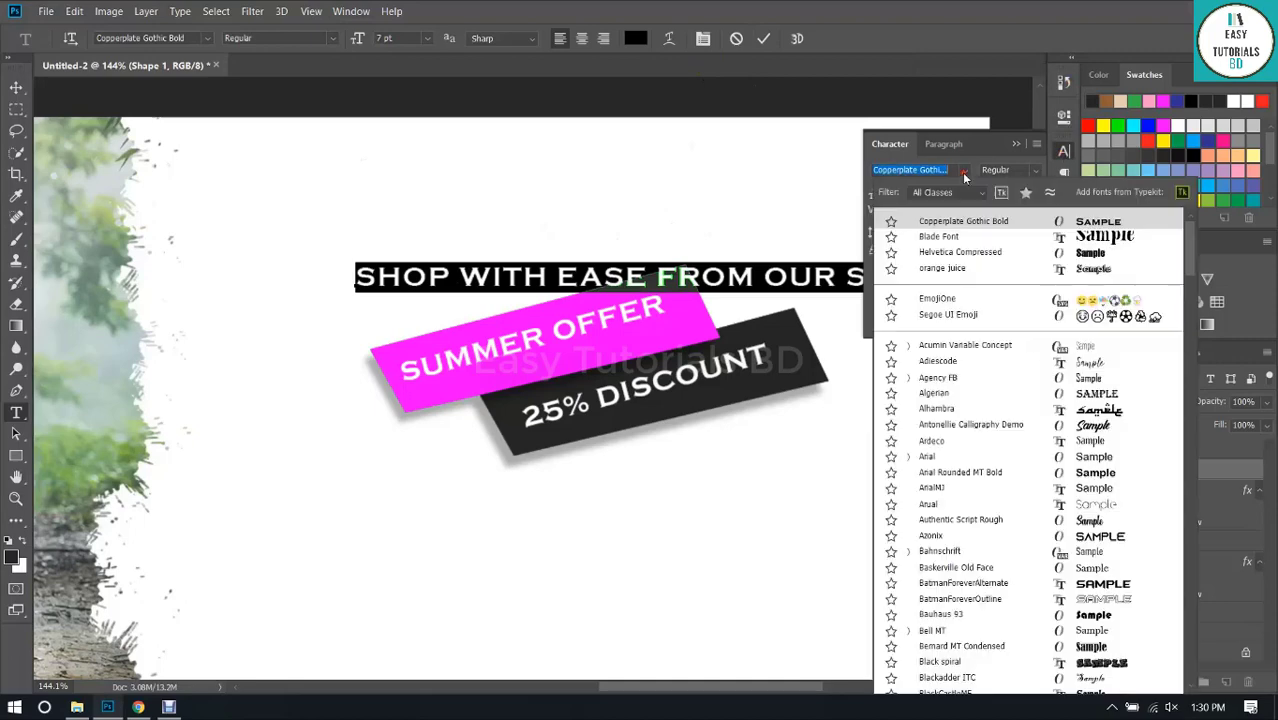
{"action": "scroll", "coordinate": [1075, 522], "scroll_direction": "down", "scroll_amount": 9}
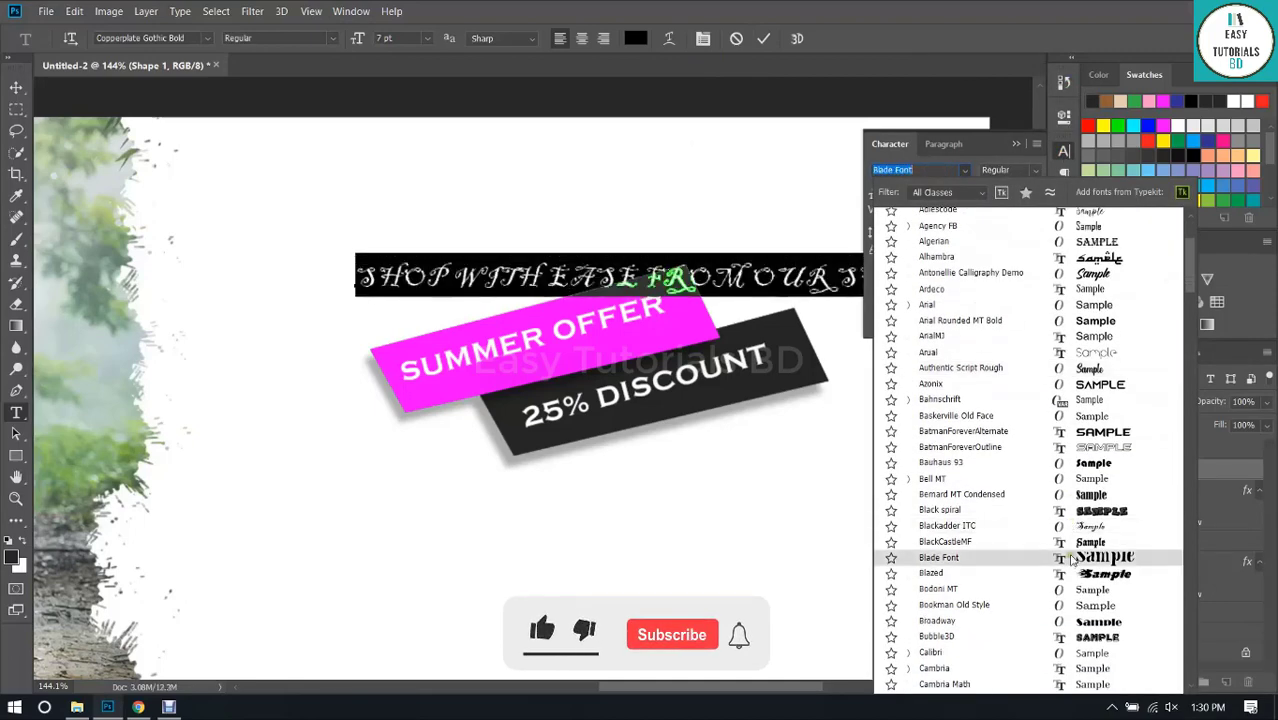
{"action": "scroll", "coordinate": [1089, 517], "scroll_direction": "down", "scroll_amount": 5}
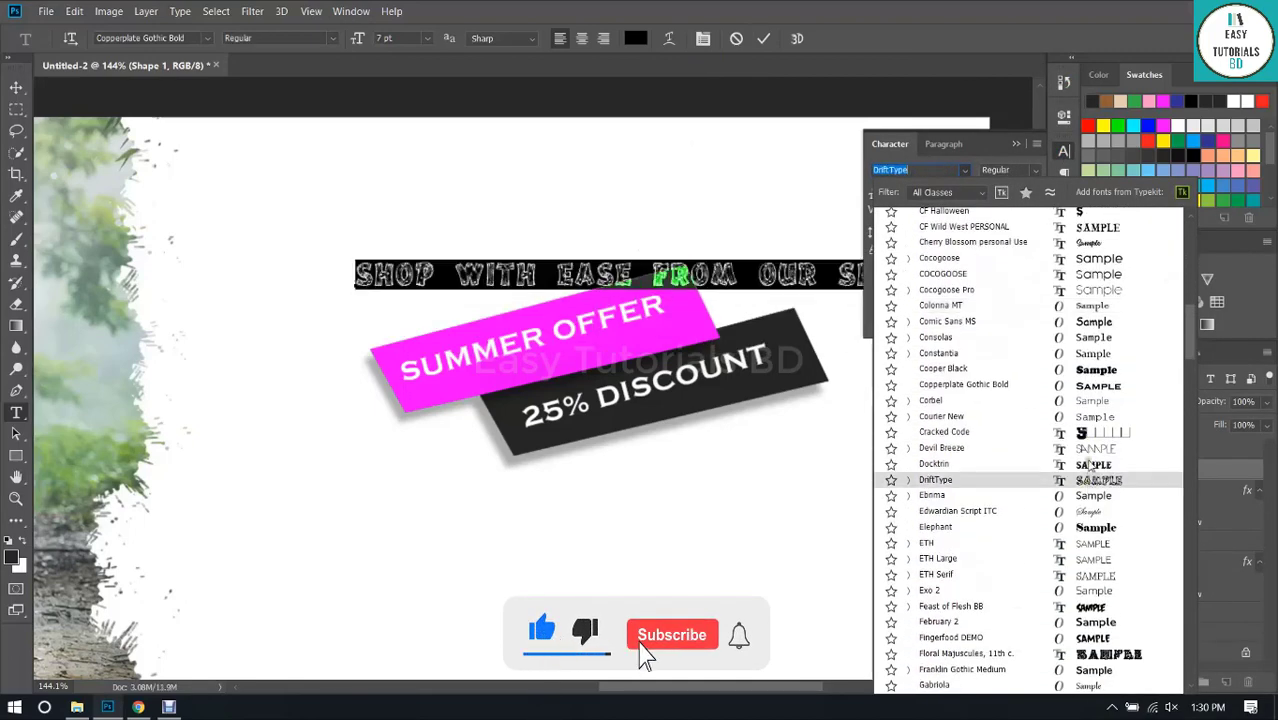
{"action": "scroll", "coordinate": [1104, 519], "scroll_direction": "down", "scroll_amount": 1}
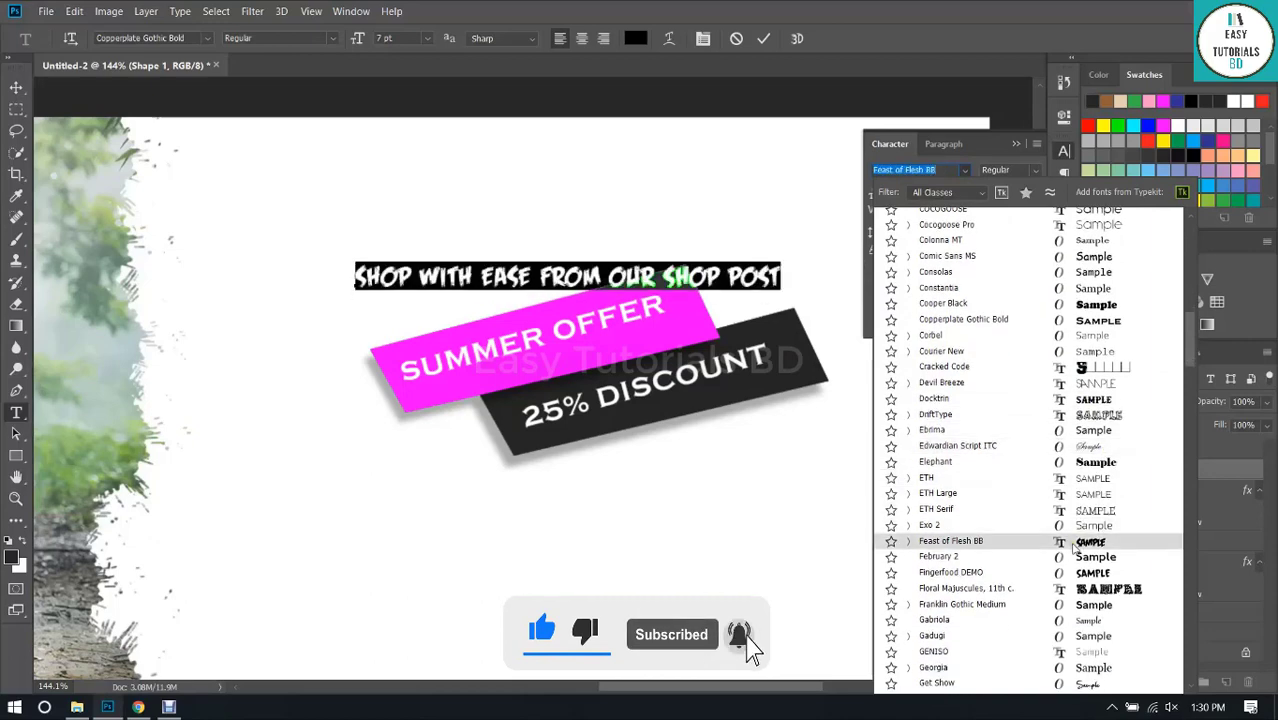
{"action": "left_click", "coordinate": [1100, 540]}
{"action": "left_click", "coordinate": [763, 38]}
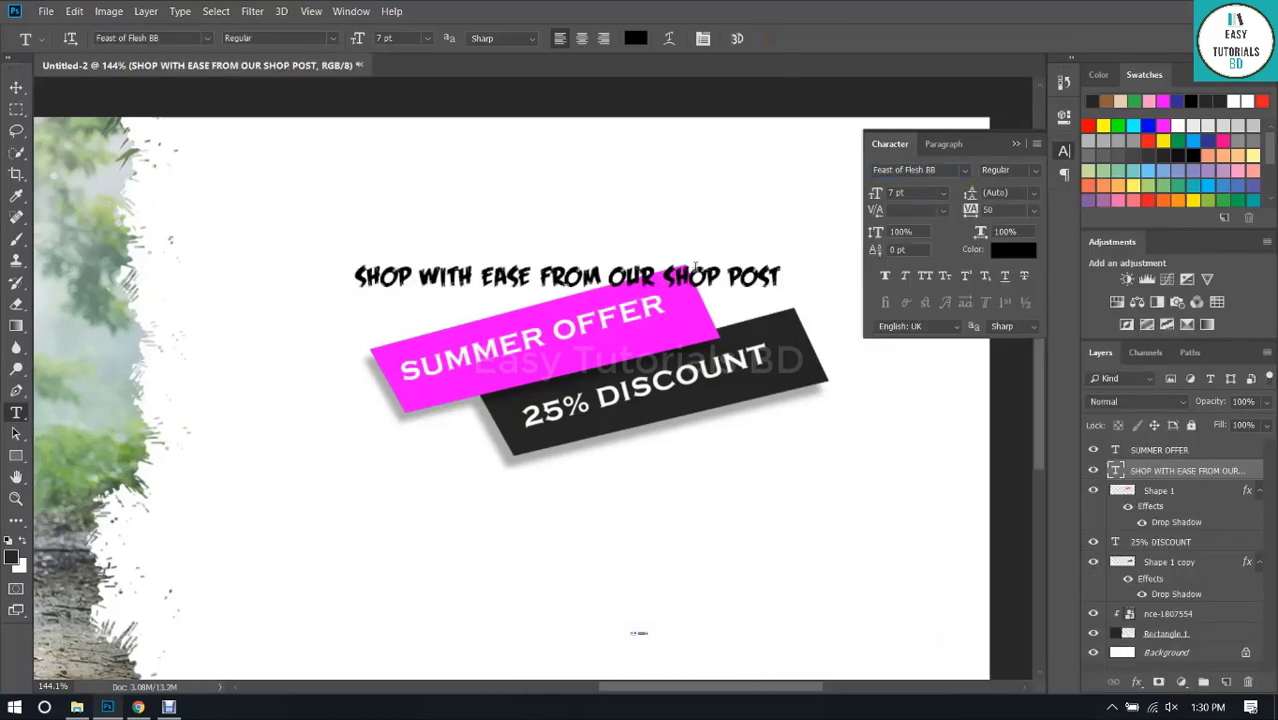
Rotate the SHOP WITH EASE text by -15° and place it just above the magenta bar, parallel to its edge.
{"action": "key", "text": "ctrl+t"}
{"action": "left_click_drag", "start_coordinate": [785, 298], "coordinate": [790, 228]}
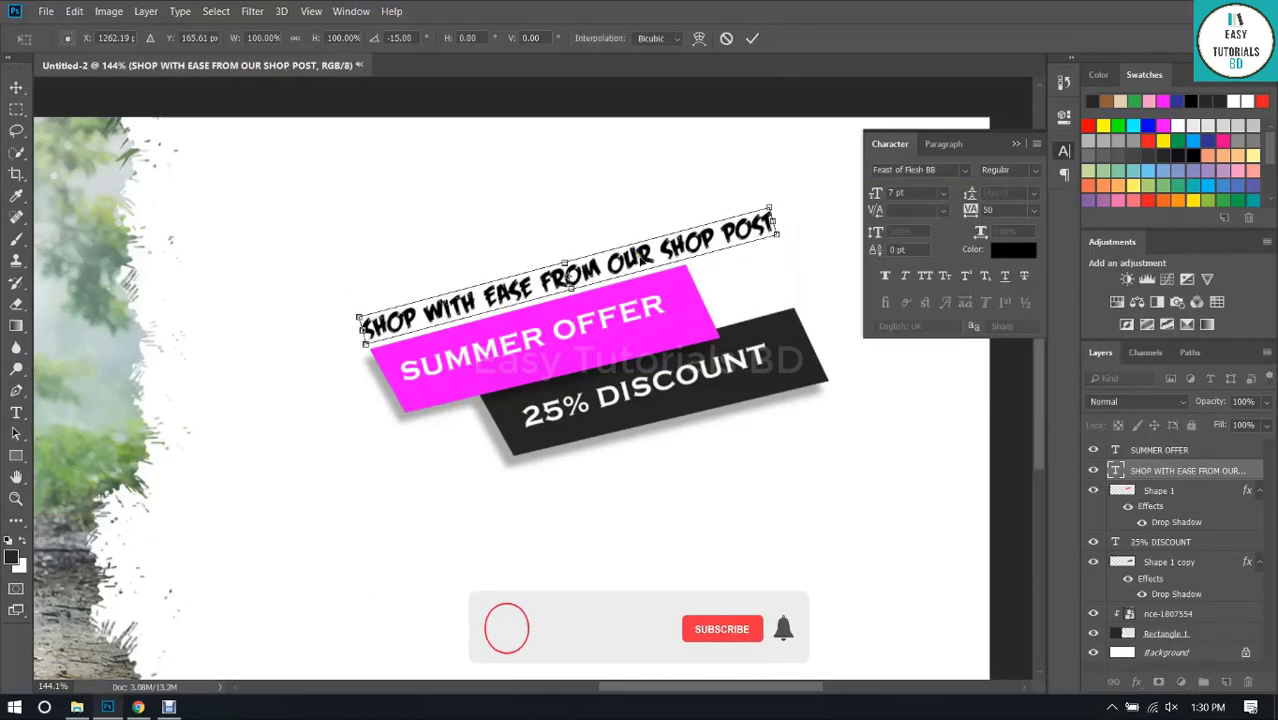
{"action": "left_click_drag", "start_coordinate": [642, 255], "coordinate": [636, 243]}
{"action": "left_click", "coordinate": [1016, 143]}
{"action": "left_click", "coordinate": [752, 38]}
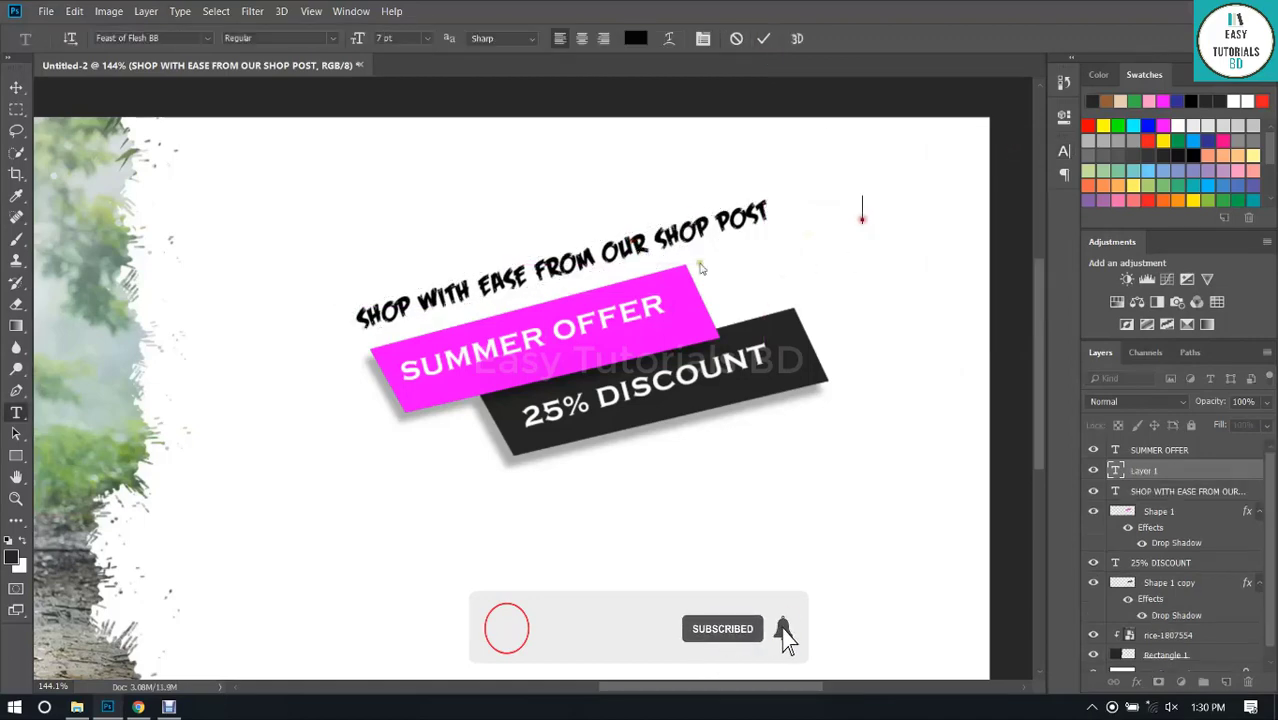
{"action": "left_click", "coordinate": [861, 295]}
{"action": "left_click", "coordinate": [1094, 469]}
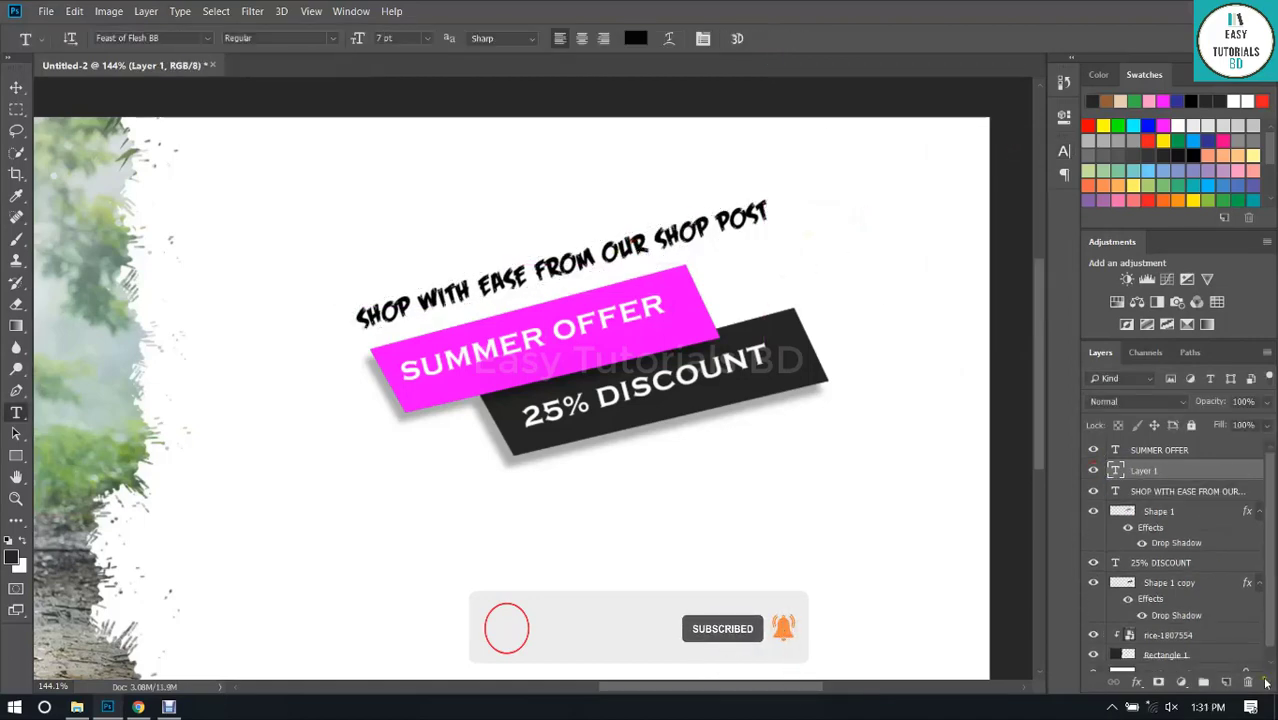
{"action": "left_click", "coordinate": [1248, 682]}
Change the font of the SHOP WITH EASE text to Open Sans Bold Italic.
{"action": "left_click", "coordinate": [574, 263]}
{"action": "key", "text": "ctrl+a"}
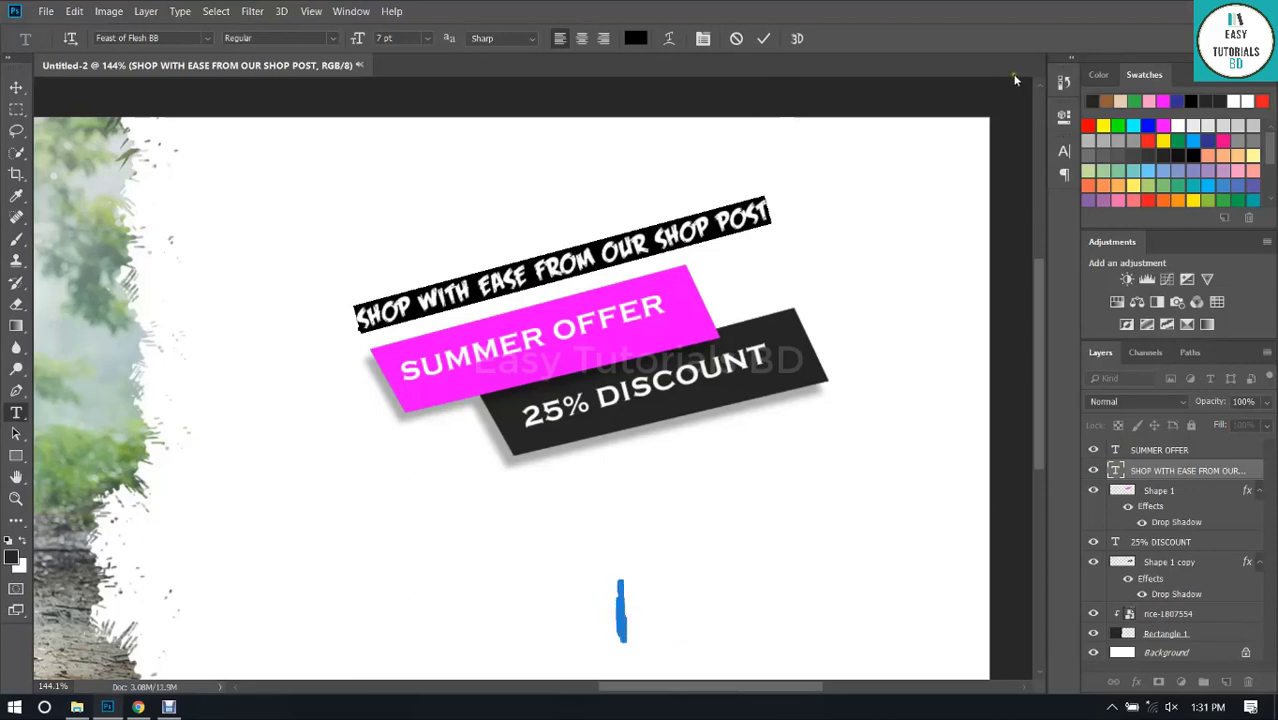
{"action": "left_click", "coordinate": [165, 38]}
{"action": "type", "text": "OP"}
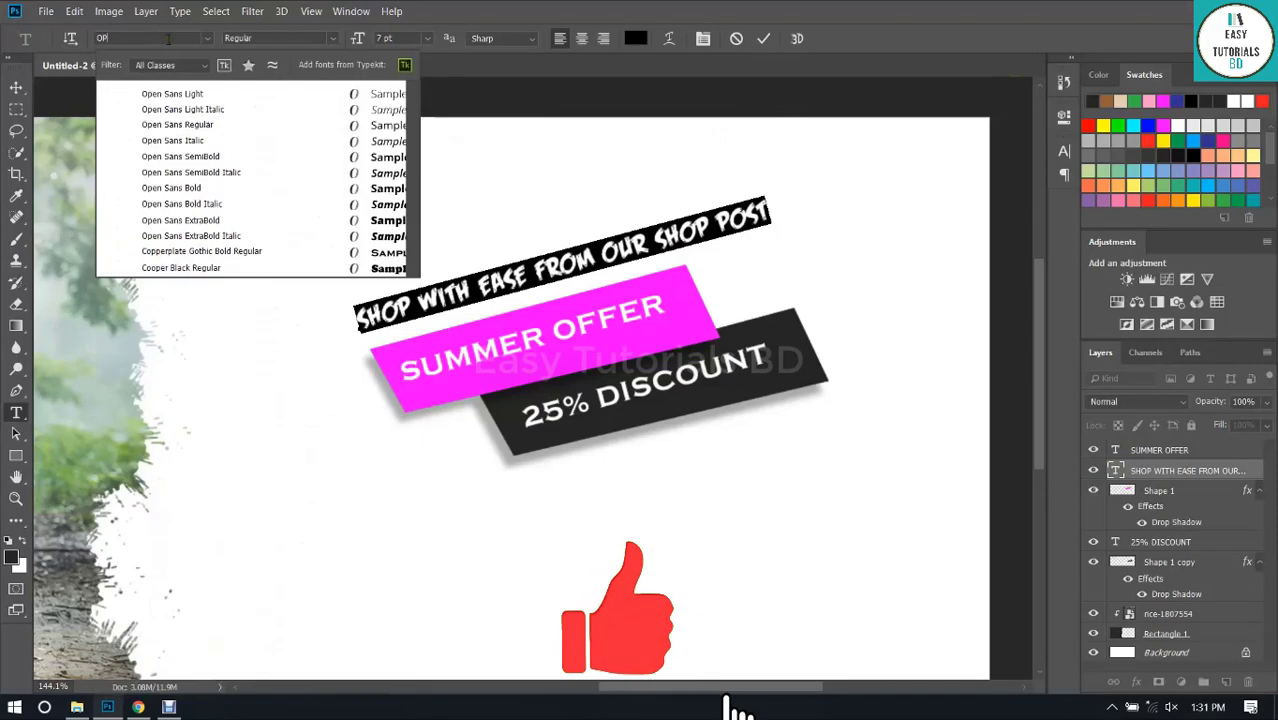
{"action": "type", "text": "E"}
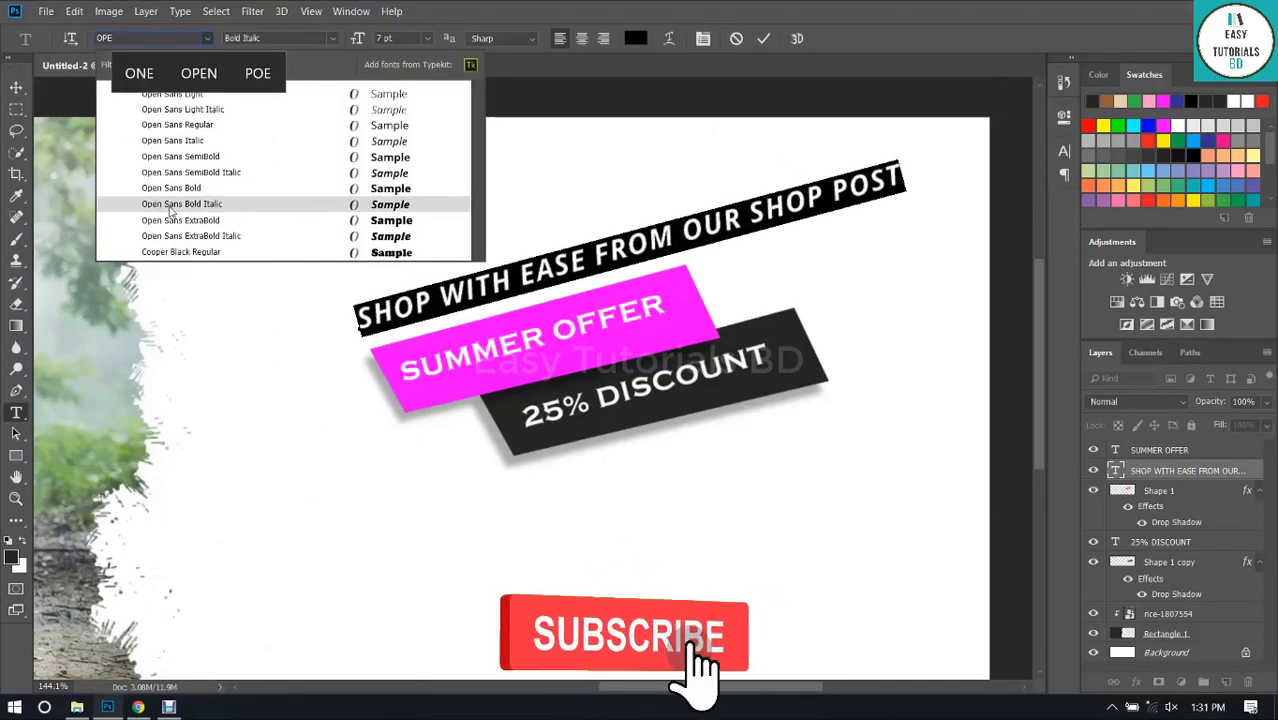
{"action": "left_click", "coordinate": [171, 207]}
{"action": "left_click", "coordinate": [763, 39]}
Break the tagline into two centred lines after SHOP WITH EASE and move it above the magenta bar.
{"action": "scroll", "coordinate": [491, 247], "scroll_direction": "down", "scroll_amount": 3}
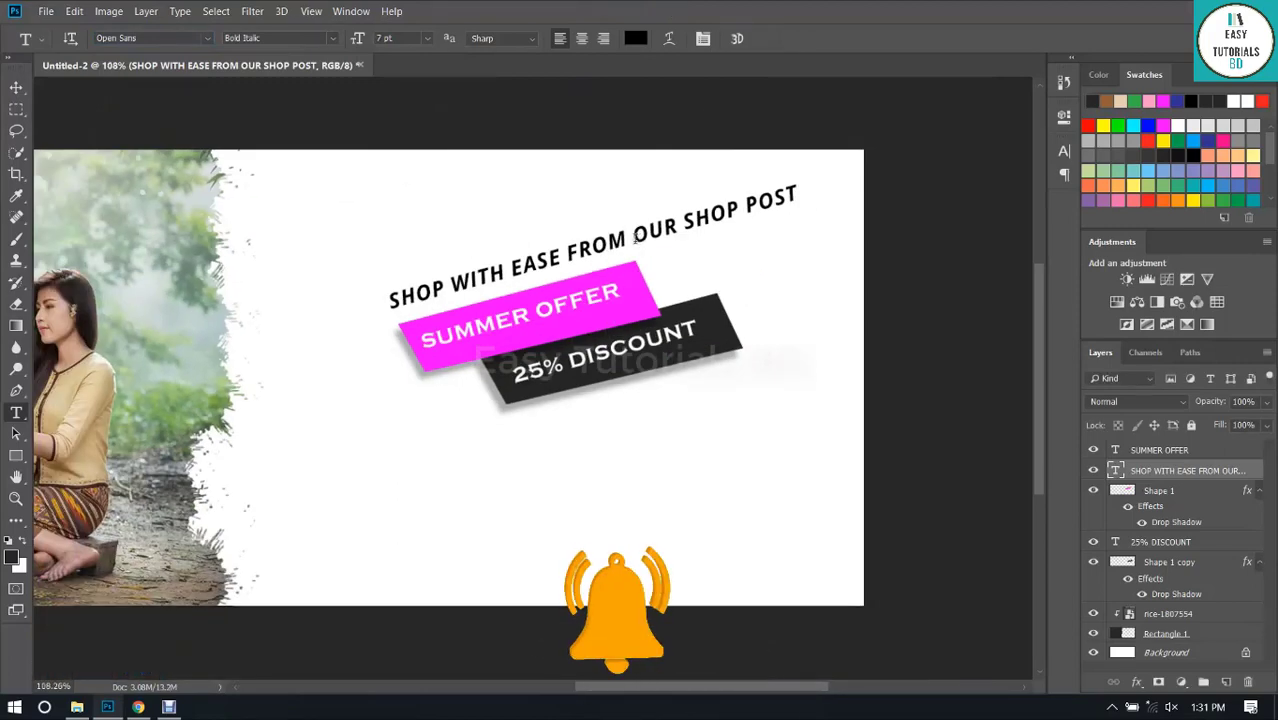
{"action": "left_click", "coordinate": [568, 256]}
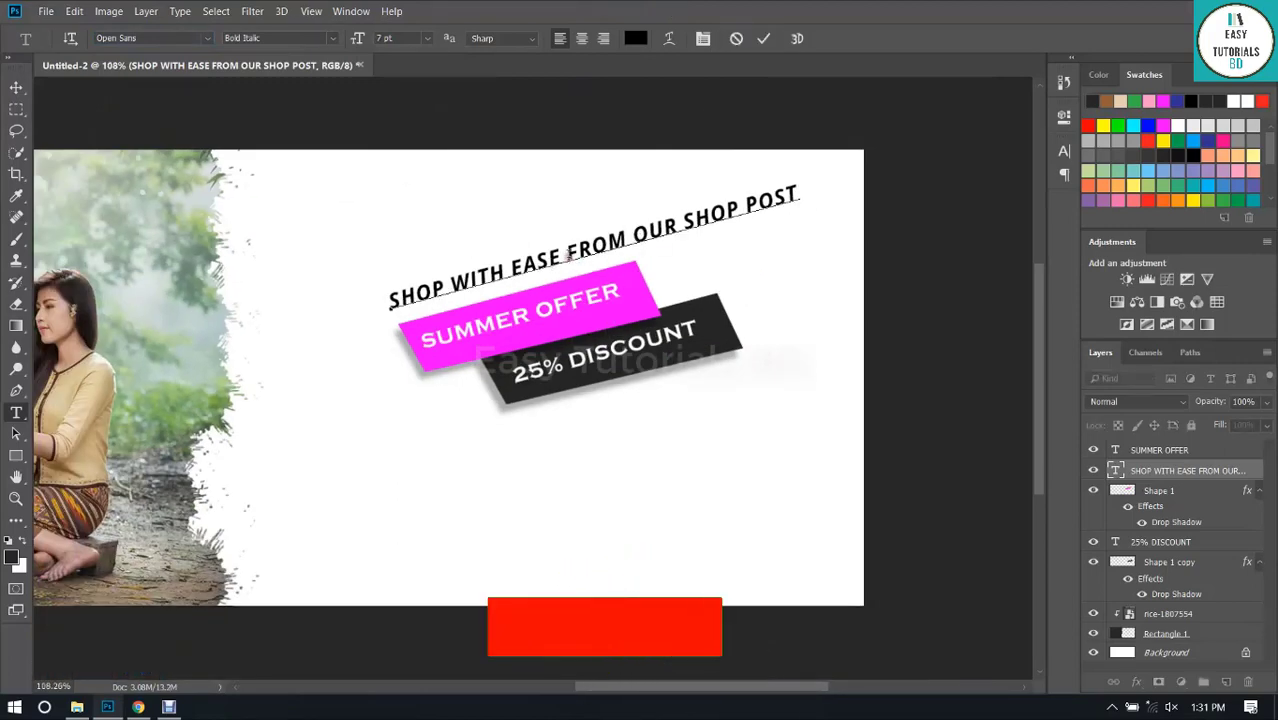
{"action": "key", "text": "Return"}
{"action": "key", "text": "ctrl+a"}
{"action": "left_click", "coordinate": [582, 38]}
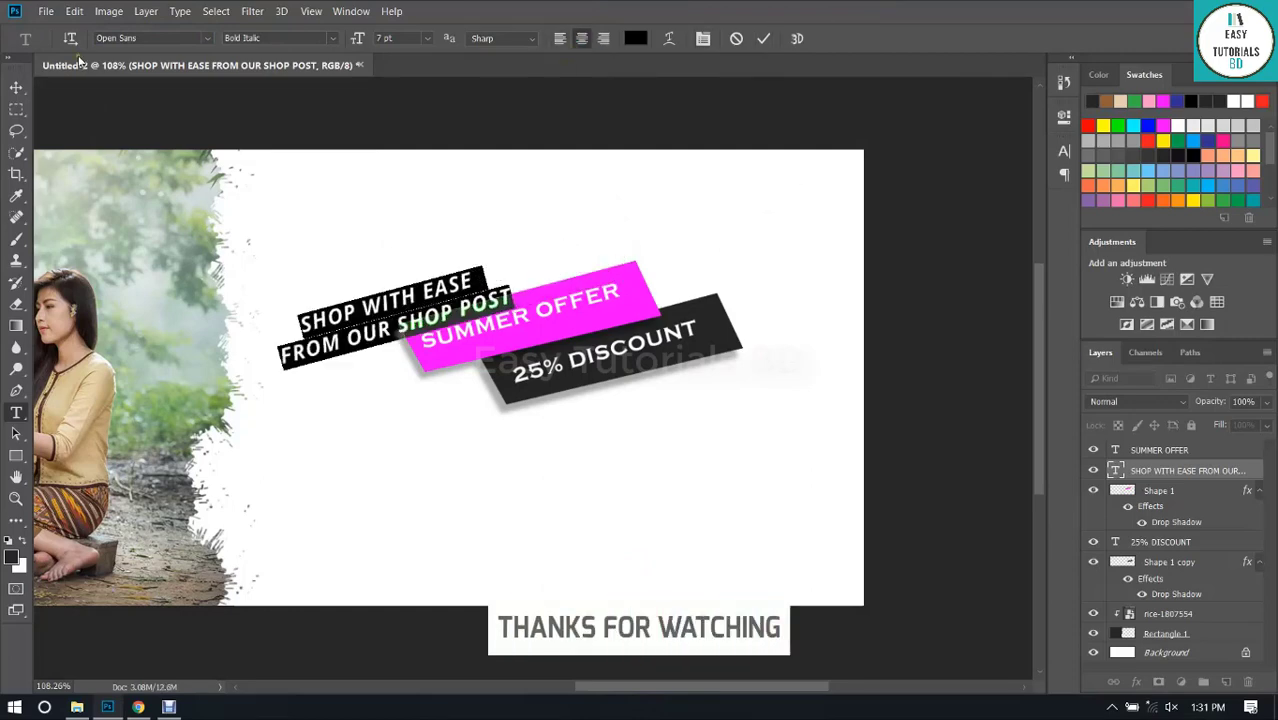
{"action": "left_click", "coordinate": [16, 87]}
{"action": "left_click_drag", "start_coordinate": [385, 295], "coordinate": [502, 235]}
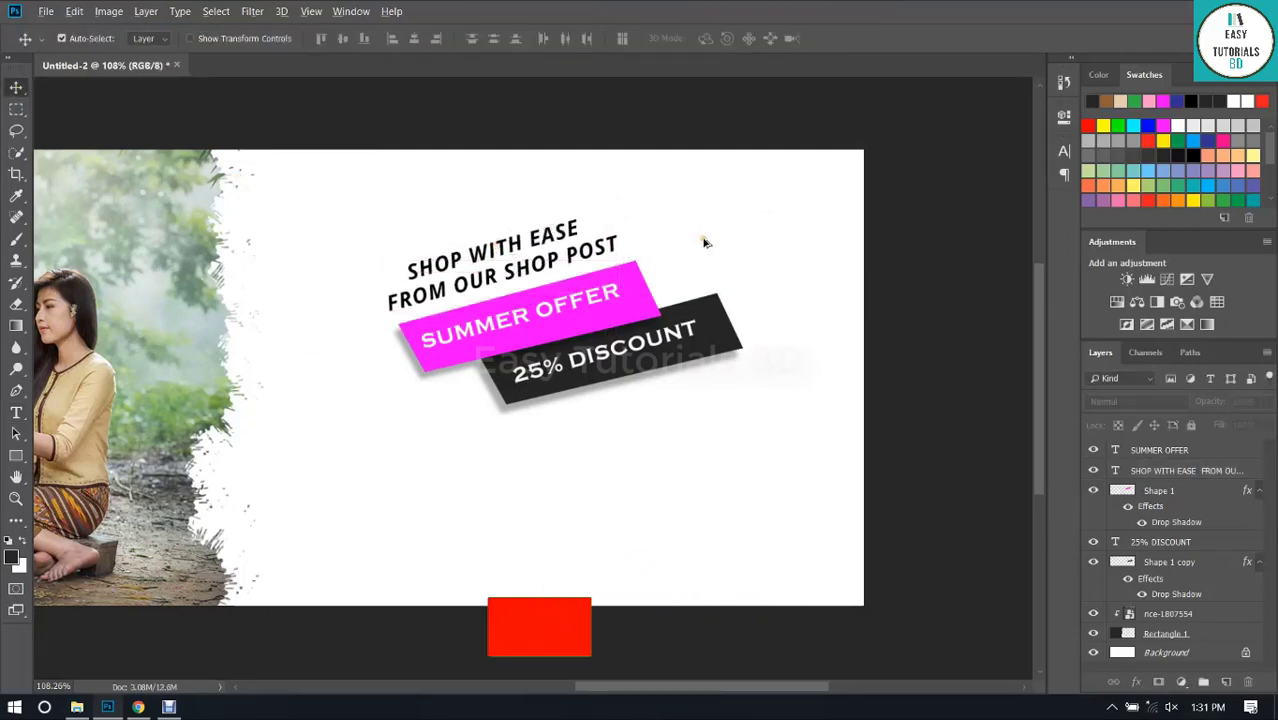
Rotate the two-line tagline by 15° to level it and place it near the banner's upper edge, above the bars.
{"action": "key", "text": "ctrl+0"}
{"action": "left_click", "coordinate": [722, 302]}
{"action": "key", "text": "ctrl+t"}
{"action": "left_click_drag", "start_coordinate": [798, 259], "coordinate": [814, 285]}
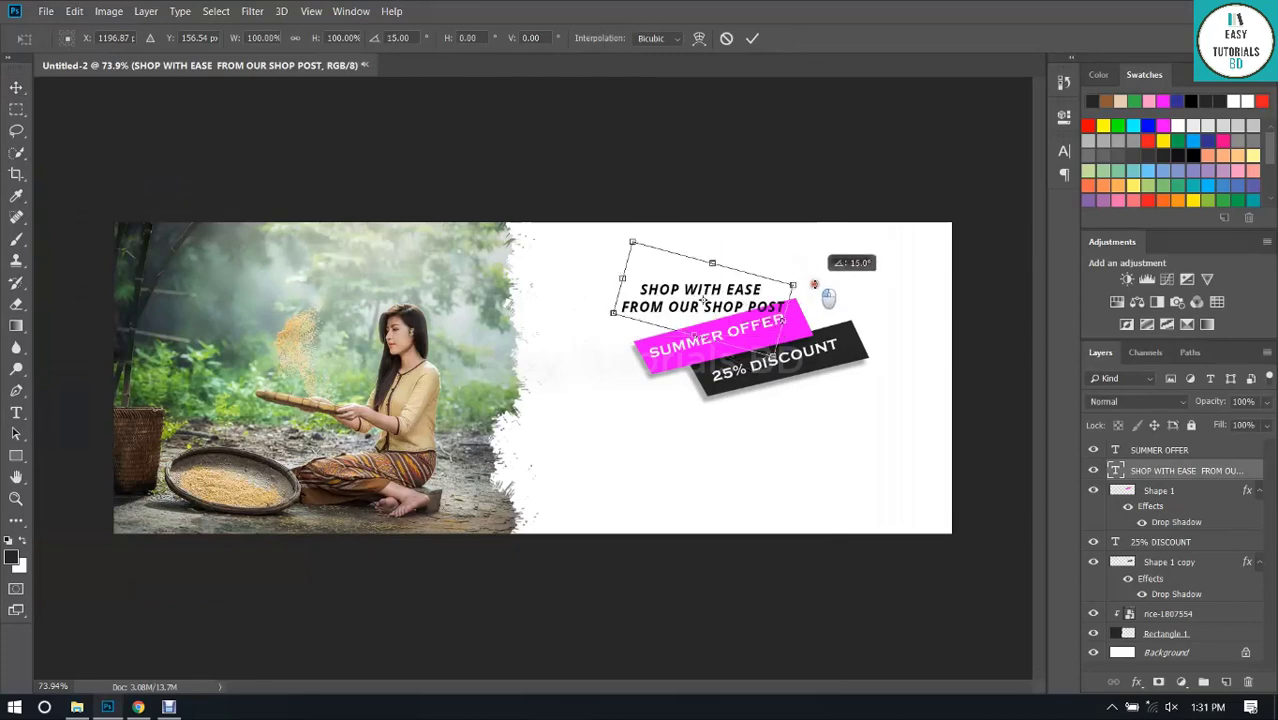
{"action": "left_click_drag", "start_coordinate": [735, 310], "coordinate": [798, 276]}
{"action": "key", "text": "Return"}
{"action": "left_click", "coordinate": [1132, 492]}
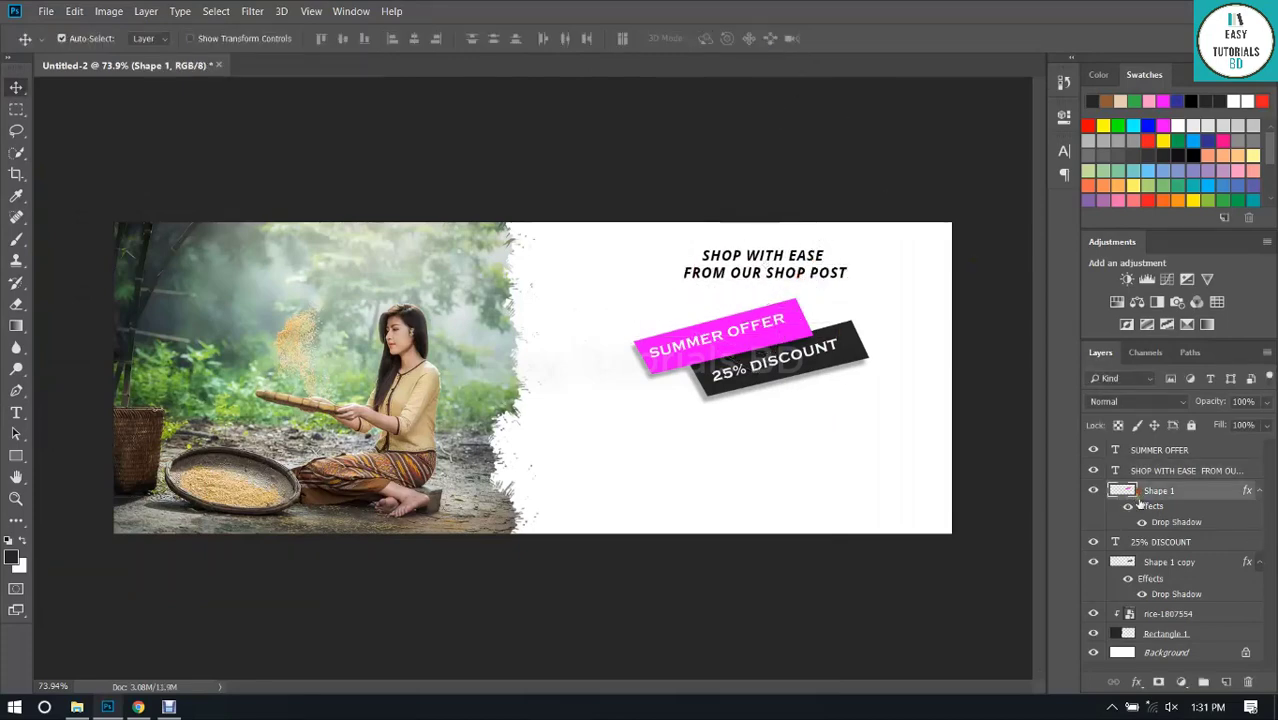
{"action": "left_click", "coordinate": [1168, 597], "text": "shift"}
{"action": "left_click_drag", "start_coordinate": [788, 364], "coordinate": [790, 403]}
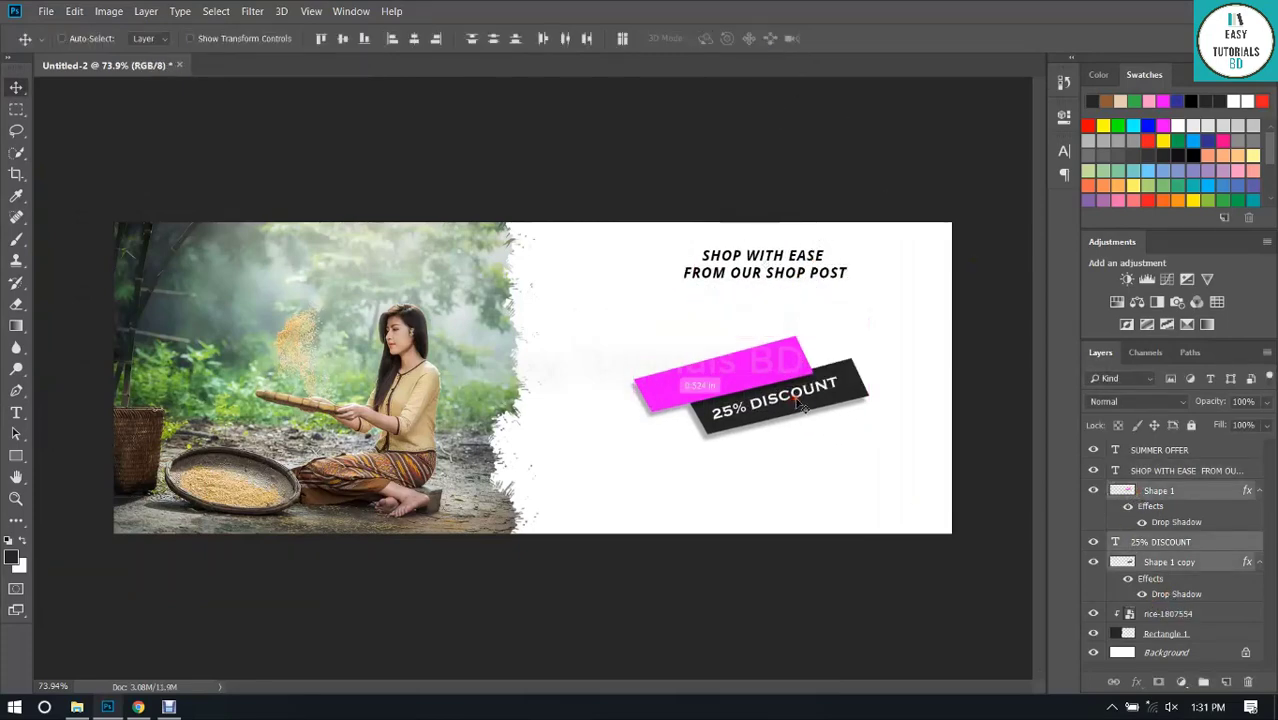
{"action": "key", "text": "ctrl+z"}
Reorder the SUMMER OFFER text layer to sit directly above Shape 1, below the tagline layer.
{"action": "left_click_drag", "start_coordinate": [1158, 450], "coordinate": [1162, 479]}
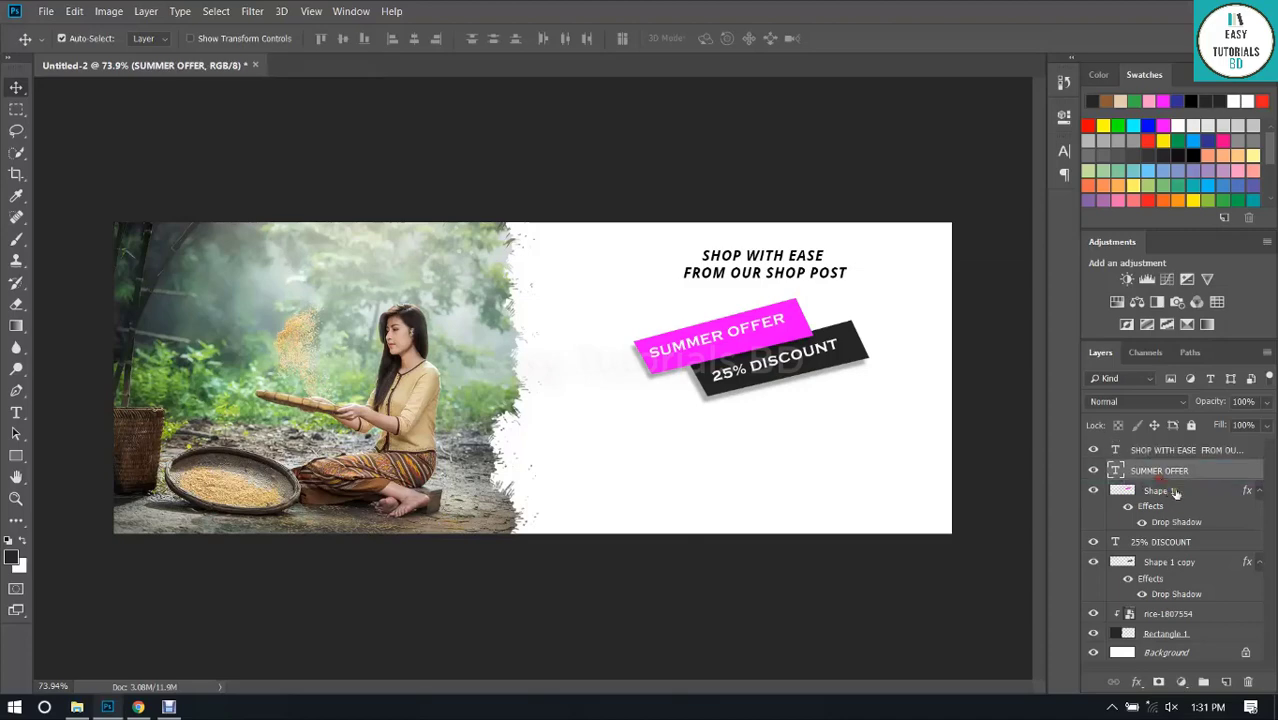
Move the two slanted bars with their offer text slightly lower and reposition the tagline above them.
{"action": "left_click", "coordinate": [1175, 567], "text": "shift"}
{"action": "left_click_drag", "start_coordinate": [807, 373], "coordinate": [810, 414]}
{"action": "mouse_move", "coordinate": [777, 273]}
{"action": "left_mouse_down"}
{"action": "mouse_move", "coordinate": [777, 290]}
{"action": "mouse_move", "coordinate": [792, 289]}
{"action": "left_mouse_up"}
{"action": "left_click", "coordinate": [915, 350]}
Add a line of text with the shop's address near the banner's lower edge, beside the photo.
{"action": "scroll", "coordinate": [872, 458], "scroll_direction": "up", "scroll_amount": 5}
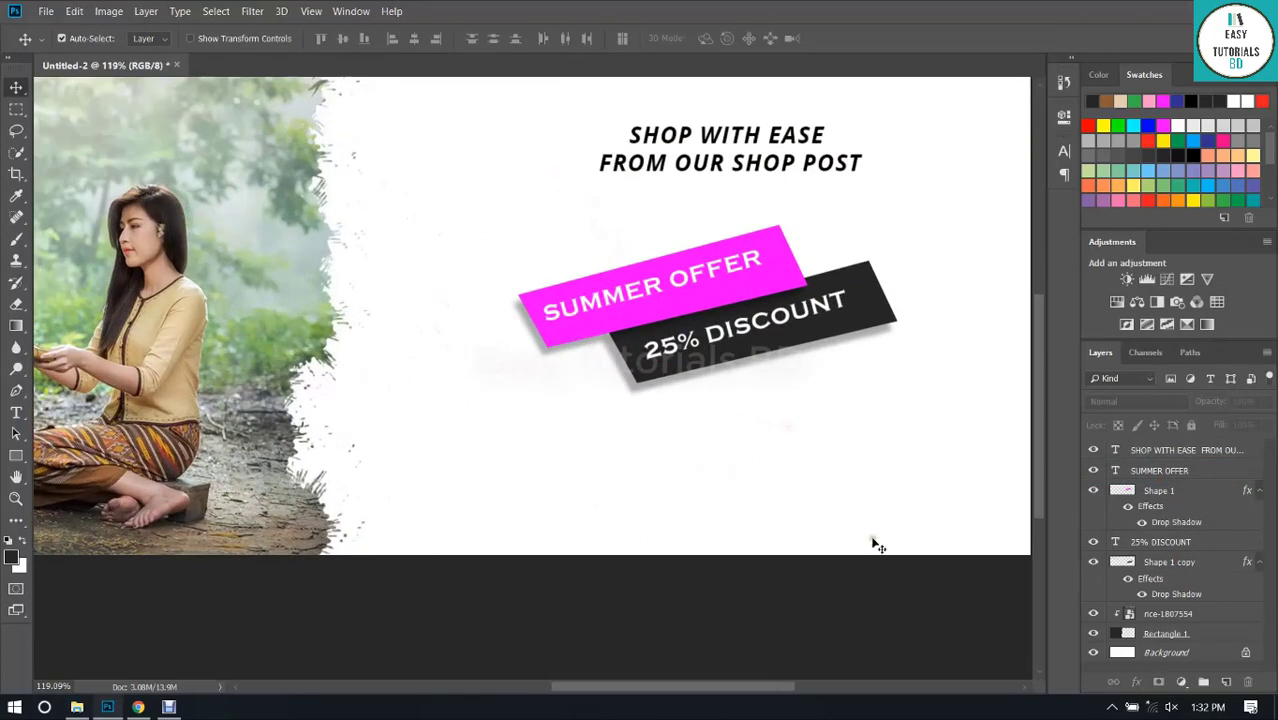
{"action": "scroll", "coordinate": [719, 582], "scroll_direction": "up", "scroll_amount": 1}
{"action": "left_click_drag", "start_coordinate": [818, 560], "coordinate": [733, 481]}
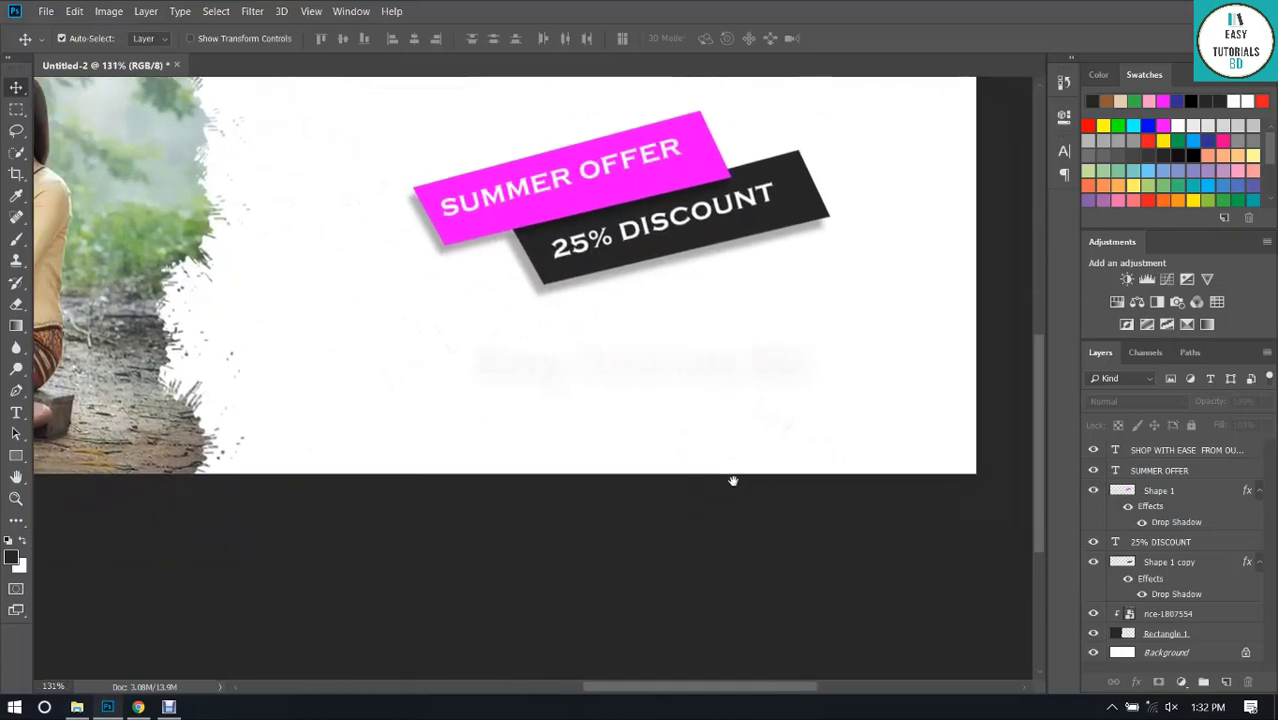
{"action": "key", "text": "t"}
{"action": "left_click", "coordinate": [368, 448]}
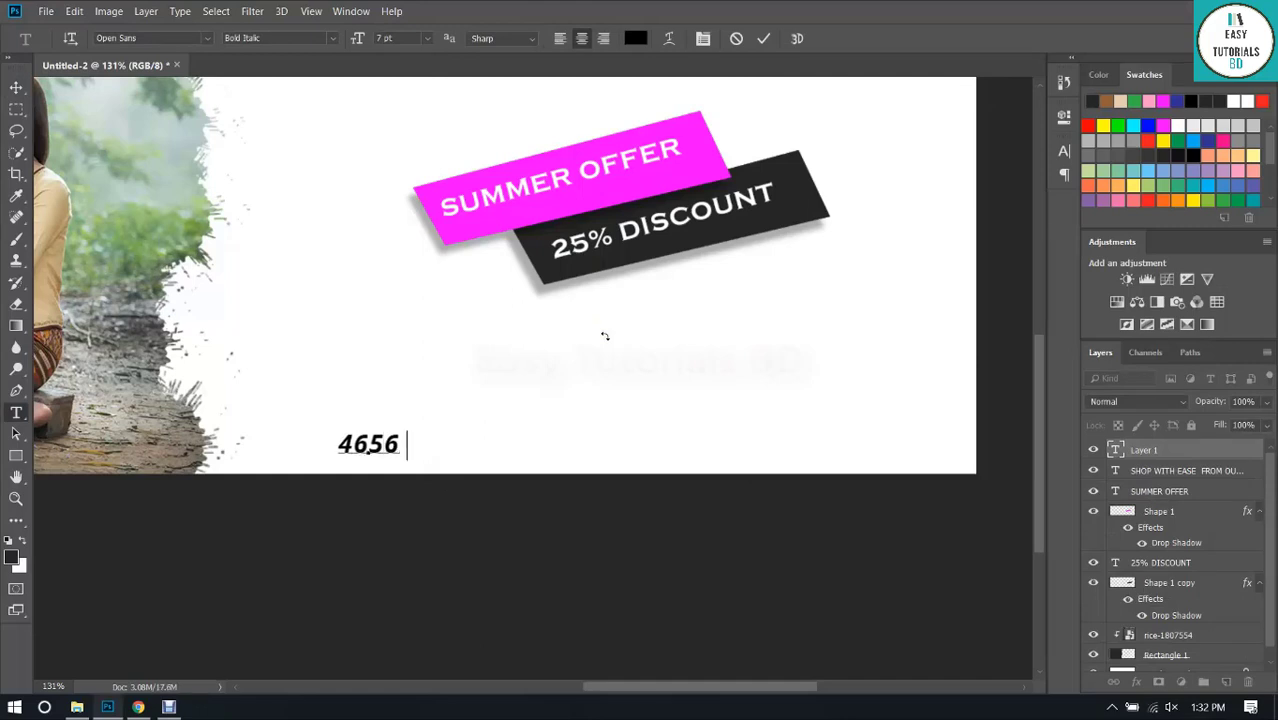
{"action": "type", "text": "46562, GEAC"}
{"action": "key", "text": "BackSpace"}
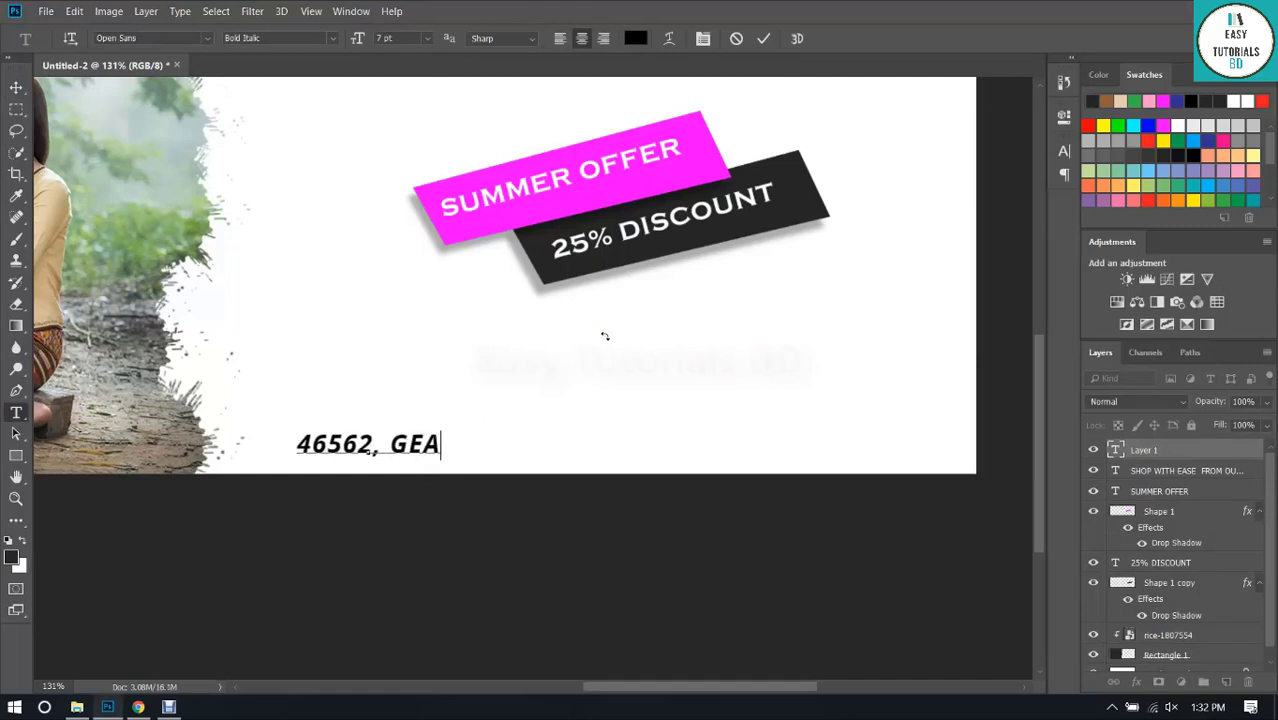
{"action": "type", "text": ", CHITTAGONG"}
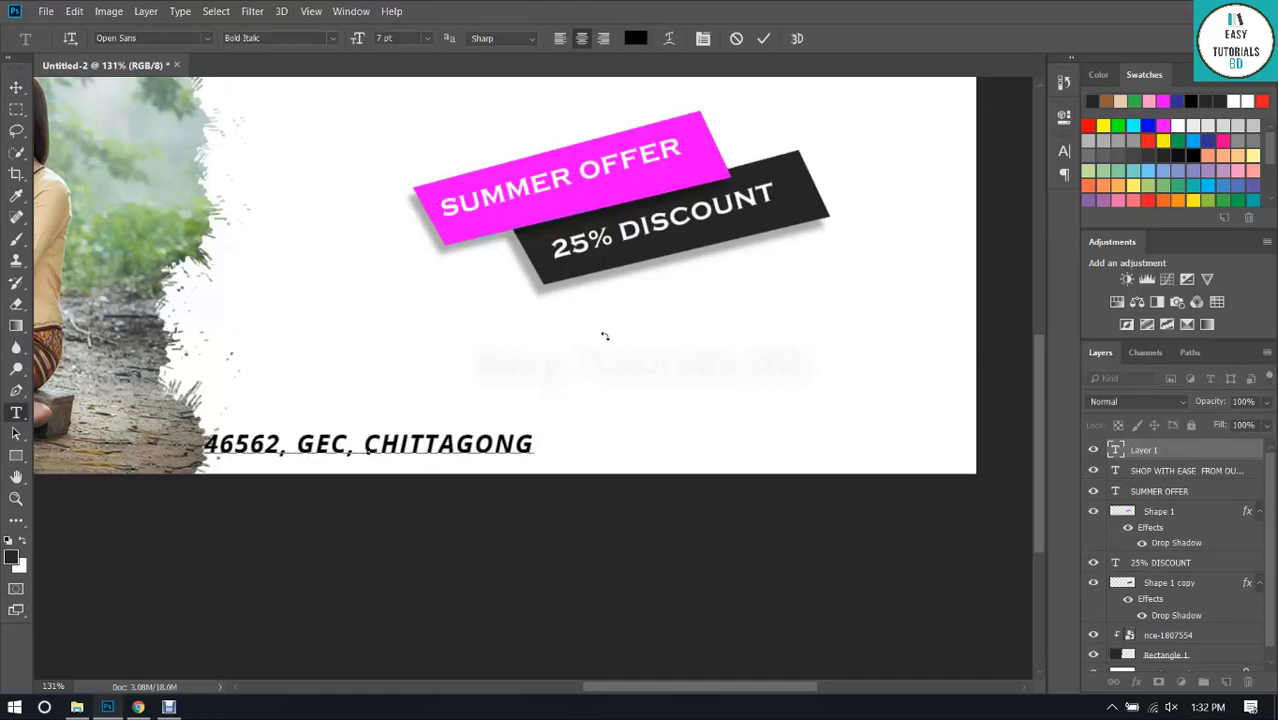
Set the address text to Open Sans Regular at 3 pt.
{"action": "key", "text": "ctrl+a"}
{"action": "left_click", "coordinate": [1064, 151]}
{"action": "left_click", "coordinate": [1033, 174]}
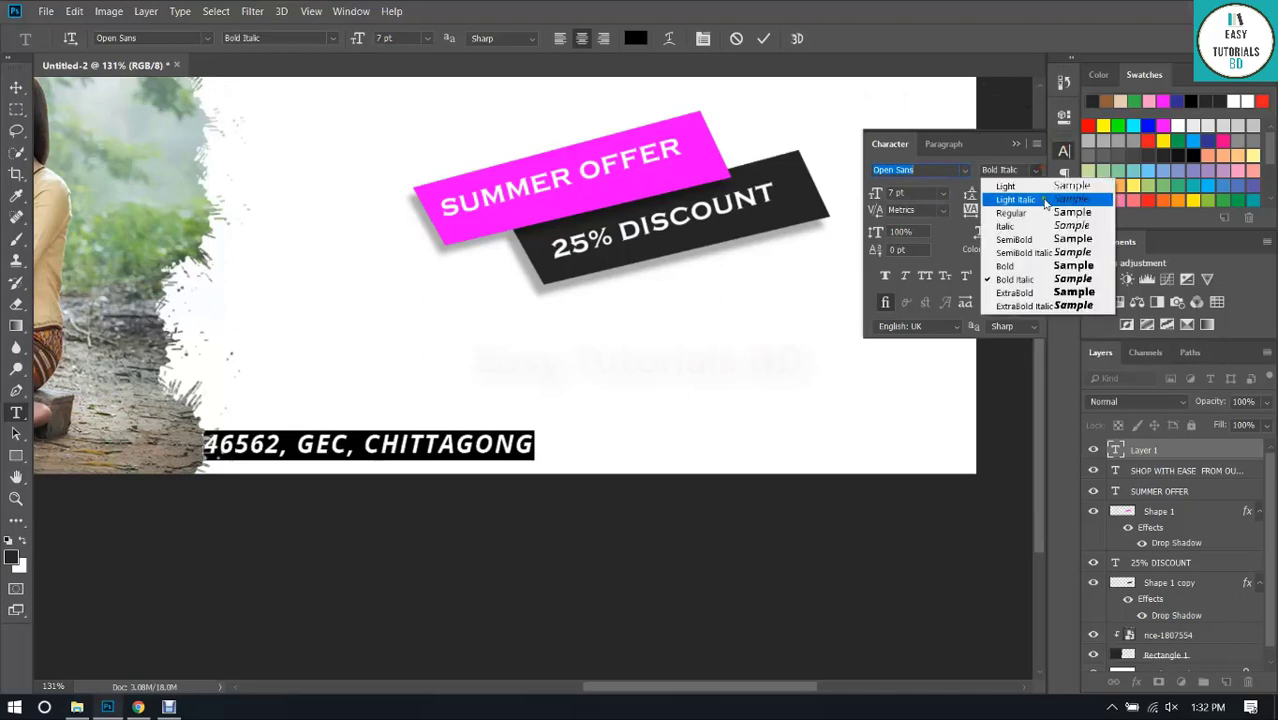
{"action": "left_click", "coordinate": [1005, 210]}
{"action": "key", "text": "Down"}
{"action": "key", "text": "Down"}
{"action": "key", "text": "Down"}
{"action": "key", "text": "Down"}
{"action": "key", "text": "Down"}
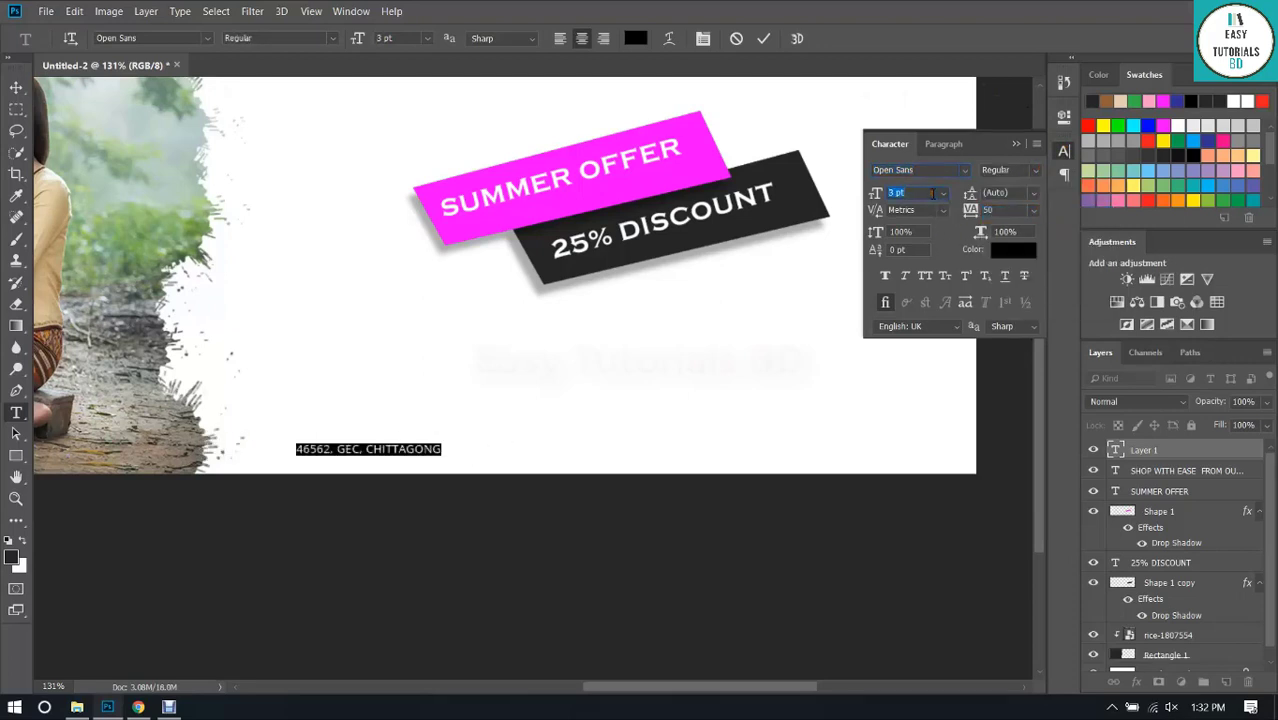
{"action": "left_click", "coordinate": [765, 40]}
{"action": "left_click", "coordinate": [16, 88]}
{"action": "left_click_drag", "start_coordinate": [385, 451], "coordinate": [636, 456]}
{"action": "left_click", "coordinate": [565, 478]}
{"action": "key", "text": "t"}
{"action": "left_click", "coordinate": [573, 455]}
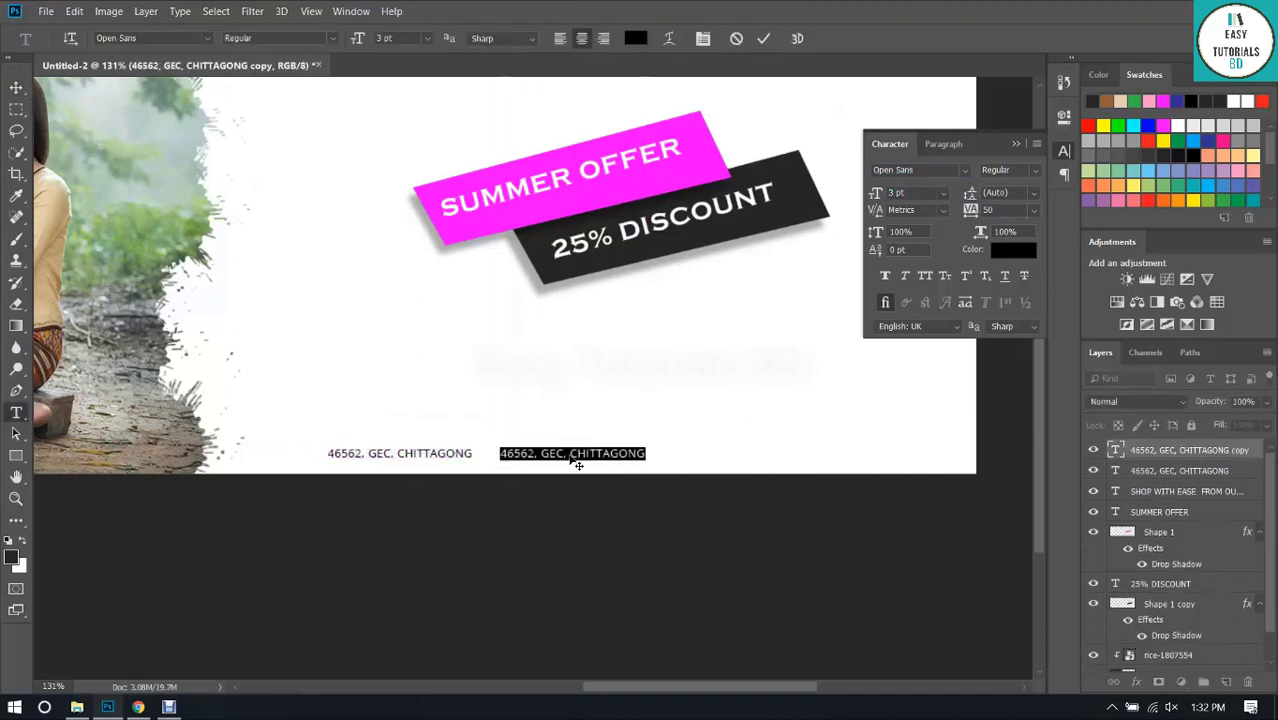
{"action": "type", "text": "++16"}
{"action": "key", "text": "KP_Enter"}
{"action": "key", "text": "5"}
{"action": "key", "text": "6"}
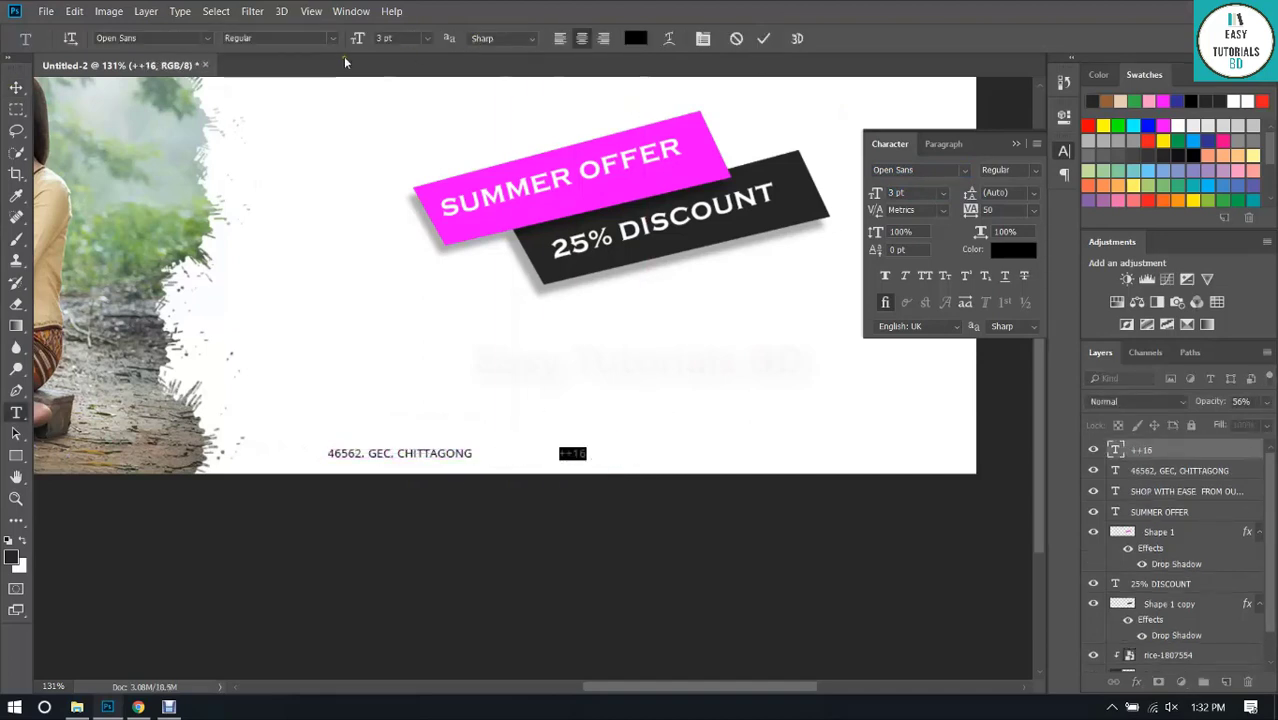
{"action": "left_click", "coordinate": [735, 38]}
{"action": "key", "text": "v"}
{"action": "key", "text": "Delete"}
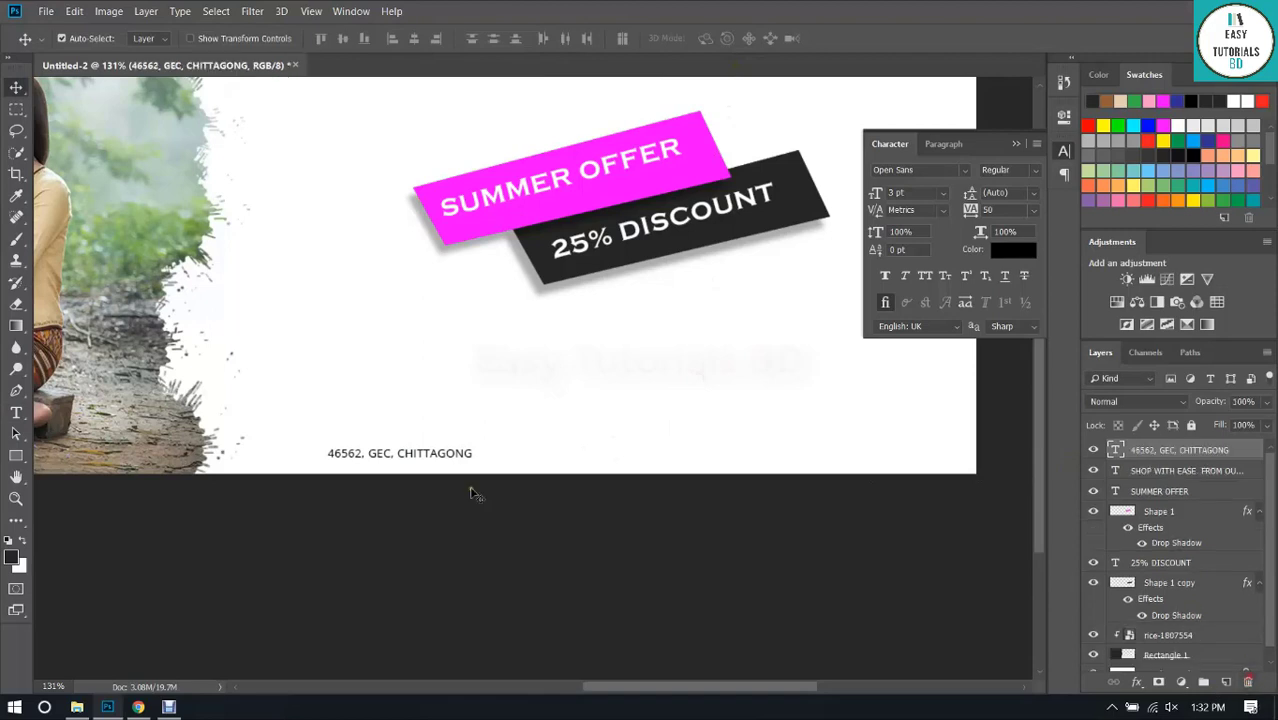
Duplicate the address text beside the original, replace the copy with the shop's phone number and move it closer to the address.
{"action": "left_click_drag", "start_coordinate": [383, 456], "coordinate": [565, 455]}
{"action": "key", "text": "t"}
{"action": "left_click", "coordinate": [567, 455]}
{"action": "key", "text": "ctrl+a"}
{"action": "type", "text": "++2"}
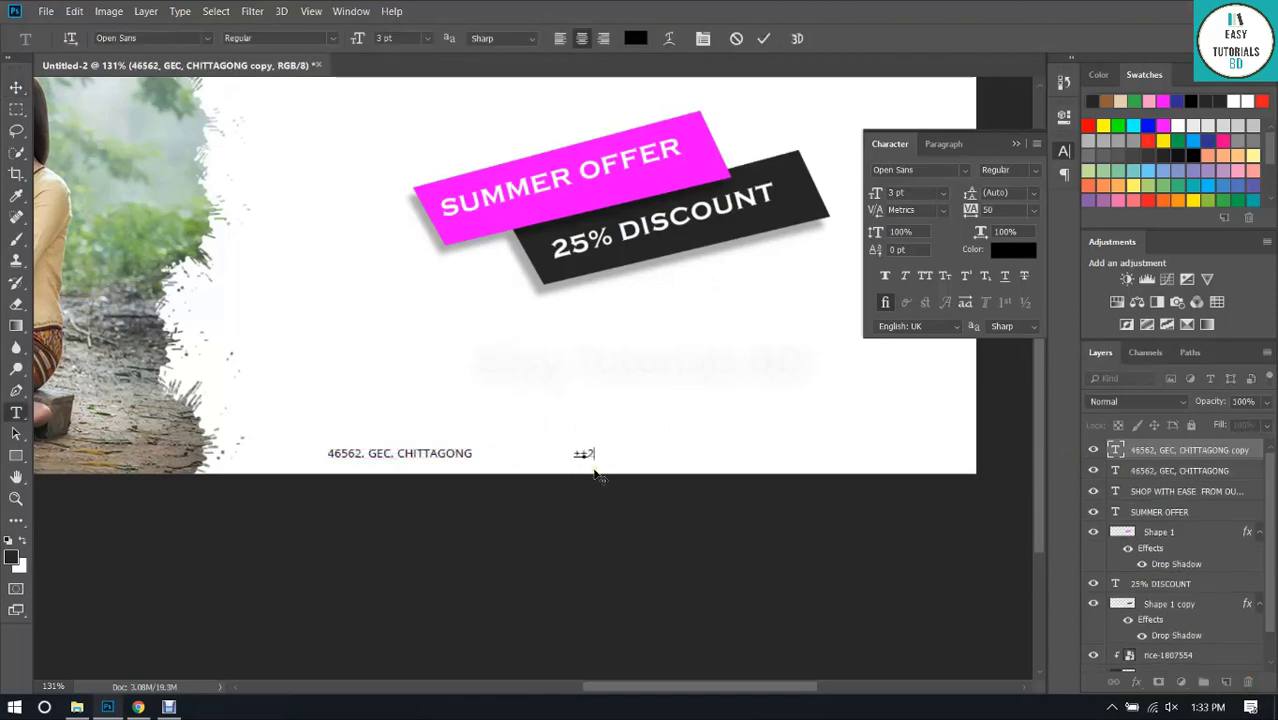
{"action": "left_click", "coordinate": [763, 38]}
{"action": "key", "text": "v"}
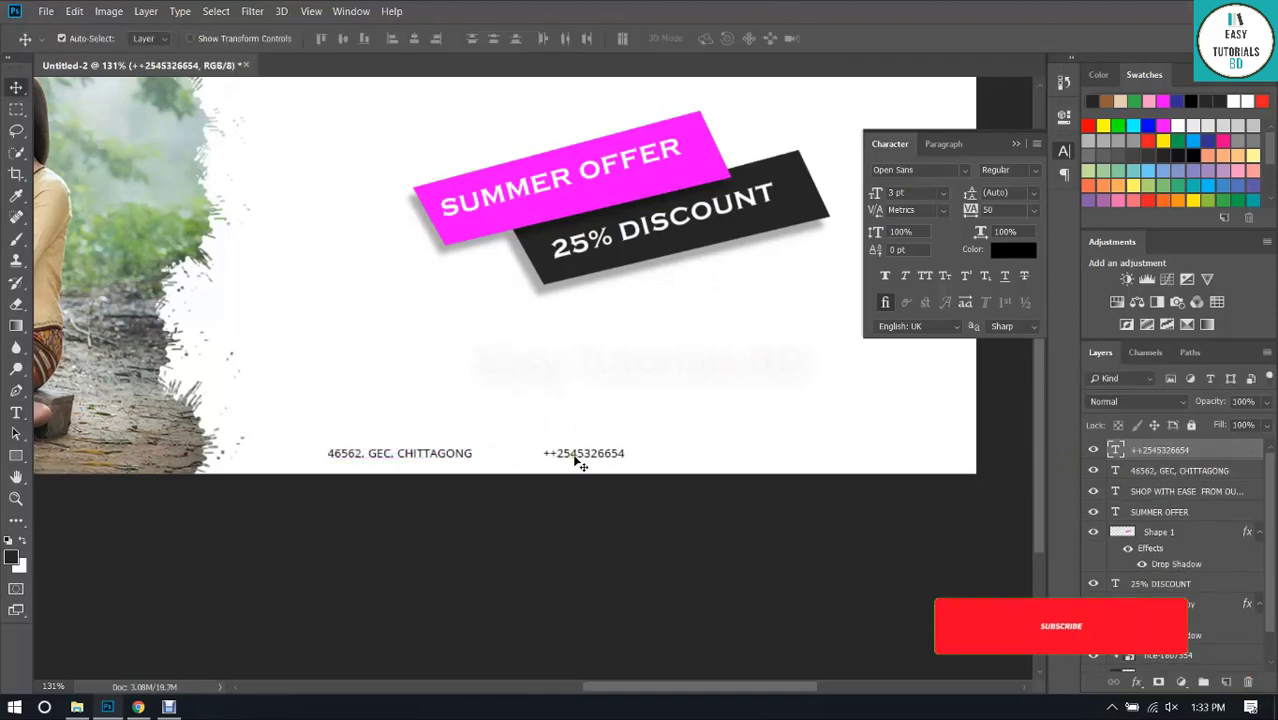
{"action": "left_click_drag", "start_coordinate": [580, 457], "coordinate": [545, 457]}
{"action": "left_click_drag", "start_coordinate": [551, 457], "coordinate": [670, 460]}
{"action": "scroll", "coordinate": [670, 439], "scroll_direction": "up", "scroll_amount": 3}
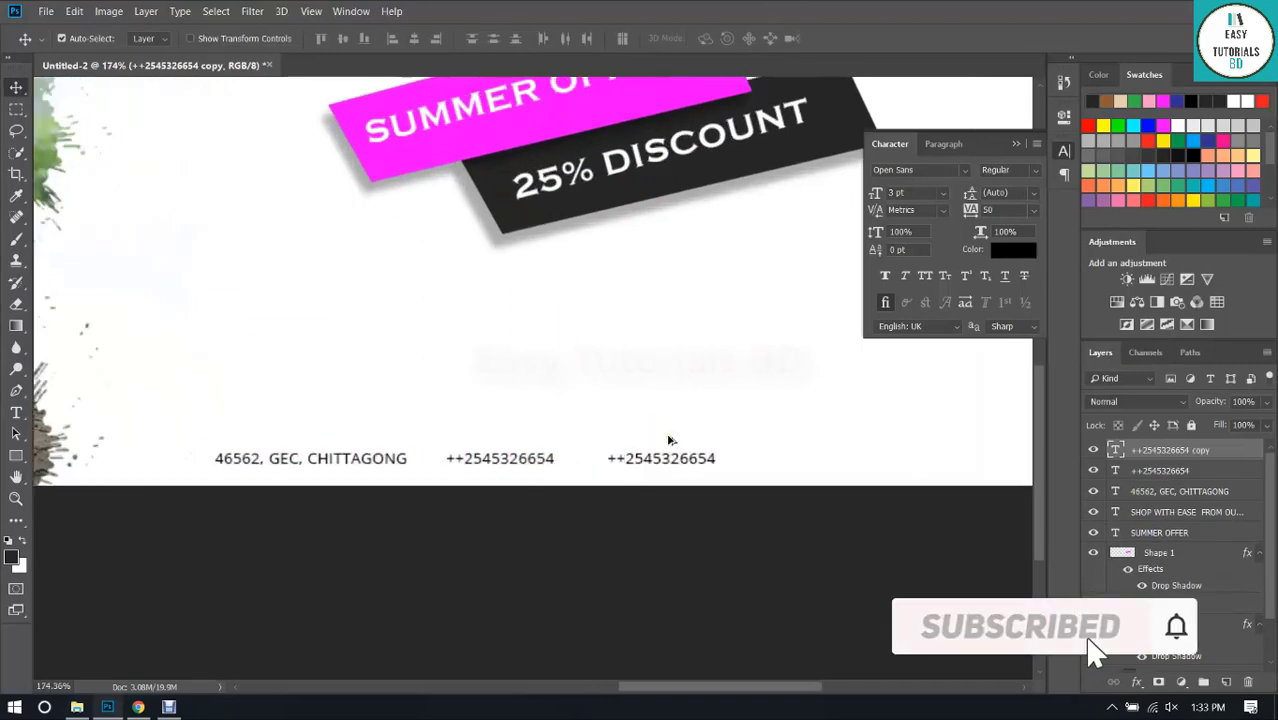
{"action": "key", "text": "t"}
{"action": "left_click", "coordinate": [647, 458]}
{"action": "key", "text": "ctrl+a"}
{"action": "type", "text": "www"}
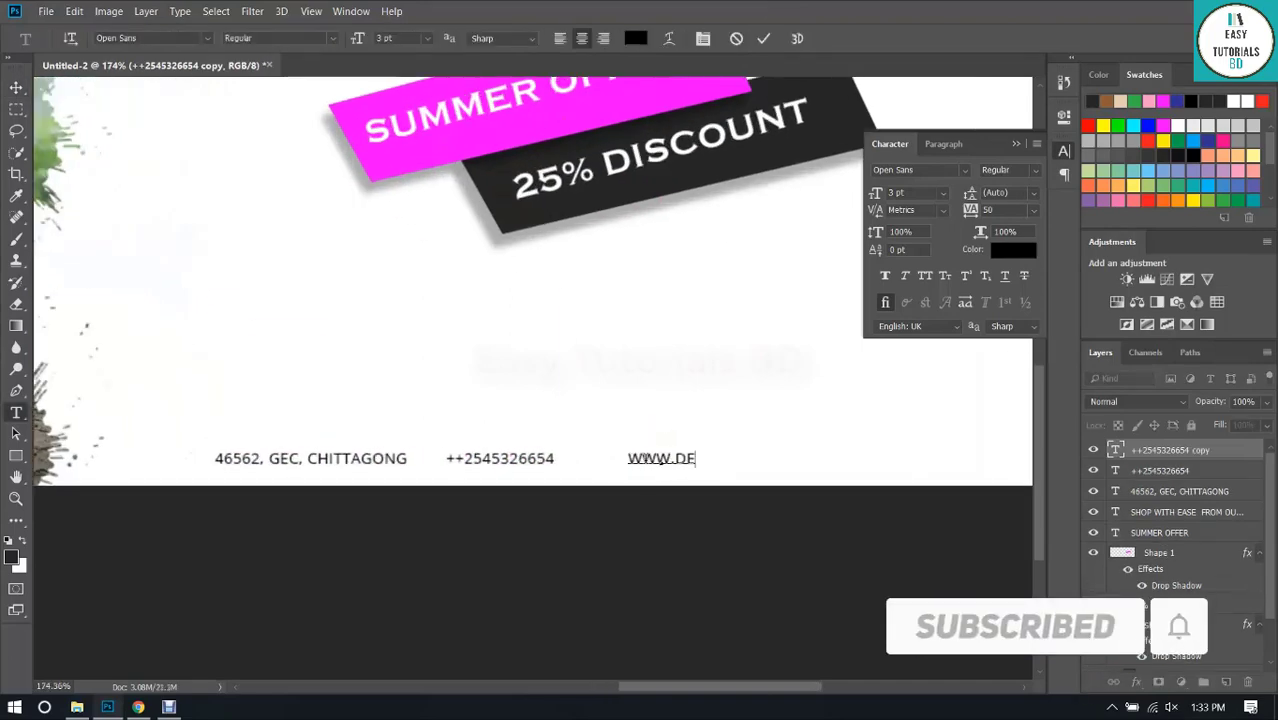
{"action": "type", "text": ".demo.com"}
{"action": "left_click", "coordinate": [763, 38]}
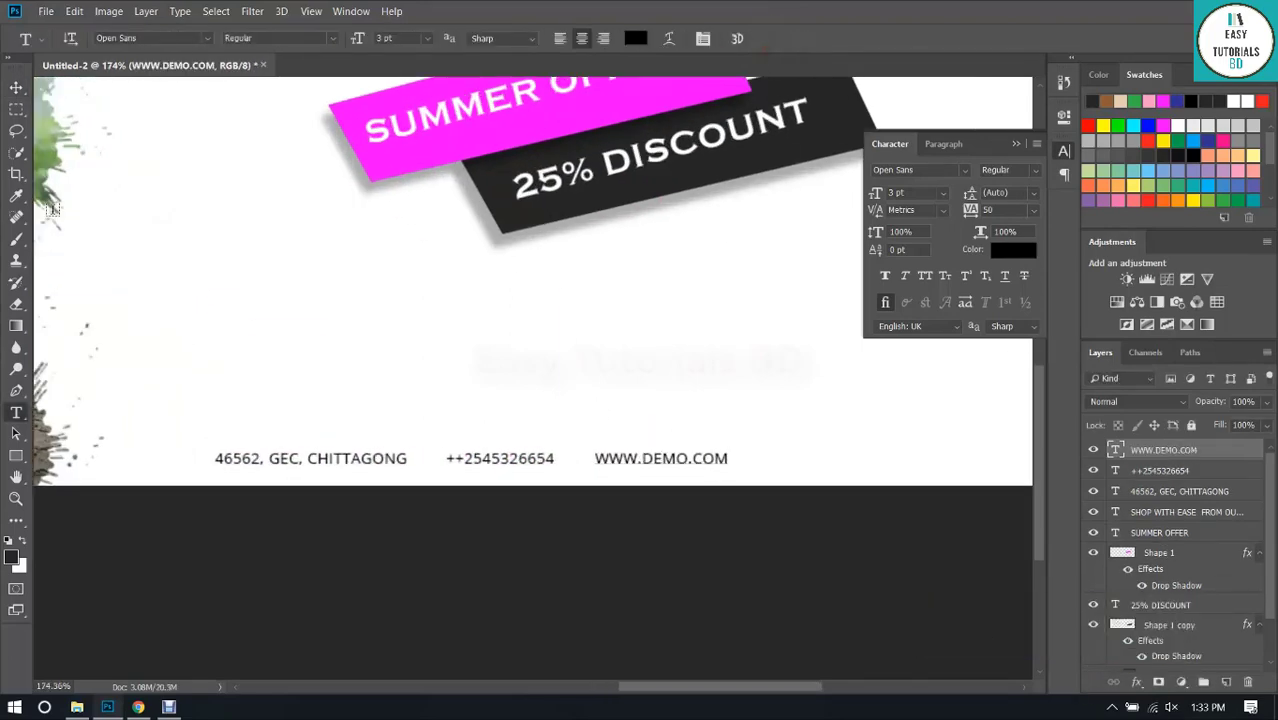
{"action": "scroll", "coordinate": [570, 530], "scroll_direction": "down", "scroll_amount": 2}
{"action": "key", "text": "v"}
{"action": "scroll", "coordinate": [641, 489], "scroll_direction": "down", "scroll_amount": 2}
{"action": "scroll", "coordinate": [688, 461], "scroll_direction": "up", "scroll_amount": 2}
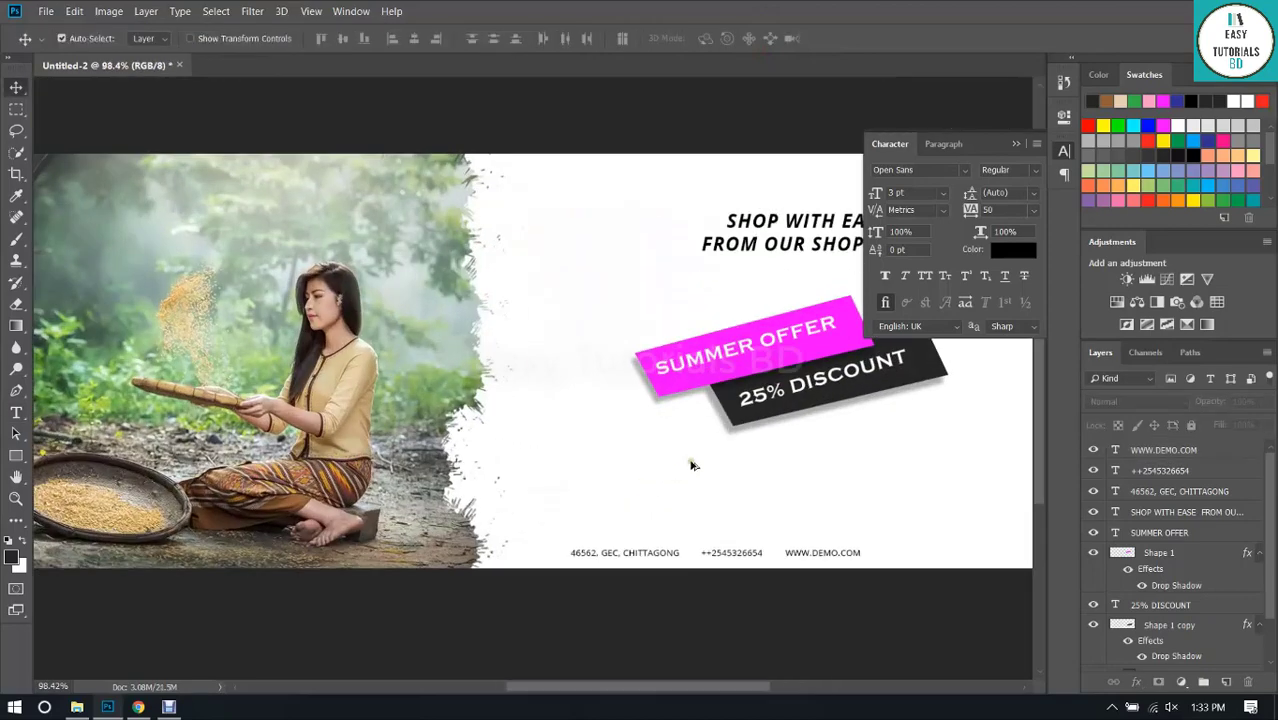
{"action": "scroll", "coordinate": [680, 461], "scroll_direction": "right", "scroll_amount": 2}
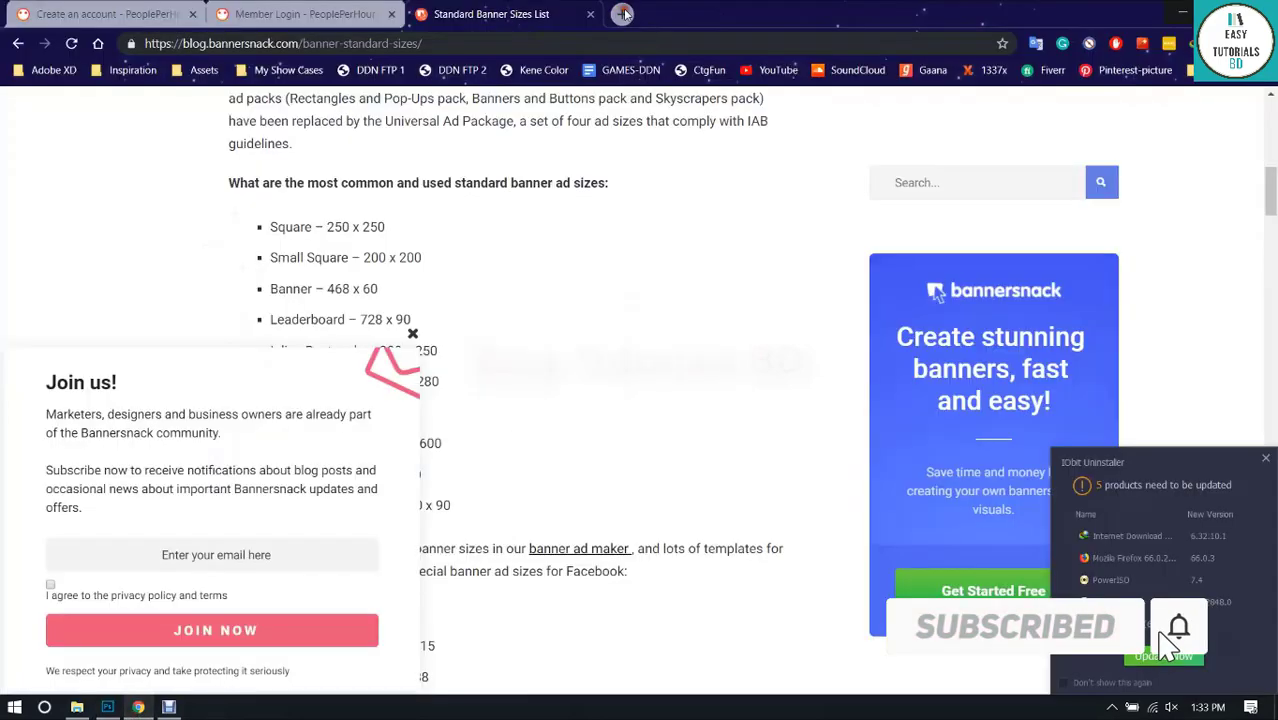
Open flaticon.com in a new tab of the Chrome browser.
{"action": "left_click", "coordinate": [622, 14]}
{"action": "type", "text": "FRE"}
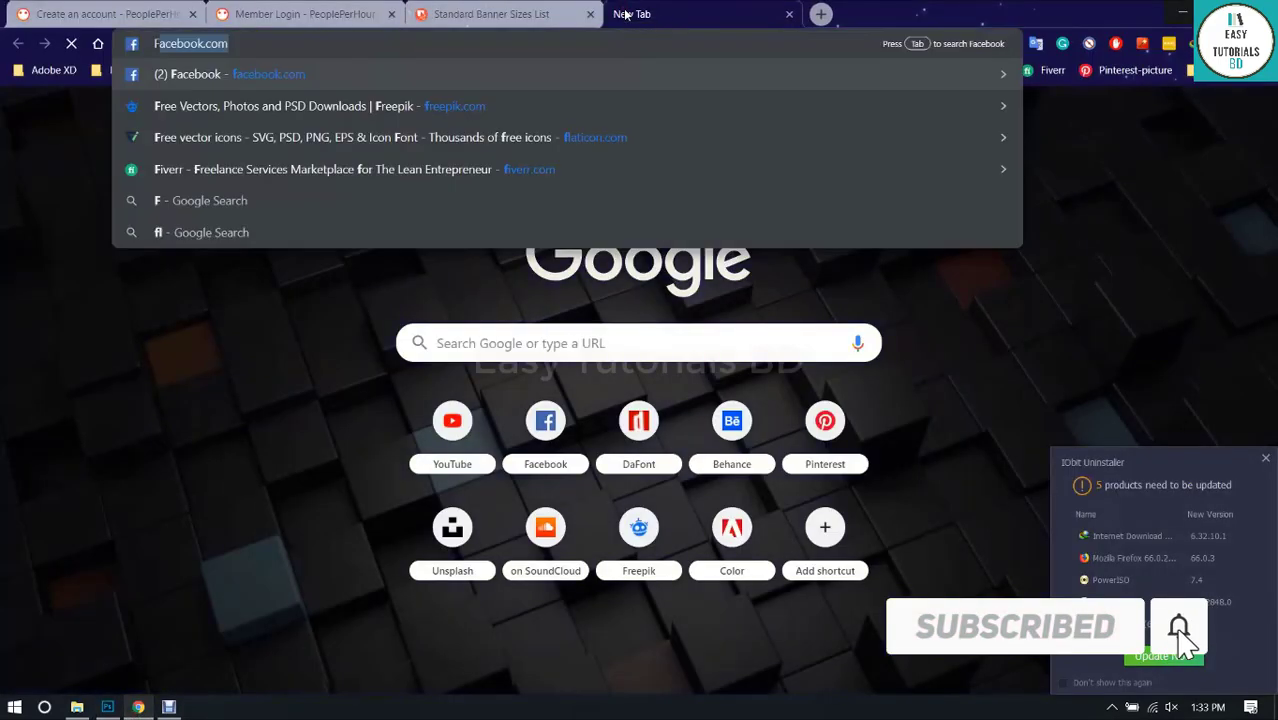
{"action": "key", "text": "BackSpace"}
{"action": "key", "text": "BackSpace"}
{"action": "key", "text": "BackSpace"}
{"action": "key", "text": "BackSpace"}
{"action": "type", "text": "fl"}
{"action": "key", "text": "Return"}
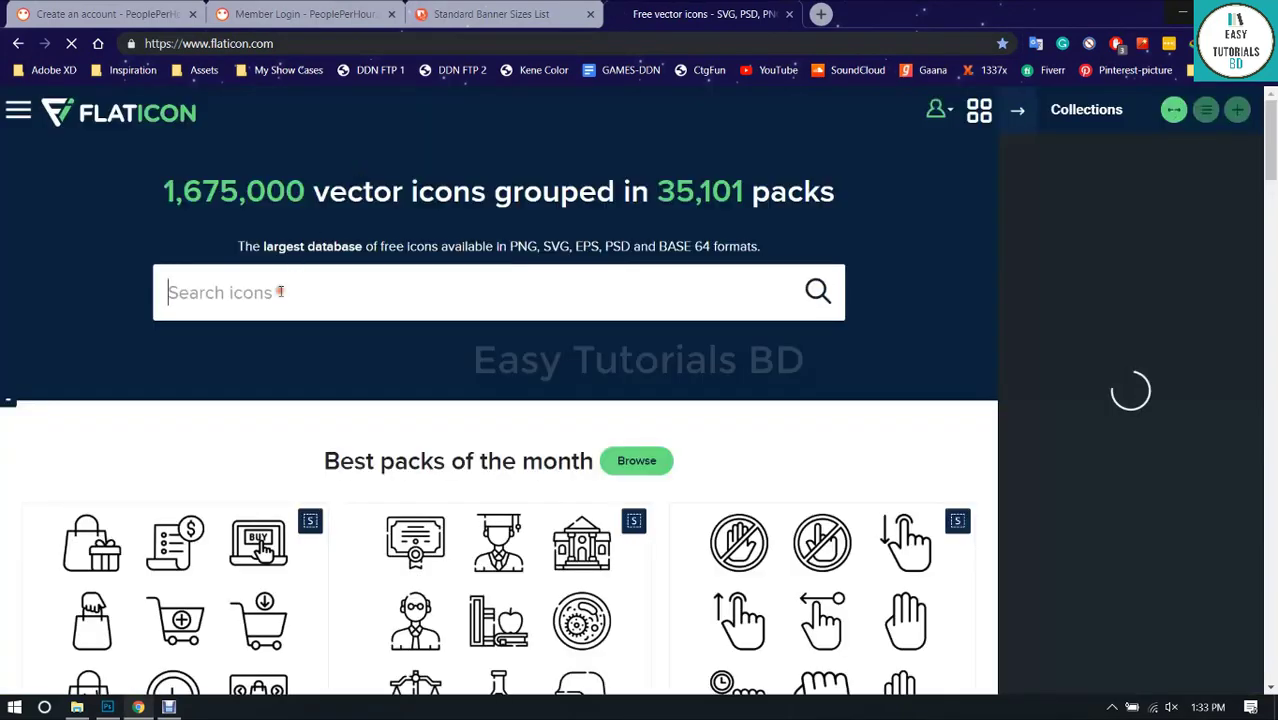
Search the icon library for social icons.
{"action": "left_click", "coordinate": [281, 291]}
{"action": "type", "text": "SO"}
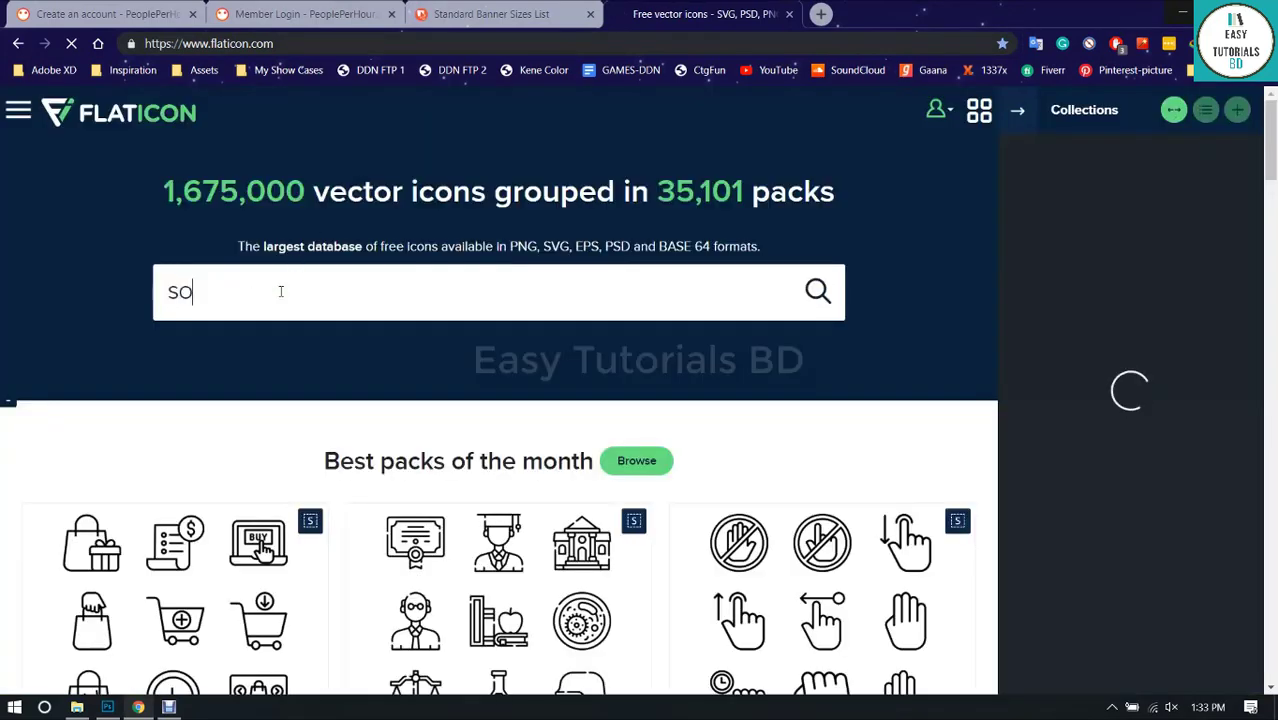
{"action": "type", "text": "CIAL"}
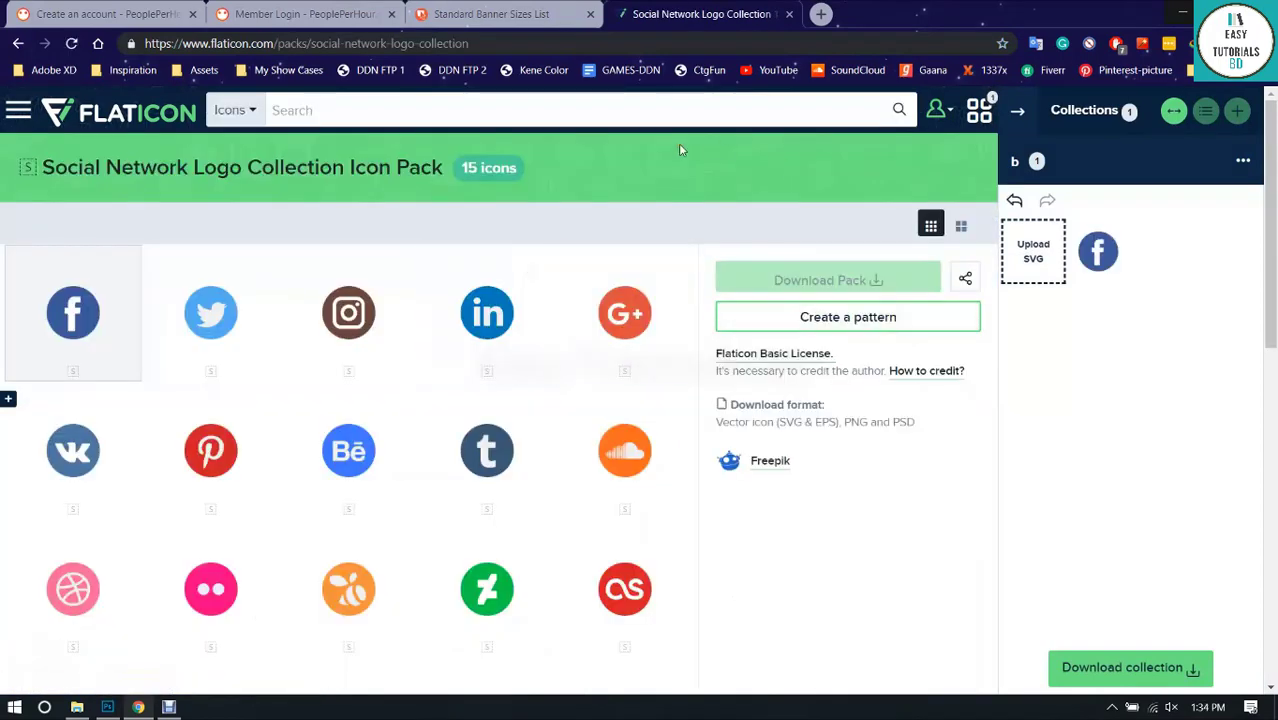
Add the Twitter and Pinterest icons from the Social Network Logo Collection pack to the collection.
{"action": "mouse_move", "coordinate": [1113, 238]}
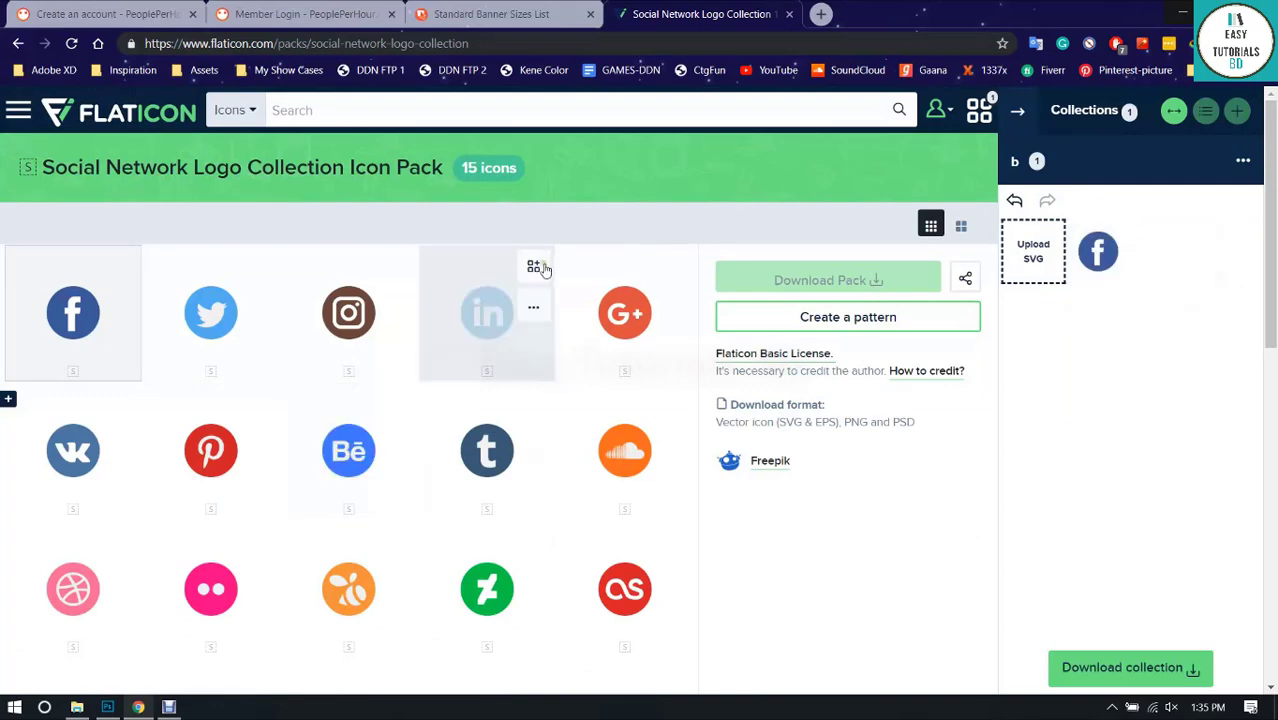
{"action": "left_click", "coordinate": [259, 268]}
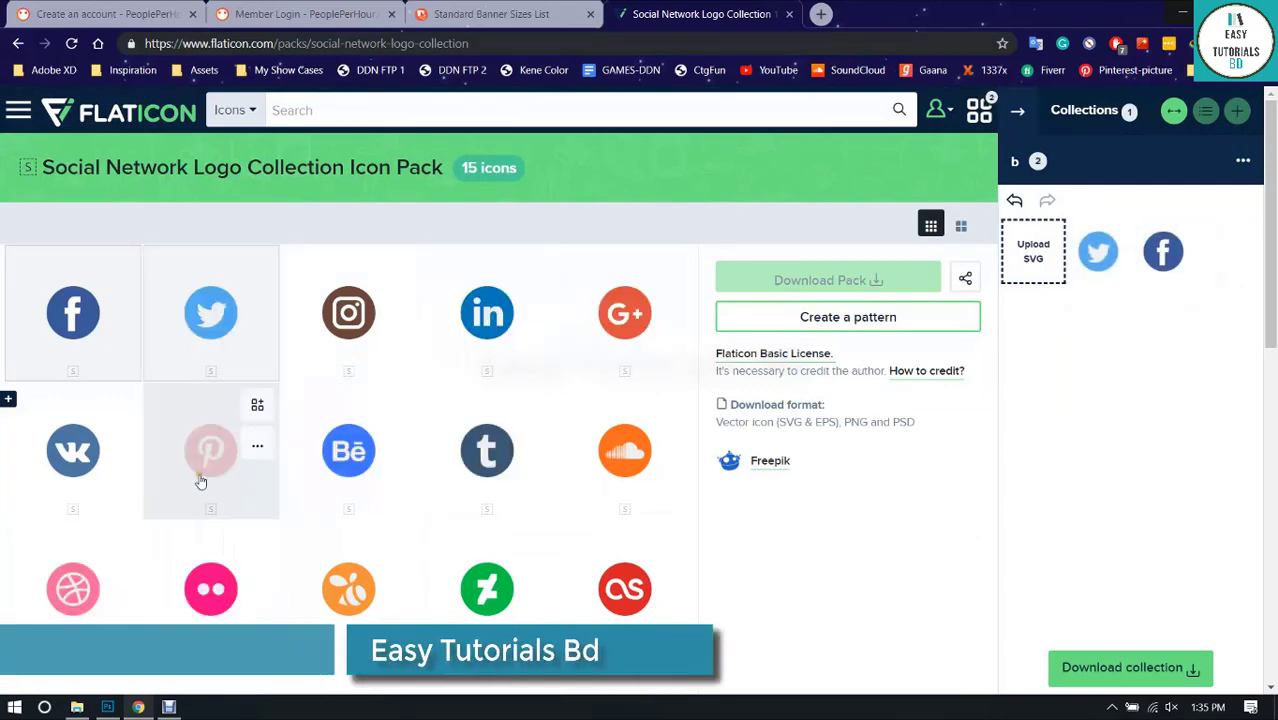
{"action": "left_click", "coordinate": [257, 404]}
Download the icon collection as 512-pixel PNG files, saving b.zip to the desktop.
{"action": "left_click", "coordinate": [1203, 676]}
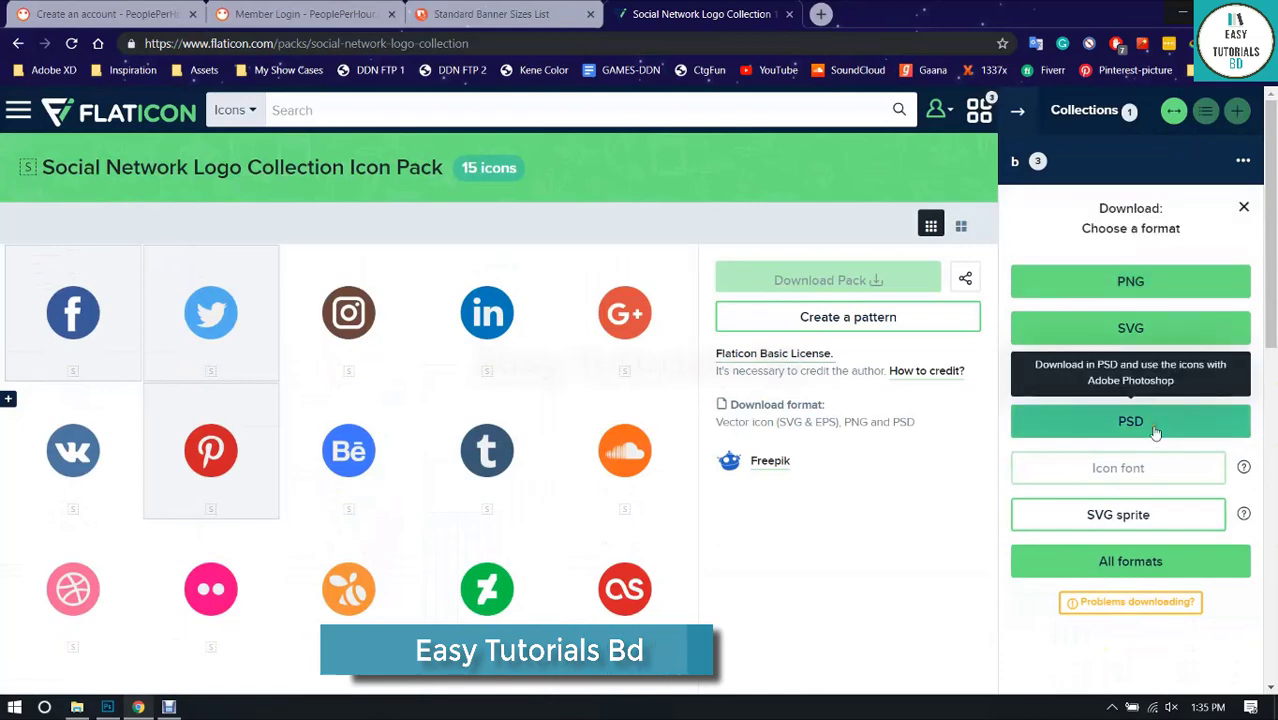
{"action": "left_click", "coordinate": [1155, 290]}
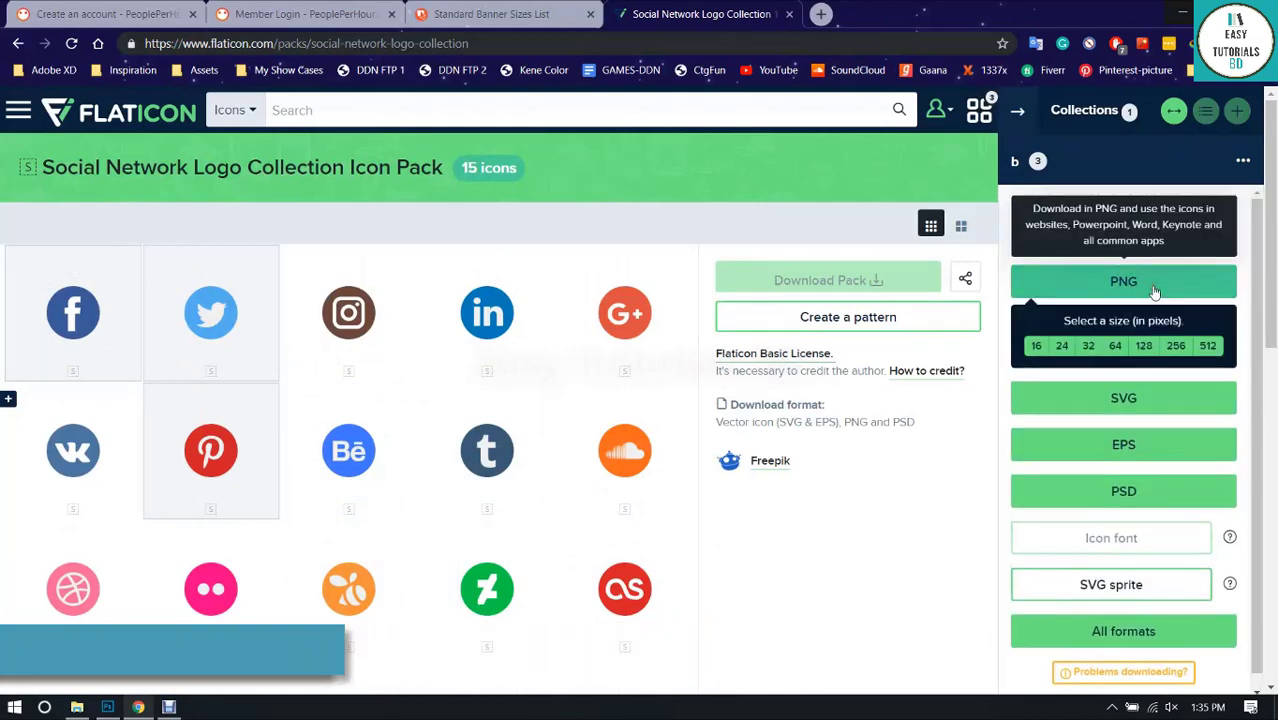
{"action": "left_click", "coordinate": [1208, 345]}
{"action": "left_click", "coordinate": [690, 410]}
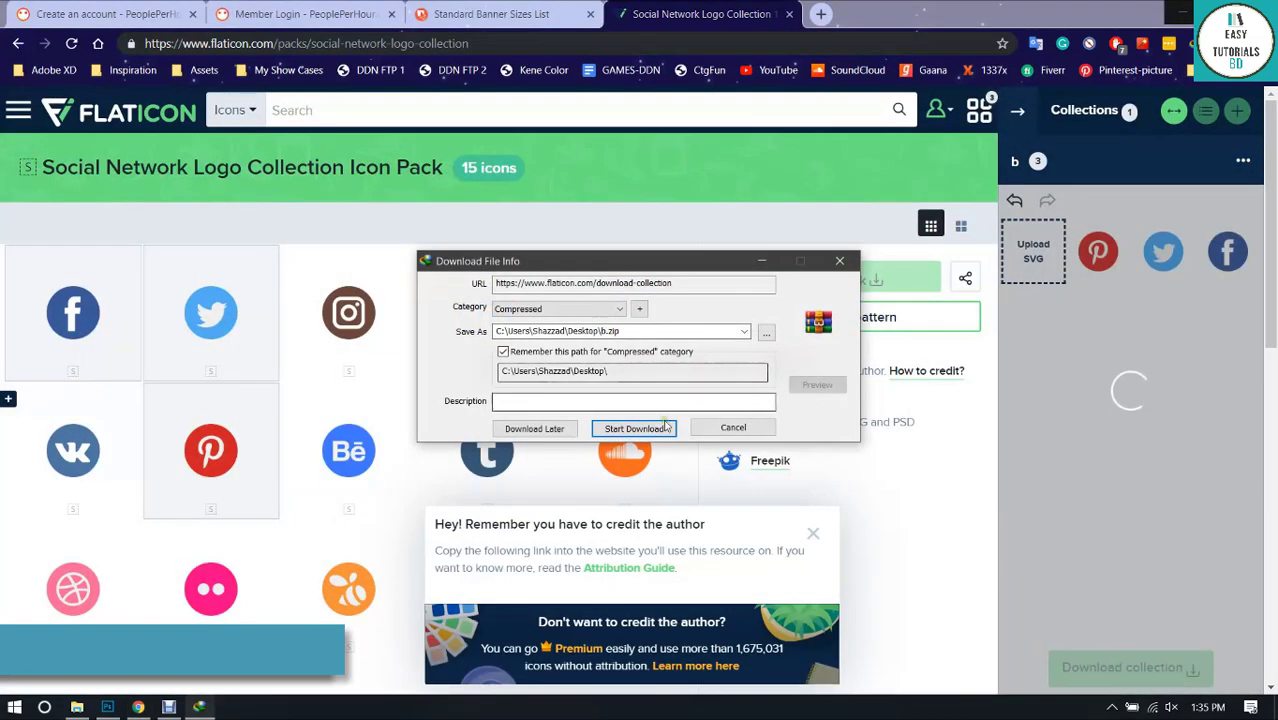
{"action": "left_click", "coordinate": [666, 427]}
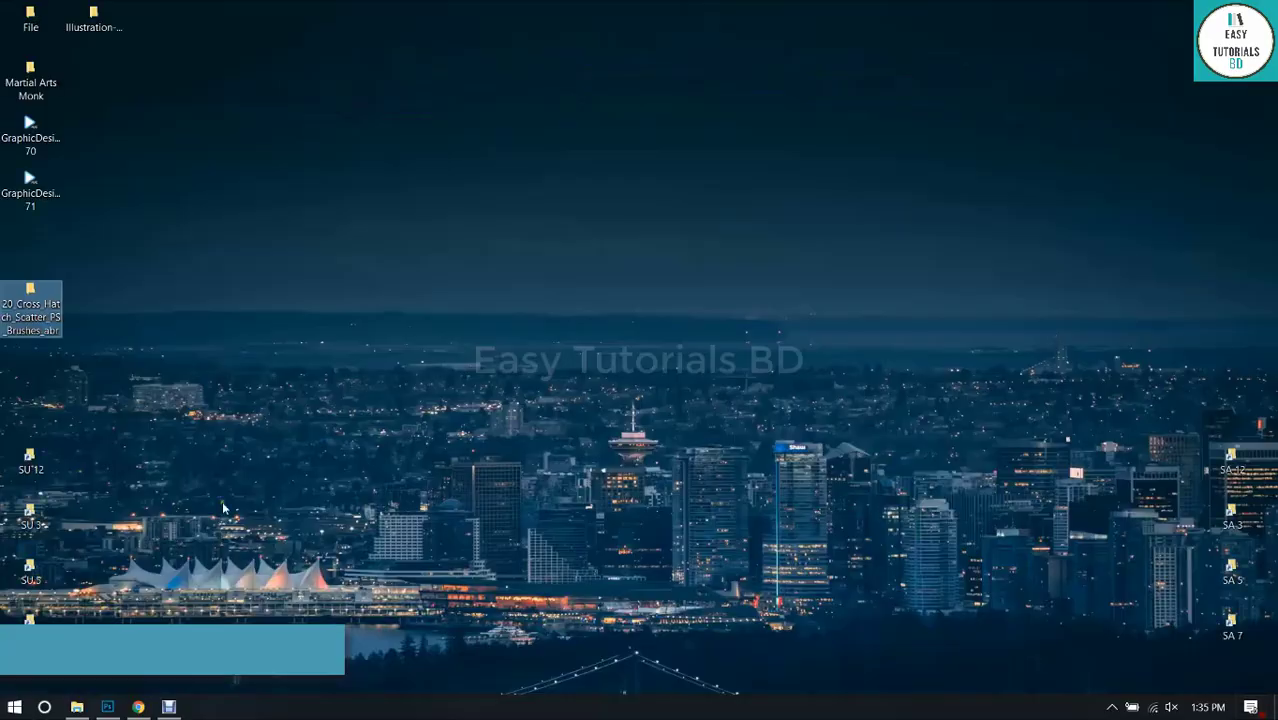
Move the b archive to the middle of the desktop and extract it into a folder there.
{"action": "left_click_drag", "start_coordinate": [30, 240], "coordinate": [738, 288]}
{"action": "right_click", "coordinate": [657, 297]}
{"action": "right_click", "coordinate": [660, 284]}
{"action": "left_click", "coordinate": [722, 388]}
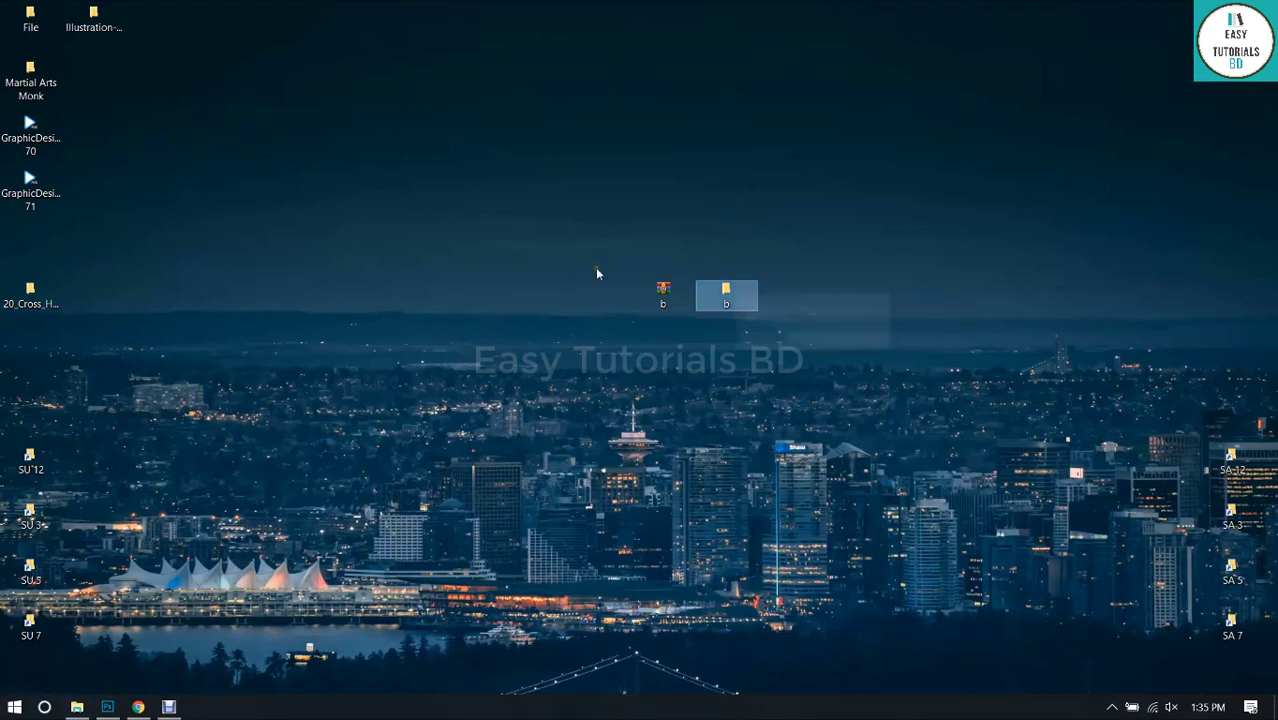
Open the png subfolder of the extracted b folder and bring all three social icons into the Photoshop banner.
{"action": "double_click", "coordinate": [726, 290]}
{"action": "double_click", "coordinate": [274, 124]}
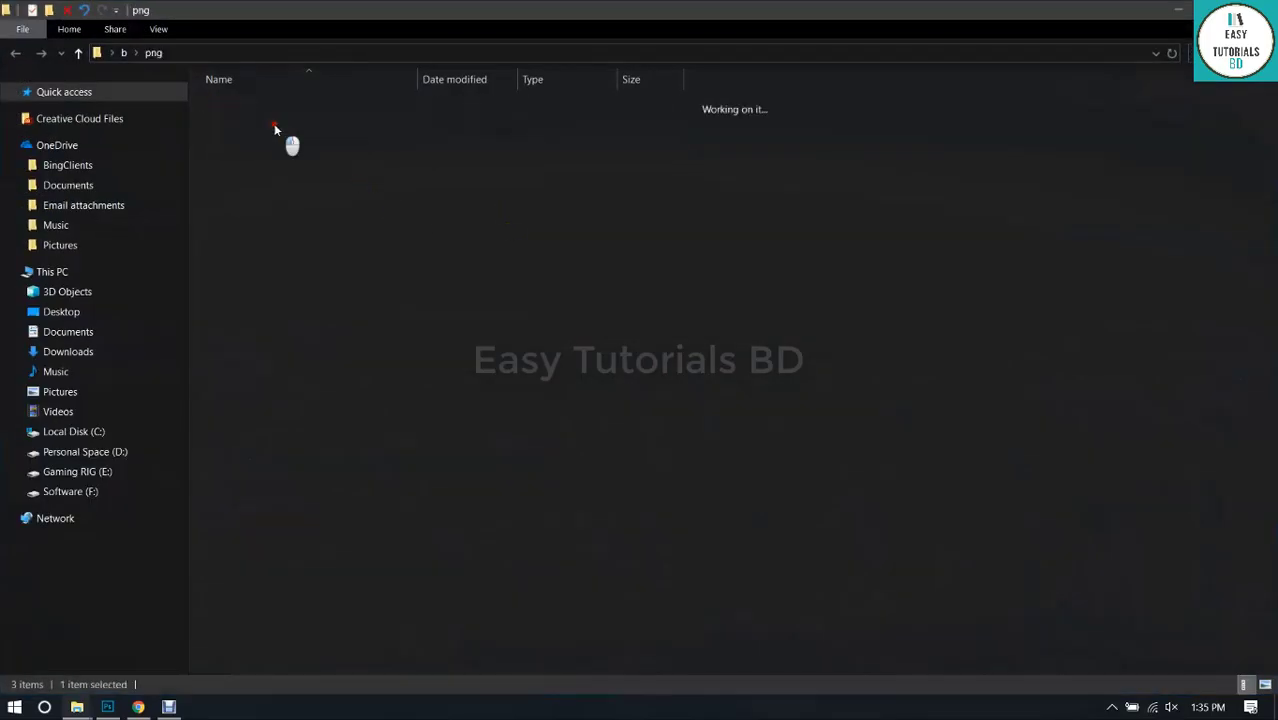
{"action": "key", "text": "ctrl+a"}
{"action": "left_click_drag", "start_coordinate": [426, 122], "coordinate": [396, 458]}
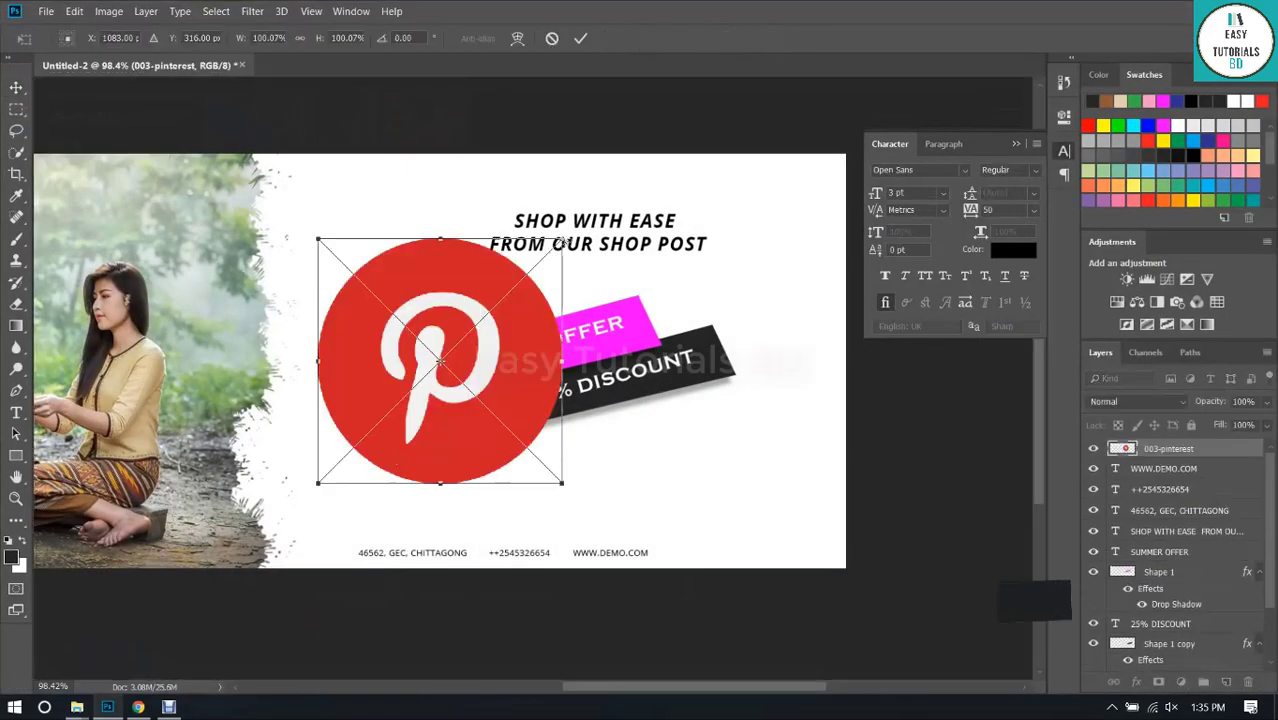
Cancel the Pinterest icon's placement and accept the Facebook and Twitter icons as placed layers.
{"action": "left_click_drag", "start_coordinate": [490, 330], "coordinate": [444, 431]}
{"action": "left_click", "coordinate": [552, 40]}
{"action": "left_click", "coordinate": [585, 279]}
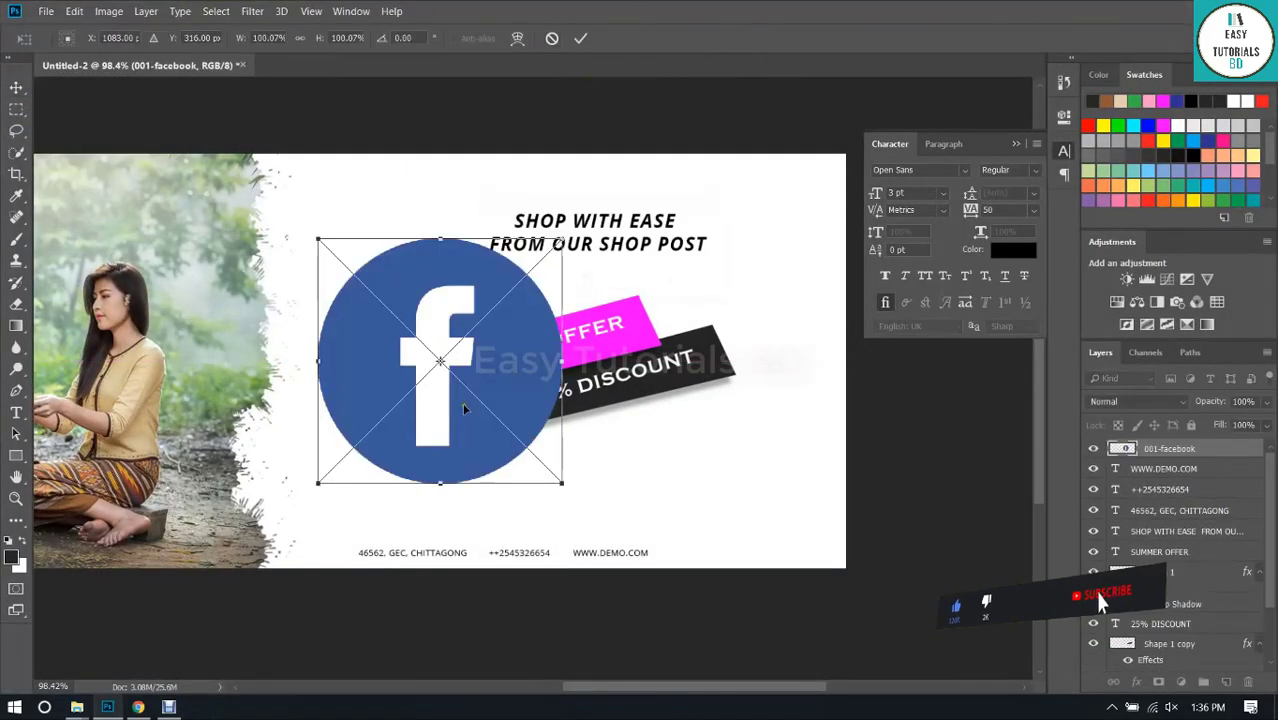
{"action": "left_click", "coordinate": [581, 39]}
{"action": "left_click", "coordinate": [581, 39]}
Place the 003-pinterest icon from the png folder into the banner again.
{"action": "left_click", "coordinate": [77, 707]}
{"action": "left_click", "coordinate": [267, 640]}
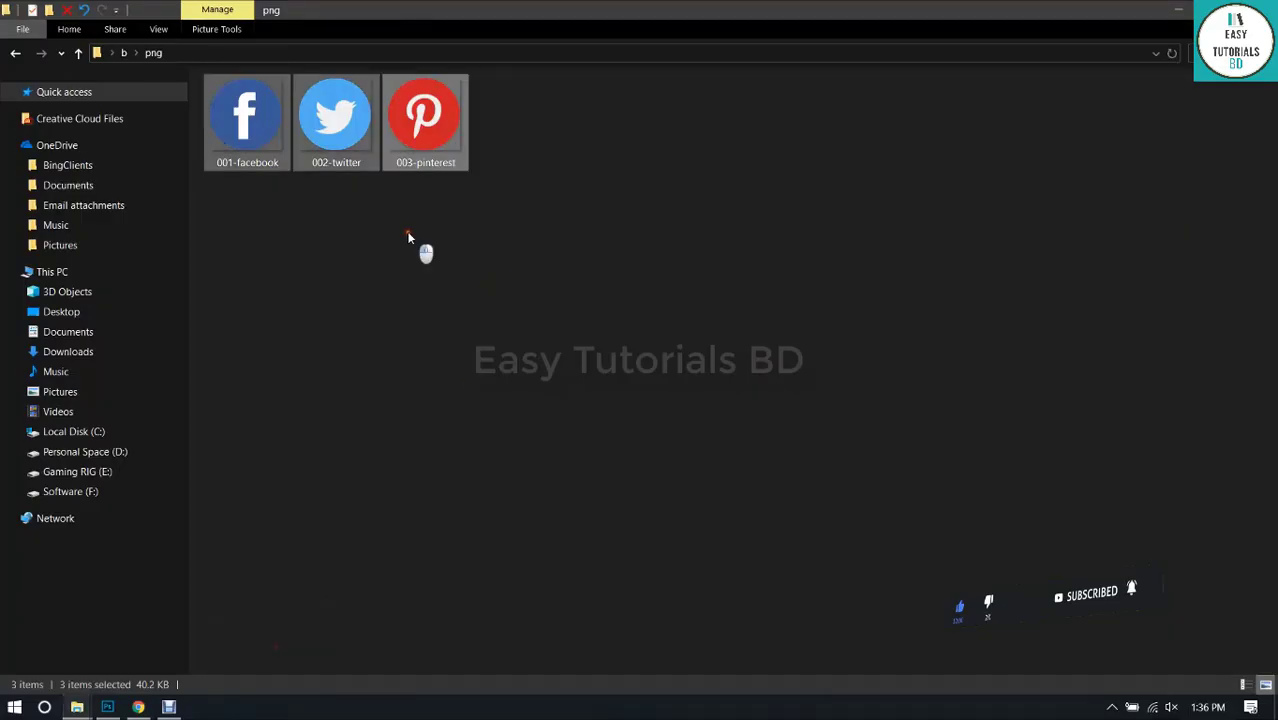
{"action": "left_click", "coordinate": [425, 118]}
{"action": "left_click_drag", "start_coordinate": [425, 118], "coordinate": [421, 417]}
{"action": "left_click", "coordinate": [581, 40]}
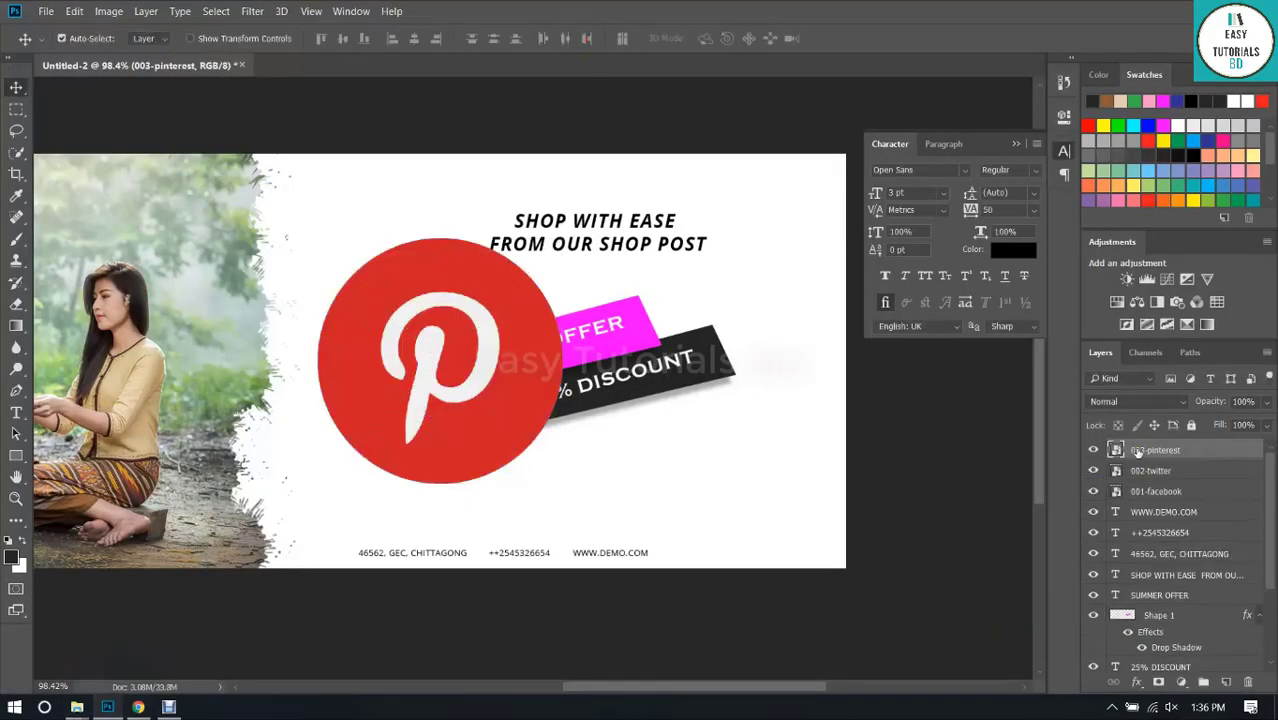
Scale the Facebook, Twitter and Pinterest icons down together to small size and place them above the contact details.
{"action": "left_click_drag", "start_coordinate": [1093, 450], "coordinate": [1093, 491]}
{"action": "left_click", "coordinate": [1156, 492]}
{"action": "left_click", "coordinate": [1166, 454], "text": "shift"}
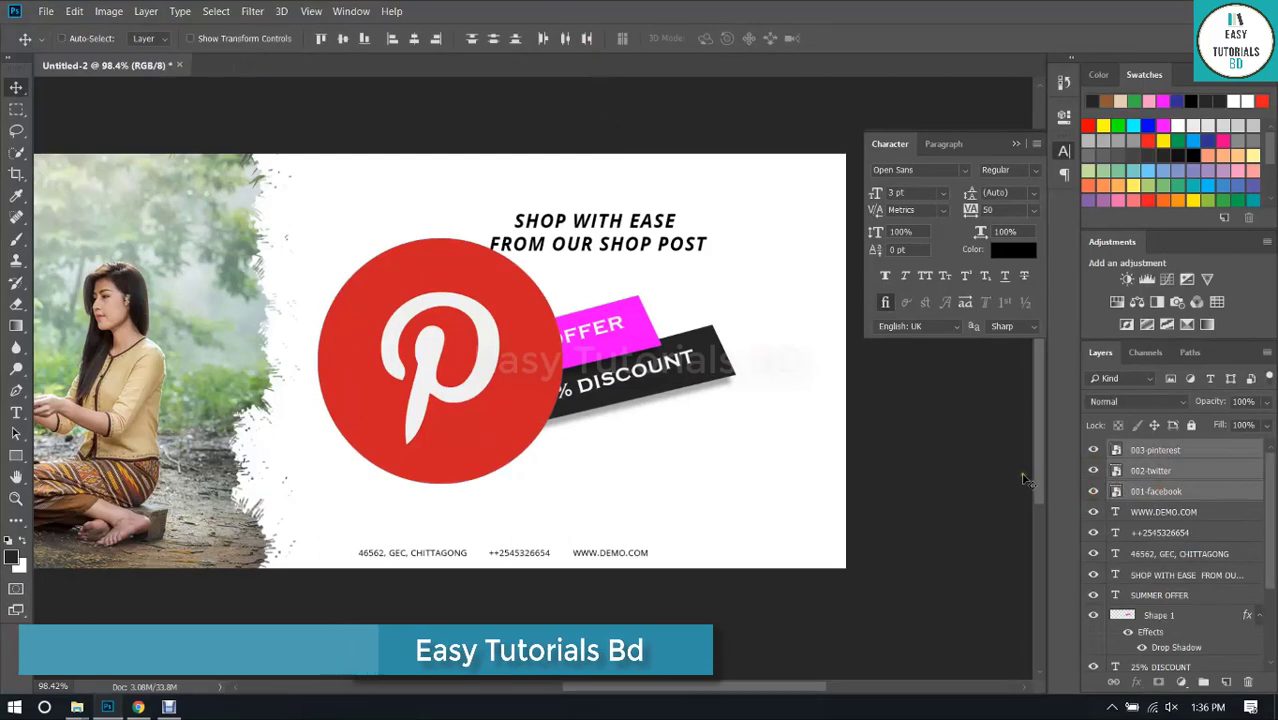
{"action": "key", "text": "ctrl+t"}
{"action": "left_click_drag", "start_coordinate": [564, 238], "coordinate": [473, 354]}
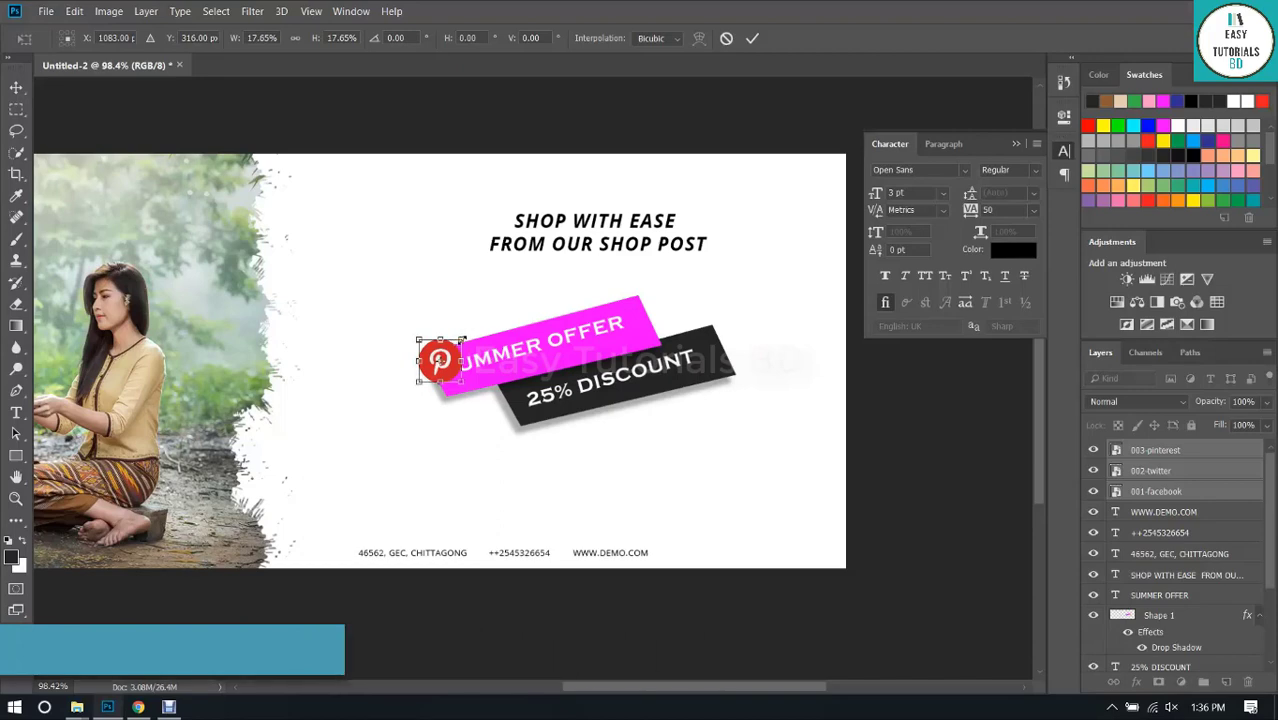
{"action": "left_click_drag", "start_coordinate": [448, 357], "coordinate": [483, 507]}
{"action": "left_click", "coordinate": [754, 37]}
Spread the stacked social icons into one row, with Pinterest between Facebook and Twitter.
{"action": "scroll", "coordinate": [416, 509], "scroll_direction": "up", "scroll_amount": 5}
{"action": "left_click", "coordinate": [395, 516]}
{"action": "left_click_drag", "start_coordinate": [384, 515], "coordinate": [815, 515]}
{"action": "left_click", "coordinate": [682, 521]}
{"action": "scroll", "coordinate": [606, 523], "scroll_direction": "down", "scroll_amount": 3}
{"action": "scroll", "coordinate": [628, 518], "scroll_direction": "up", "scroll_amount": 2}
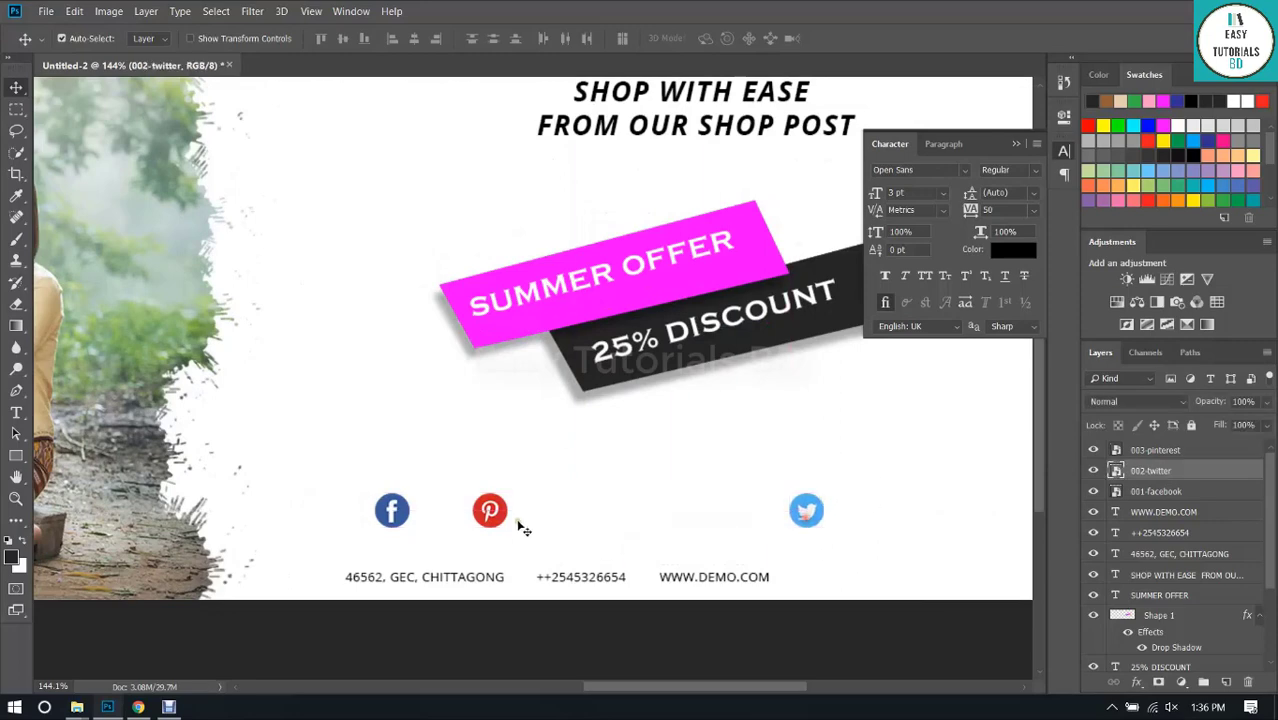
{"action": "left_click_drag", "start_coordinate": [497, 516], "coordinate": [676, 516]}
{"action": "scroll", "coordinate": [396, 559], "scroll_direction": "up", "scroll_amount": 2}
{"action": "left_click_drag", "start_coordinate": [440, 614], "coordinate": [560, 519]}
{"action": "double_click", "coordinate": [505, 505]}
{"action": "type", "text": "WWW.FACEBOOK.COM/"}
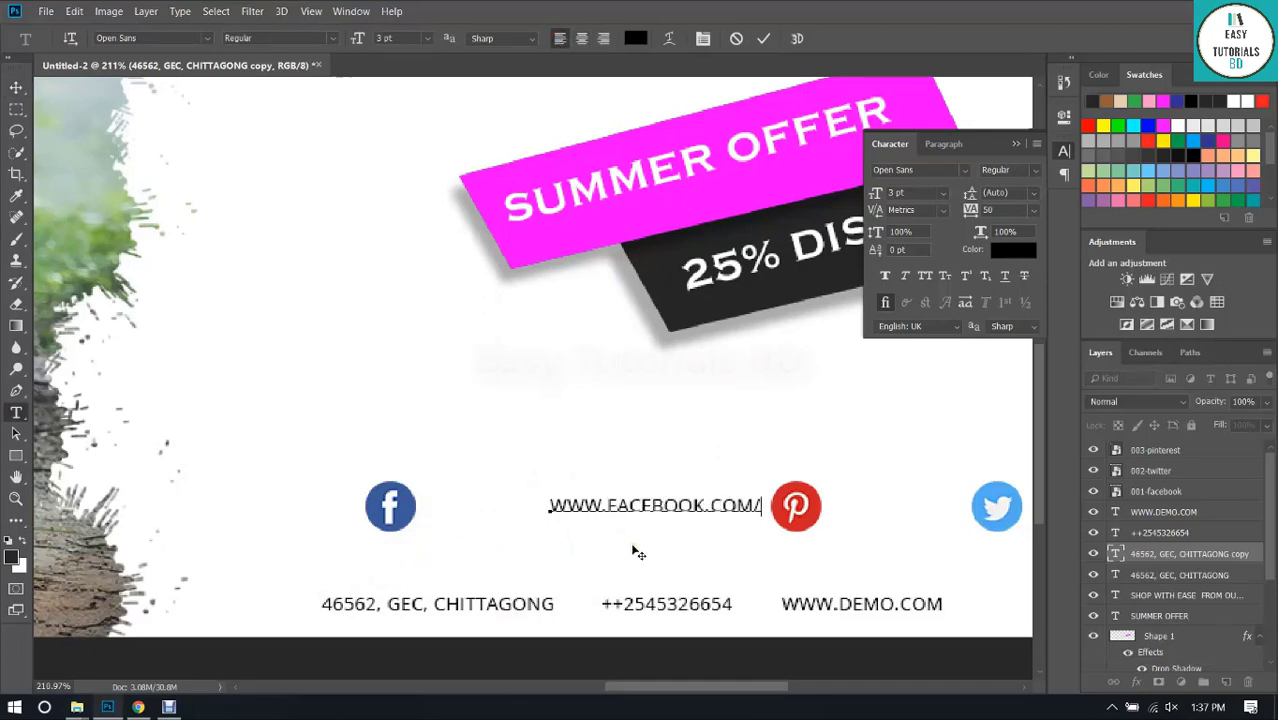
{"action": "type", "text": "USERNAME"}
Accept the Facebook address text and move it right beside the Facebook icon.
{"action": "key", "text": "ctrl+a"}
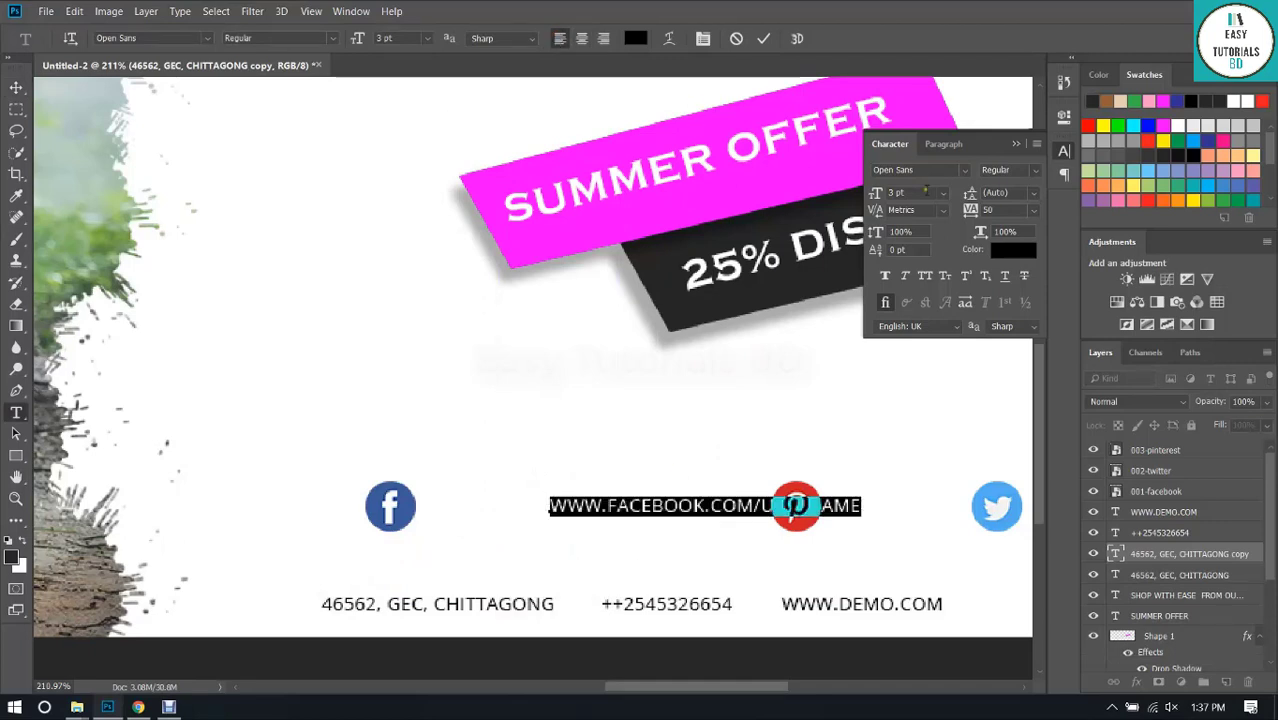
{"action": "left_click", "coordinate": [918, 192]}
{"action": "scroll", "coordinate": [918, 192], "scroll_direction": "down", "scroll_amount": 1}
{"action": "left_click", "coordinate": [763, 39]}
{"action": "key", "text": "v"}
{"action": "left_click_drag", "start_coordinate": [671, 510], "coordinate": [558, 508]}
{"action": "left_click", "coordinate": [876, 193]}
{"action": "key", "text": "Up"}
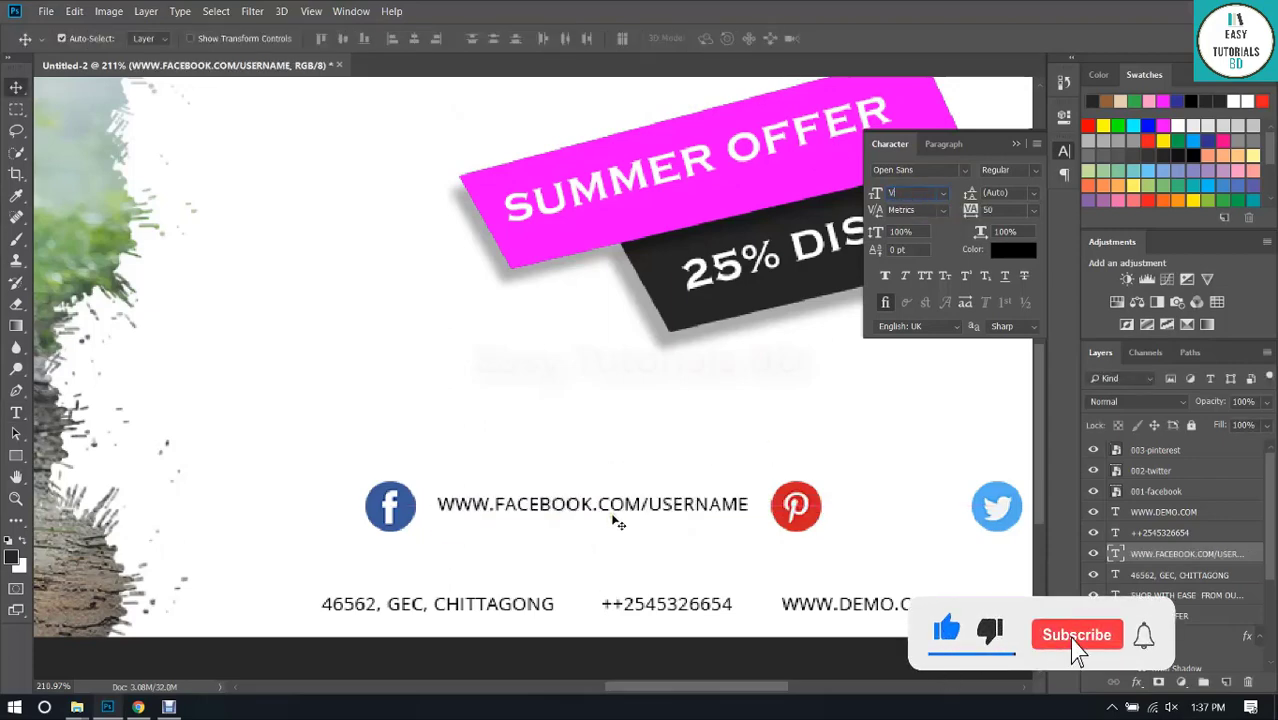
{"action": "left_click", "coordinate": [619, 538]}
{"action": "key", "text": "Return"}
Select the three social icon layers and scale them down slightly as one set.
{"action": "scroll", "coordinate": [590, 555], "scroll_direction": "down", "scroll_amount": 8}
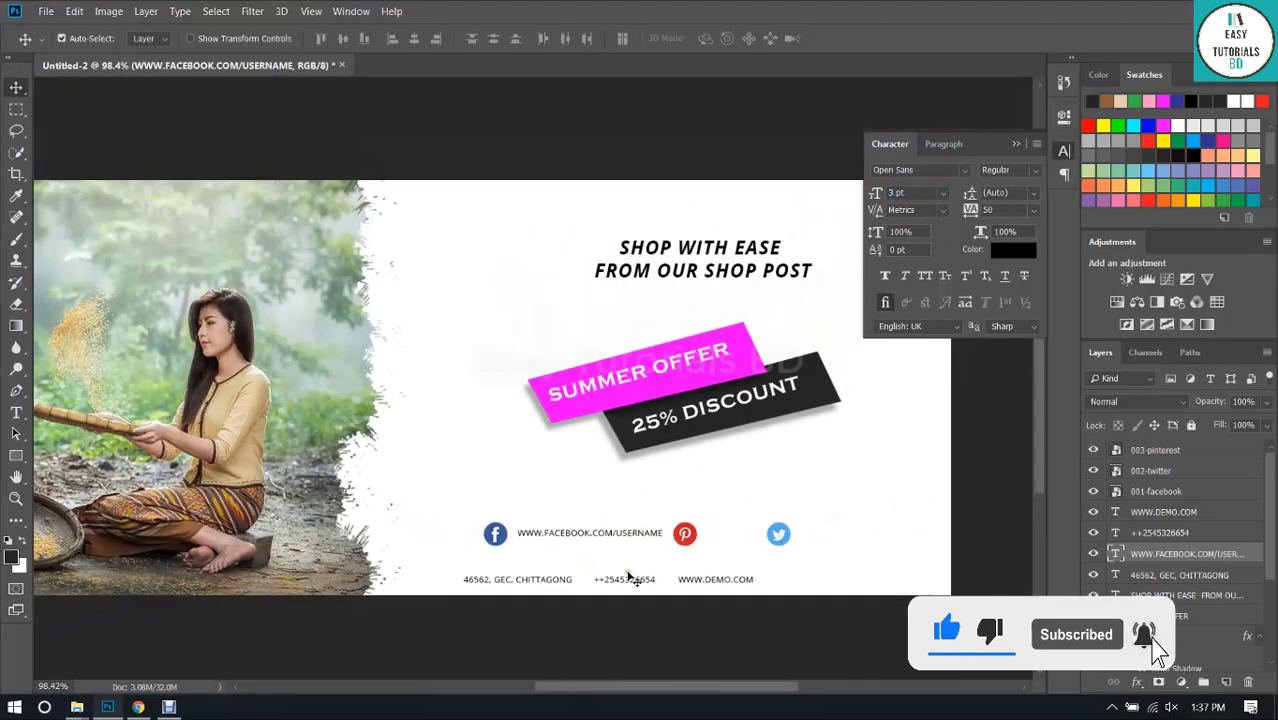
{"action": "scroll", "coordinate": [630, 578], "scroll_direction": "up", "scroll_amount": 3}
{"action": "scroll", "coordinate": [620, 585], "scroll_direction": "down", "scroll_amount": 1}
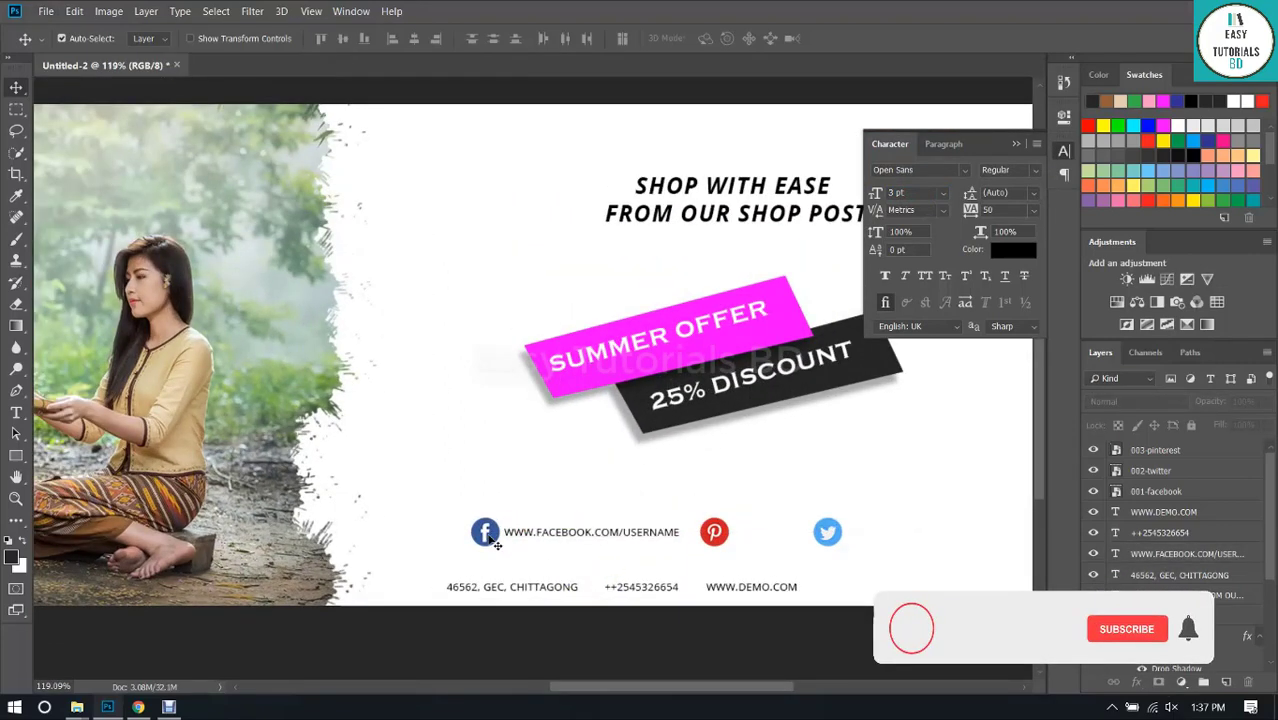
{"action": "left_click", "coordinate": [1141, 491]}
{"action": "left_click", "coordinate": [1155, 452], "text": "shift"}
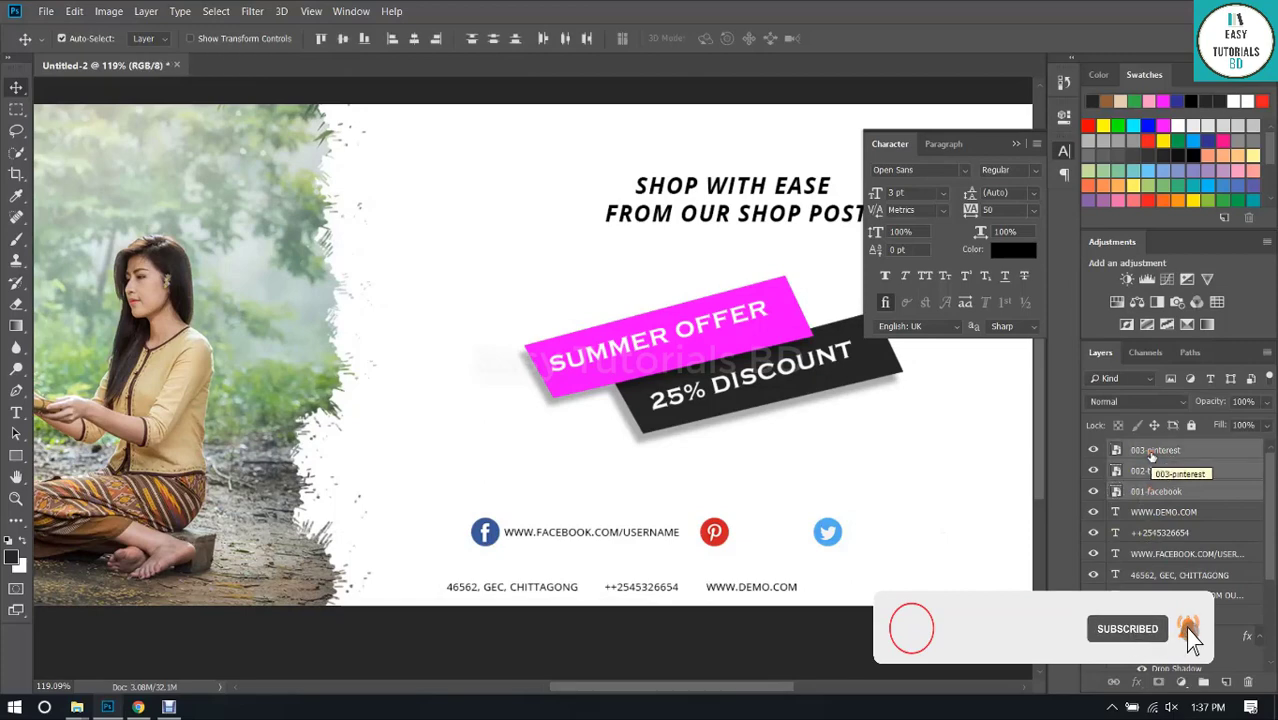
{"action": "key", "text": "ctrl+t"}
{"action": "left_click_drag", "start_coordinate": [837, 519], "coordinate": [795, 522]}
{"action": "left_click", "coordinate": [752, 39]}
Line up the Facebook icon and its address text with the start of the contact line and tighten the icon spacing.
{"action": "scroll", "coordinate": [524, 531], "scroll_direction": "up", "scroll_amount": 4}
{"action": "scroll", "coordinate": [523, 534], "scroll_direction": "up", "scroll_amount": 3}
{"action": "left_click_drag", "start_coordinate": [523, 534], "coordinate": [390, 548]}
{"action": "key", "text": "ctrl+z"}
{"action": "left_click", "coordinate": [519, 457]}
{"action": "left_click_drag", "start_coordinate": [544, 525], "coordinate": [495, 530]}
{"action": "left_click", "coordinate": [600, 578]}
{"action": "left_click_drag", "start_coordinate": [739, 576], "coordinate": [556, 576]}
{"action": "left_click_drag", "start_coordinate": [690, 540], "coordinate": [670, 540]}
{"action": "left_click_drag", "start_coordinate": [753, 577], "coordinate": [510, 580]}
Duplicate the Facebook address text together with the Pinterest icon, placing the text copy beside the original Pinterest icon.
{"action": "scroll", "coordinate": [520, 575], "scroll_direction": "down", "scroll_amount": 5}
{"action": "left_click_drag", "start_coordinate": [577, 551], "coordinate": [709, 555]}
{"action": "left_click", "coordinate": [549, 566]}
{"action": "left_click_drag", "start_coordinate": [262, 551], "coordinate": [530, 552]}
{"action": "key", "text": "ctrl+z"}
{"action": "left_click_drag", "start_coordinate": [286, 552], "coordinate": [532, 553]}
{"action": "left_click_drag", "start_coordinate": [490, 553], "coordinate": [515, 554]}
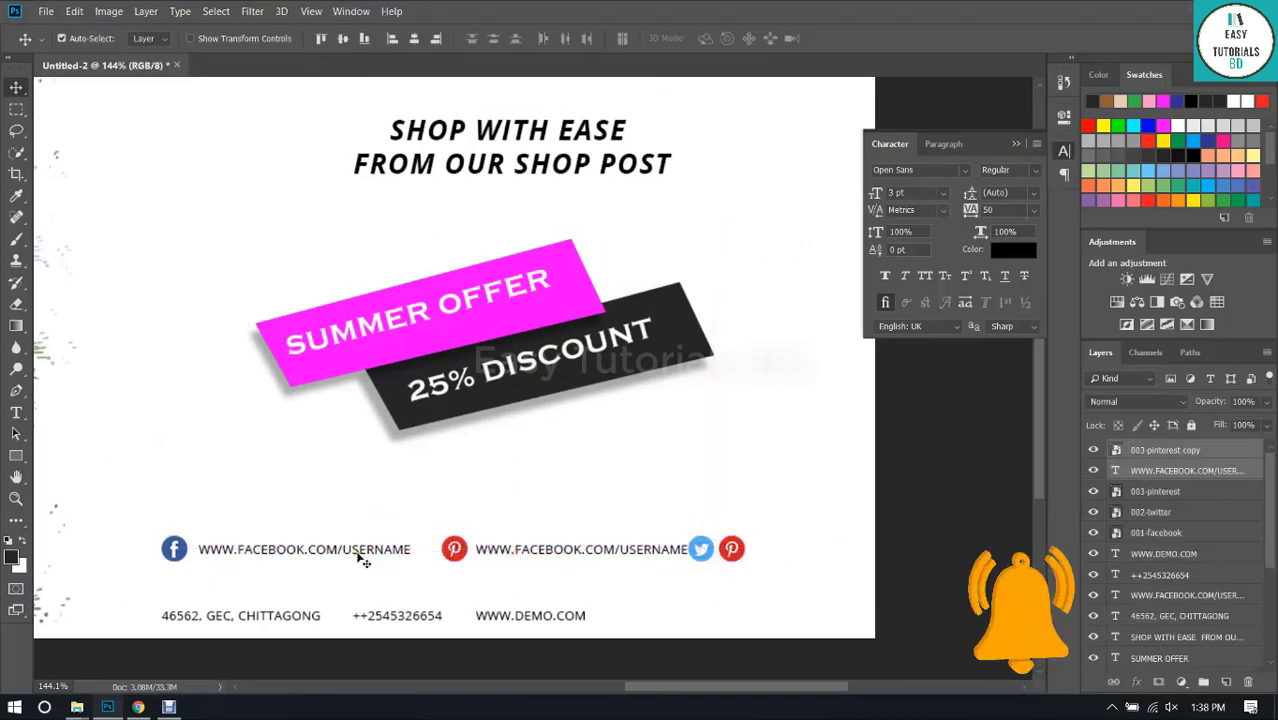
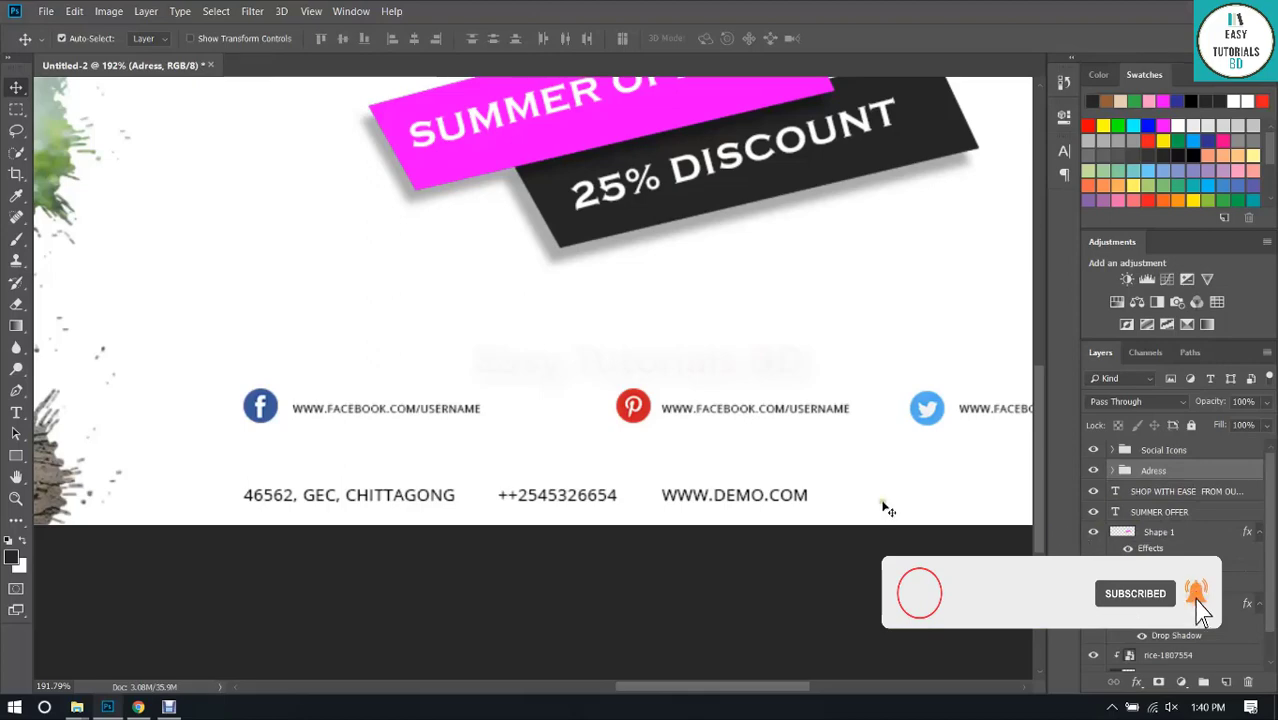
Identify the tagline's text layer by toggling its visibility and rename it HEADING.
{"action": "scroll", "coordinate": [736, 357], "scroll_direction": "down", "scroll_amount": 5}
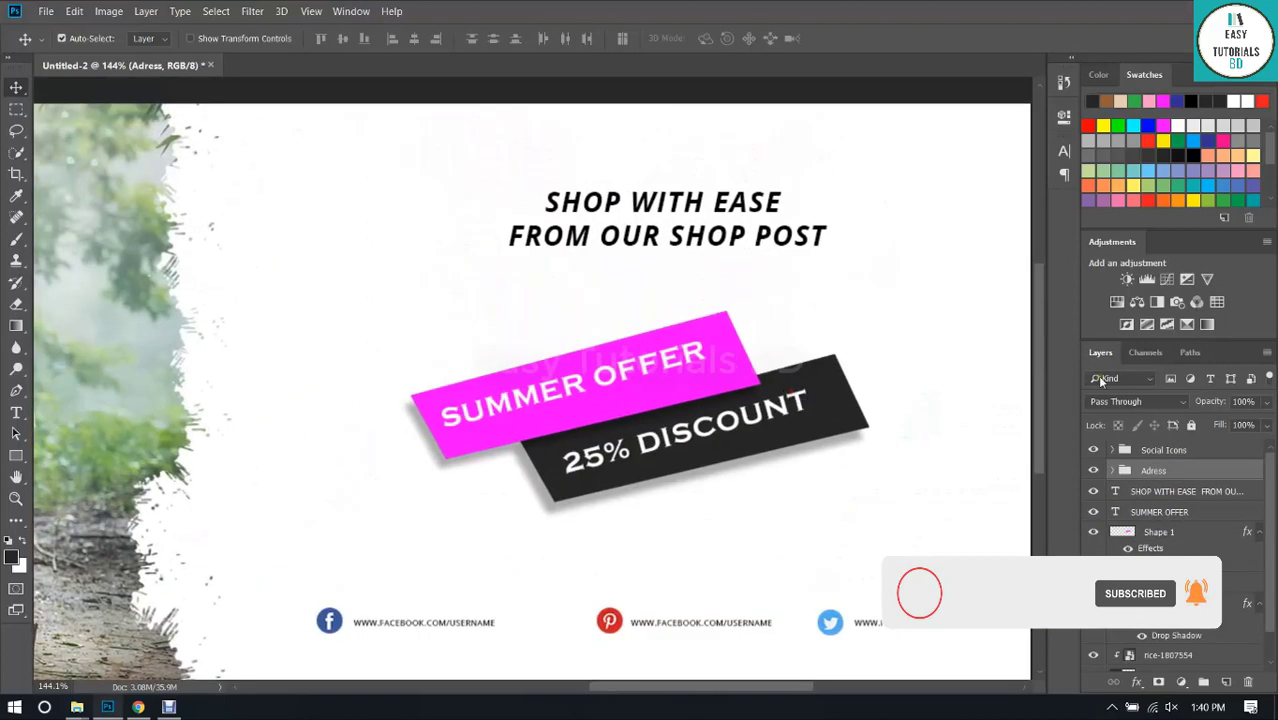
{"action": "left_click", "coordinate": [1094, 491]}
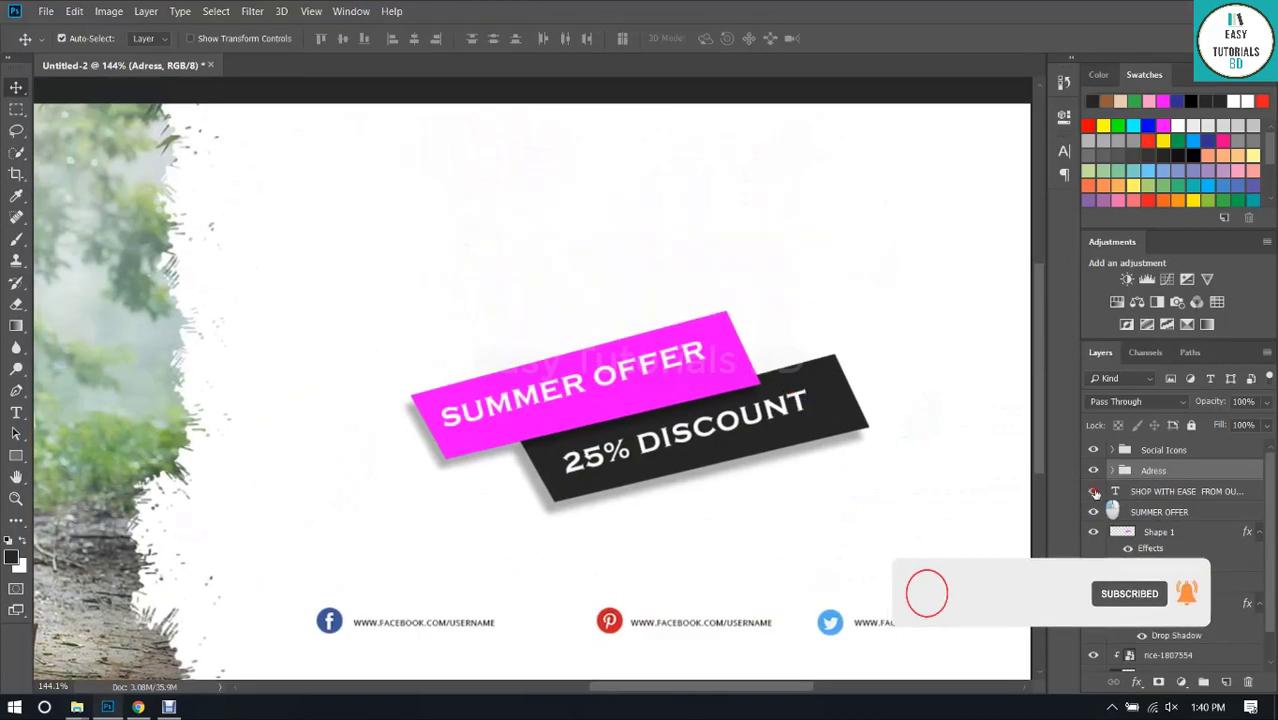
{"action": "left_click", "coordinate": [1094, 491]}
{"action": "double_click", "coordinate": [1165, 491]}
{"action": "type", "text": "HEADING"}
{"action": "key", "text": "Return"}
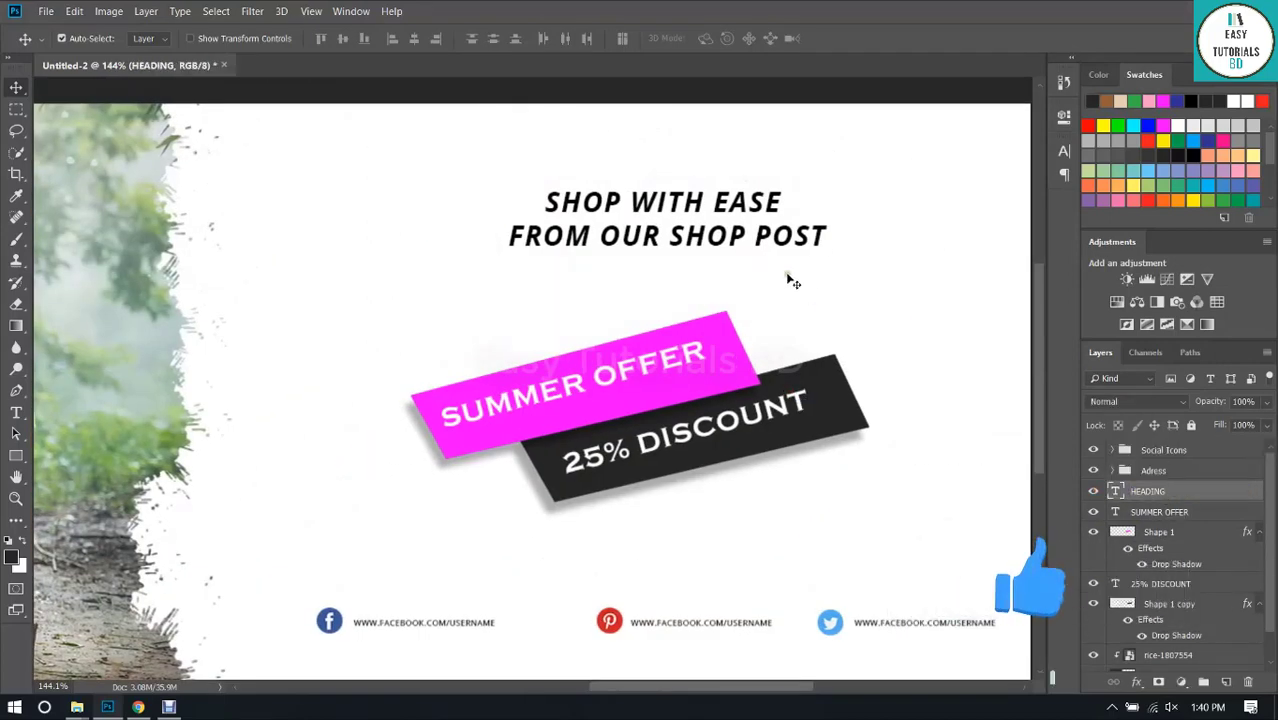
Identify the summer offer text and its magenta shape by toggling visibility, and group them as TAG 1.
{"action": "left_click", "coordinate": [1095, 492]}
{"action": "left_click", "coordinate": [1095, 492]}
{"action": "left_click", "coordinate": [1095, 512]}
{"action": "left_click", "coordinate": [1095, 512]}
{"action": "left_click", "coordinate": [1095, 532]}
{"action": "left_click", "coordinate": [1095, 532]}
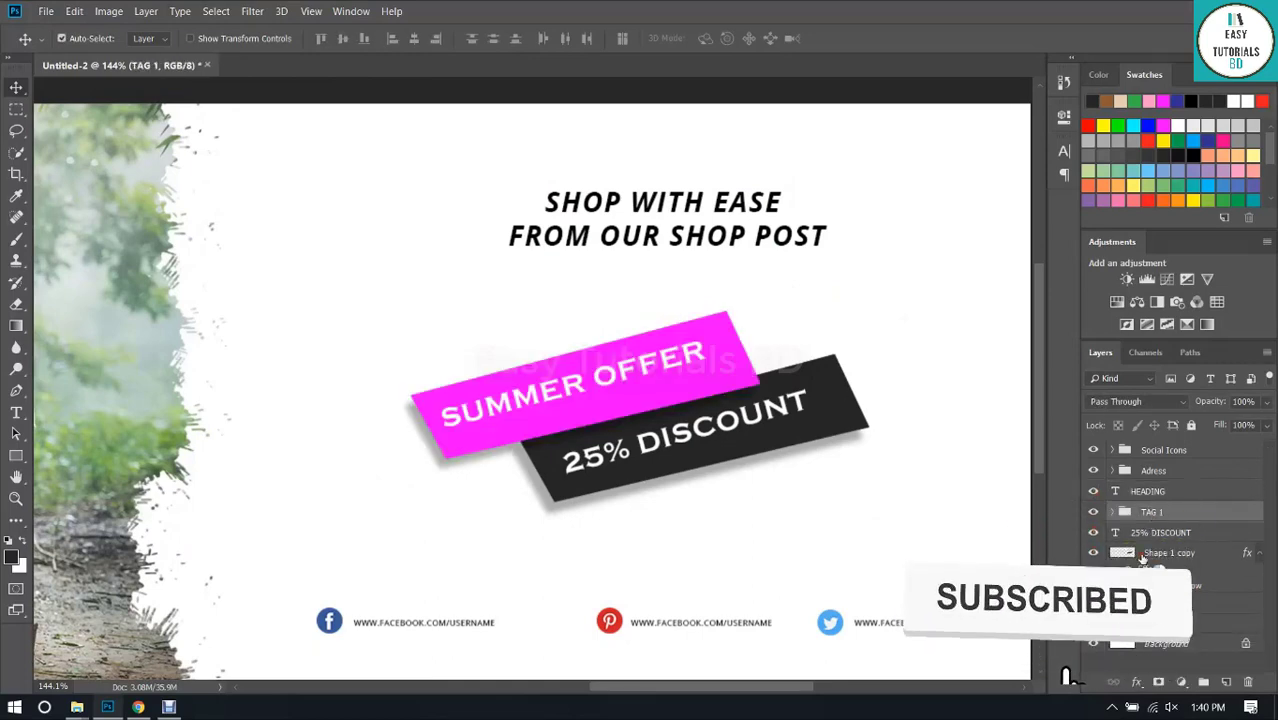
Group the 25% DISCOUNT text with its dark shape and name the group TAG 2.
{"action": "left_click", "coordinate": [1160, 554]}
{"action": "left_click", "coordinate": [1161, 534], "text": "shift"}
{"action": "key", "text": "ctrl+g"}
{"action": "double_click", "coordinate": [1161, 533]}
{"action": "type", "text": "TAG 2"}
{"action": "key", "text": "Return"}
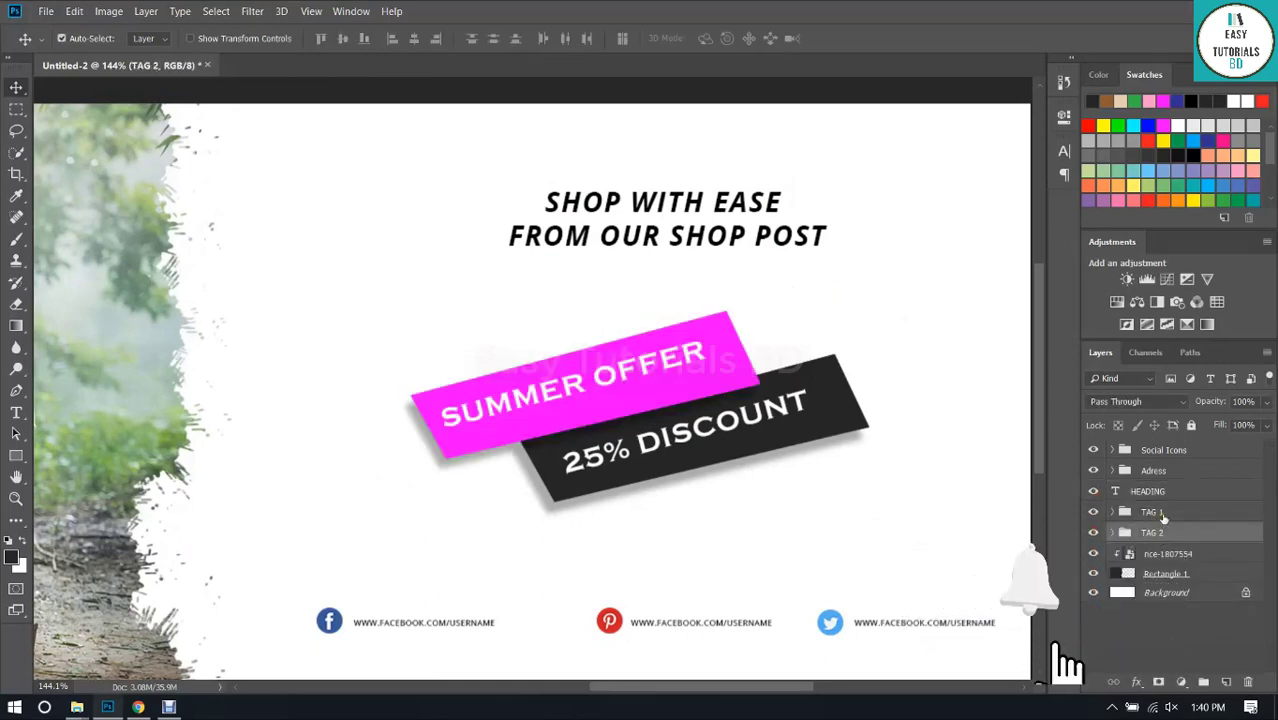
Group the HEADING layer with TAG 1 and TAG 2 and name the group Offer details.
{"action": "left_click", "coordinate": [1163, 514]}
{"action": "left_click", "coordinate": [1162, 533]}
{"action": "left_click", "coordinate": [1160, 491], "text": "shift"}
{"action": "key", "text": "ctrl+g"}
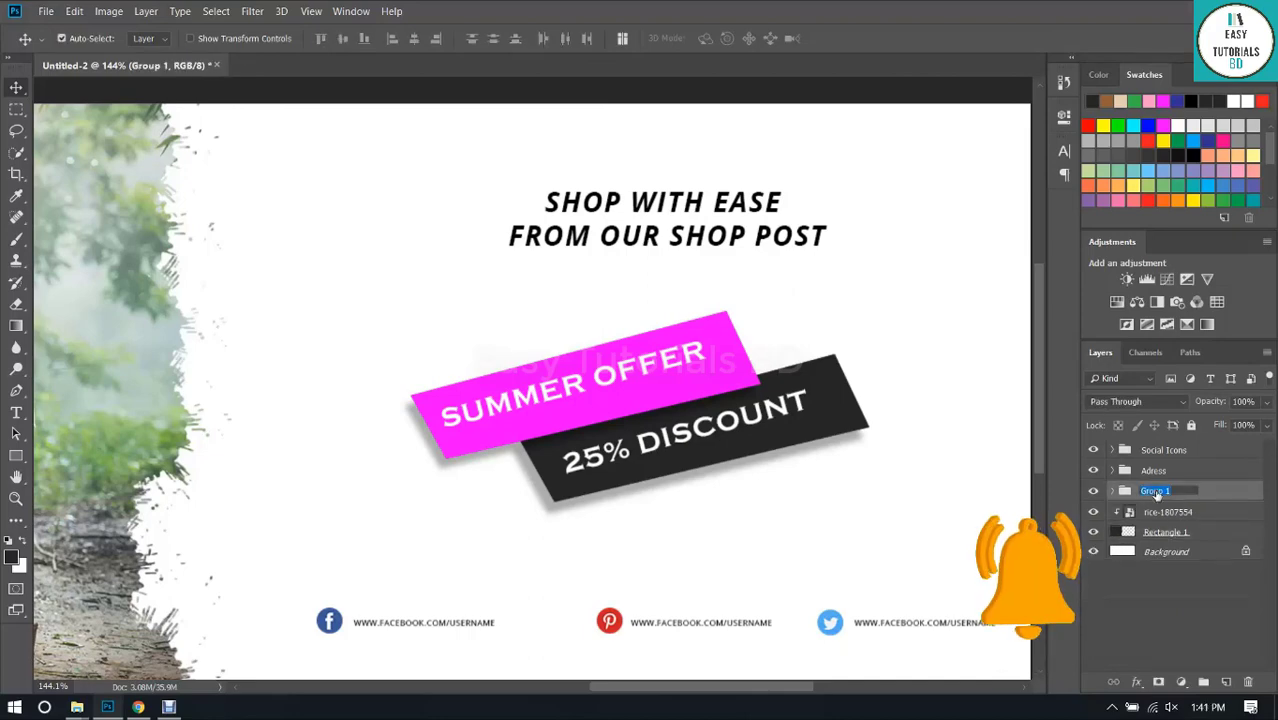
{"action": "type", "text": "Offer de"}
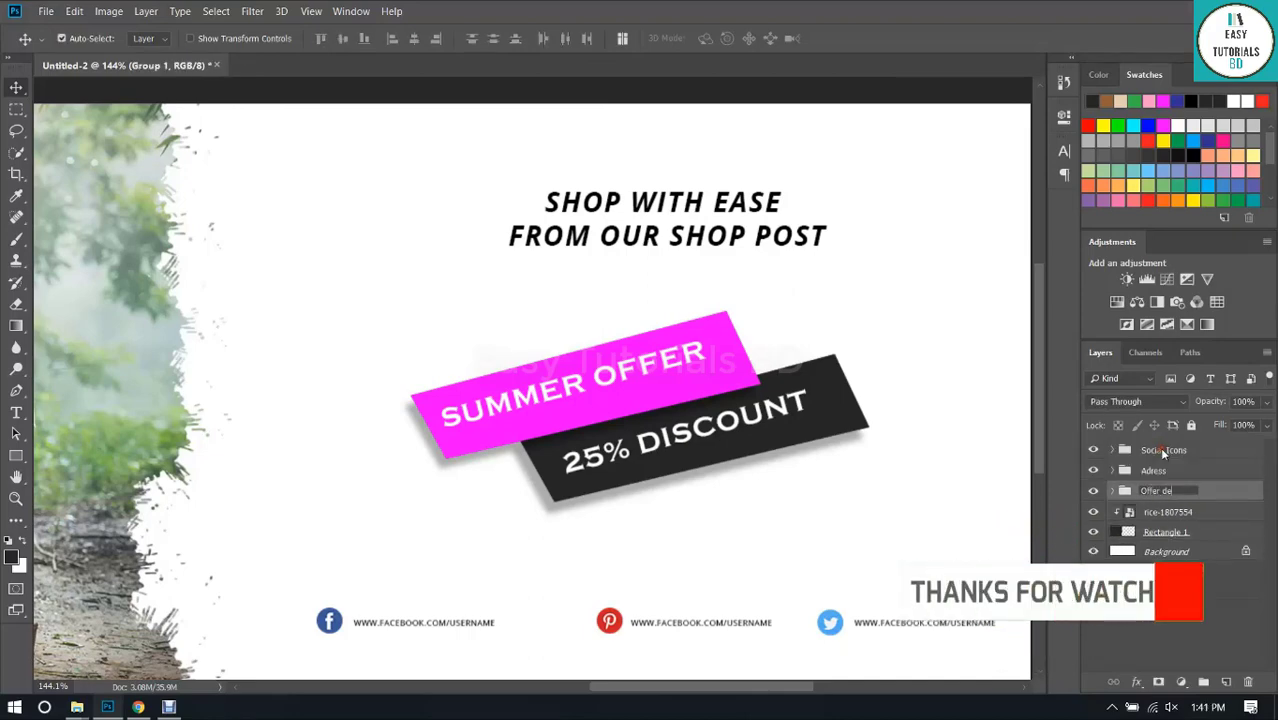
{"action": "type", "text": "tails"}
{"action": "key", "text": "Return"}
Group the rice photo layer with Rectangle 1 and name the group Pictures.
{"action": "scroll", "coordinate": [880, 539], "scroll_direction": "down", "scroll_amount": 5}
{"action": "mouse_move", "coordinate": [1093, 512]}
{"action": "left_mouse_down"}
{"action": "mouse_move", "coordinate": [1093, 532]}
{"action": "mouse_move", "coordinate": [1093, 514]}
{"action": "left_mouse_up"}
{"action": "left_click", "coordinate": [1168, 515]}
{"action": "left_click", "coordinate": [1162, 533], "text": "ctrl"}
{"action": "key", "text": "ctrl+g"}
{"action": "double_click", "coordinate": [1155, 512]}
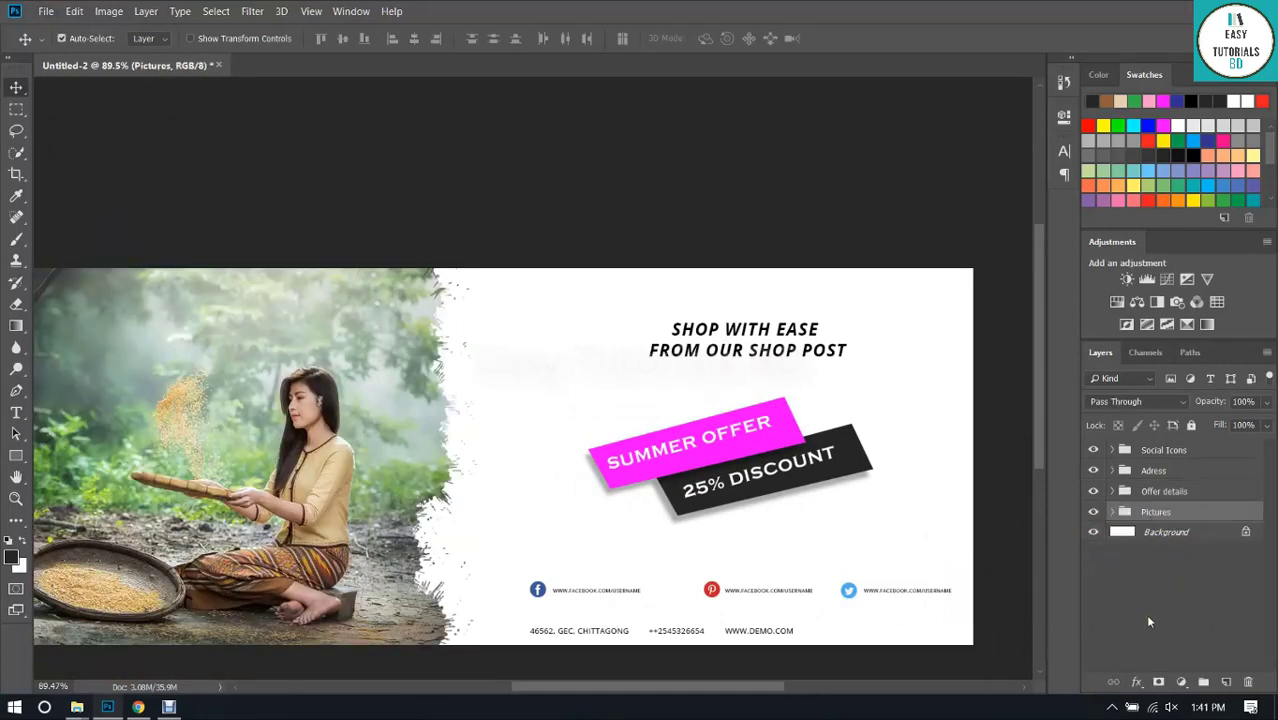
{"action": "scroll", "coordinate": [768, 412], "scroll_direction": "down", "scroll_amount": 2}
{"action": "scroll", "coordinate": [780, 375], "scroll_direction": "up", "scroll_amount": 4}
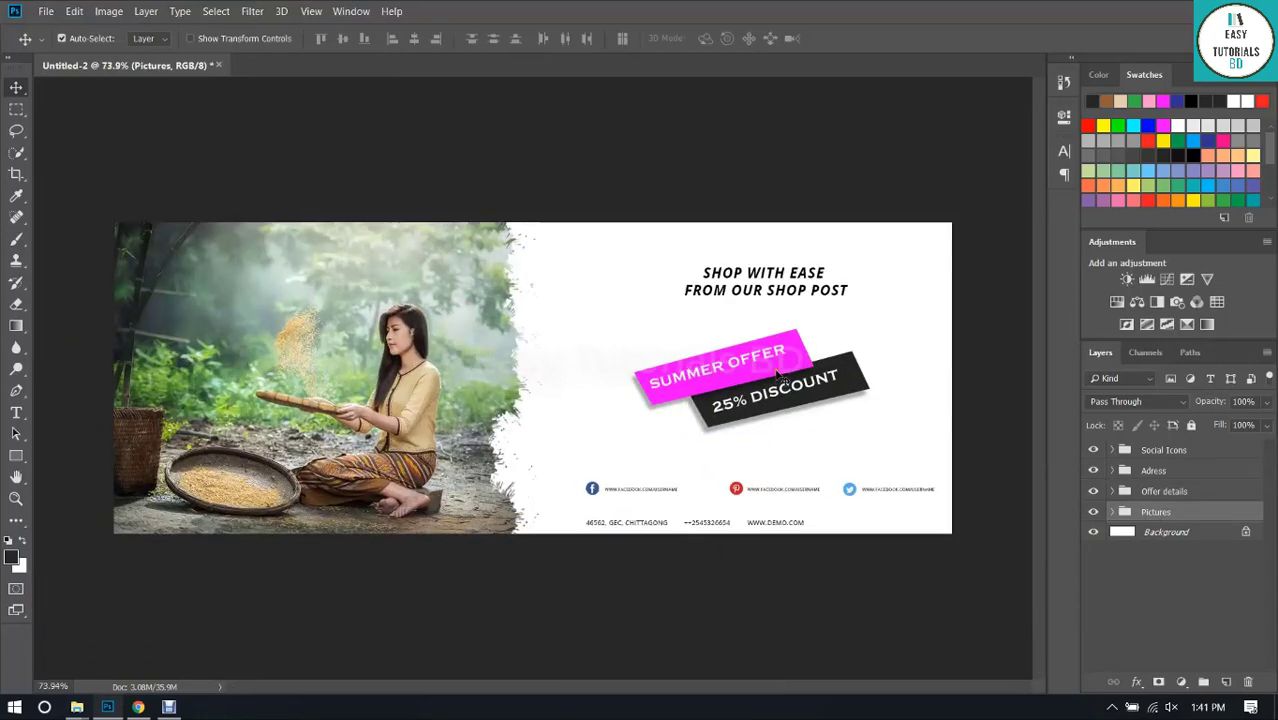
{"action": "scroll", "coordinate": [785, 309], "scroll_direction": "up", "scroll_amount": 2}
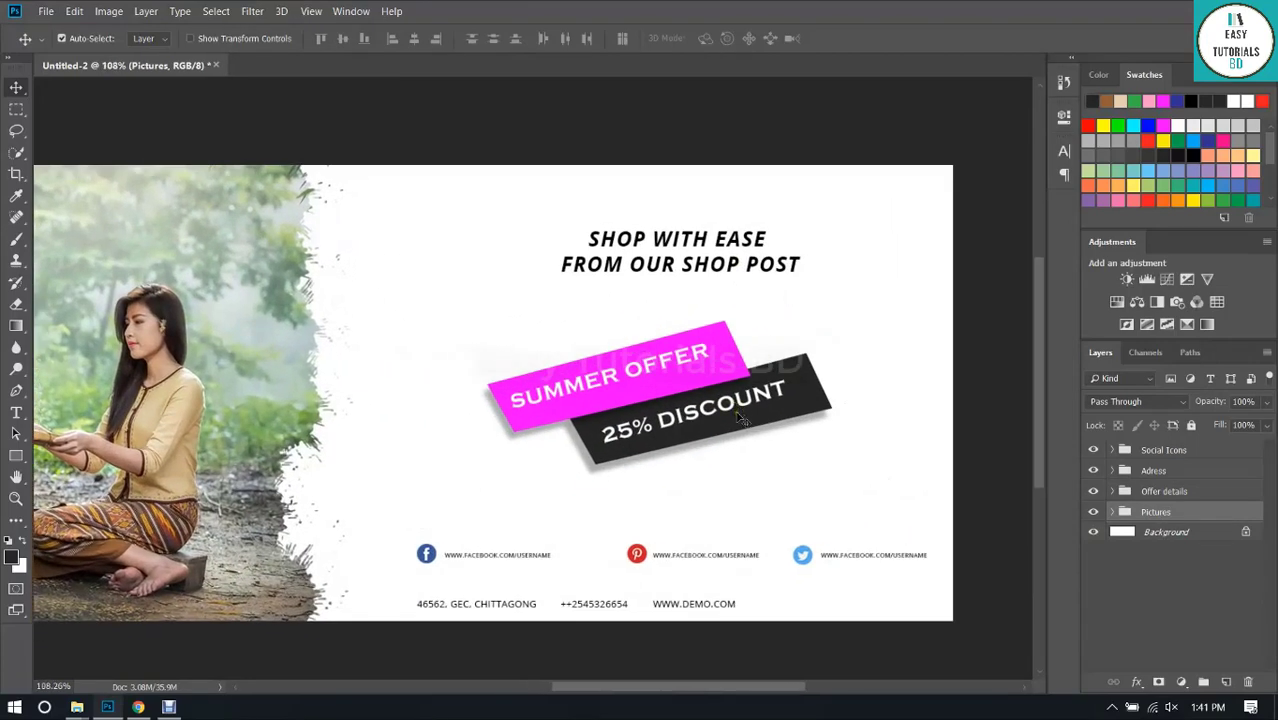
Switch to Chrome and open the Freepik website in a new tab.
{"action": "left_click", "coordinate": [138, 707]}
{"action": "key", "text": "ctrl+t"}
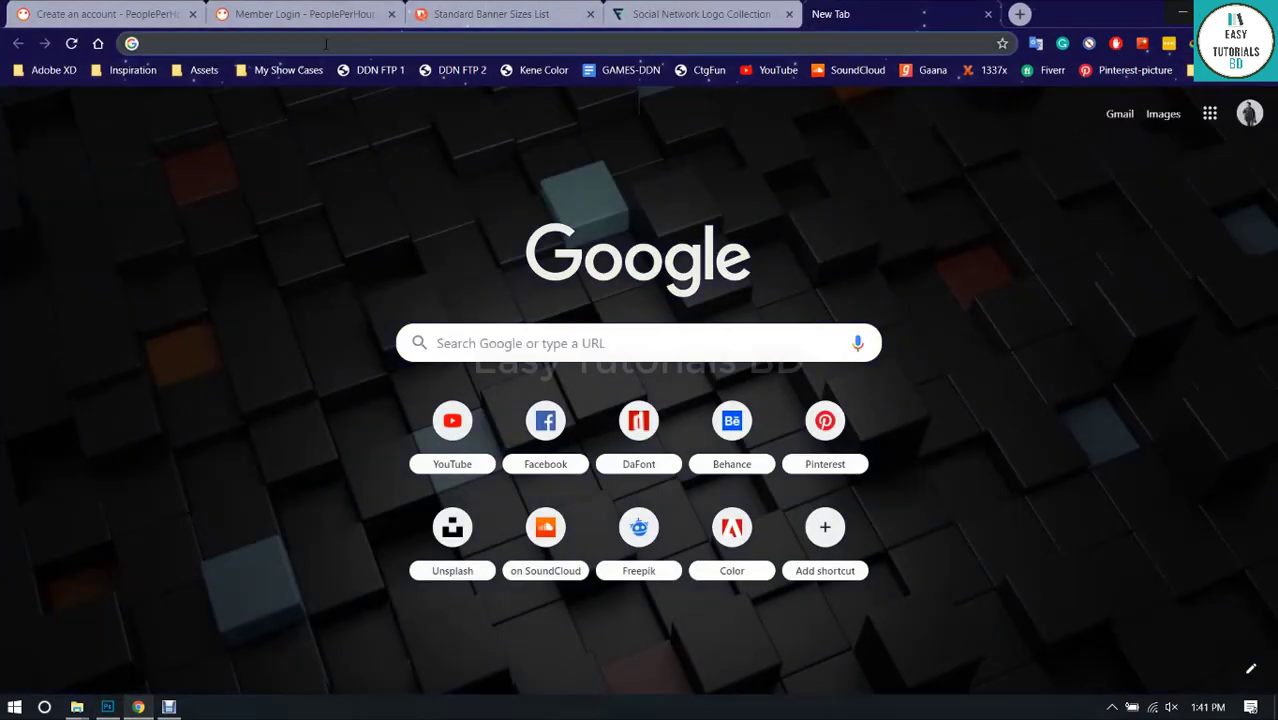
{"action": "type", "text": "freepik"}
{"action": "key", "text": "Return"}
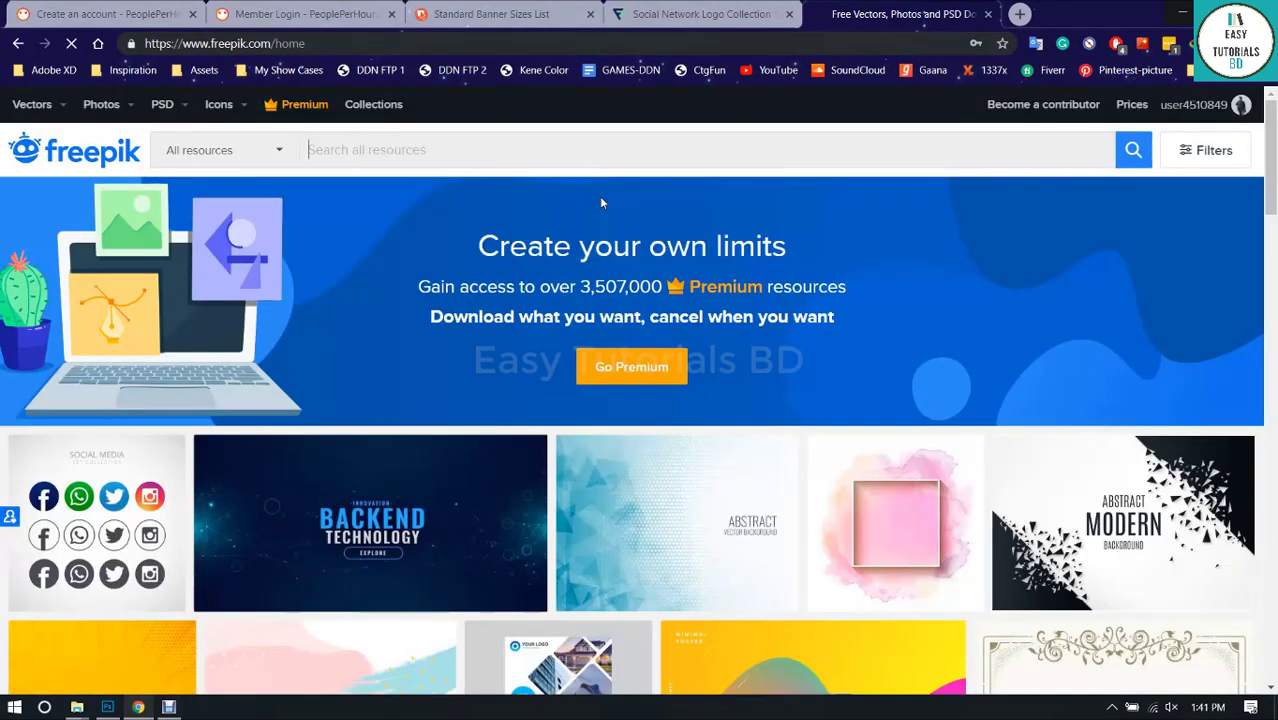
Search Freepik's PSD resources for background and browse the first page of results.
{"action": "left_click", "coordinate": [205, 158]}
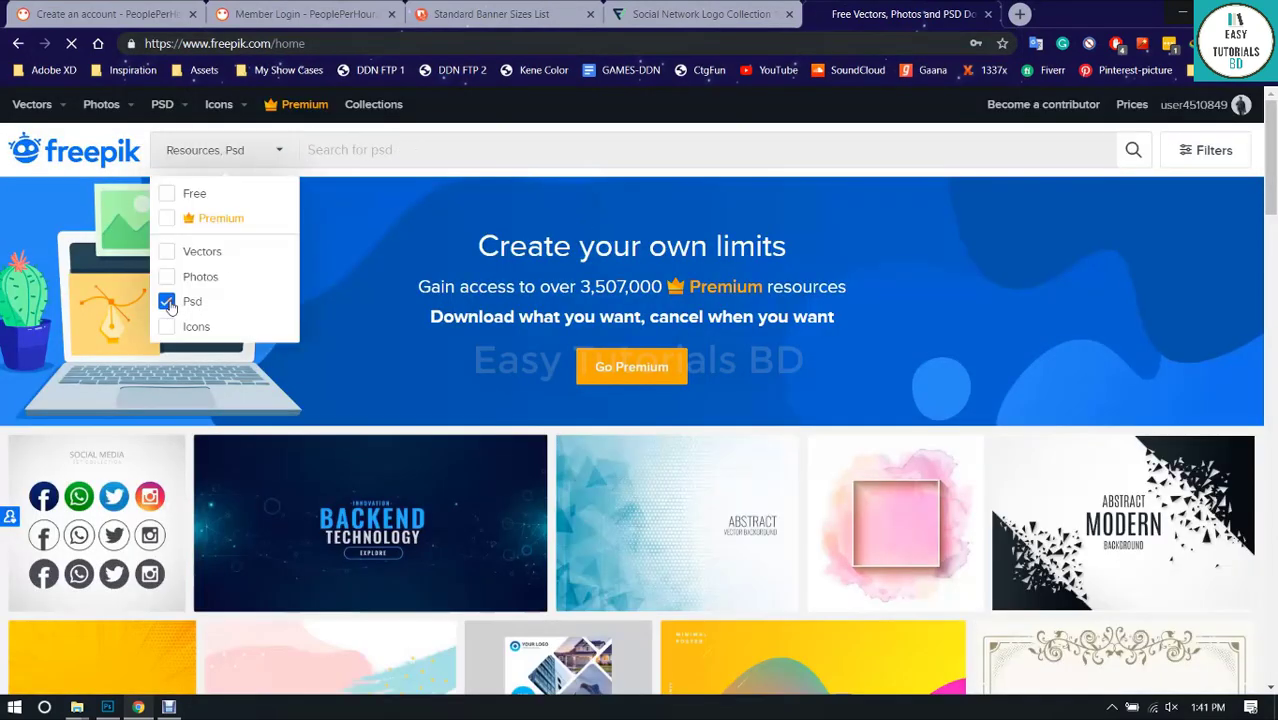
{"action": "left_click", "coordinate": [376, 151]}
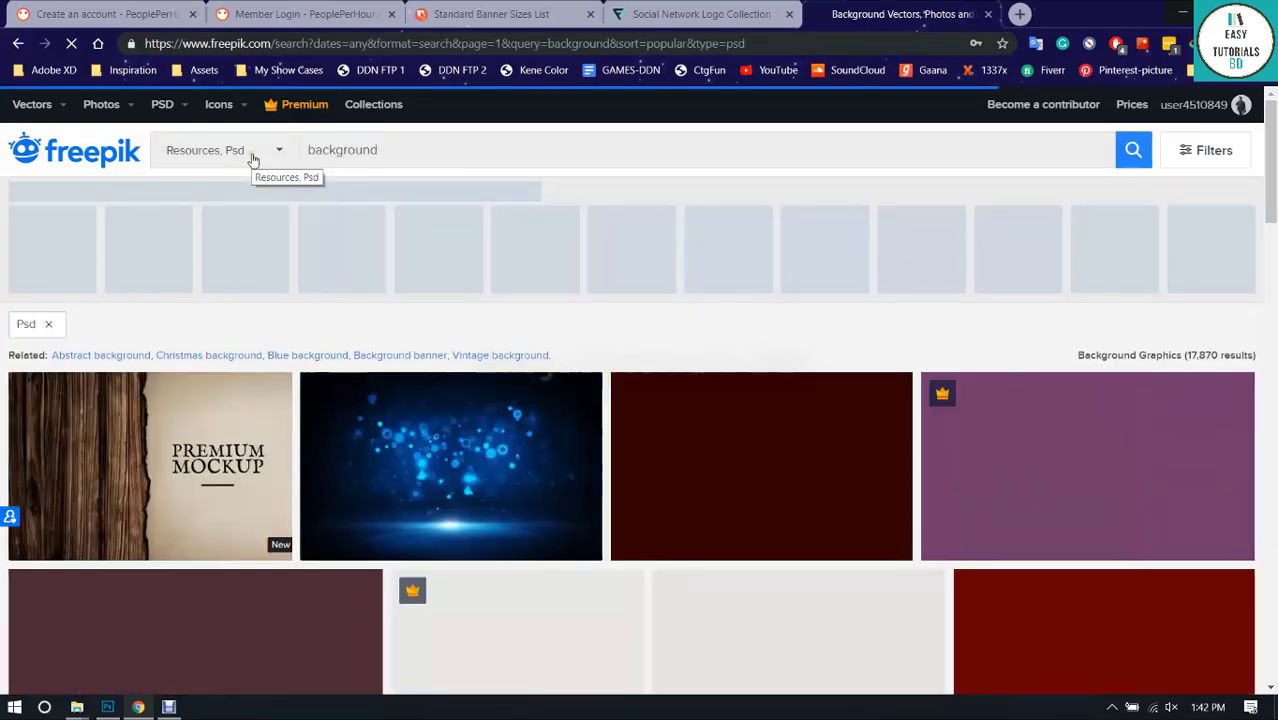
{"action": "scroll", "coordinate": [290, 211], "scroll_direction": "down", "scroll_amount": 20}
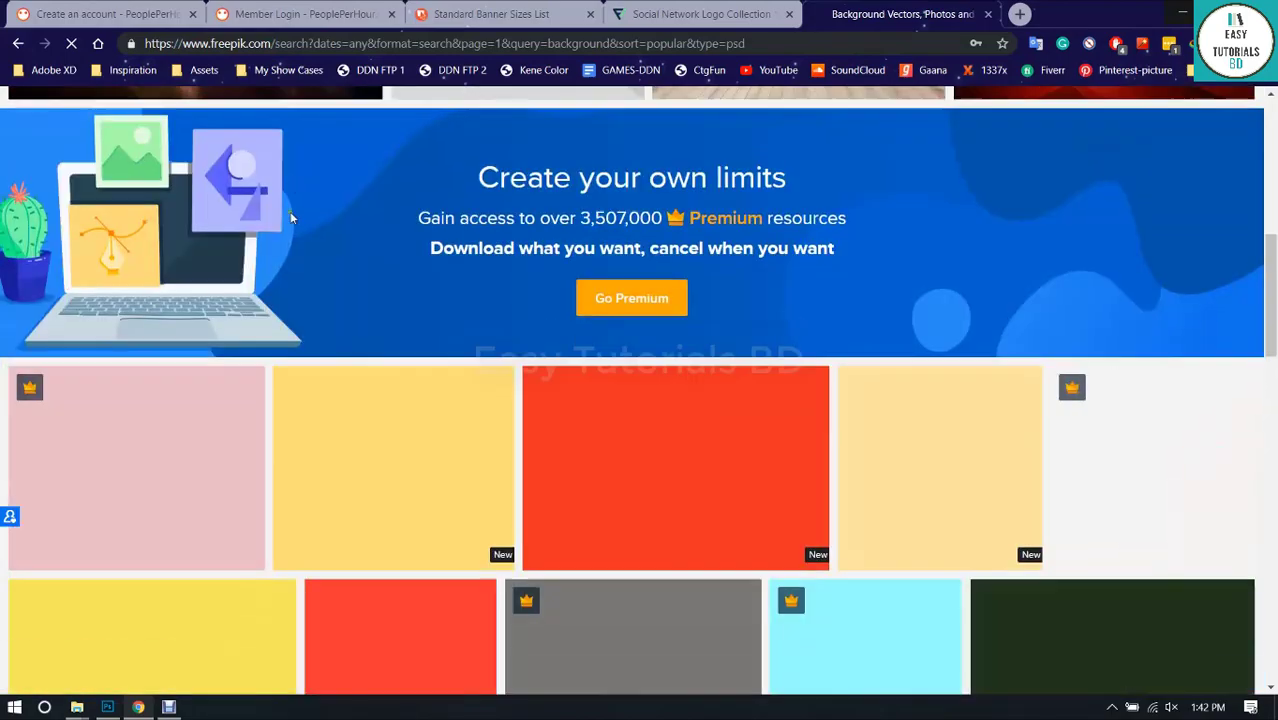
{"action": "scroll", "coordinate": [461, 272], "scroll_direction": "down", "scroll_amount": 2}
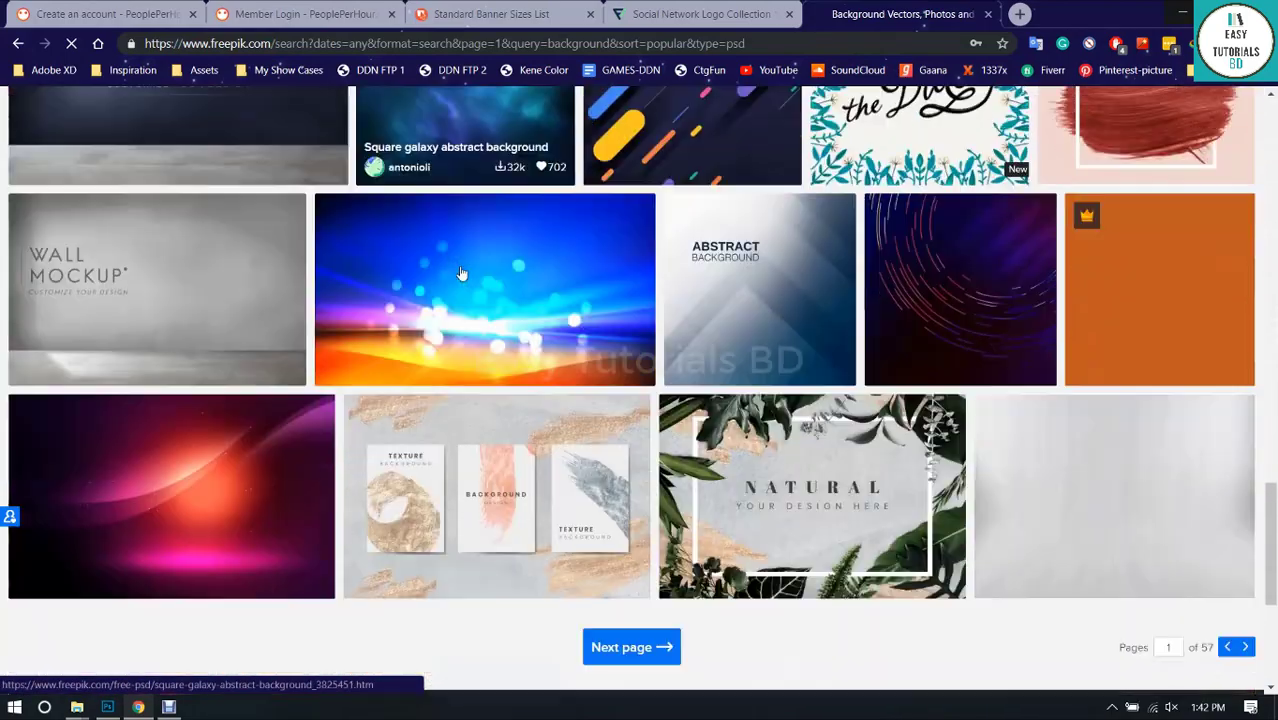
{"action": "scroll", "coordinate": [560, 280], "scroll_direction": "up", "scroll_amount": 2}
{"action": "scroll", "coordinate": [606, 322], "scroll_direction": "up", "scroll_amount": 3}
{"action": "scroll", "coordinate": [610, 324], "scroll_direction": "up", "scroll_amount": 20}
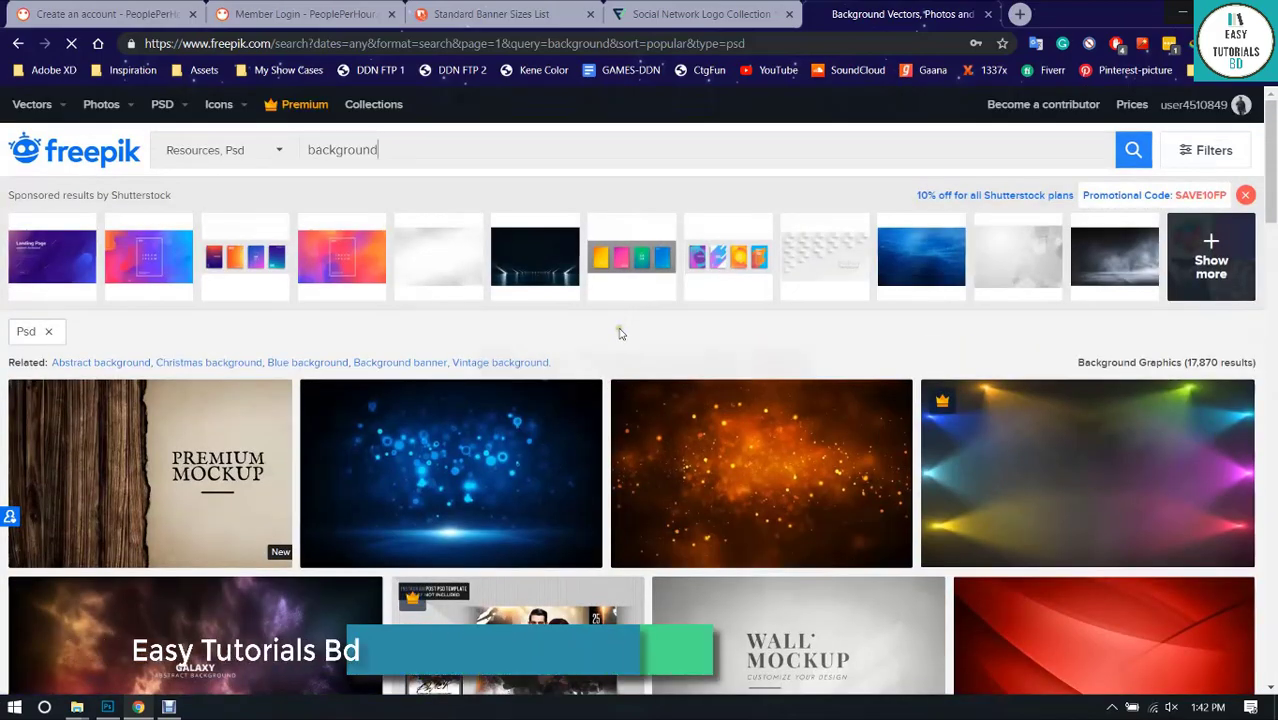
Replace the PSD filter with Free and Photos, repeat the background search and look through the pictures.
{"action": "left_click", "coordinate": [275, 152]}
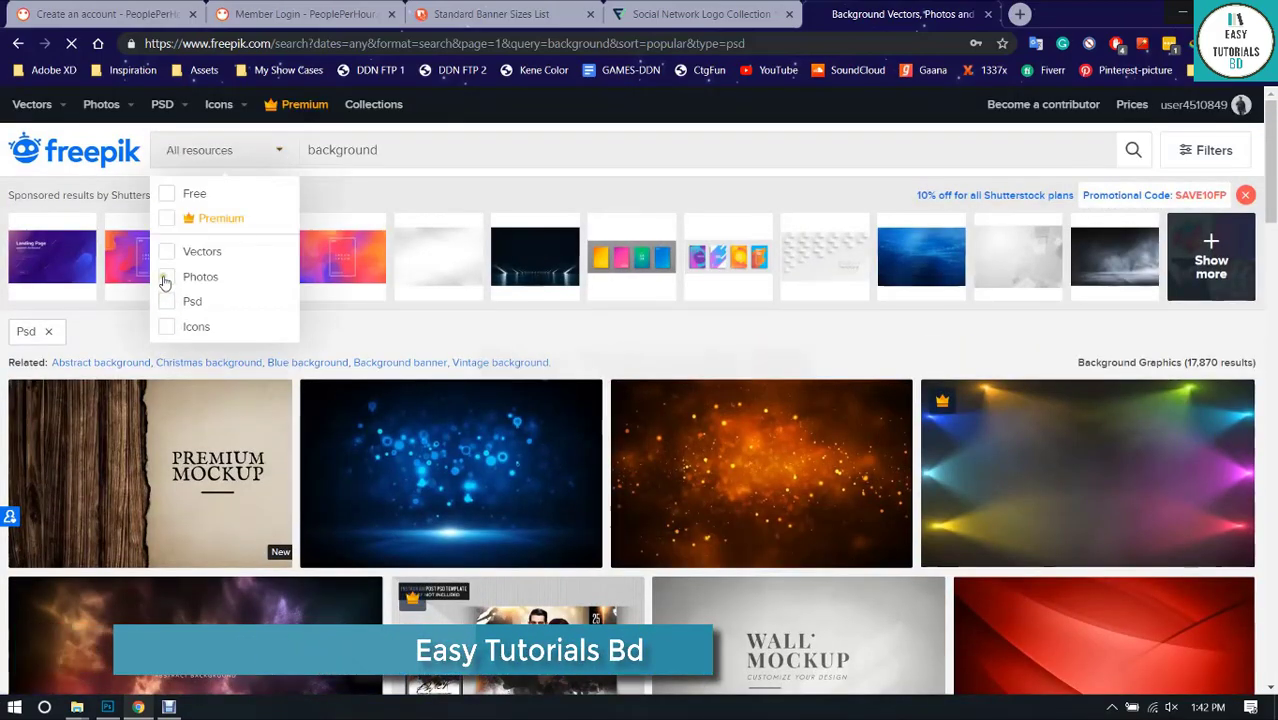
{"action": "left_click", "coordinate": [166, 193]}
{"action": "left_click", "coordinate": [401, 150]}
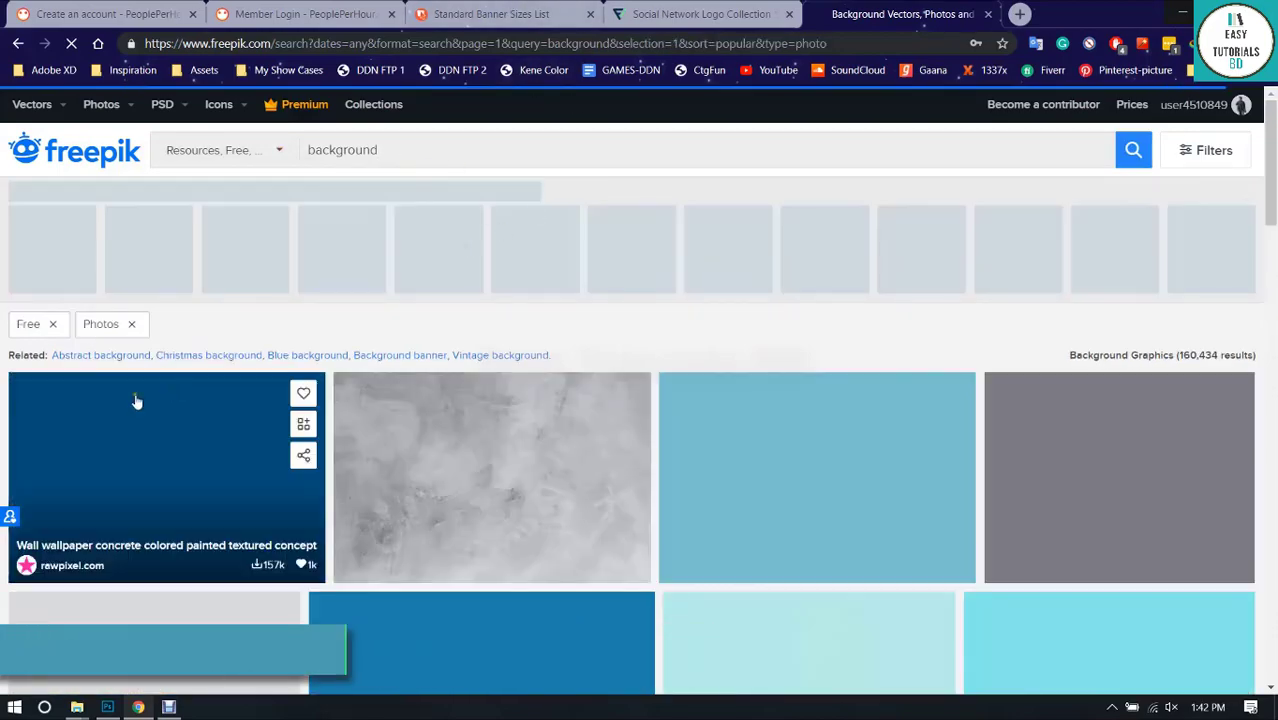
{"action": "scroll", "coordinate": [70, 419], "scroll_direction": "down", "scroll_amount": 1}
{"action": "scroll", "coordinate": [70, 419], "scroll_direction": "down", "scroll_amount": 10}
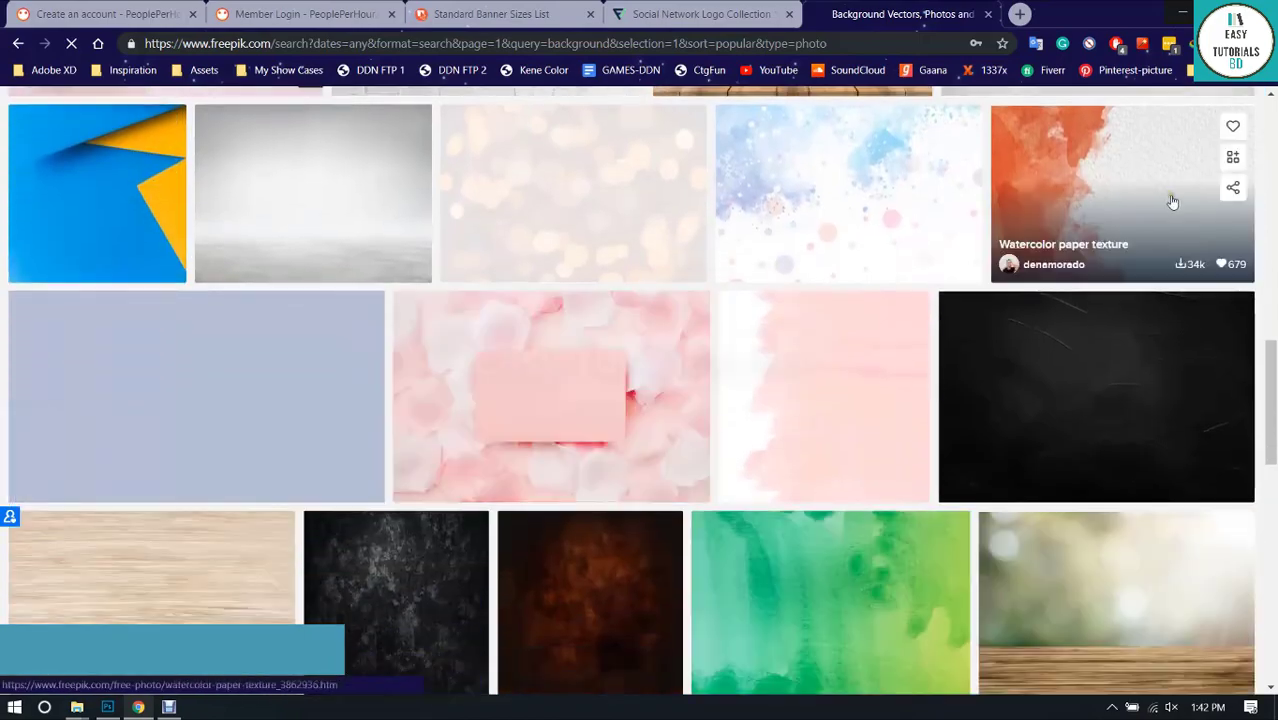
Download the Watercolor paper texture photo and close its detail page.
{"action": "left_click", "coordinate": [1163, 200]}
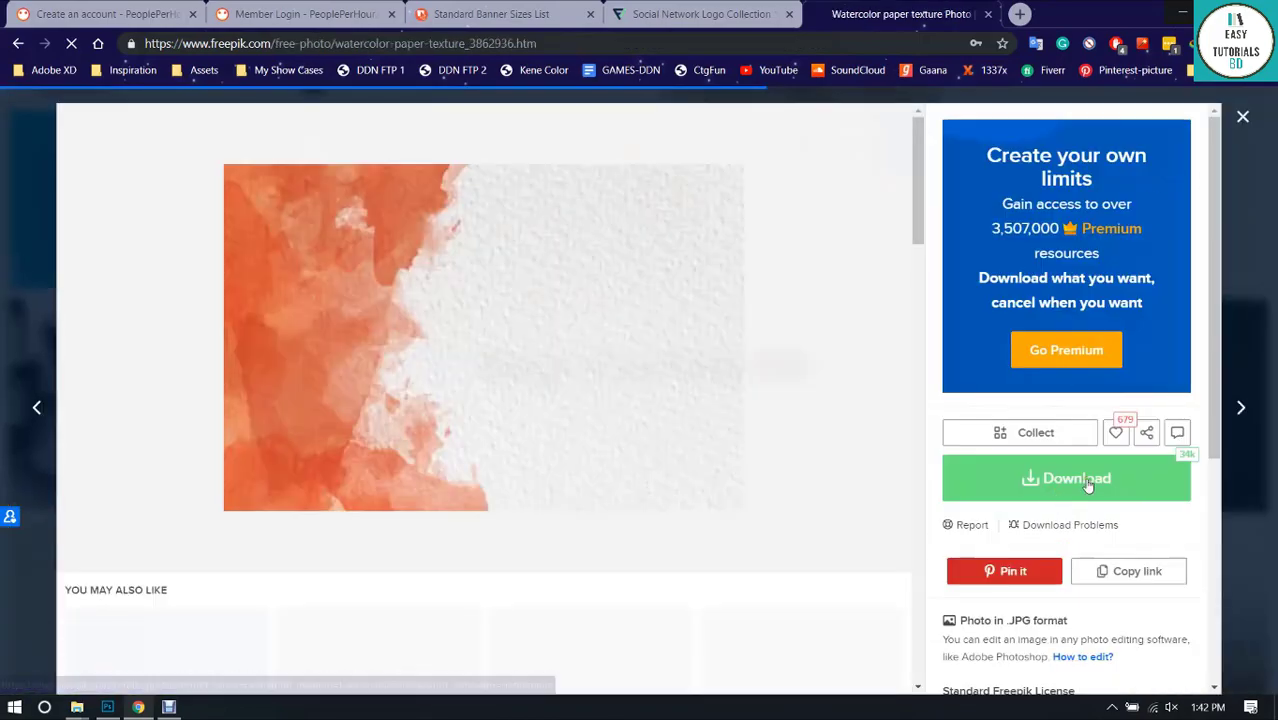
{"action": "left_click", "coordinate": [1088, 484]}
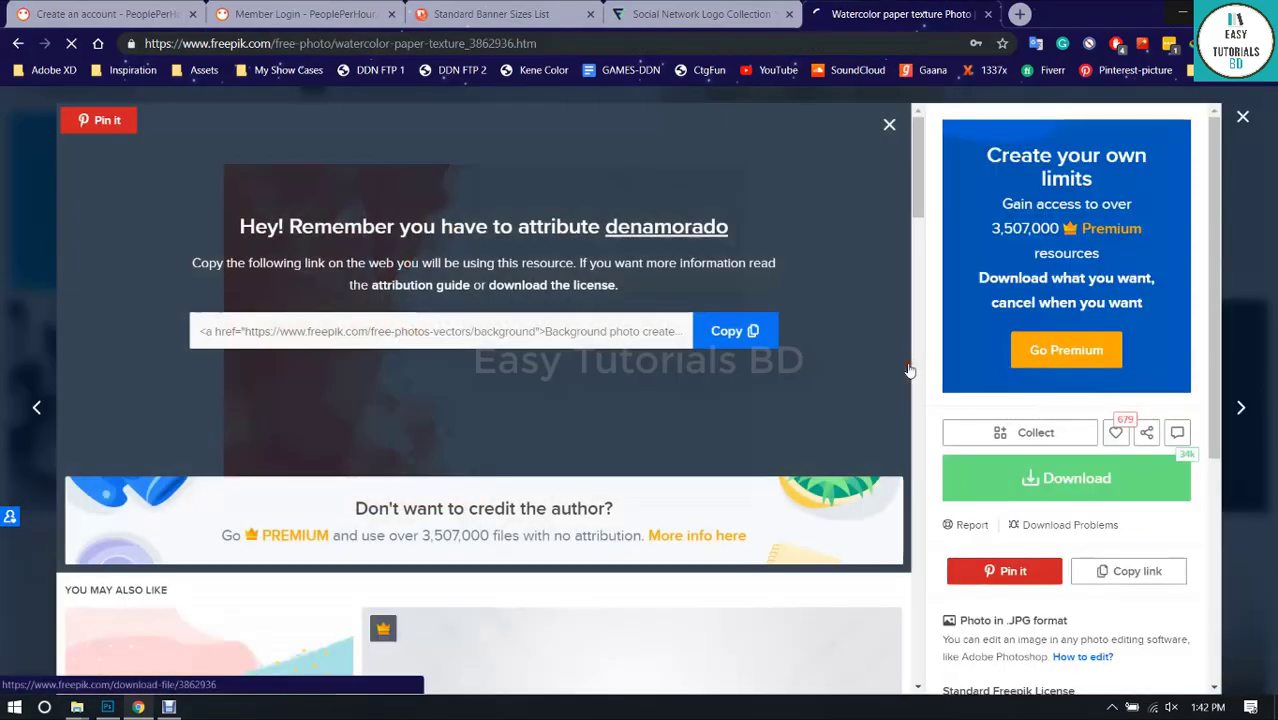
{"action": "left_click", "coordinate": [634, 428]}
{"action": "left_click", "coordinate": [1243, 118]}
Search the free photos for summer background.
{"action": "scroll", "coordinate": [556, 191], "scroll_direction": "up", "scroll_amount": 10}
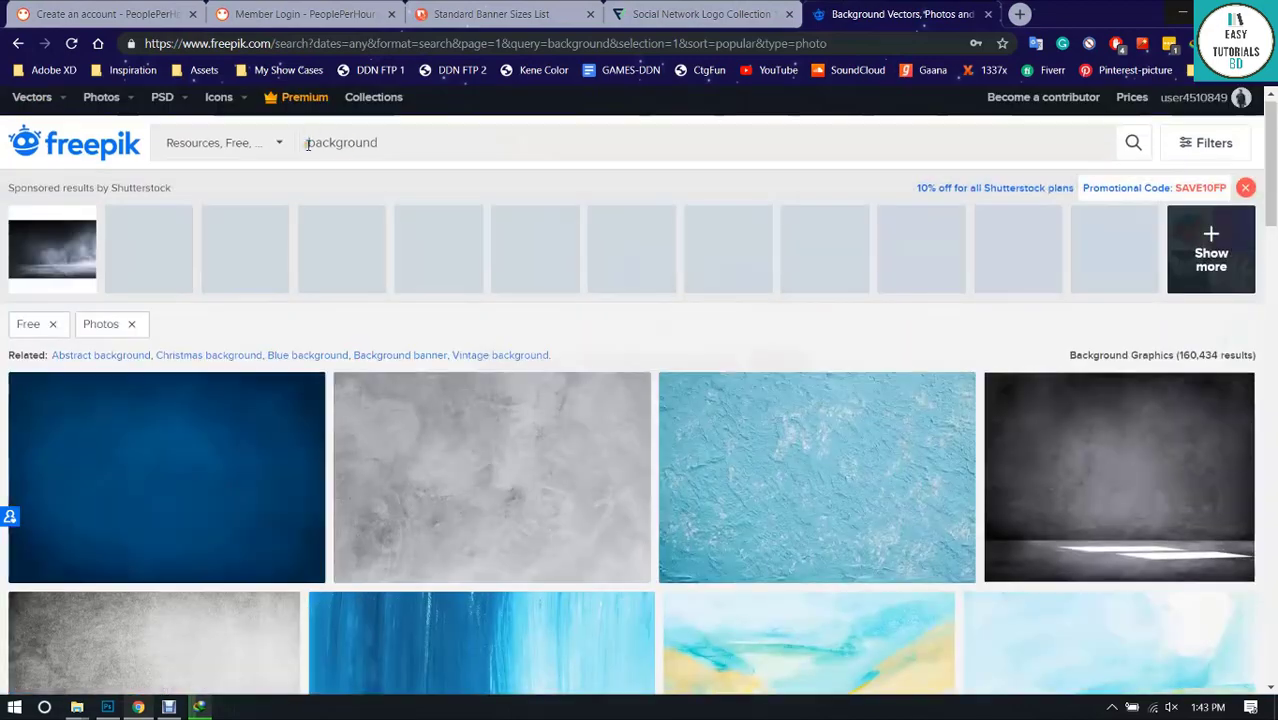
{"action": "left_click", "coordinate": [308, 145]}
{"action": "type", "text": "summer"}
{"action": "key", "text": "Return"}
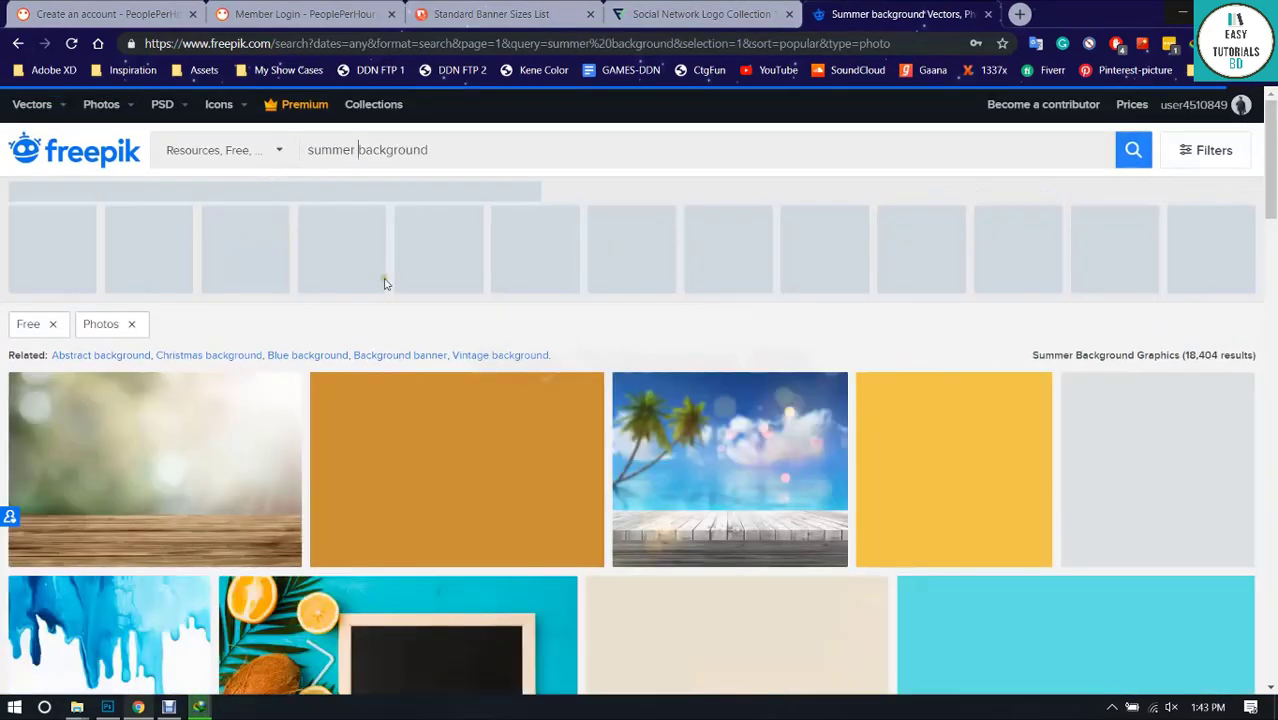
Find the "Summer accessories with seashell and leaf" photo in the search results and download its free version.
{"action": "scroll", "coordinate": [351, 335], "scroll_direction": "down", "scroll_amount": 1}
{"action": "scroll", "coordinate": [351, 335], "scroll_direction": "down", "scroll_amount": 8}
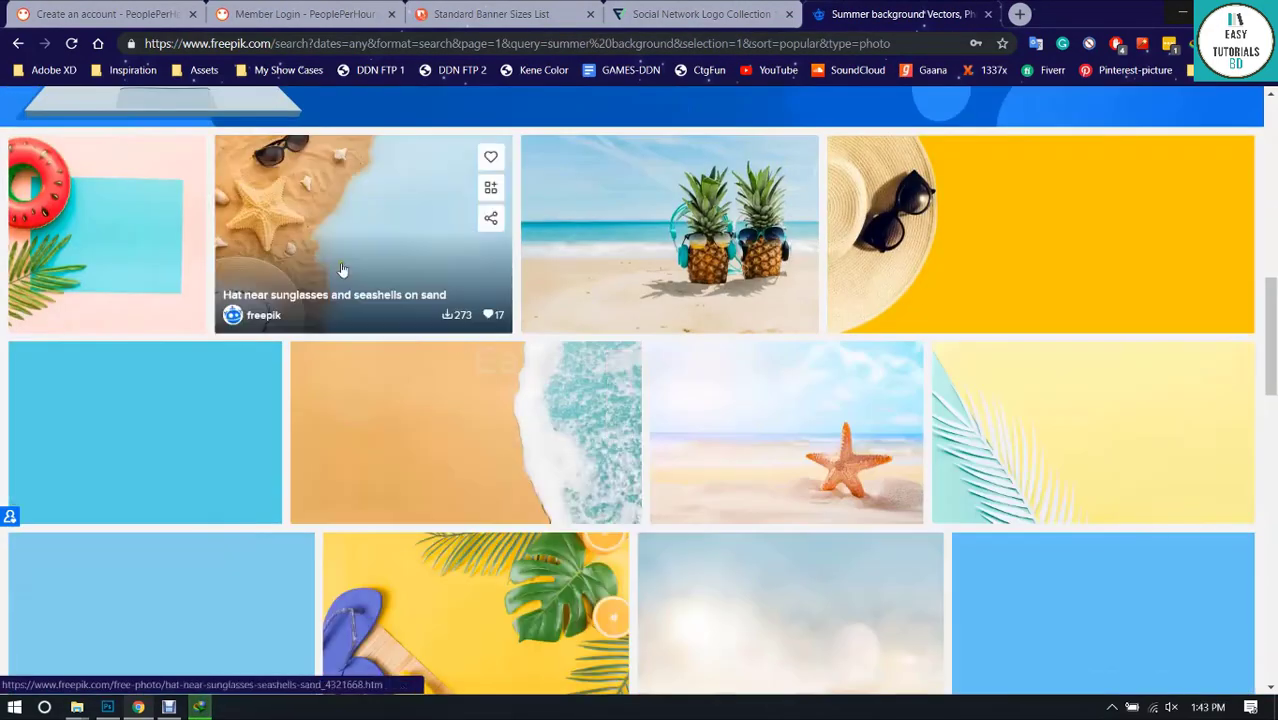
{"action": "scroll", "coordinate": [707, 393], "scroll_direction": "down", "scroll_amount": 4}
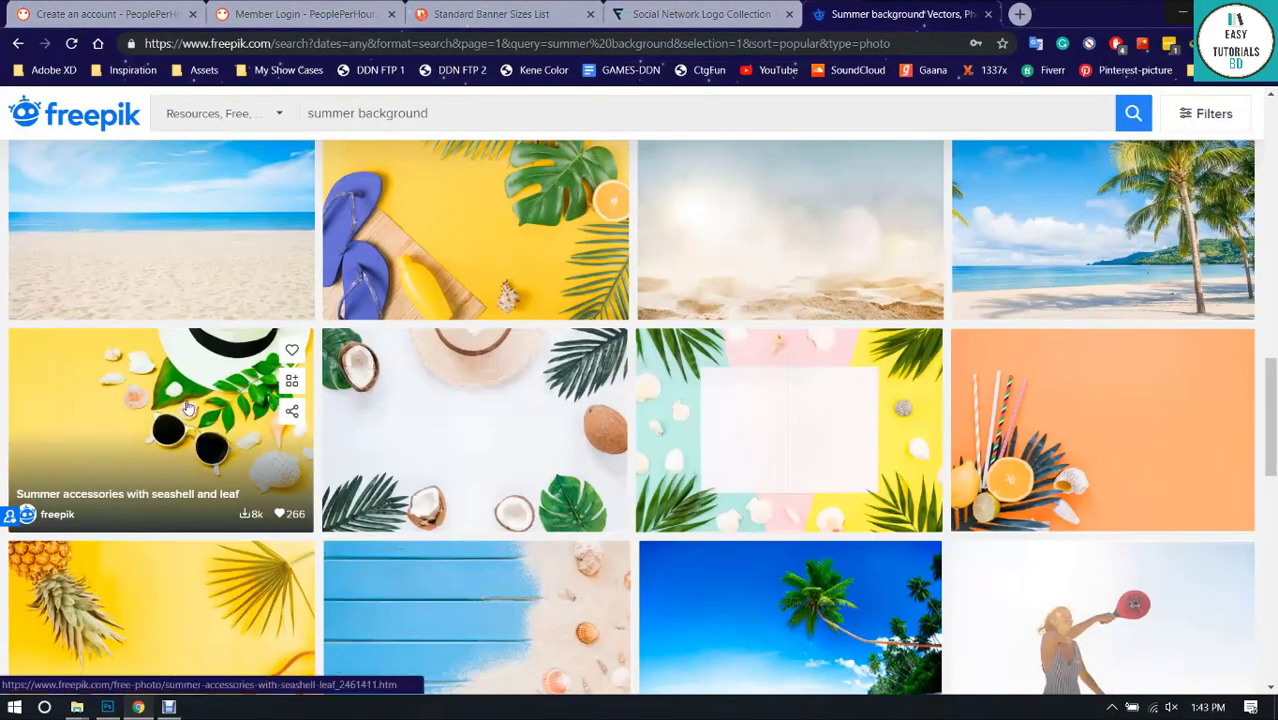
{"action": "scroll", "coordinate": [262, 320], "scroll_direction": "down", "scroll_amount": 1}
{"action": "left_click", "coordinate": [246, 356]}
{"action": "left_click", "coordinate": [1066, 477]}
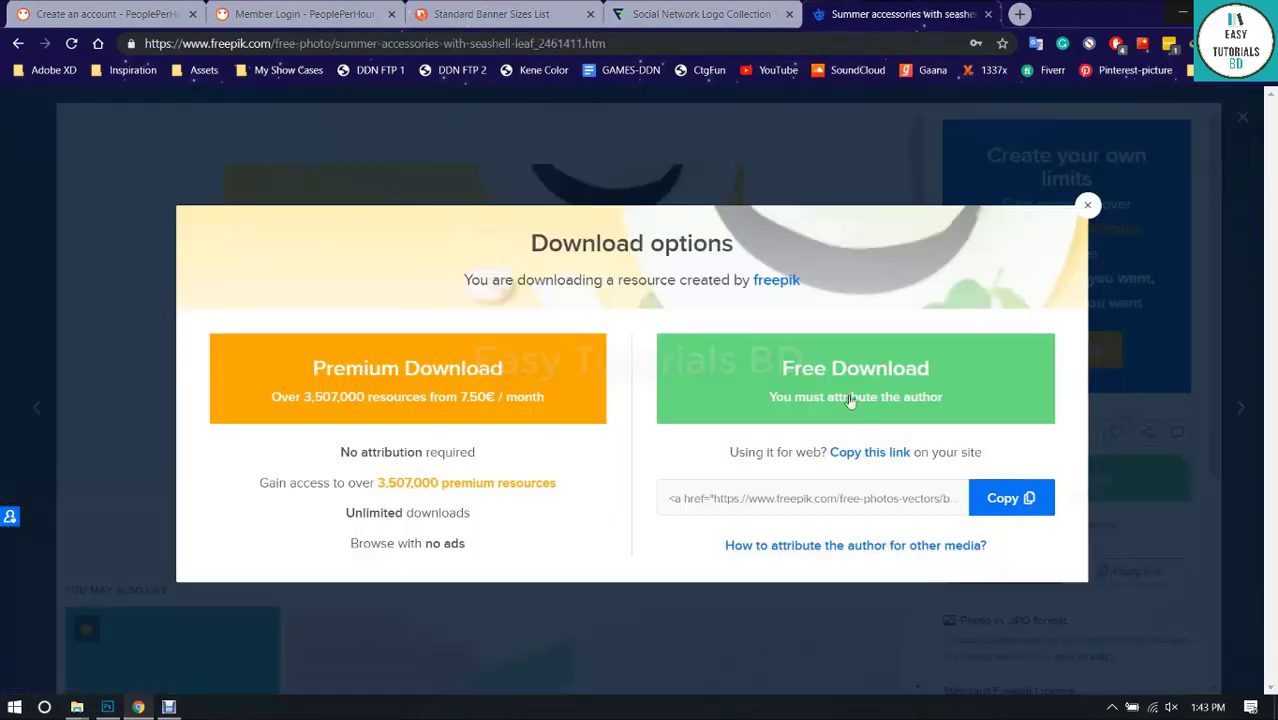
{"action": "left_click", "coordinate": [849, 400]}
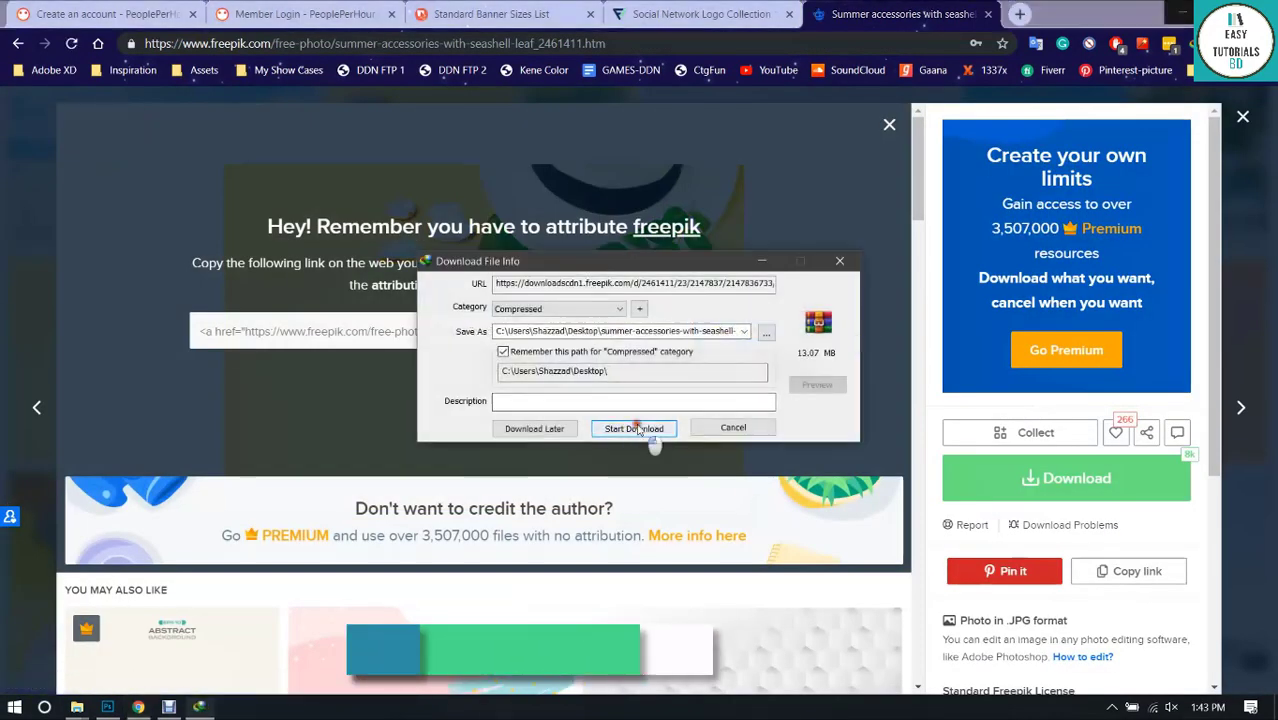
{"action": "left_click", "coordinate": [648, 517]}
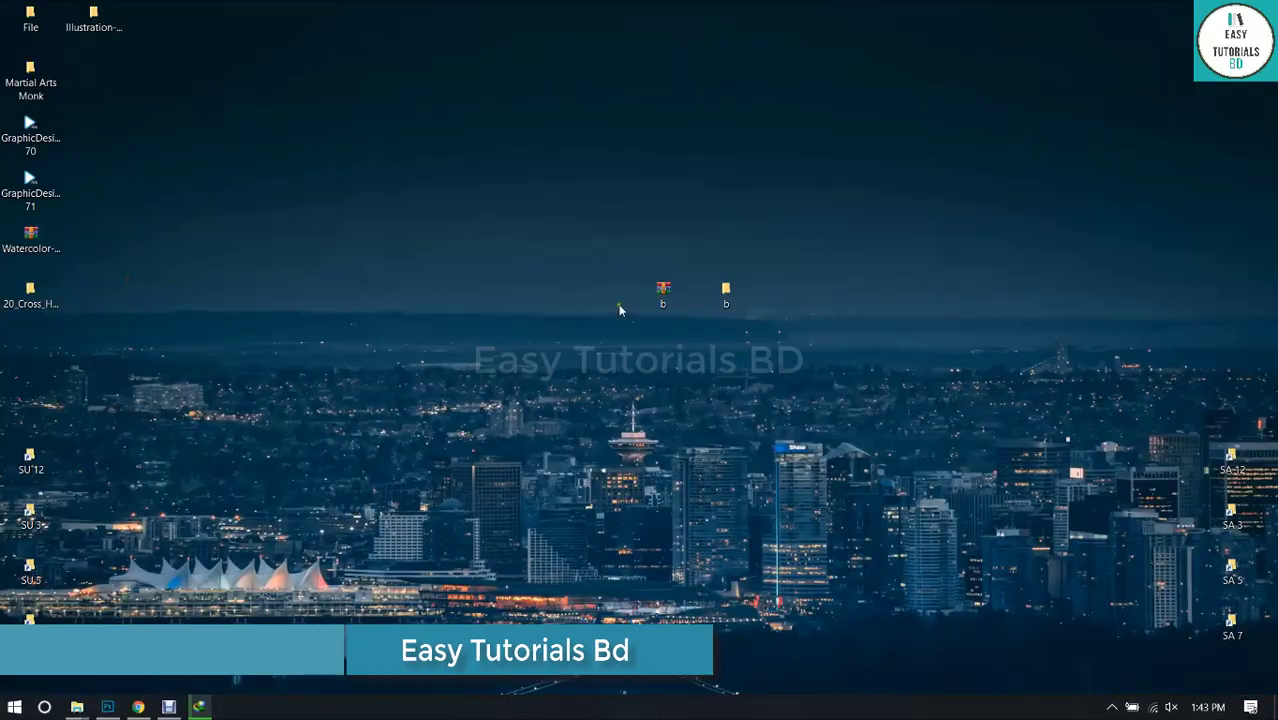
Move the b archive into the b folder on the desktop and put that folder away with the other icons.
{"action": "left_click_drag", "start_coordinate": [662, 294], "coordinate": [727, 346]}
{"action": "left_click_drag", "start_coordinate": [727, 346], "coordinate": [726, 296]}
{"action": "left_click_drag", "start_coordinate": [726, 294], "coordinate": [35, 345]}
Extract the Watercolor-paper-texture archive on the desktop, store the archive in the extracted folder and open that folder.
{"action": "left_click_drag", "start_coordinate": [33, 240], "coordinate": [668, 308]}
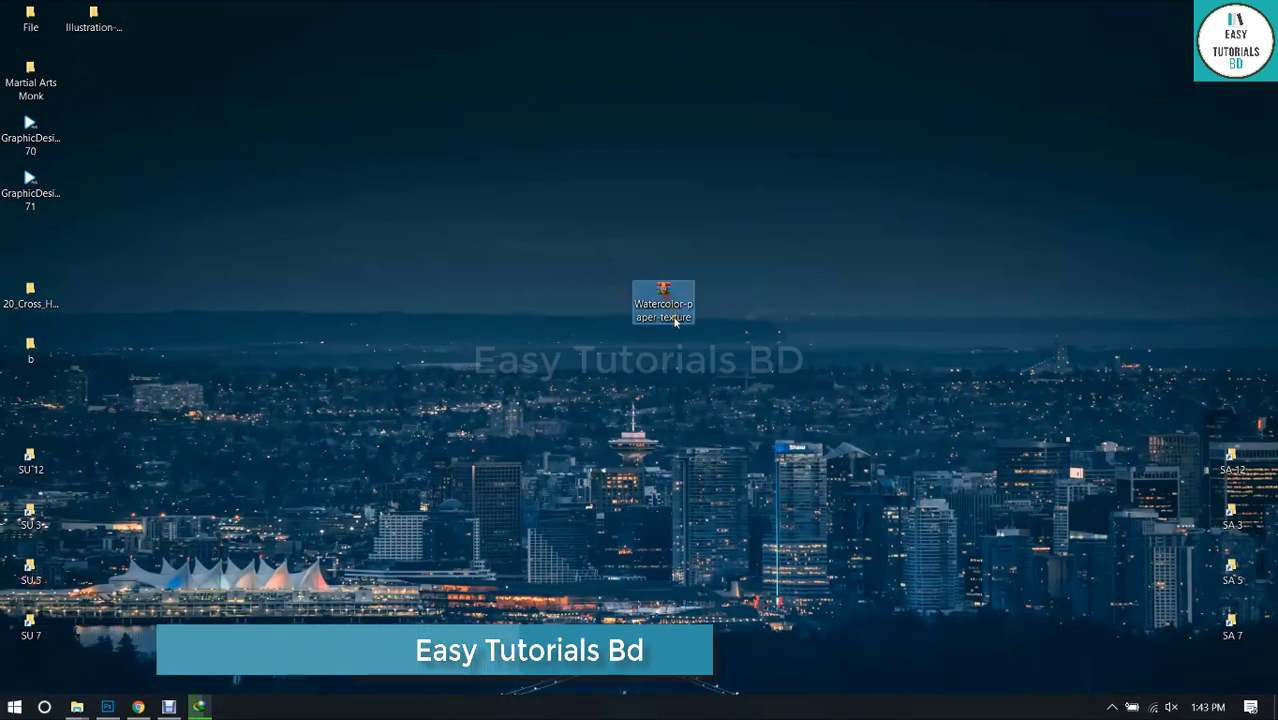
{"action": "right_click", "coordinate": [675, 322]}
{"action": "left_click", "coordinate": [747, 402]}
{"action": "left_click", "coordinate": [514, 382]}
{"action": "left_click_drag", "start_coordinate": [33, 237], "coordinate": [787, 292]}
{"action": "left_click_drag", "start_coordinate": [664, 293], "coordinate": [788, 299]}
{"action": "double_click", "coordinate": [789, 297]}
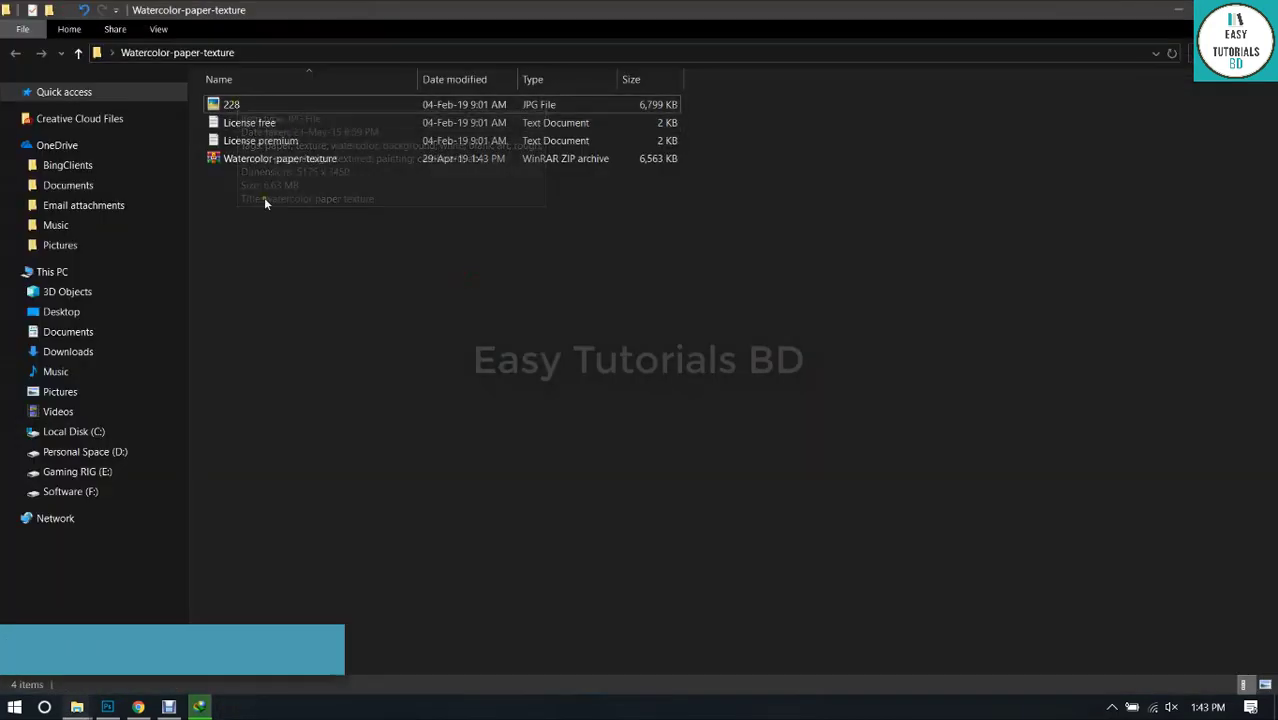
Place the 228 watercolor paper image in the banner document and enlarge it to cover the whole canvas.
{"action": "left_click_drag", "start_coordinate": [231, 104], "coordinate": [648, 431]}
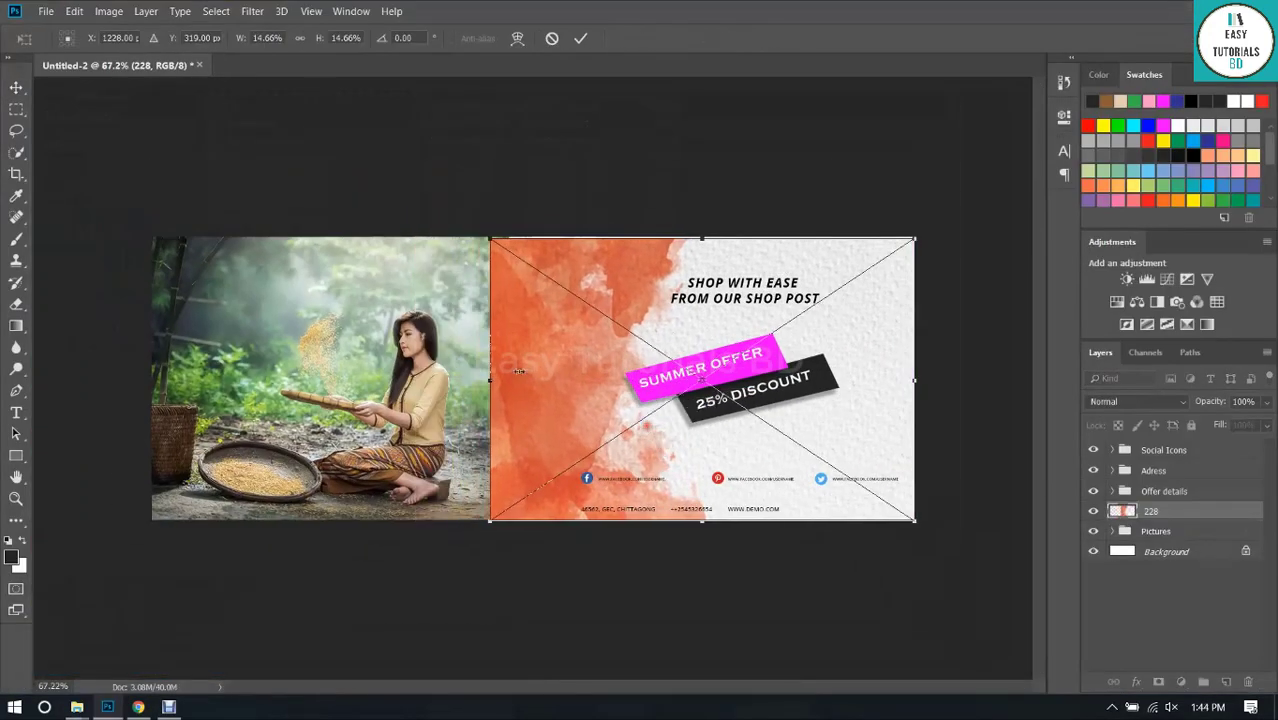
{"action": "left_click_drag", "start_coordinate": [555, 313], "coordinate": [555, 313]}
{"action": "left_click_drag", "start_coordinate": [491, 240], "coordinate": [10, 88]}
{"action": "left_click", "coordinate": [580, 38]}
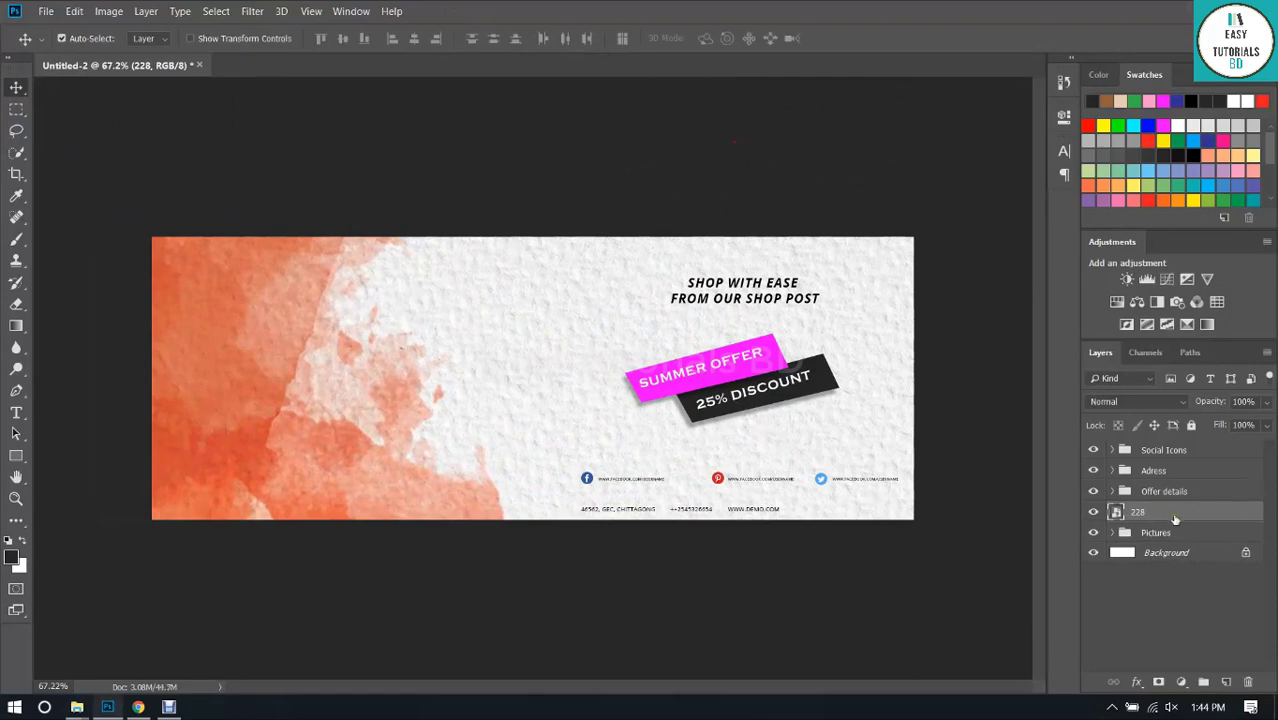
Move the 228 layer below the Pictures group and hide it.
{"action": "left_click_drag", "start_coordinate": [1176, 518], "coordinate": [1164, 534]}
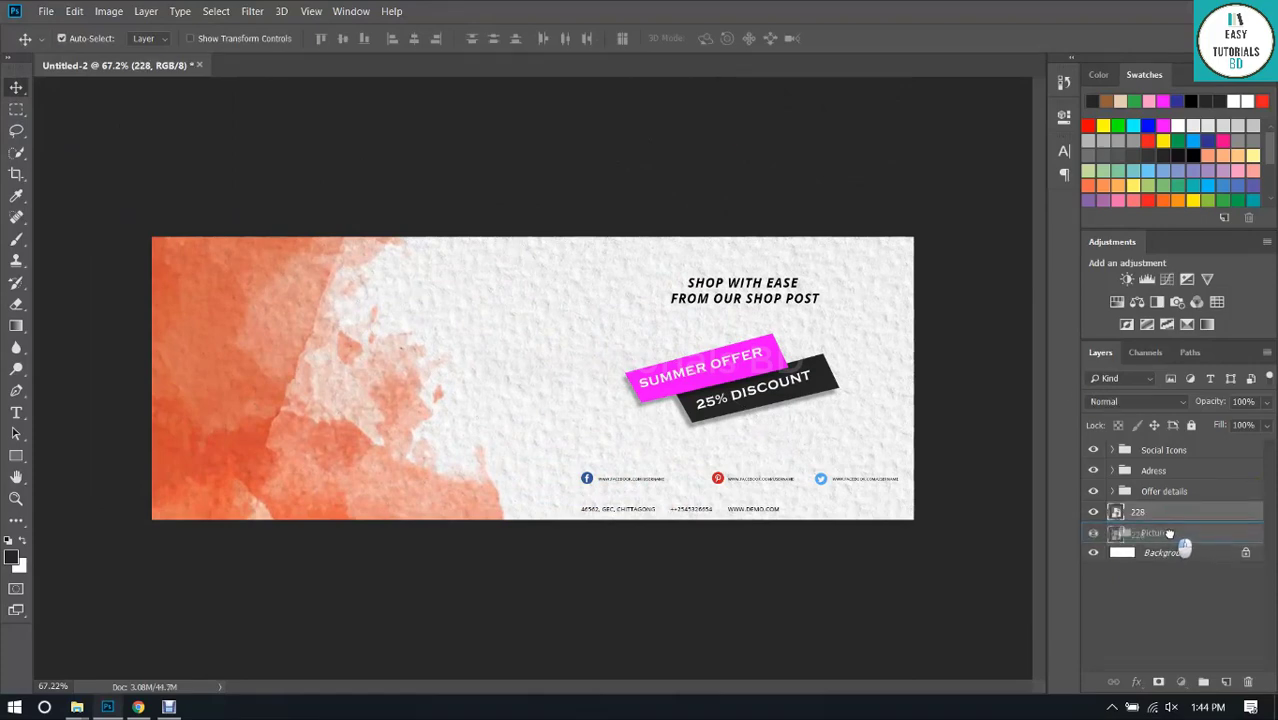
{"action": "left_click_drag", "start_coordinate": [1168, 541], "coordinate": [1168, 544]}
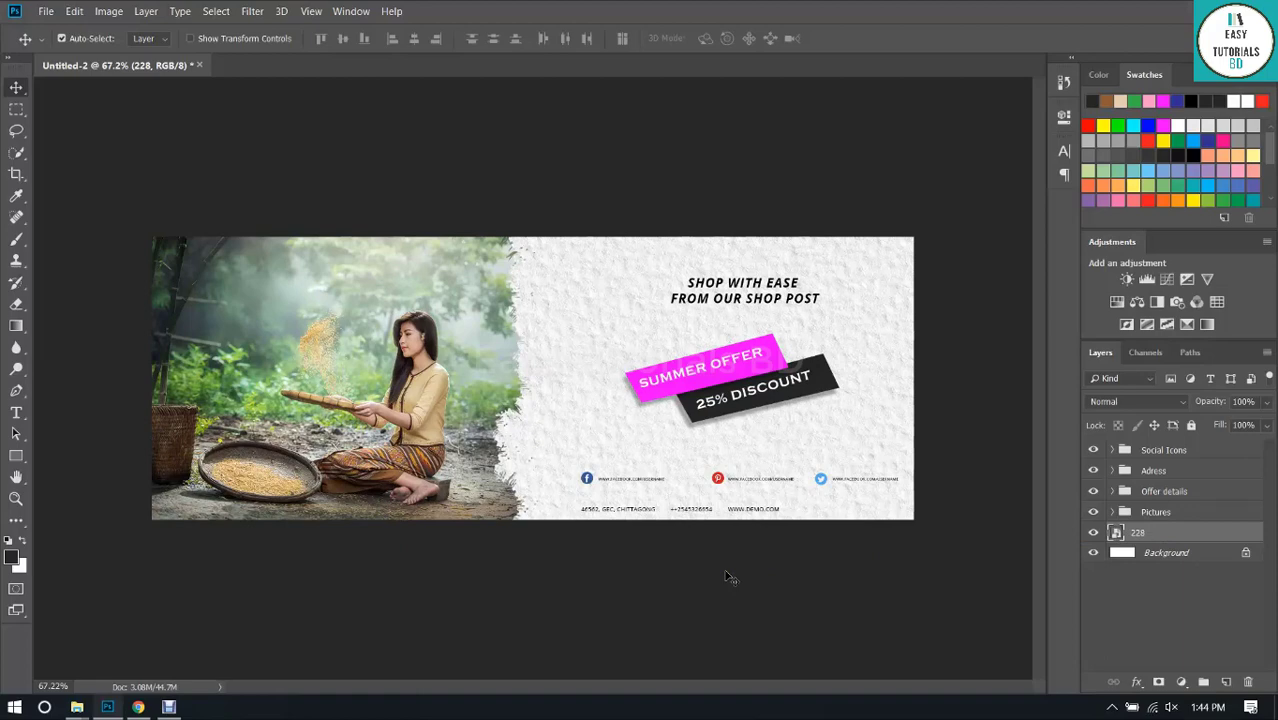
{"action": "left_click", "coordinate": [1093, 533]}
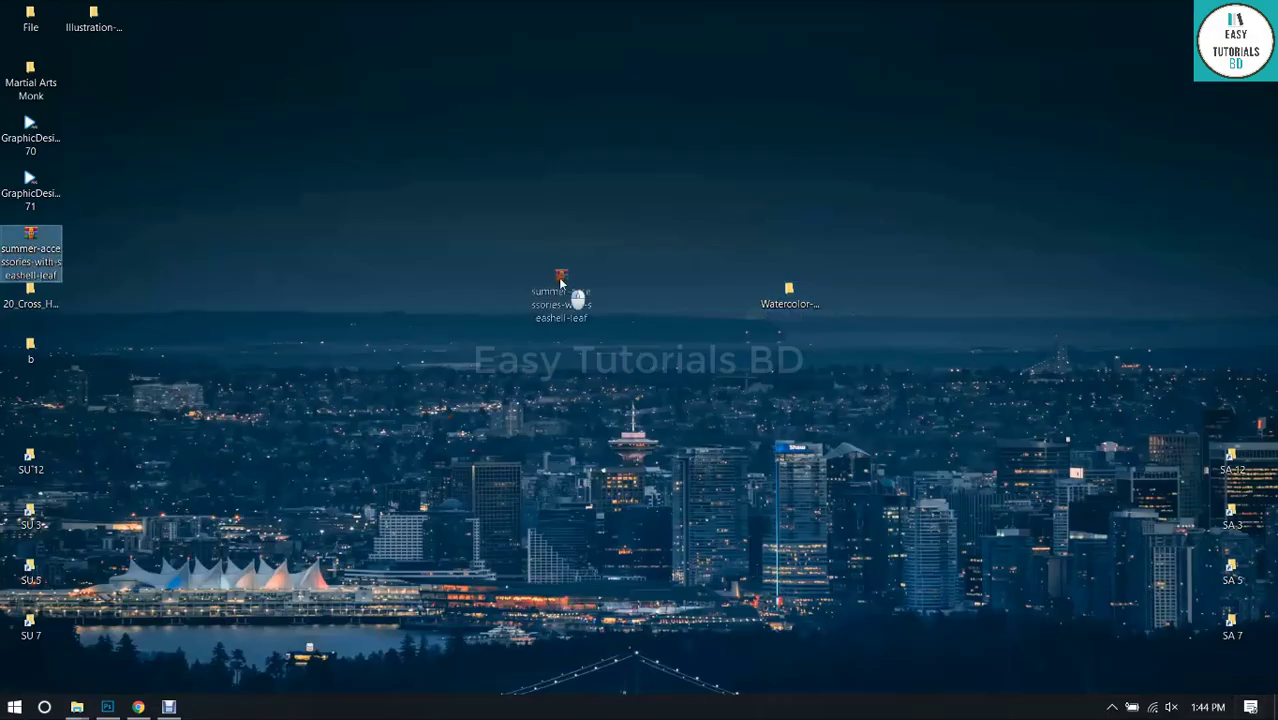
Extract the summer-accessories-with-seashell-leaf archive on the desktop and open the extracted folder.
{"action": "right_click", "coordinate": [535, 292]}
{"action": "left_click", "coordinate": [575, 407]}
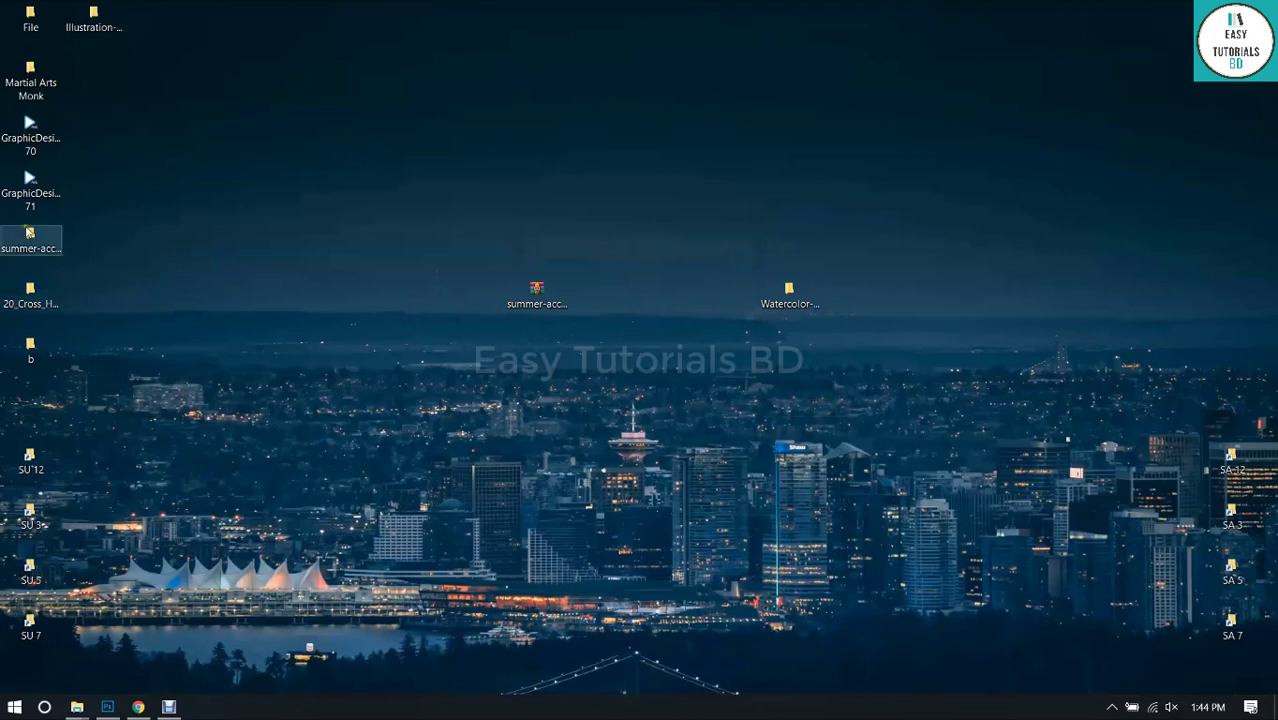
{"action": "left_click_drag", "start_coordinate": [28, 231], "coordinate": [599, 291]}
{"action": "double_click", "coordinate": [599, 291]}
Place the 330402-P9LPG0-63 image in the banner and align it with the canvas's right edge behind the offer content.
{"action": "left_click_drag", "start_coordinate": [265, 104], "coordinate": [555, 408]}
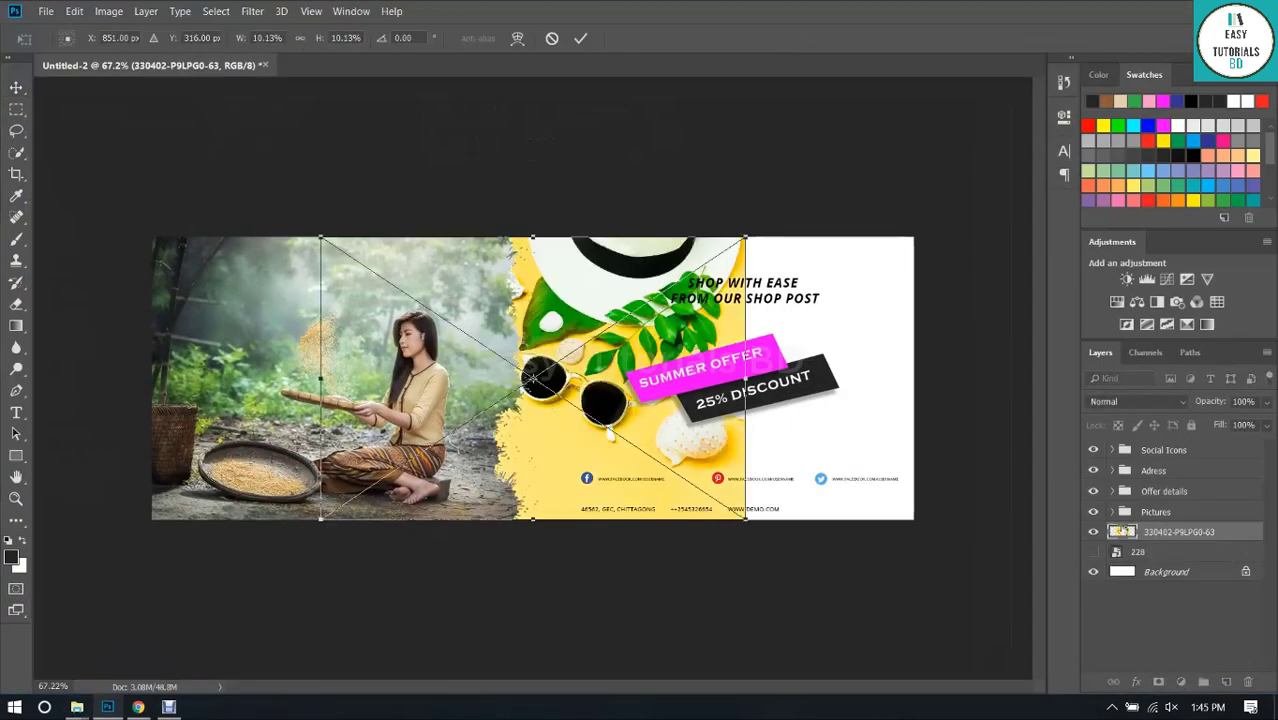
{"action": "left_click_drag", "start_coordinate": [602, 459], "coordinate": [772, 476]}
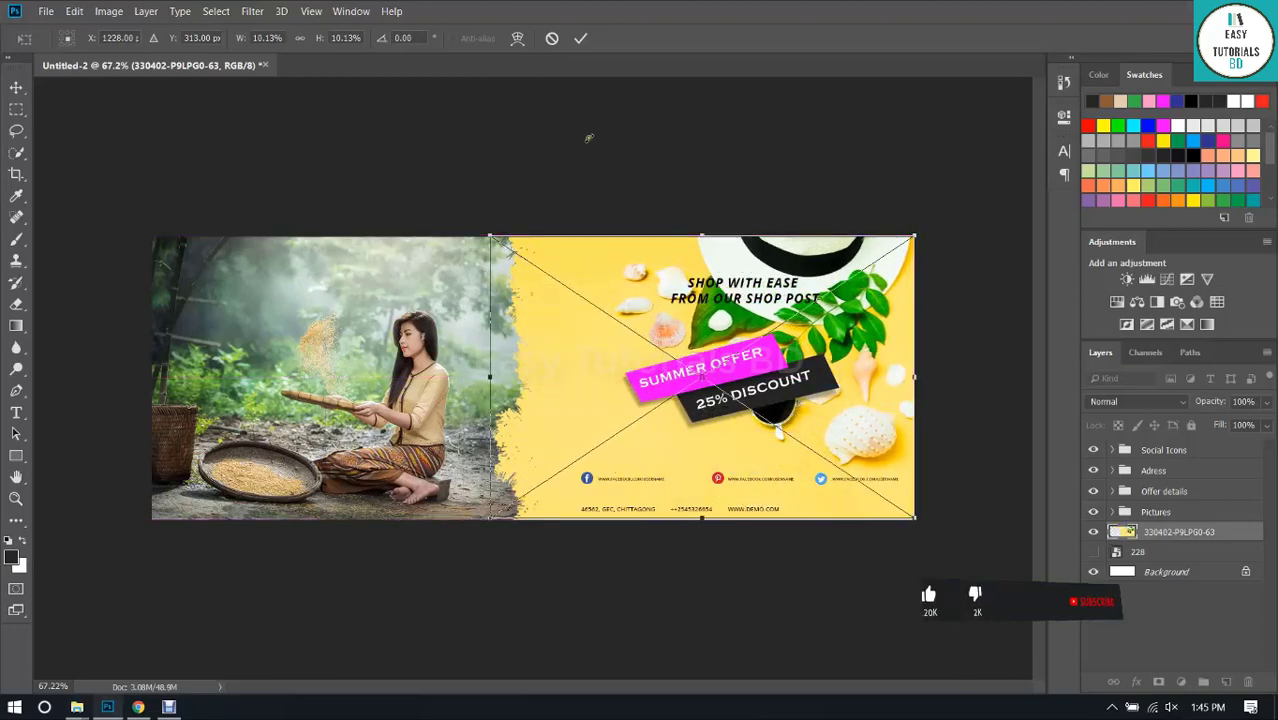
{"action": "left_click", "coordinate": [580, 39]}
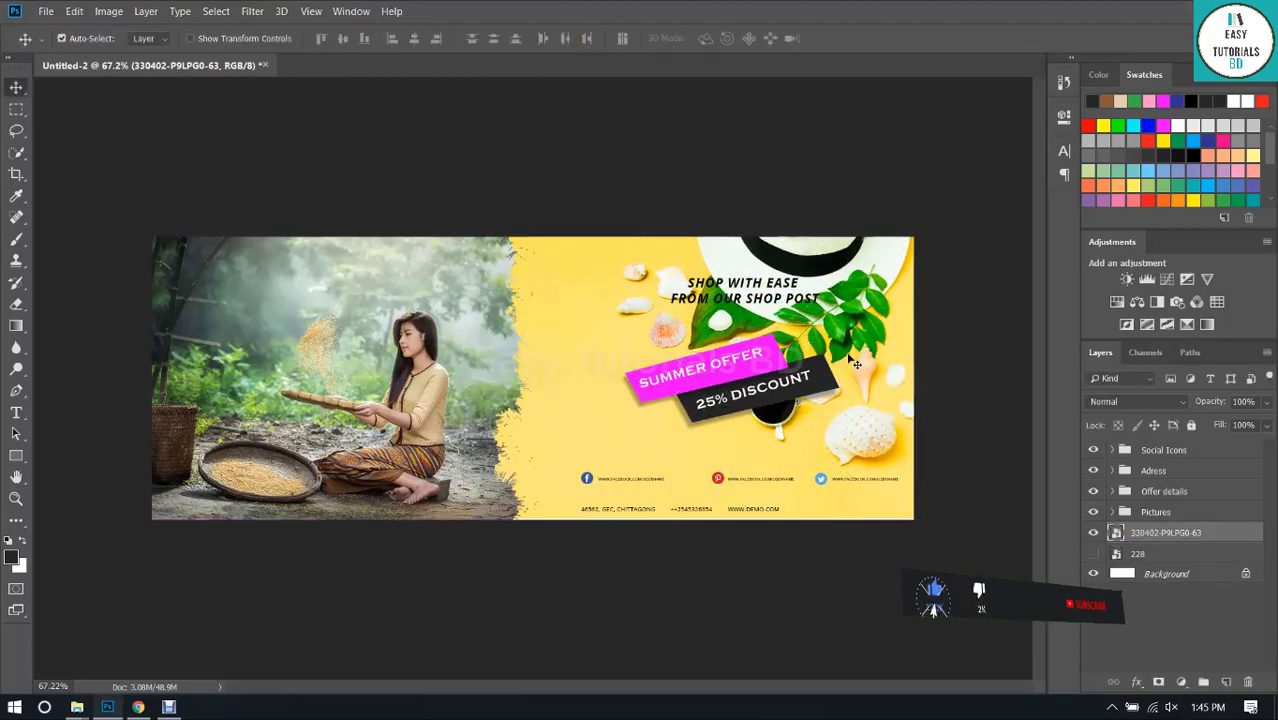
Enlarge the summer accessories image to about 14.09% so the sunglasses sit near the banner's right edge.
{"action": "key", "text": "ctrl+t"}
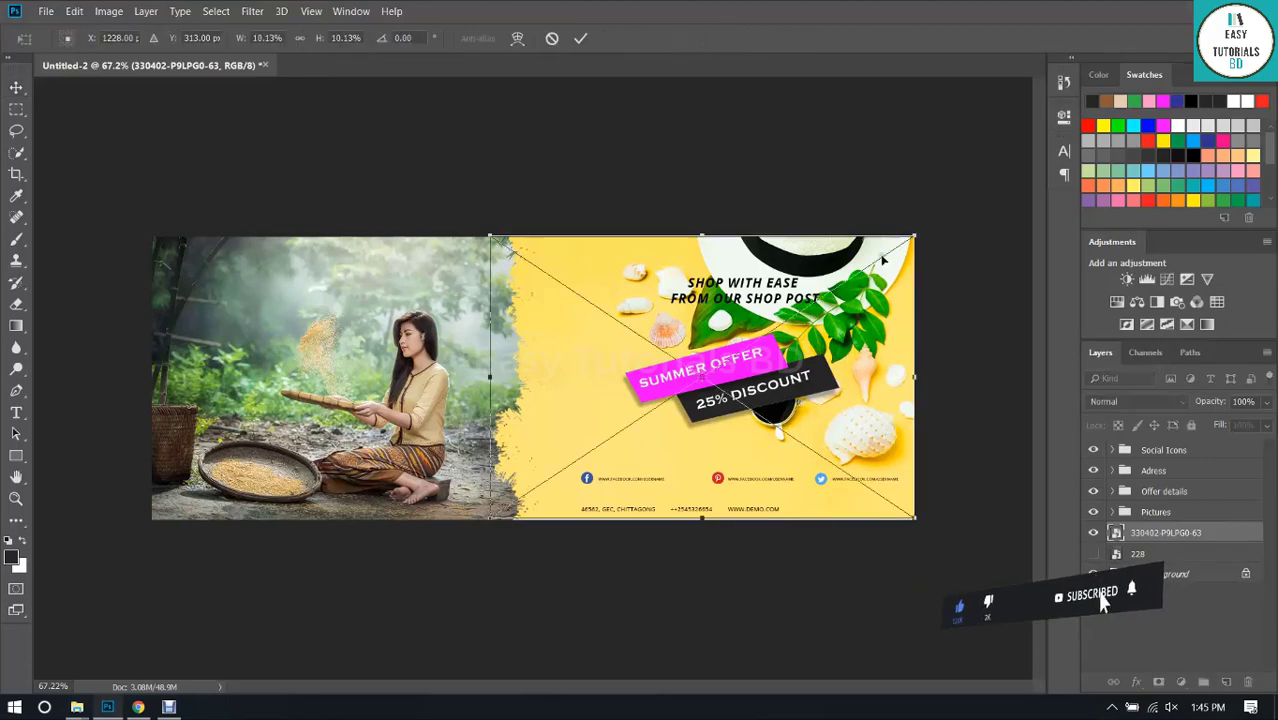
{"action": "left_click_drag", "start_coordinate": [915, 236], "coordinate": [1074, 116]}
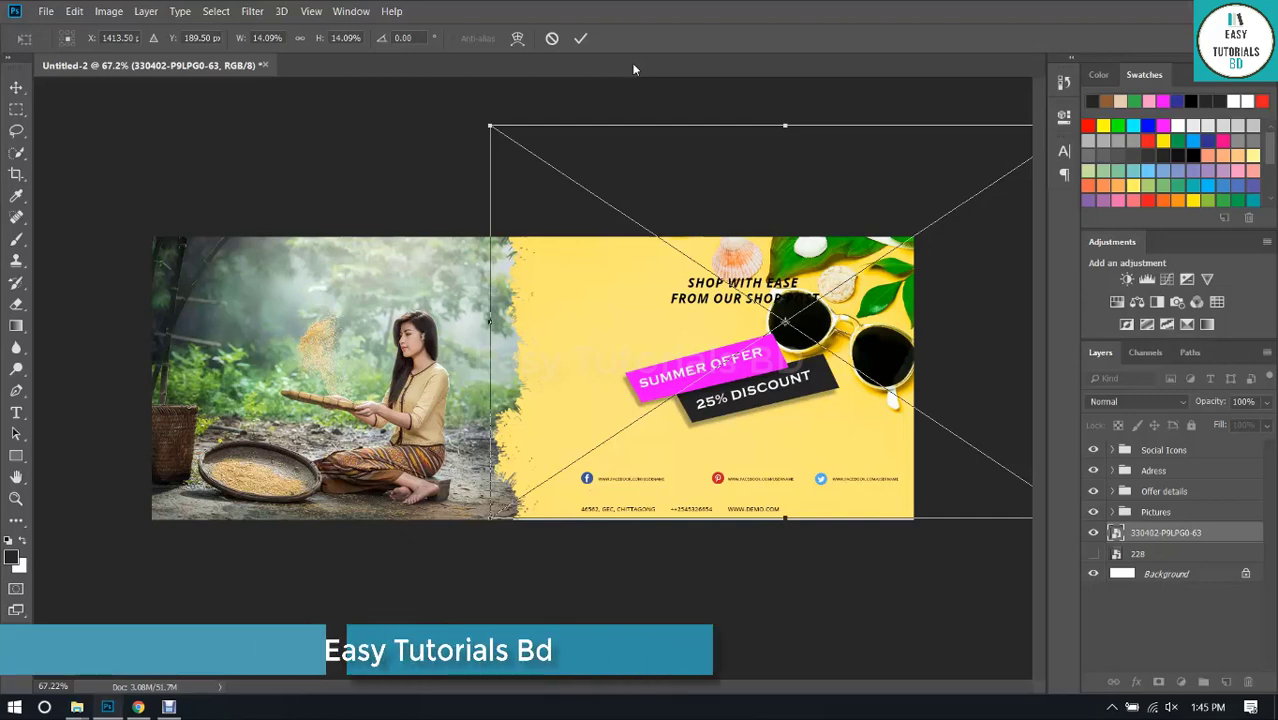
{"action": "left_click", "coordinate": [578, 40]}
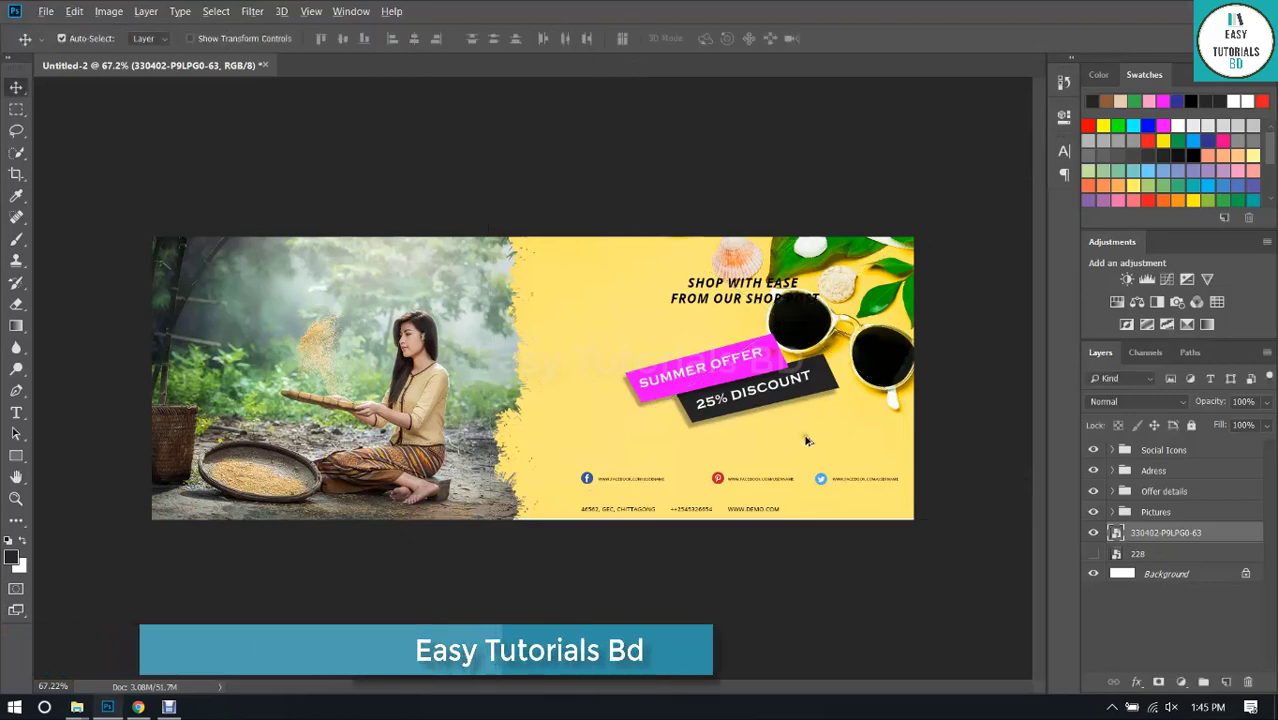
Move the Offer details group left and slightly down, clear of the sunglasses.
{"action": "key", "text": "ctrl+0"}
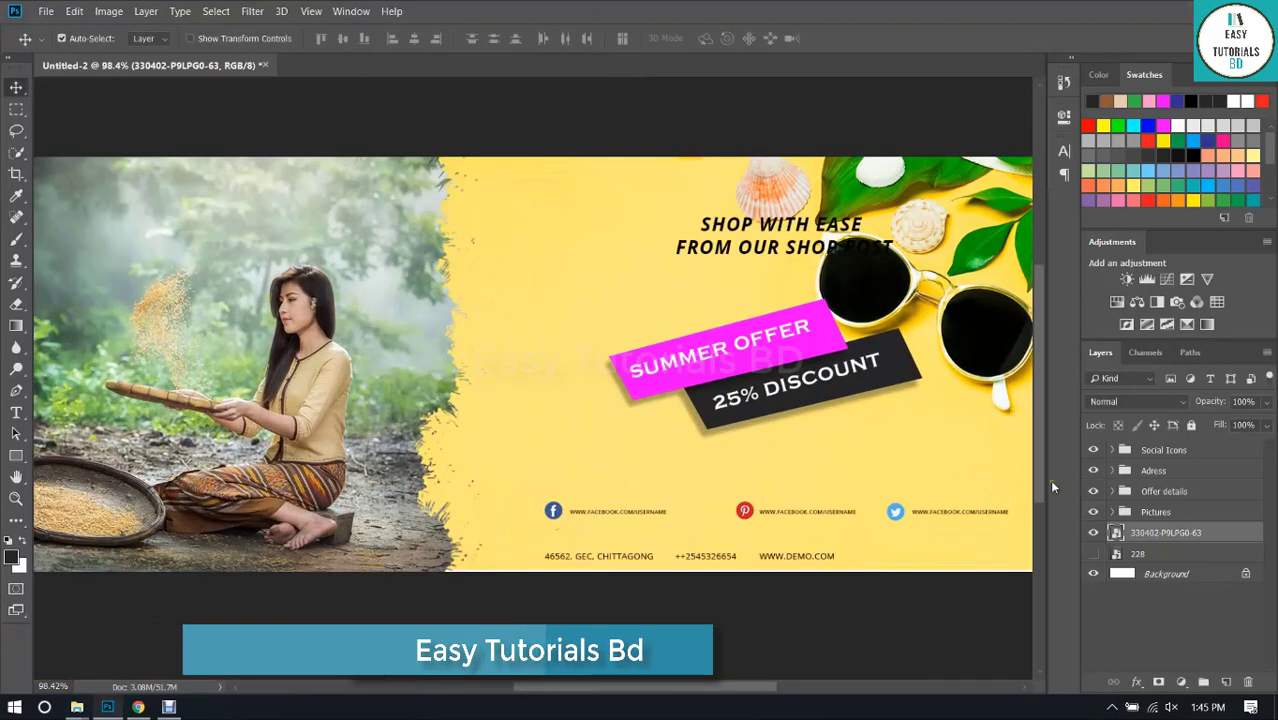
{"action": "left_click", "coordinate": [1170, 492]}
{"action": "key", "text": "ctrl+t"}
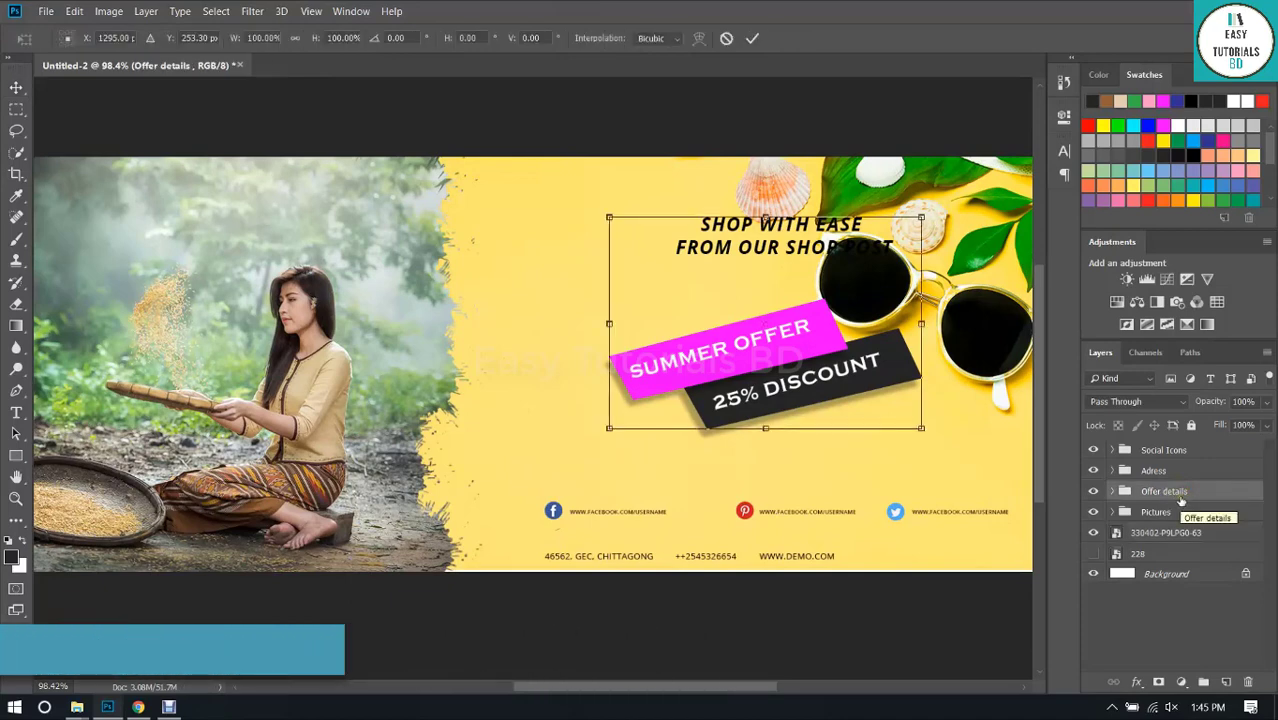
{"action": "left_click_drag", "start_coordinate": [835, 366], "coordinate": [651, 296]}
{"action": "left_click", "coordinate": [752, 38]}
{"action": "key", "text": "ctrl+z"}
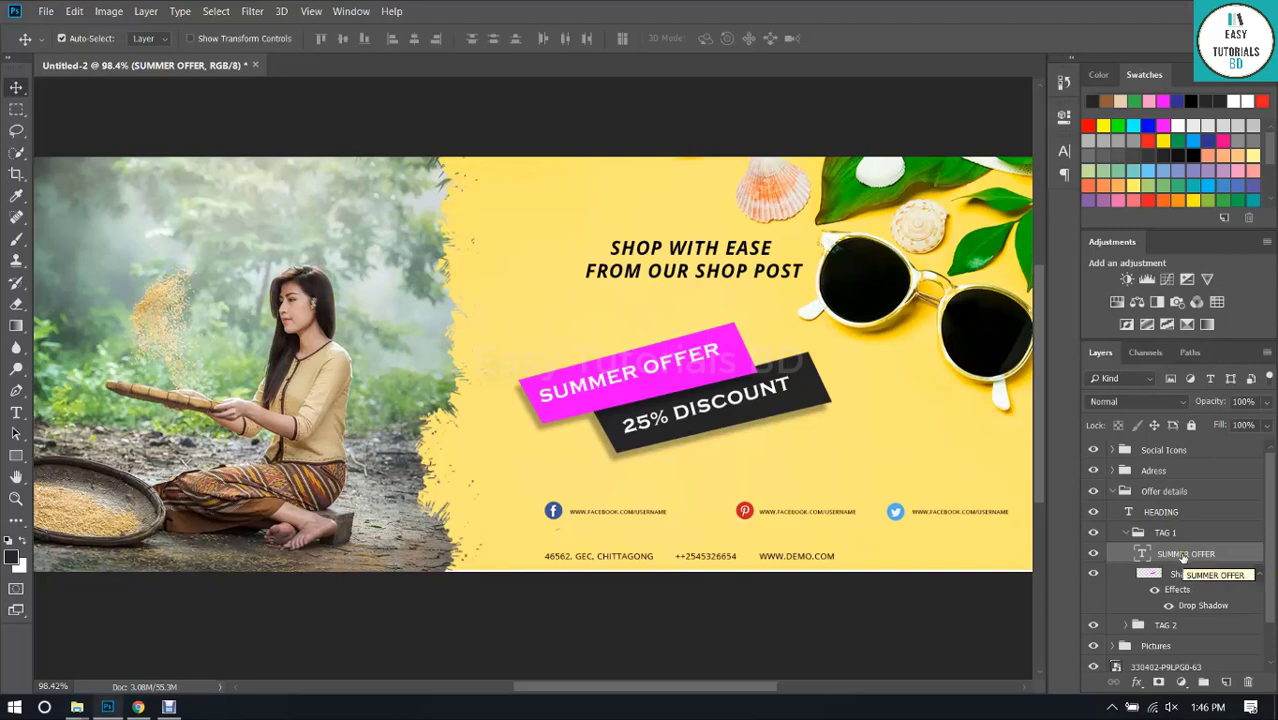
{"action": "left_click", "coordinate": [1114, 493]}
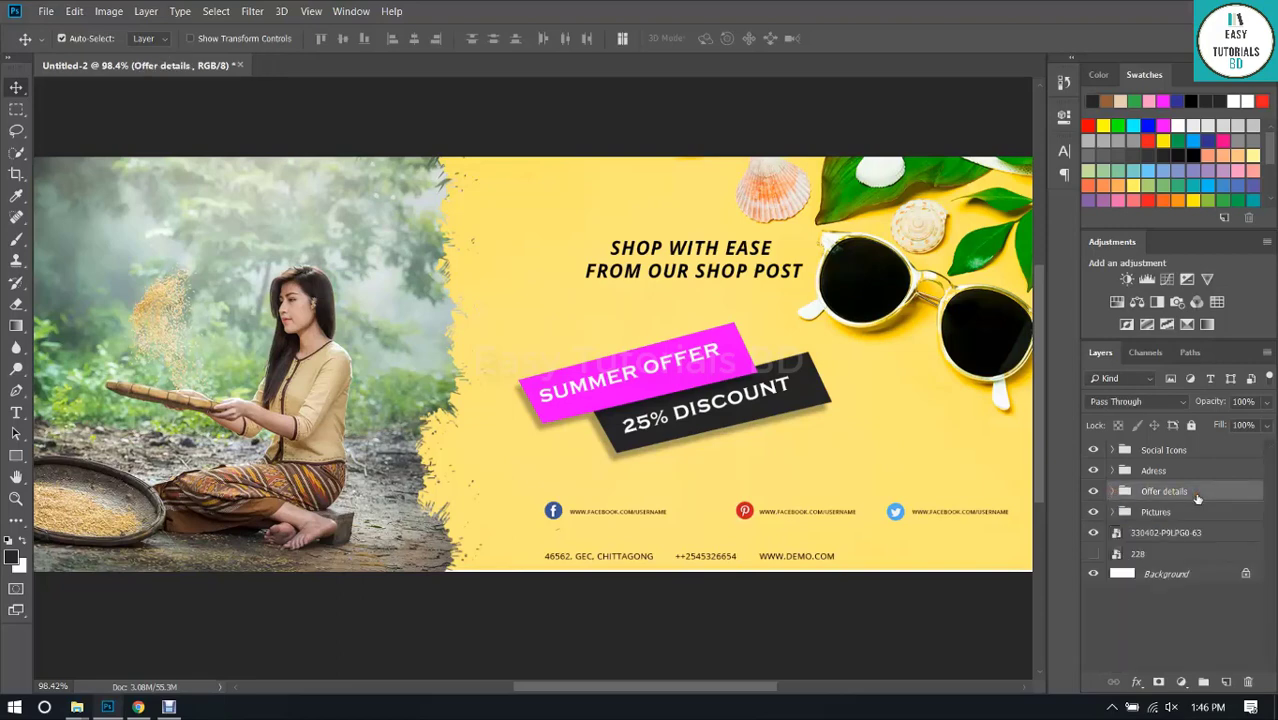
{"action": "key", "text": "ctrl+t"}
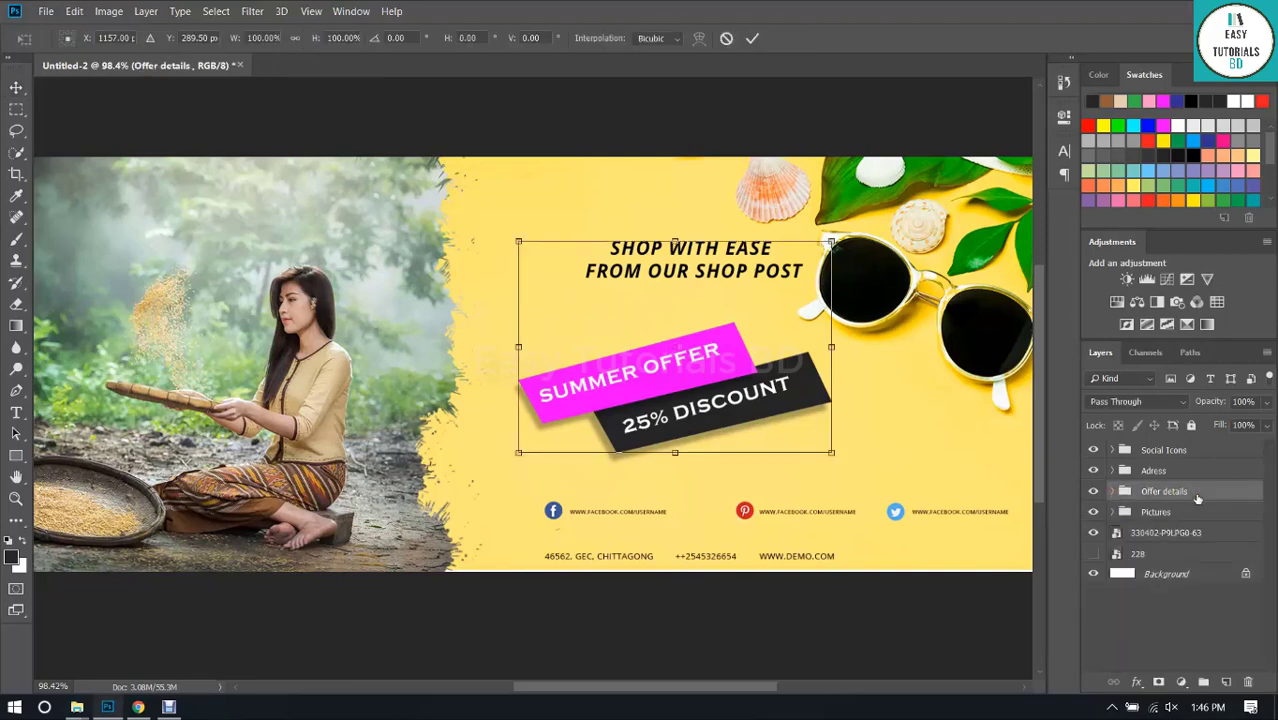
{"action": "left_click", "coordinate": [755, 40]}
Move the "SHOP WITH EASE FROM OUR SHOP POST" heading farther left and slightly up above the offer bars.
{"action": "left_click", "coordinate": [685, 362]}
{"action": "scroll", "coordinate": [894, 471], "scroll_direction": "down", "scroll_amount": 1}
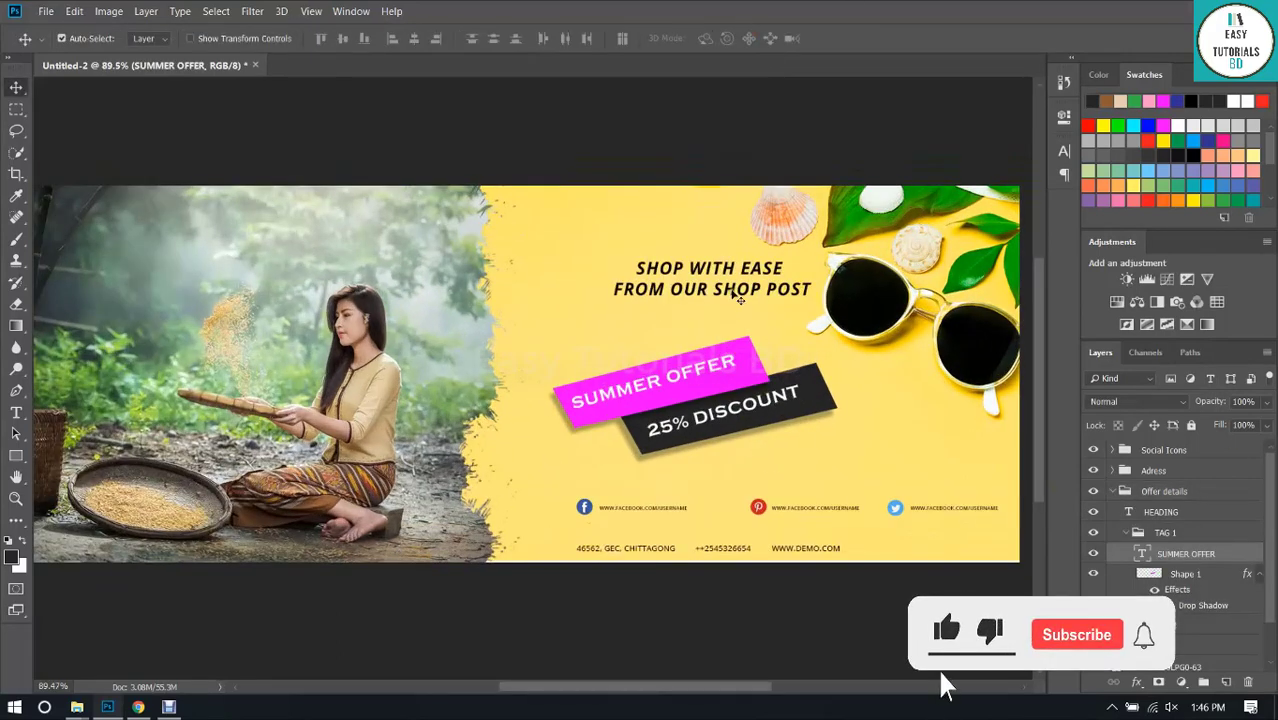
{"action": "left_click", "coordinate": [1152, 514]}
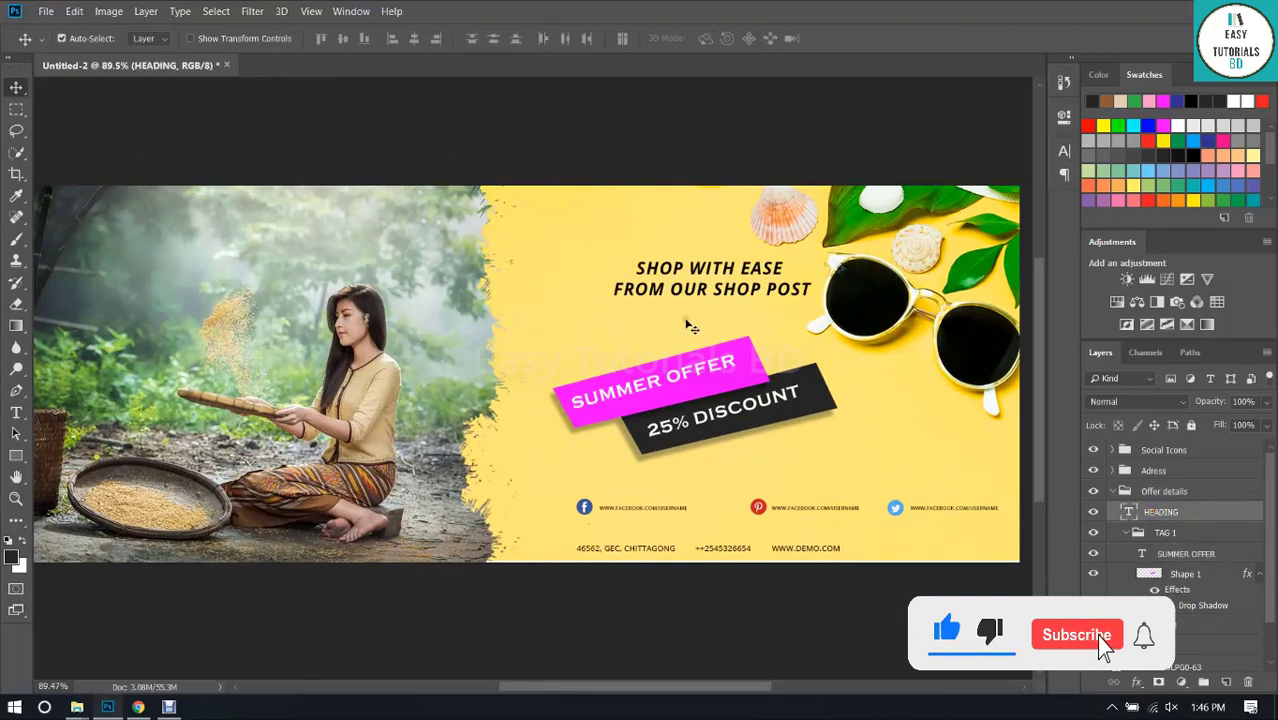
{"action": "left_click_drag", "start_coordinate": [712, 304], "coordinate": [648, 294]}
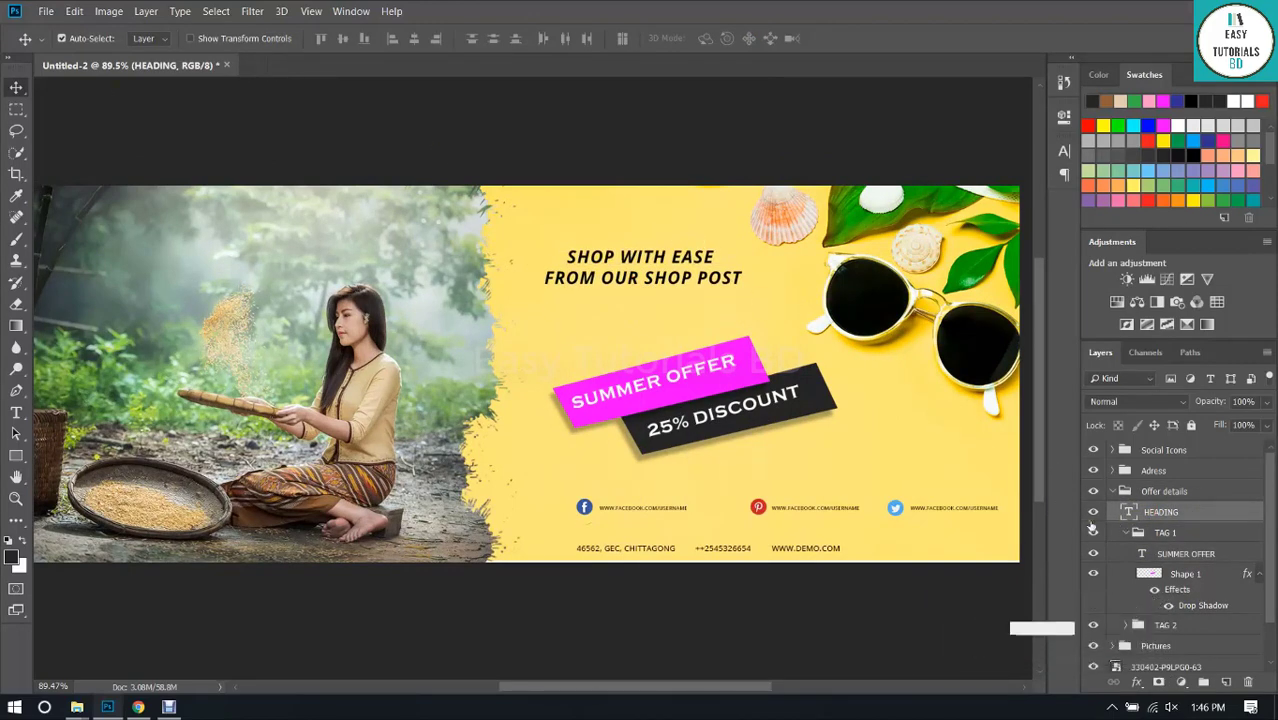
Try a white text colour on the whole heading and undo it.
{"action": "key", "text": "t"}
{"action": "key", "text": "ctrl+a"}
{"action": "key", "text": "ctrl+d"}
{"action": "left_click", "coordinate": [643, 257]}
{"action": "key", "text": "ctrl+a"}
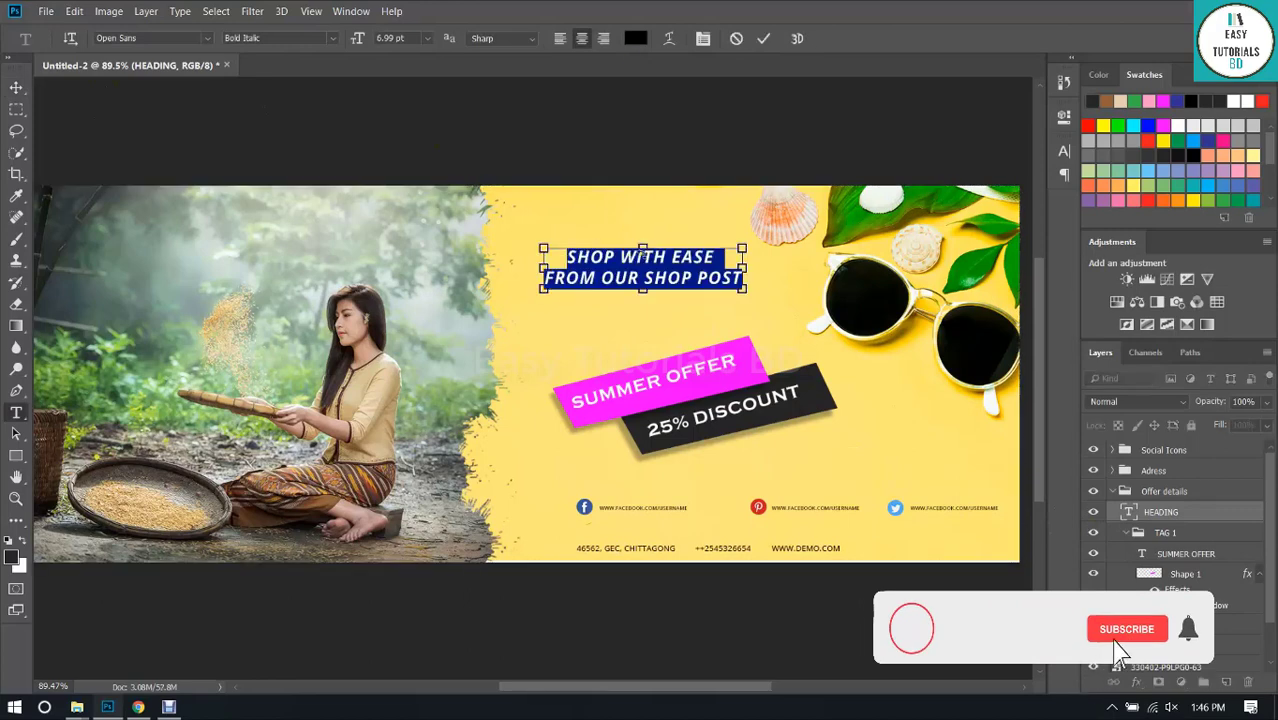
{"action": "left_click", "coordinate": [636, 38]}
{"action": "left_click", "coordinate": [766, 161]}
{"action": "left_click", "coordinate": [1144, 153]}
{"action": "left_click", "coordinate": [765, 40]}
{"action": "key", "text": "ctrl+z"}
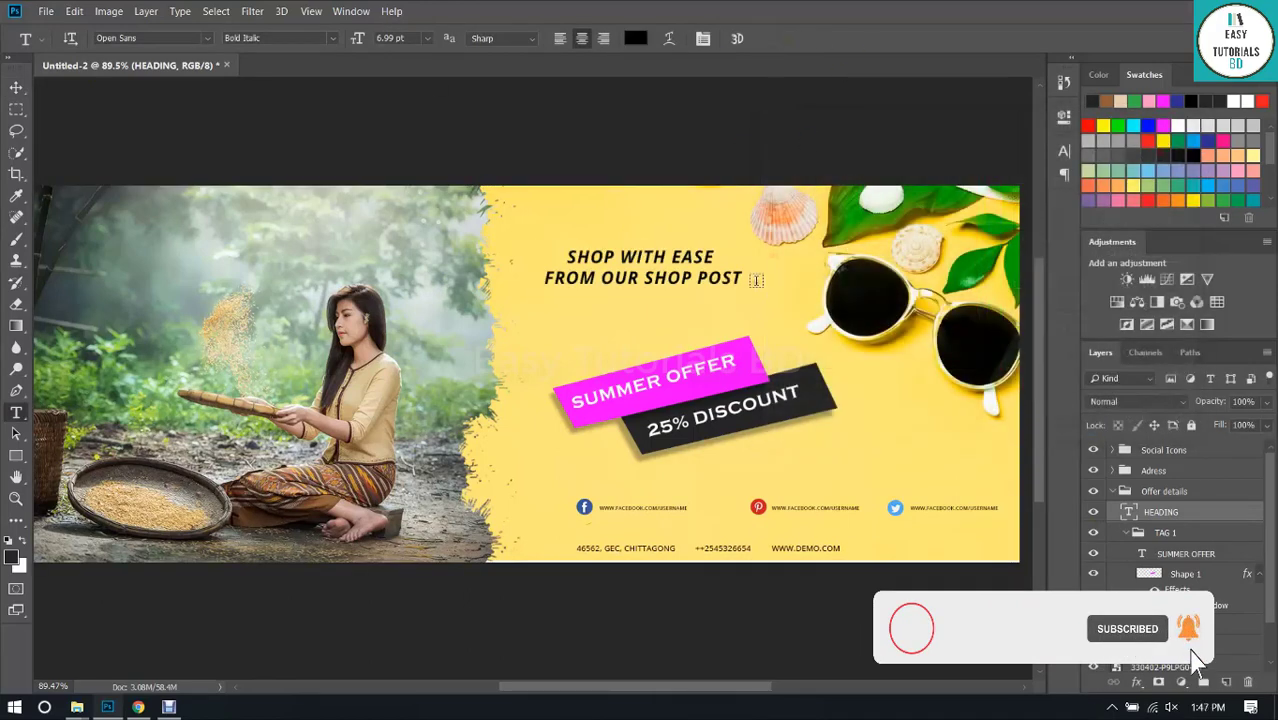
Try blue and red tones for the heading's text colour and settle on a very dark grey.
{"action": "left_click", "coordinate": [640, 40]}
{"action": "left_click", "coordinate": [992, 241]}
{"action": "left_click_drag", "start_coordinate": [905, 189], "coordinate": [825, 268]}
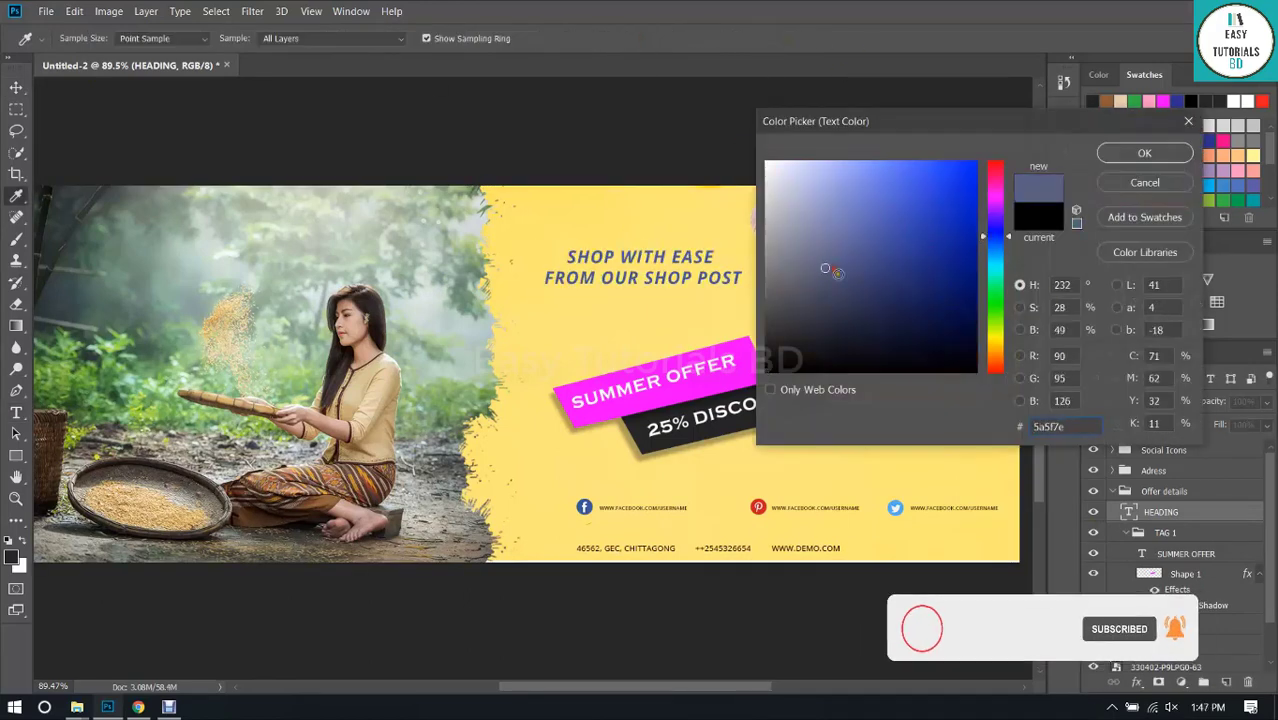
{"action": "left_click", "coordinate": [991, 263]}
{"action": "left_click_drag", "start_coordinate": [990, 263], "coordinate": [1003, 158]}
{"action": "left_click_drag", "start_coordinate": [974, 202], "coordinate": [1002, 153]}
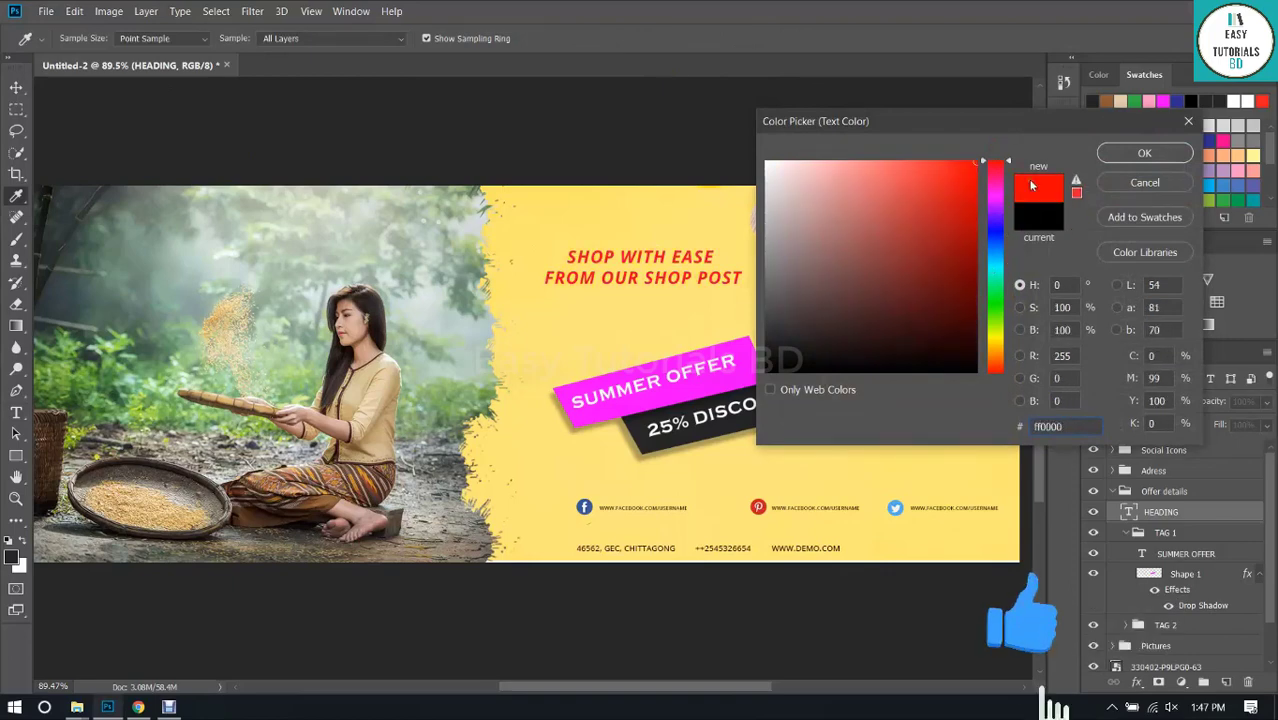
{"action": "left_click", "coordinate": [766, 338]}
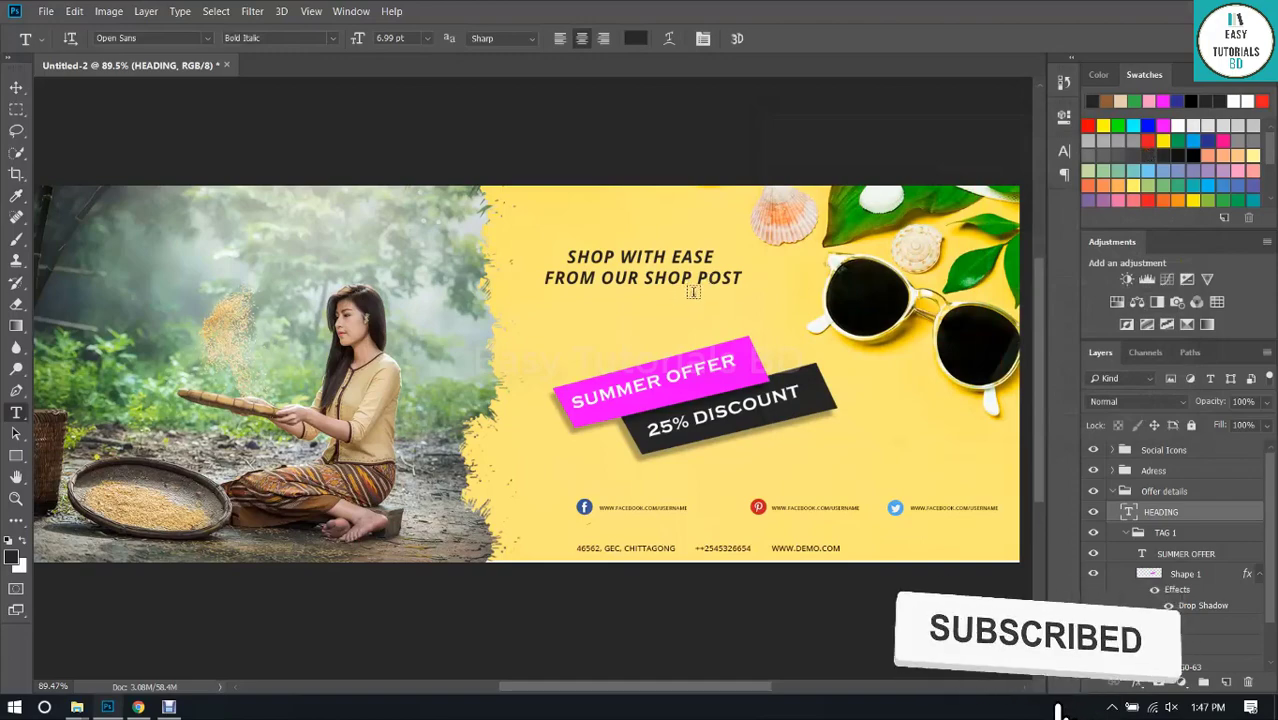
{"action": "scroll", "coordinate": [718, 410], "scroll_direction": "up", "scroll_amount": 5}
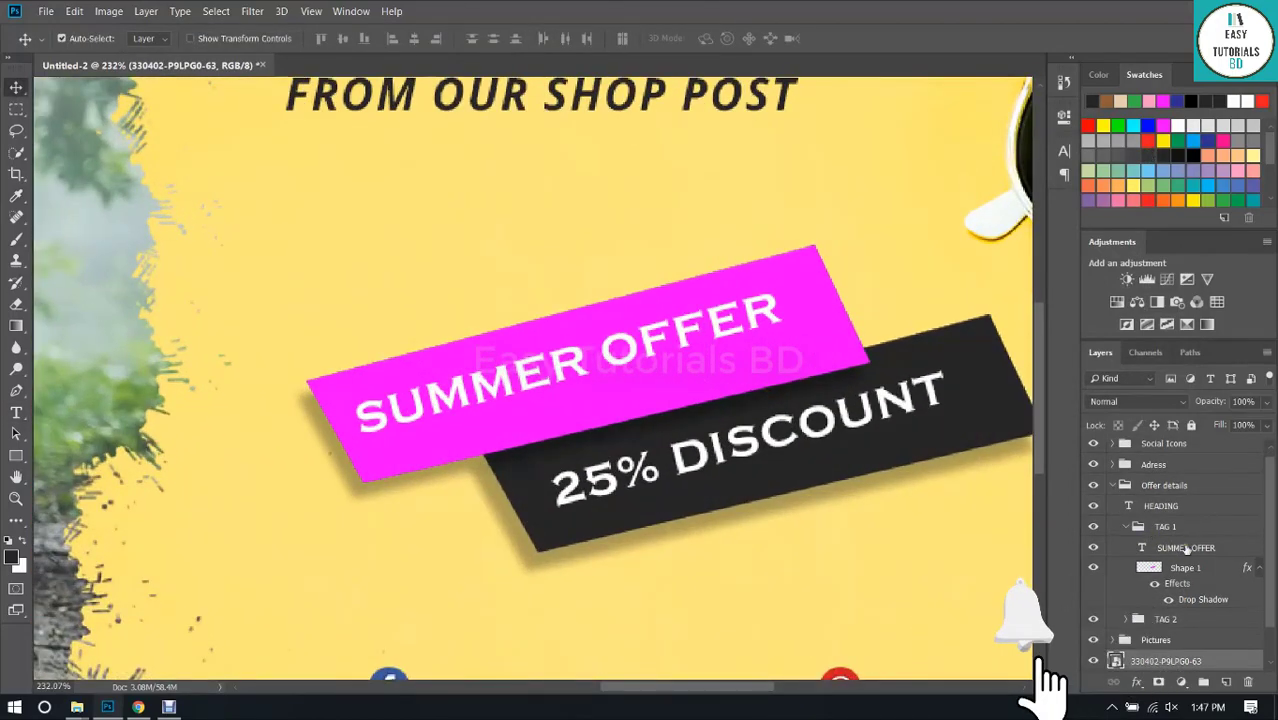
{"action": "left_click", "coordinate": [1214, 569]}
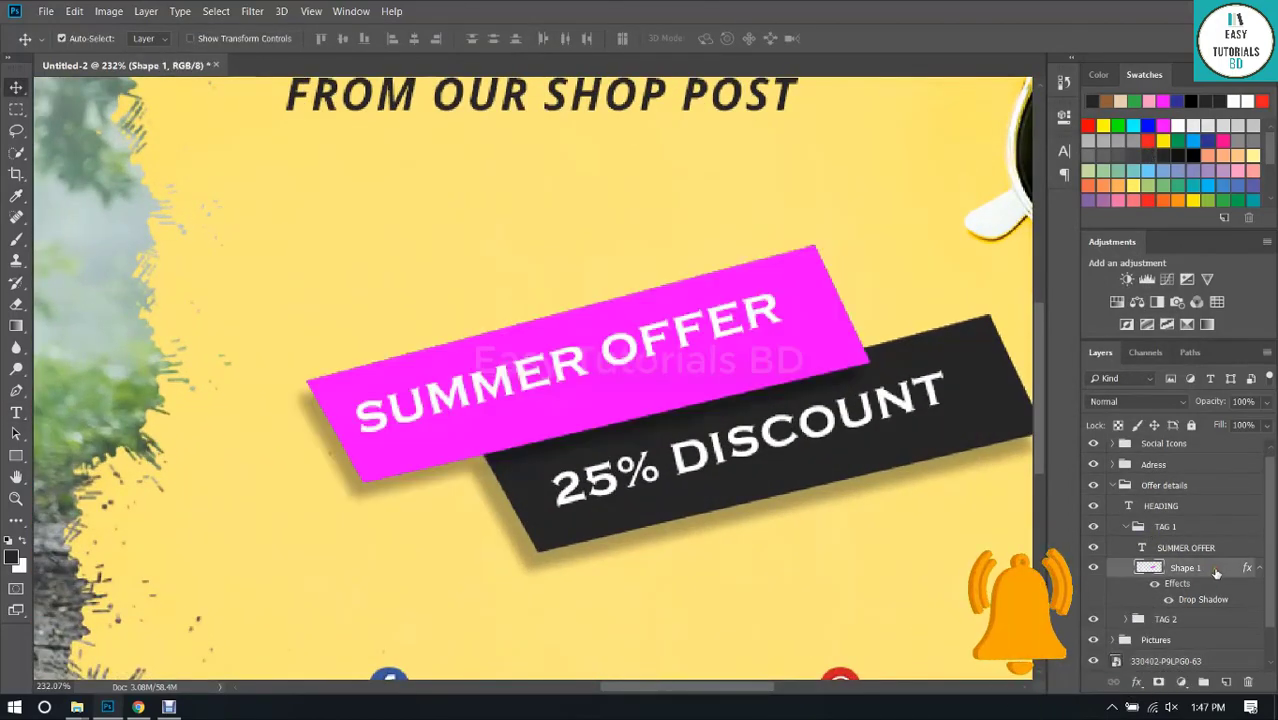
{"action": "double_click", "coordinate": [1223, 570]}
{"action": "left_click_drag", "start_coordinate": [695, 108], "coordinate": [956, 115]}
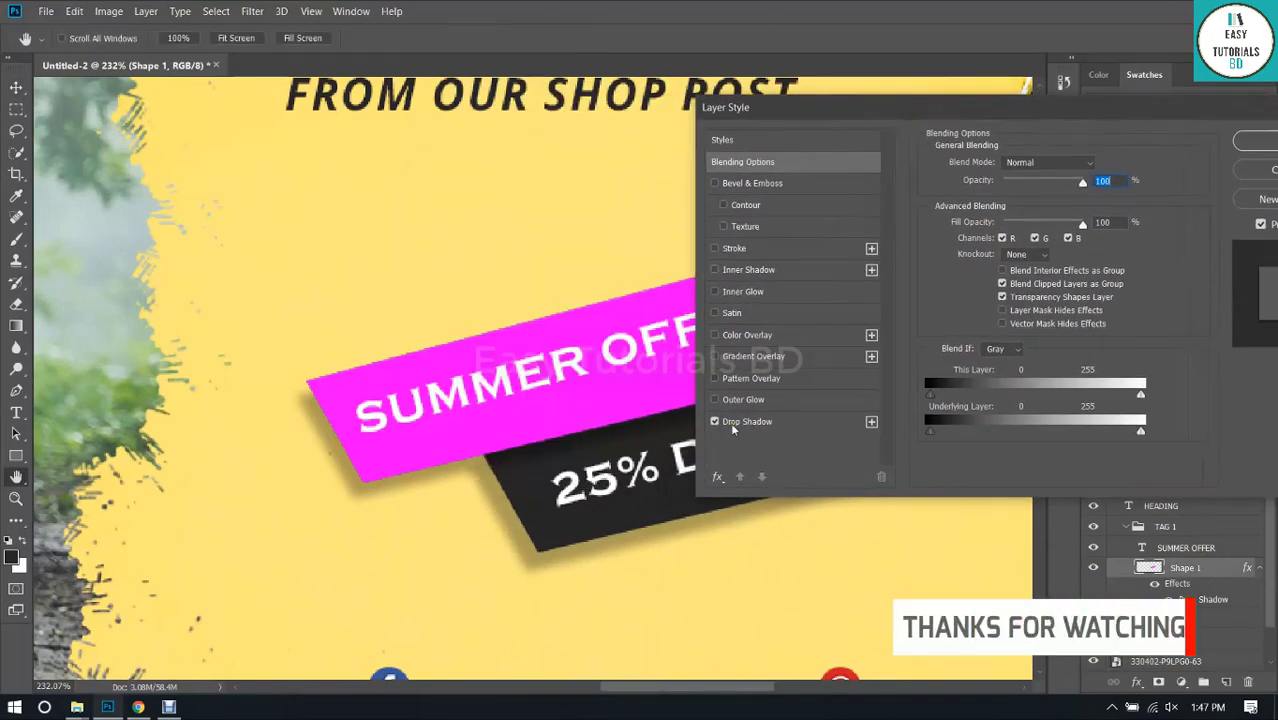
{"action": "left_click_drag", "start_coordinate": [790, 115], "coordinate": [933, 131]}
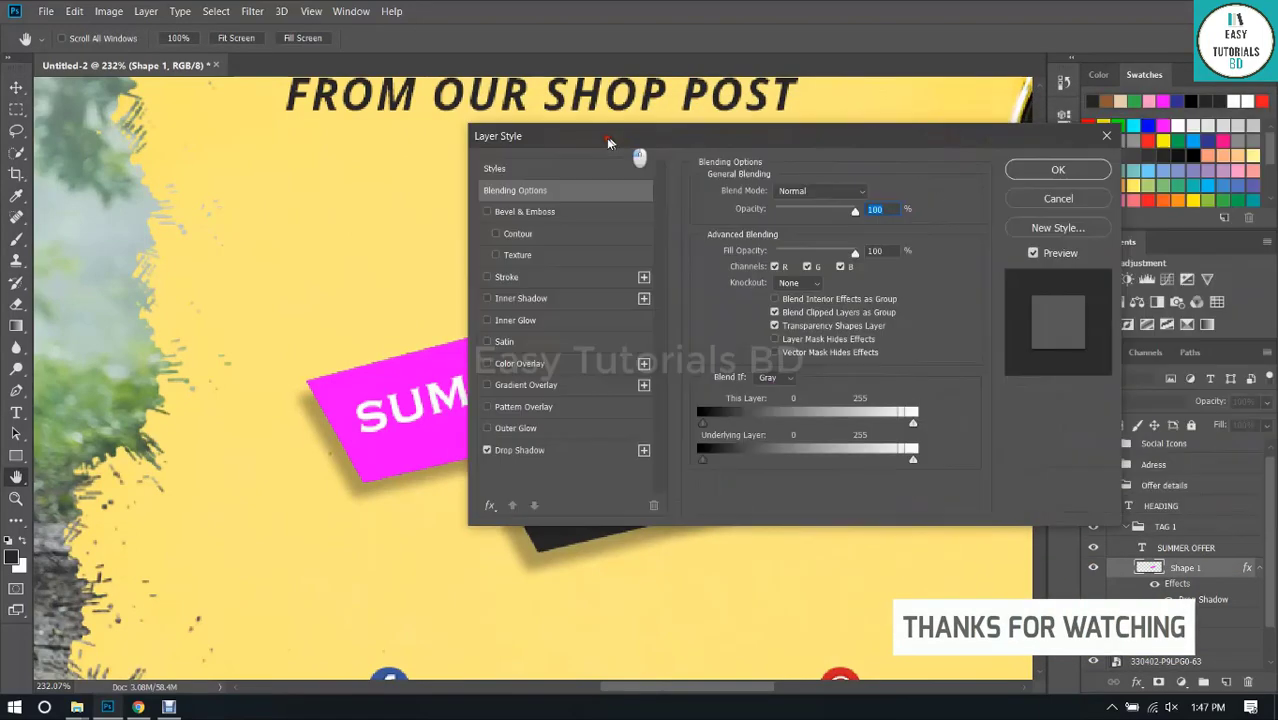
{"action": "key", "text": "Return"}
Add a white 4 px inside stroke to the magenta SUMMER OFFER bar shape.
{"action": "key", "text": "v"}
{"action": "scroll", "coordinate": [486, 370], "scroll_direction": "right", "scroll_amount": 5}
{"action": "double_click", "coordinate": [1225, 570]}
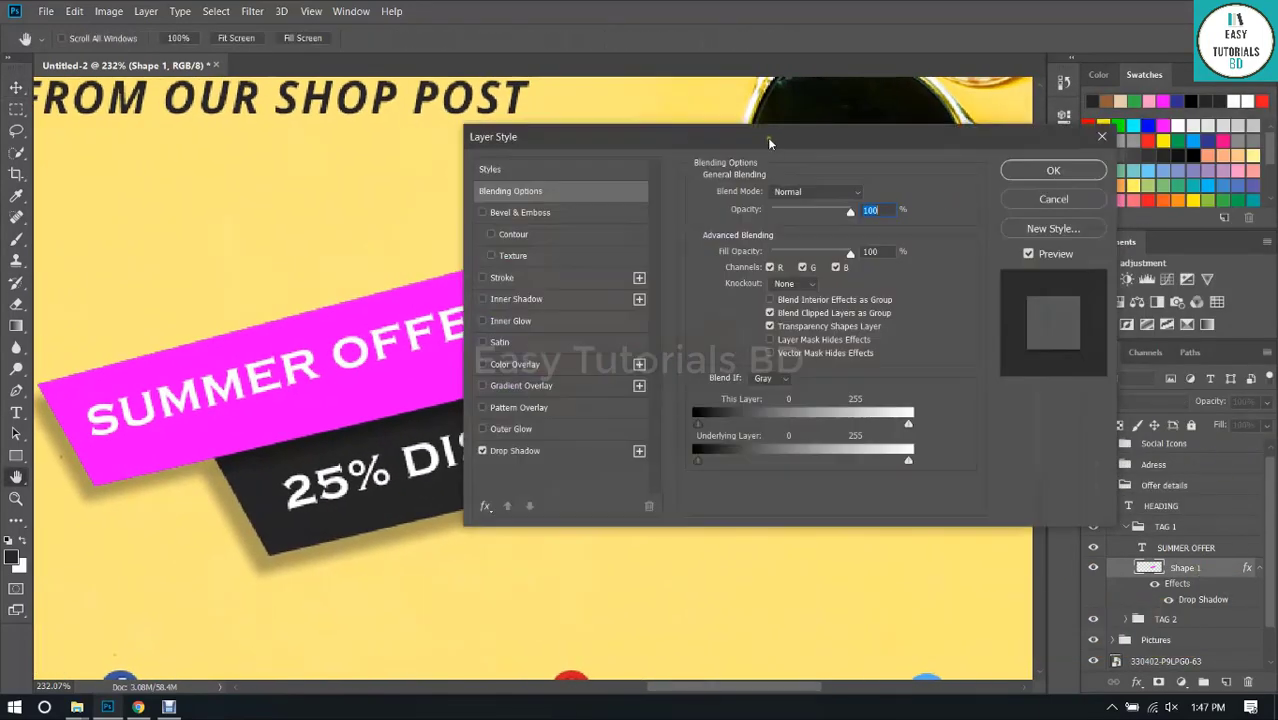
{"action": "left_click_drag", "start_coordinate": [767, 137], "coordinate": [938, 89]}
{"action": "left_click", "coordinate": [719, 226]}
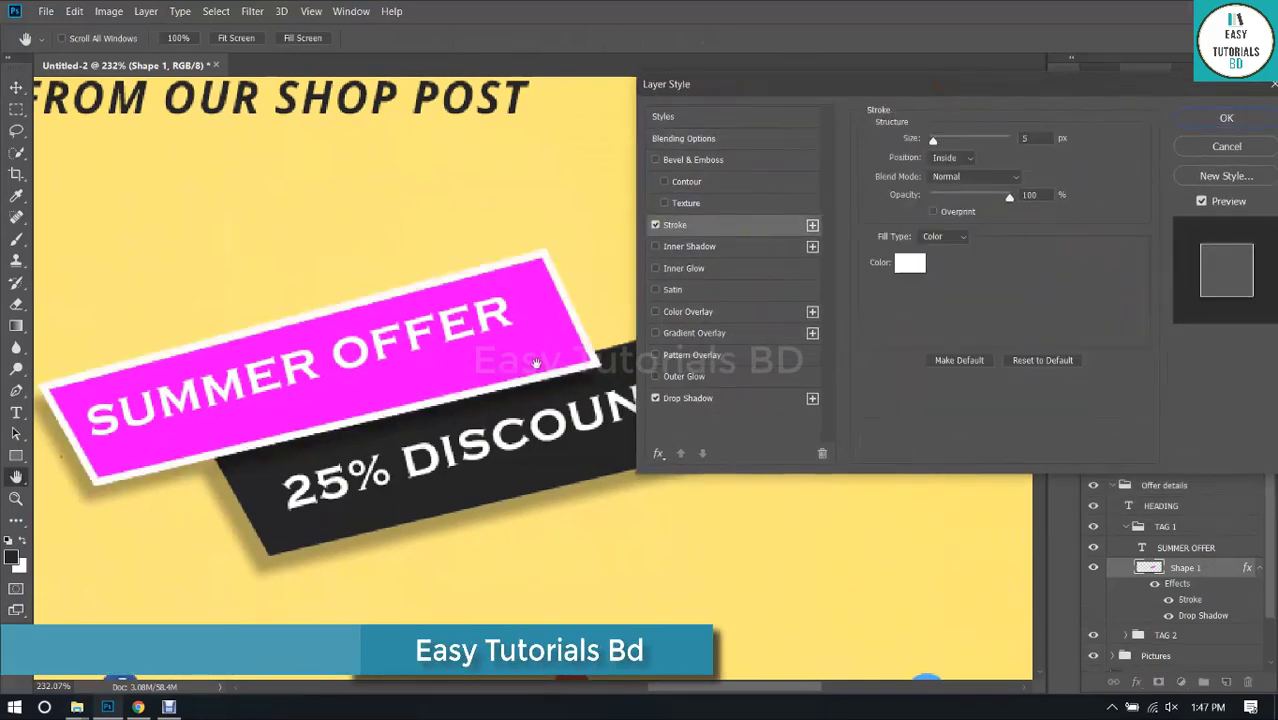
{"action": "left_click_drag", "start_coordinate": [932, 142], "coordinate": [932, 146]}
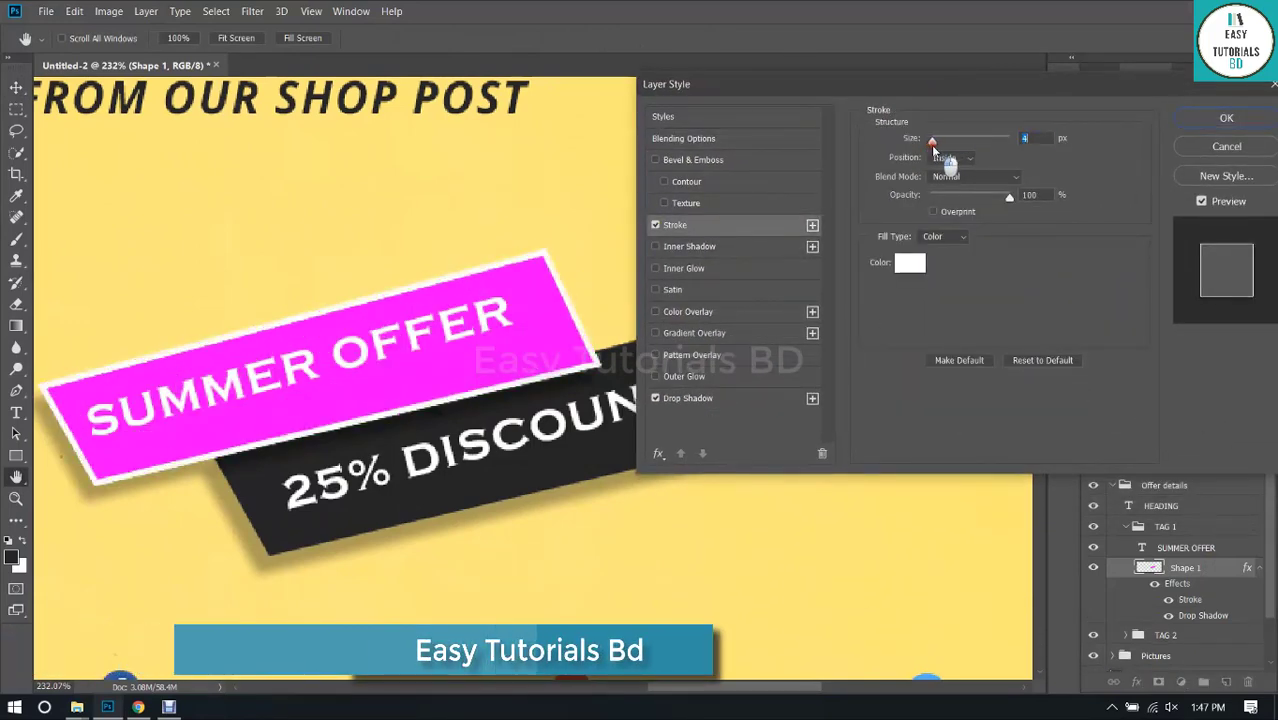
{"action": "left_click", "coordinate": [1035, 139]}
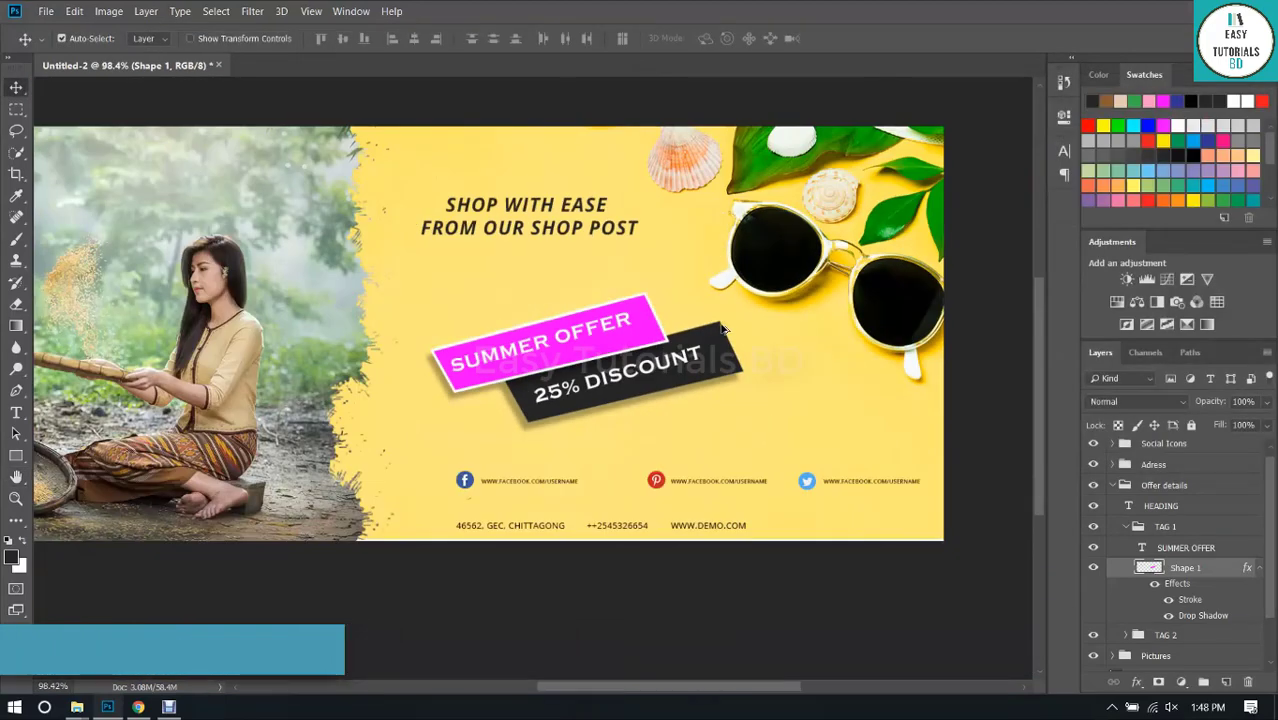
Expand the TAG 2 group and add a white 4 px inside stroke to the black 25% DISCOUNT bar shape.
{"action": "scroll", "coordinate": [1203, 629], "scroll_direction": "down", "scroll_amount": 1}
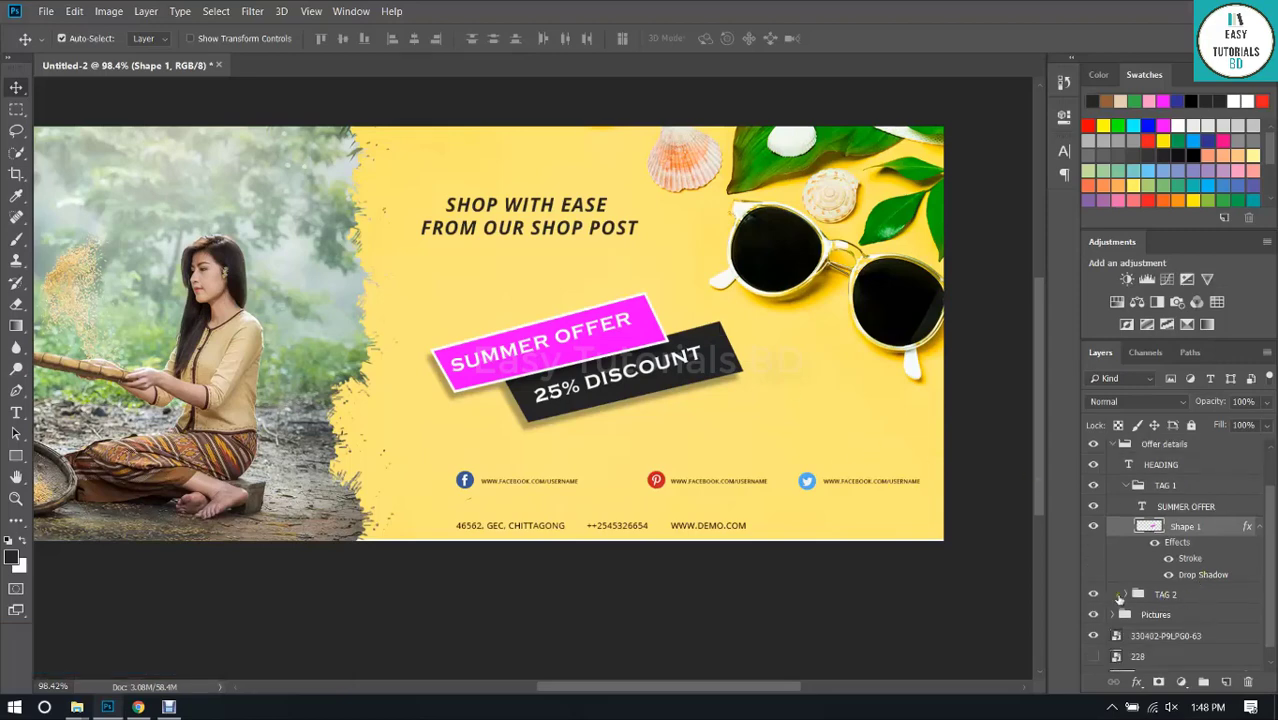
{"action": "left_click", "coordinate": [1124, 595]}
{"action": "scroll", "coordinate": [1193, 578], "scroll_direction": "down", "scroll_amount": 1}
{"action": "double_click", "coordinate": [1224, 595]}
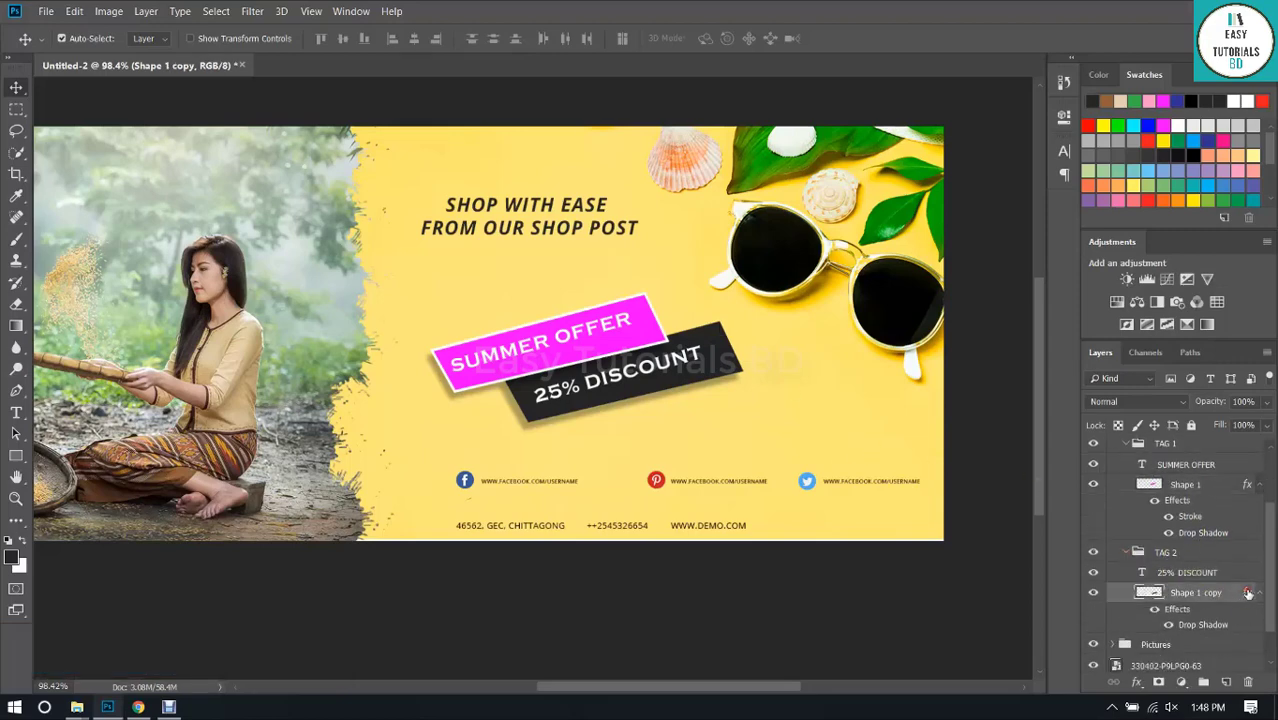
{"action": "double_click", "coordinate": [1248, 593]}
{"action": "left_click", "coordinate": [709, 226]}
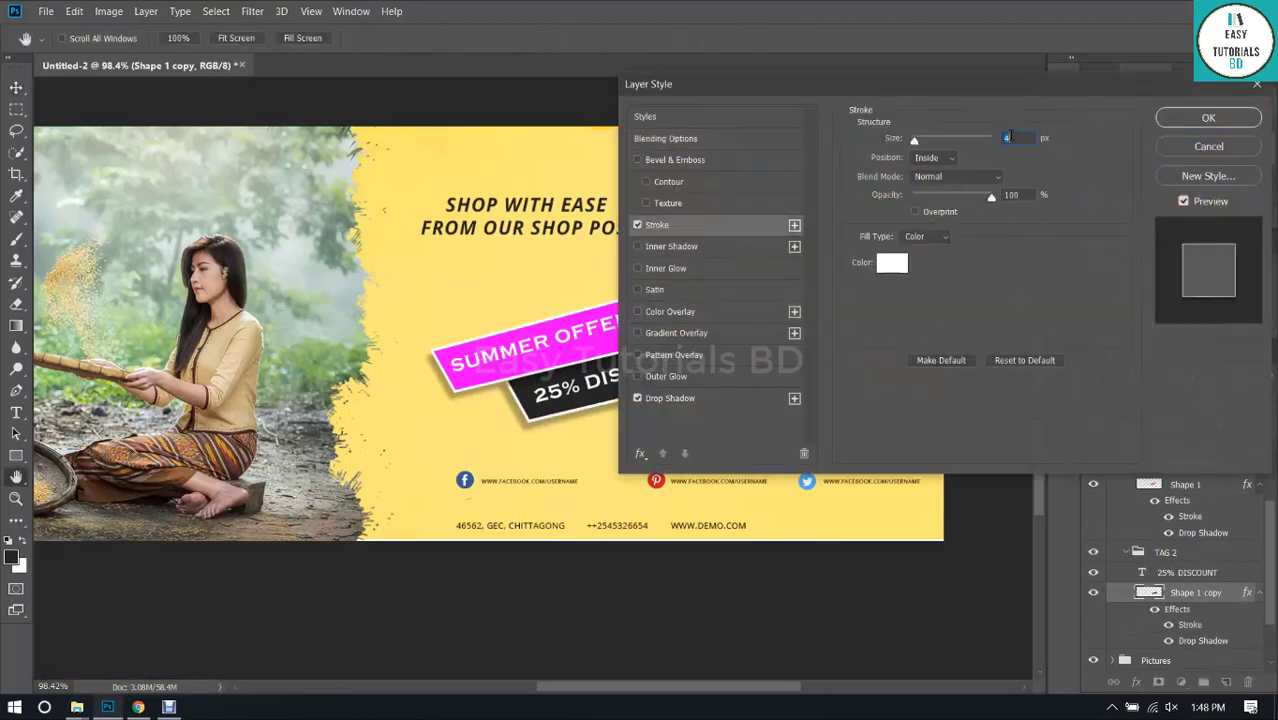
{"action": "left_click", "coordinate": [1208, 117]}
{"action": "scroll", "coordinate": [812, 478], "scroll_direction": "down", "scroll_amount": 3}
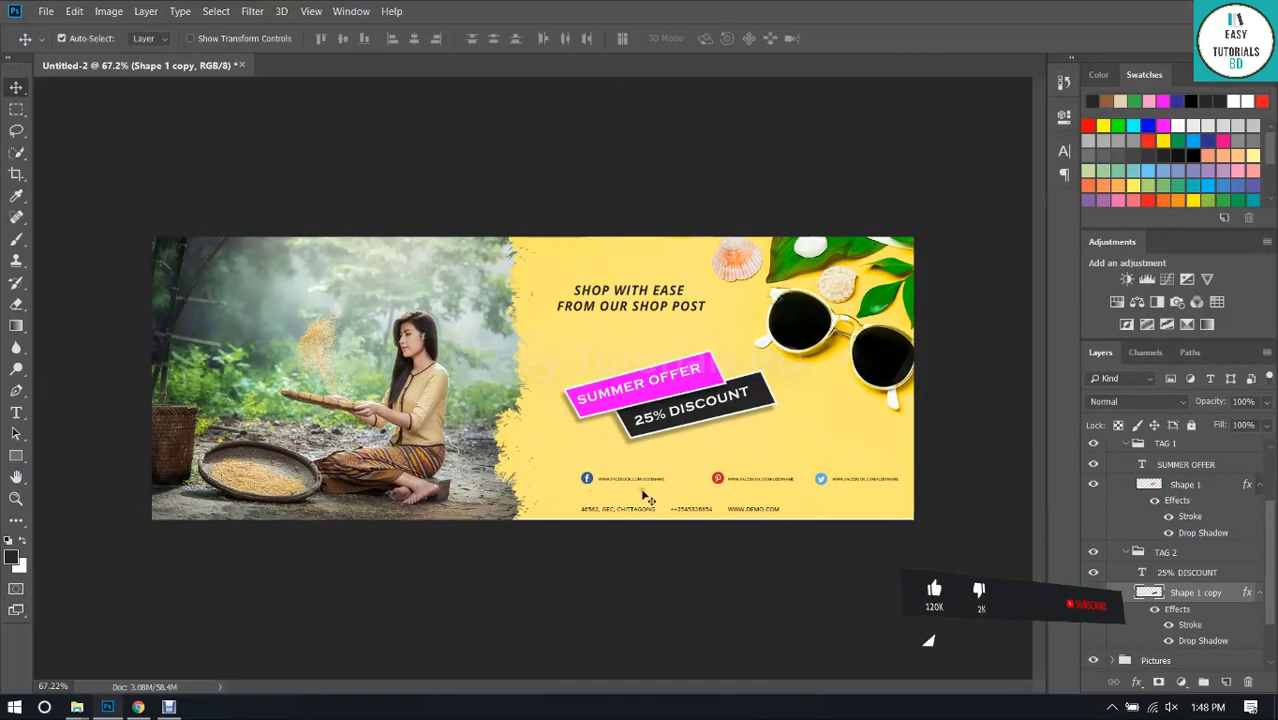
Try the white textured layer 228 as background in place of the yellow summer image, and restore the summer image.
{"action": "scroll", "coordinate": [650, 491], "scroll_direction": "up", "scroll_amount": 2}
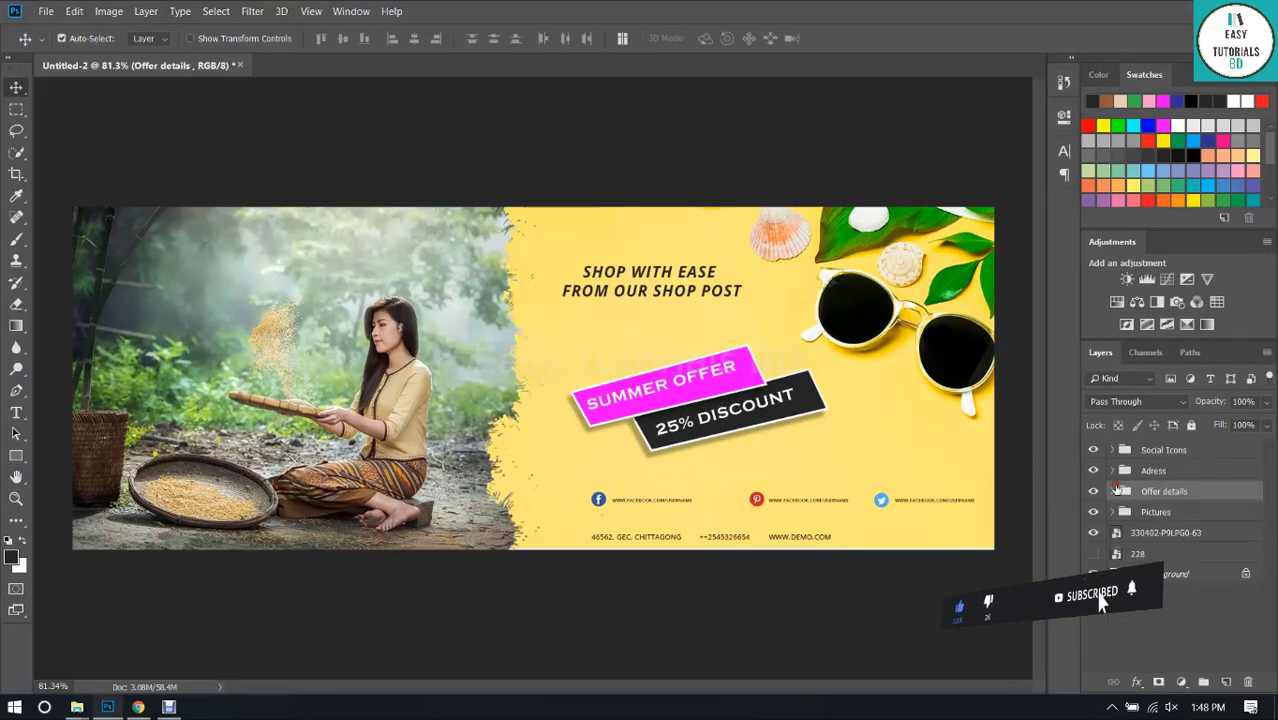
{"action": "left_click", "coordinate": [1093, 533]}
{"action": "left_click", "coordinate": [1093, 554]}
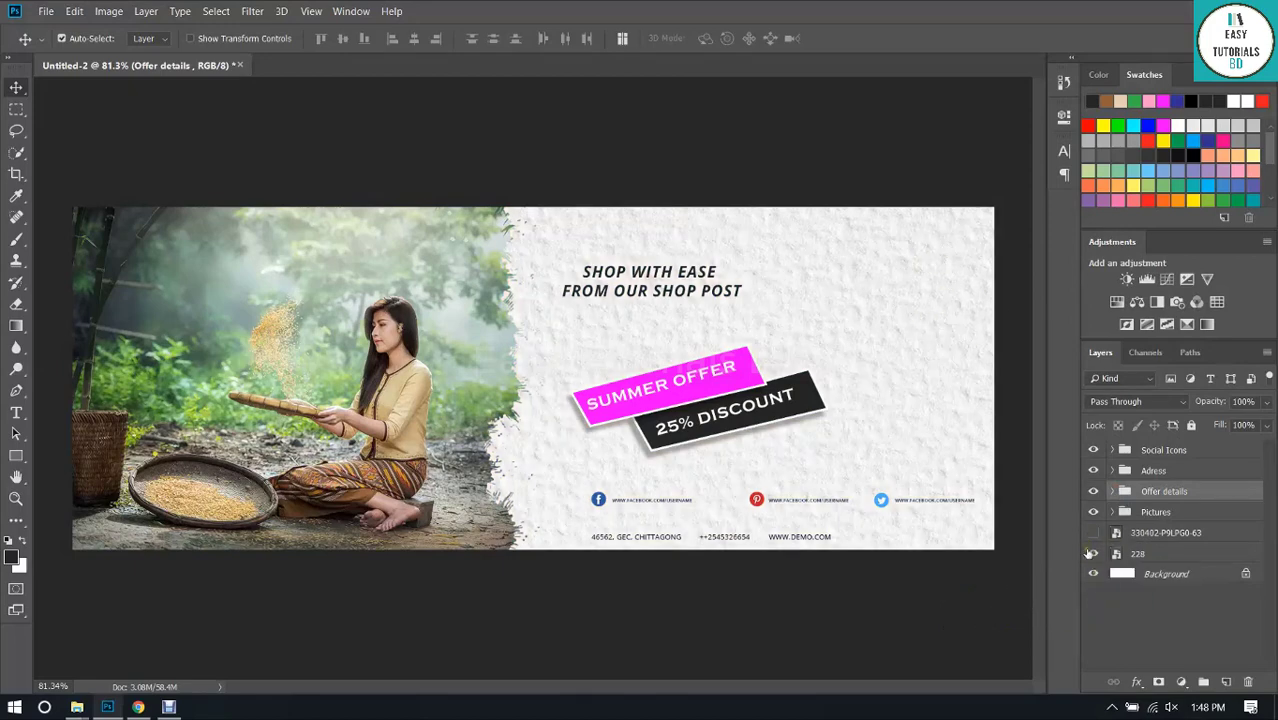
{"action": "left_click", "coordinate": [1093, 554]}
{"action": "left_click", "coordinate": [1093, 533]}
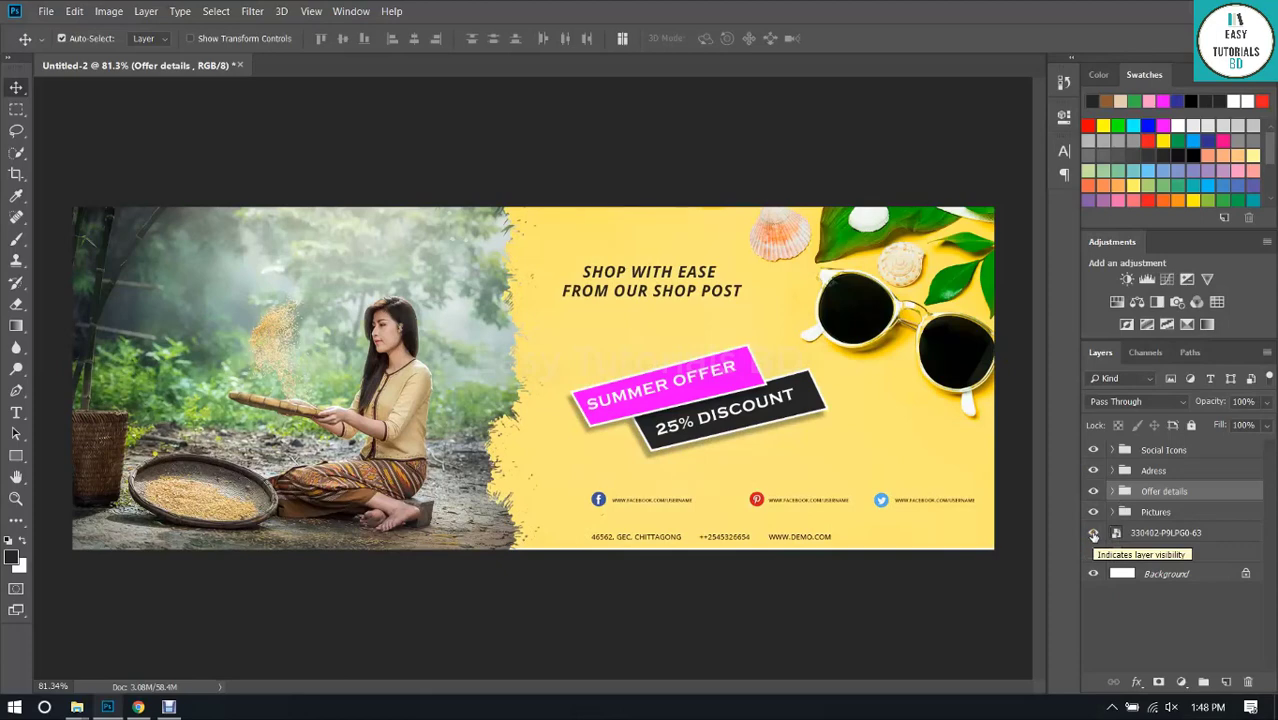
Expand the Adress group and reposition the phone number and website texts horizontally to leave wider gaps along the contact line.
{"action": "scroll", "coordinate": [884, 559], "scroll_direction": "up", "scroll_amount": 5}
{"action": "left_click_drag", "start_coordinate": [889, 558], "coordinate": [789, 551]}
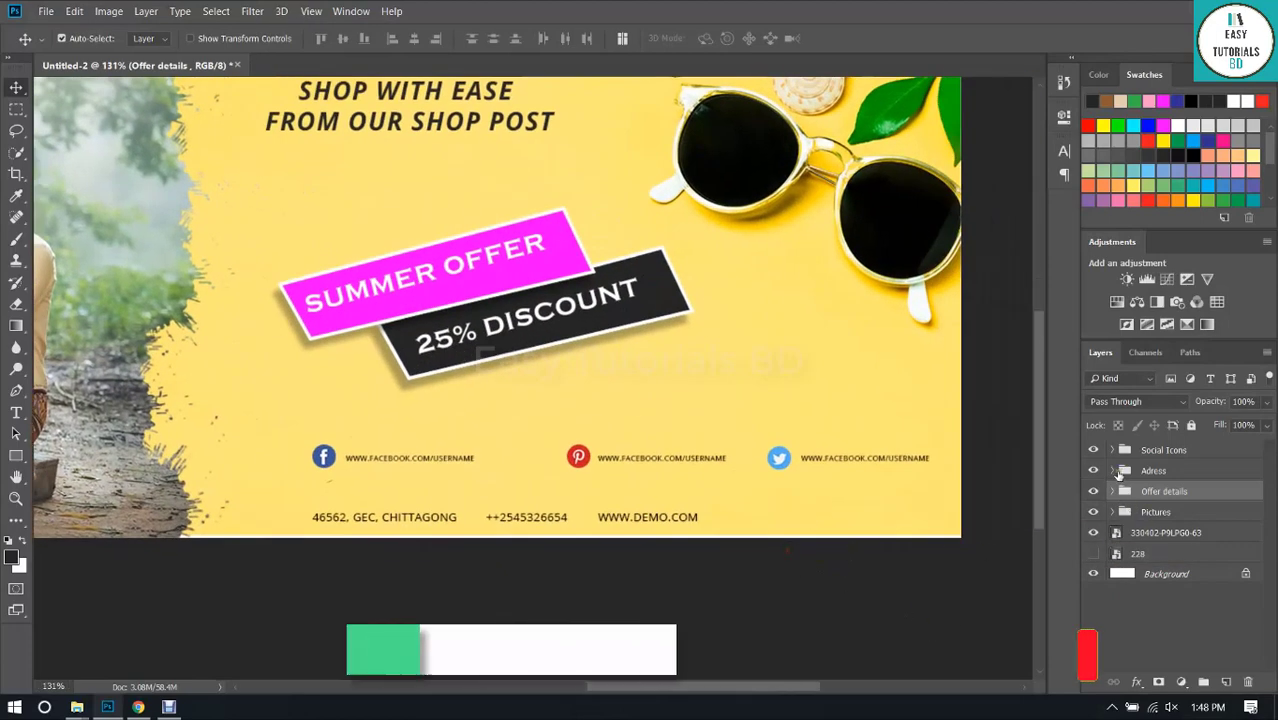
{"action": "left_click", "coordinate": [1113, 471]}
{"action": "left_click", "coordinate": [648, 518]}
{"action": "left_click", "coordinate": [662, 525]}
{"action": "left_click_drag", "start_coordinate": [668, 518], "coordinate": [760, 519]}
{"action": "left_click_drag", "start_coordinate": [566, 520], "coordinate": [599, 522]}
{"action": "left_click", "coordinate": [744, 577]}
{"action": "scroll", "coordinate": [745, 578], "scroll_direction": "down", "scroll_amount": 7}
{"action": "scroll", "coordinate": [745, 532], "scroll_direction": "up", "scroll_amount": 9}
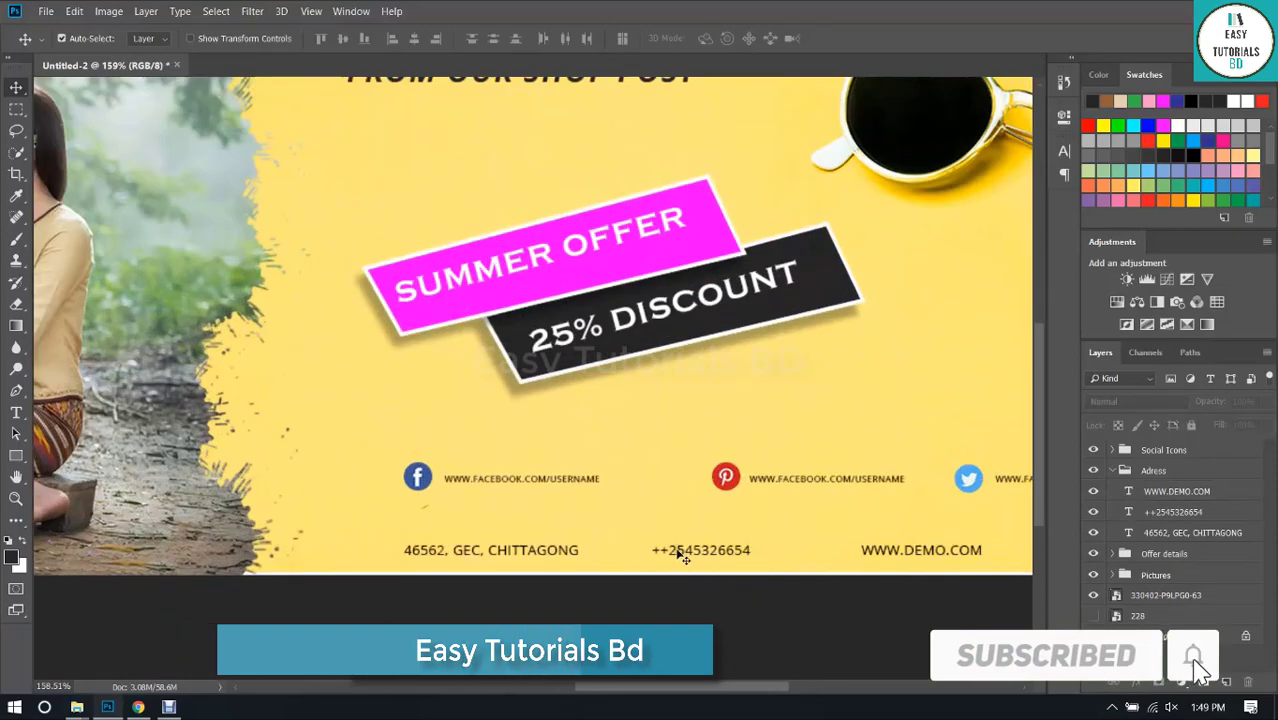
{"action": "left_click_drag", "start_coordinate": [680, 555], "coordinate": [641, 555]}
{"action": "left_click_drag", "start_coordinate": [947, 551], "coordinate": [833, 561]}
Align the vertical centres of the address, phone number and website texts and distribute their horizontal centres evenly.
{"action": "left_click", "coordinate": [351, 11]}
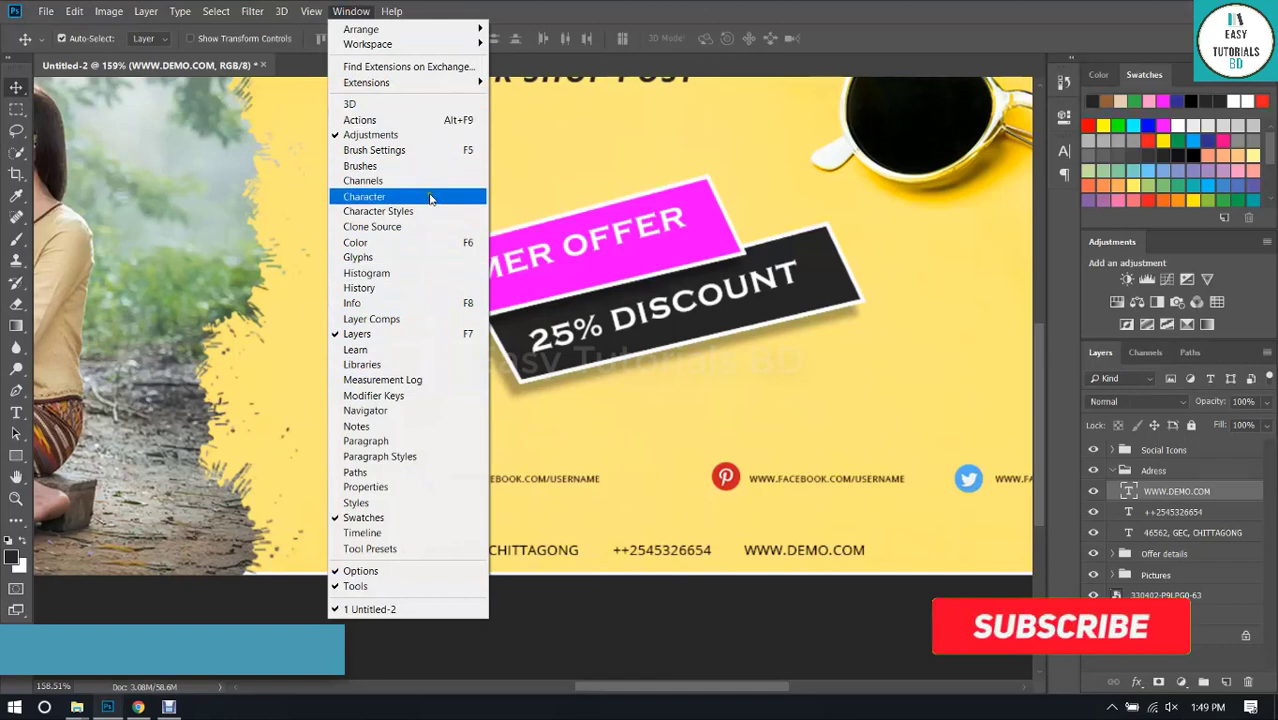
{"action": "left_click", "coordinate": [935, 4]}
{"action": "left_click", "coordinate": [495, 551]}
{"action": "left_click", "coordinate": [1174, 492], "text": "shift"}
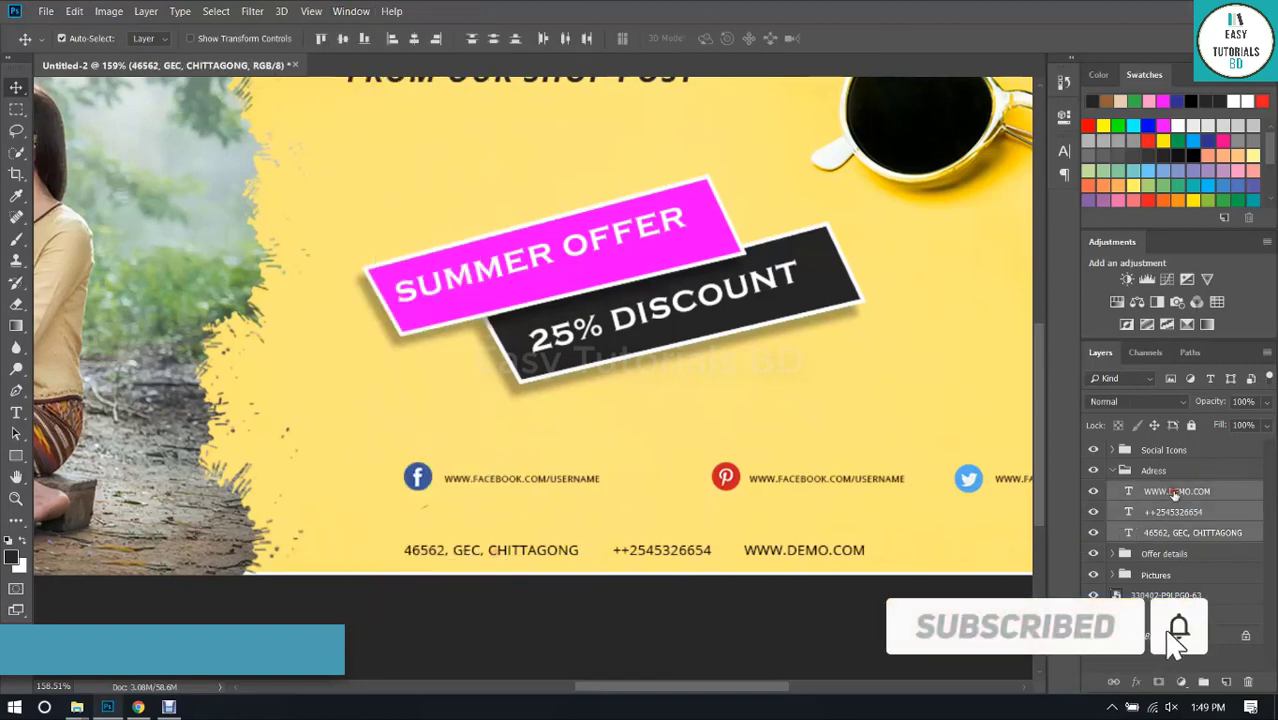
{"action": "left_click", "coordinate": [337, 38]}
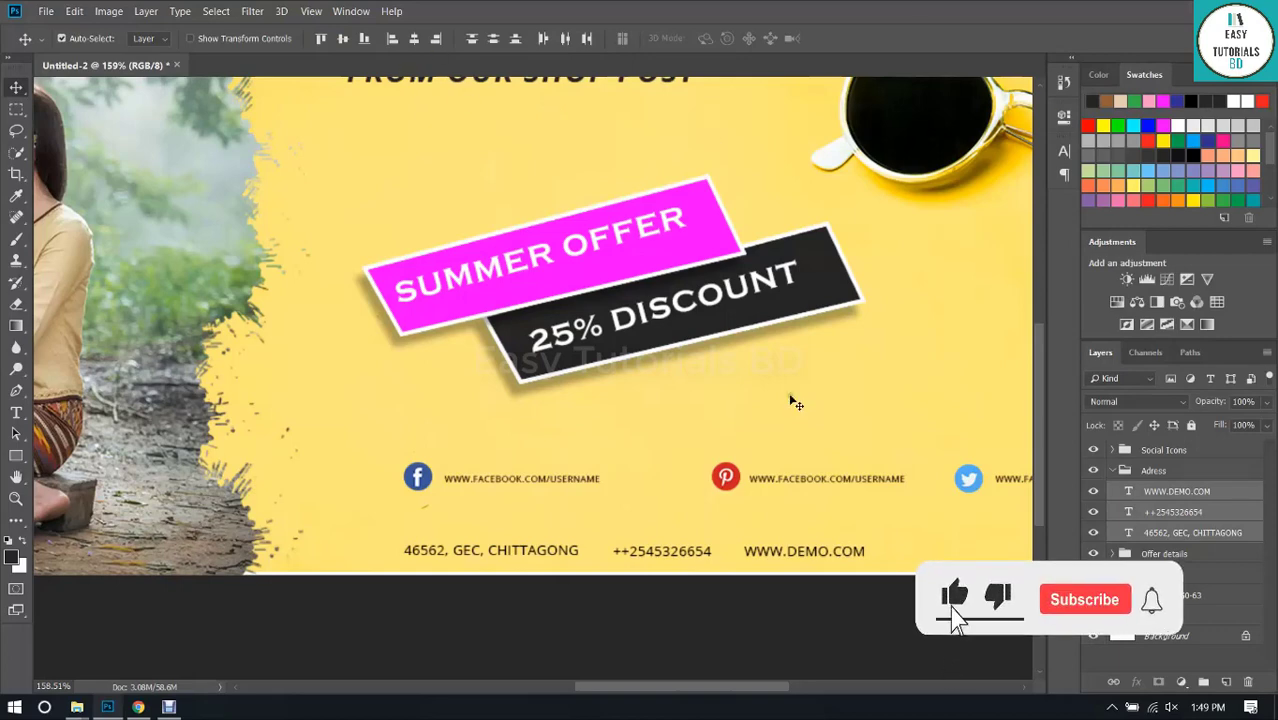
{"action": "left_click", "coordinate": [565, 39]}
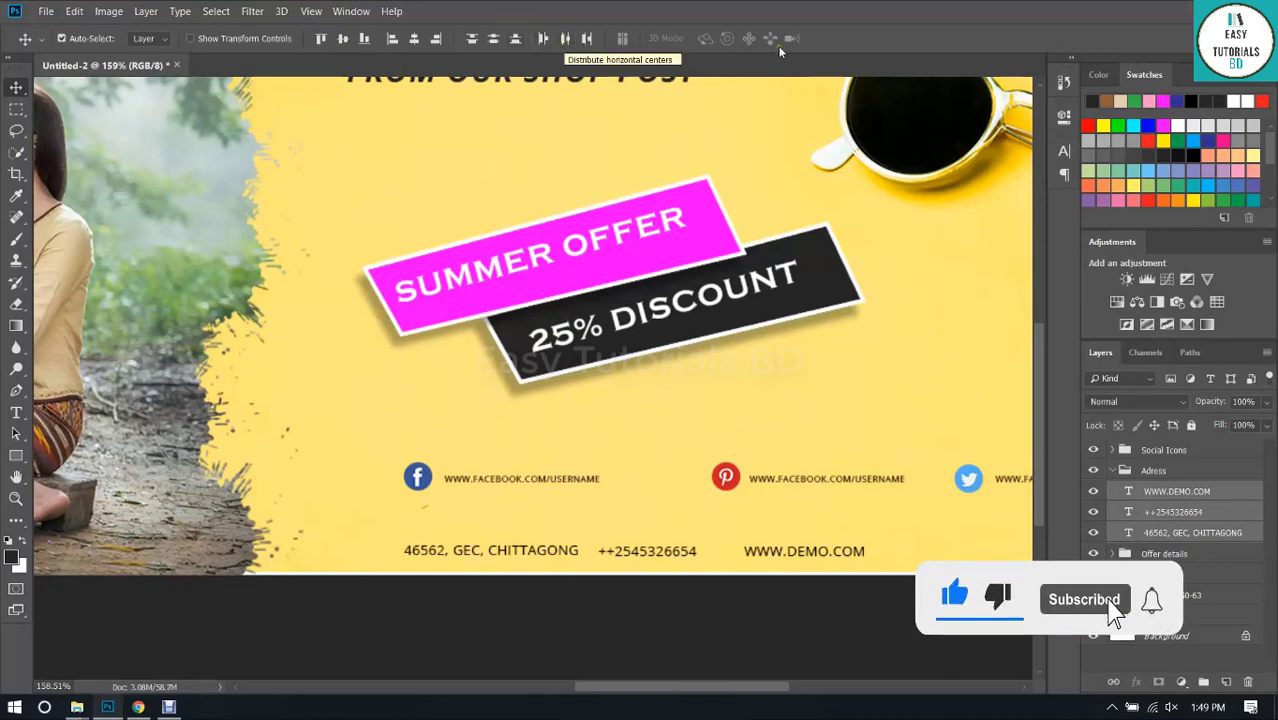
{"action": "left_click", "coordinate": [474, 191]}
{"action": "key", "text": "ctrl+0"}
{"action": "scroll", "coordinate": [676, 470], "scroll_direction": "up", "scroll_amount": 5}
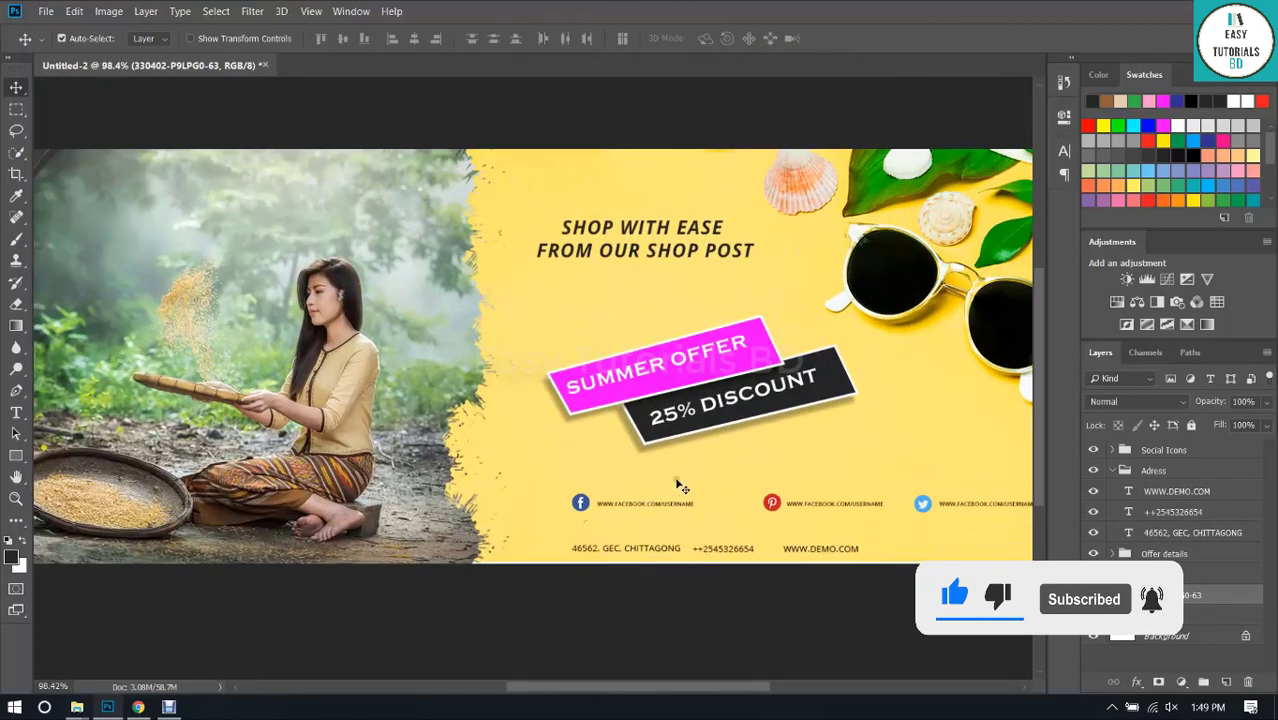
{"action": "scroll", "coordinate": [729, 418], "scroll_direction": "down", "scroll_amount": 2}
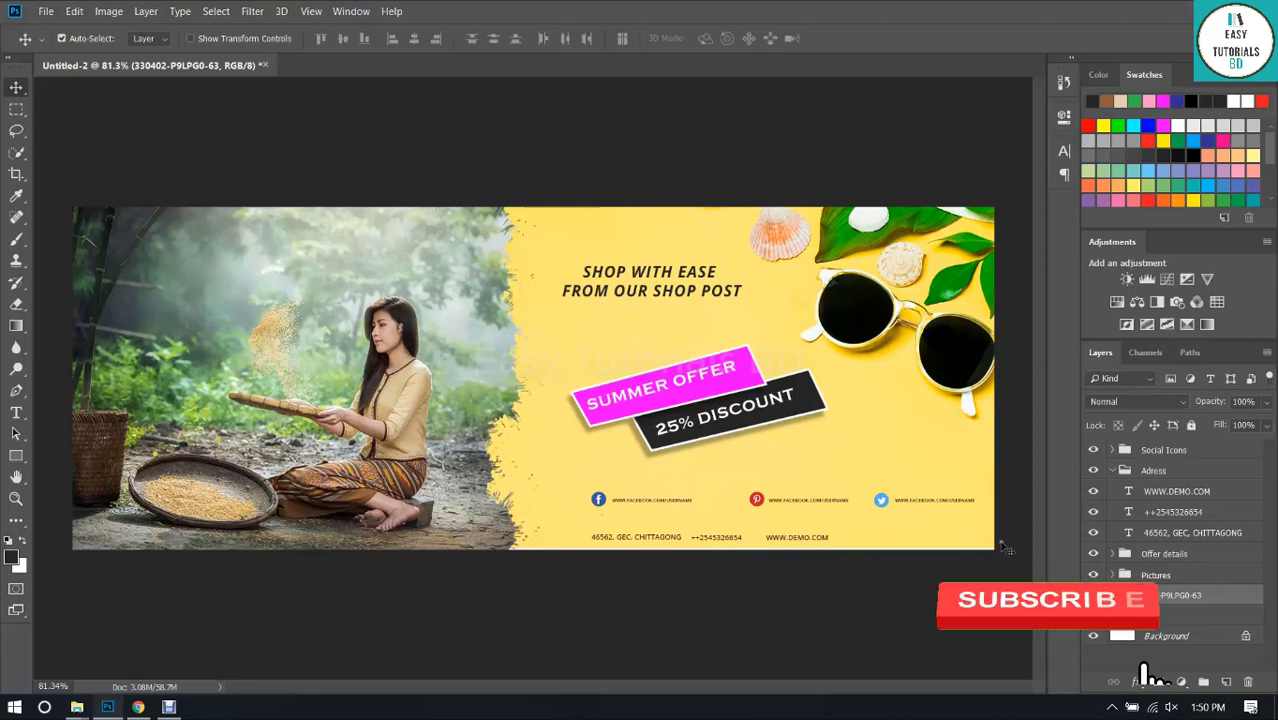
Adjust the SUMMER OFFER text with Free Transform, shifting it slightly right to centre it within the magenta bar.
{"action": "left_click", "coordinate": [700, 385]}
{"action": "key", "text": "ctrl+t"}
{"action": "scroll", "coordinate": [743, 362], "scroll_direction": "up", "scroll_amount": 7}
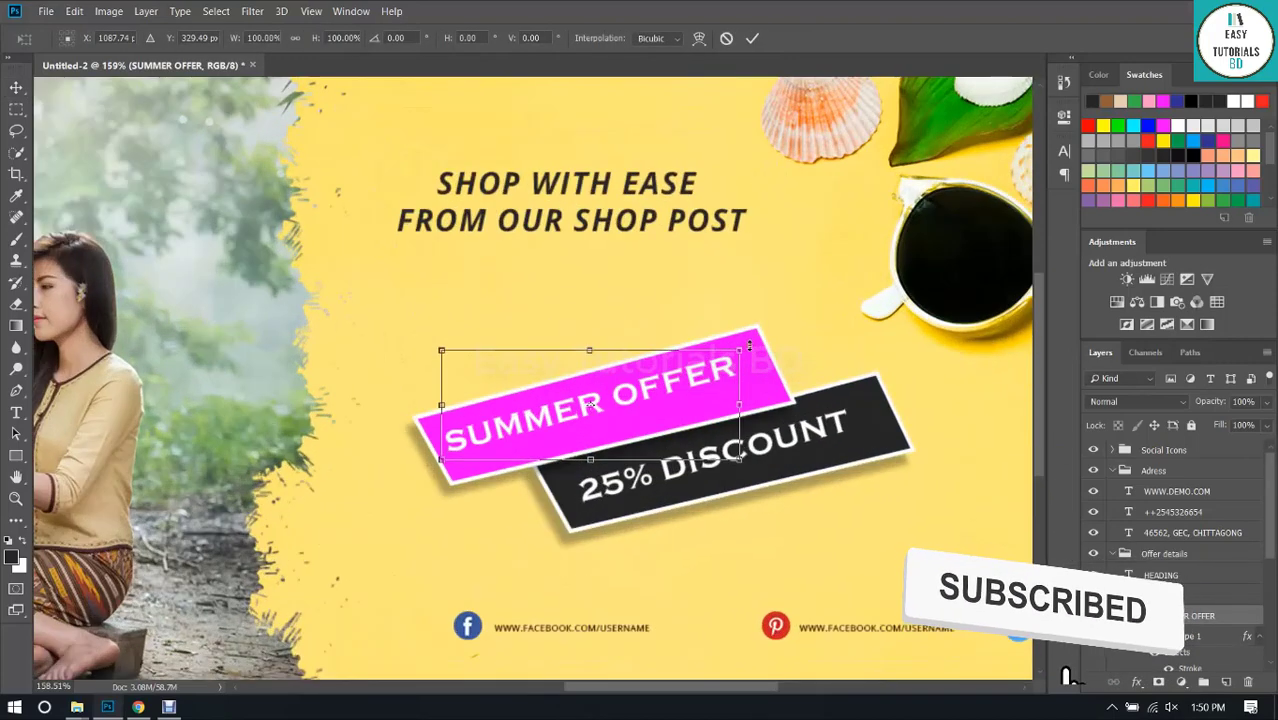
{"action": "left_click_drag", "start_coordinate": [755, 356], "coordinate": [756, 360]}
{"action": "left_click_drag", "start_coordinate": [645, 391], "coordinate": [663, 398]}
{"action": "key", "text": "Return"}
{"action": "key", "text": "ctrl+0"}
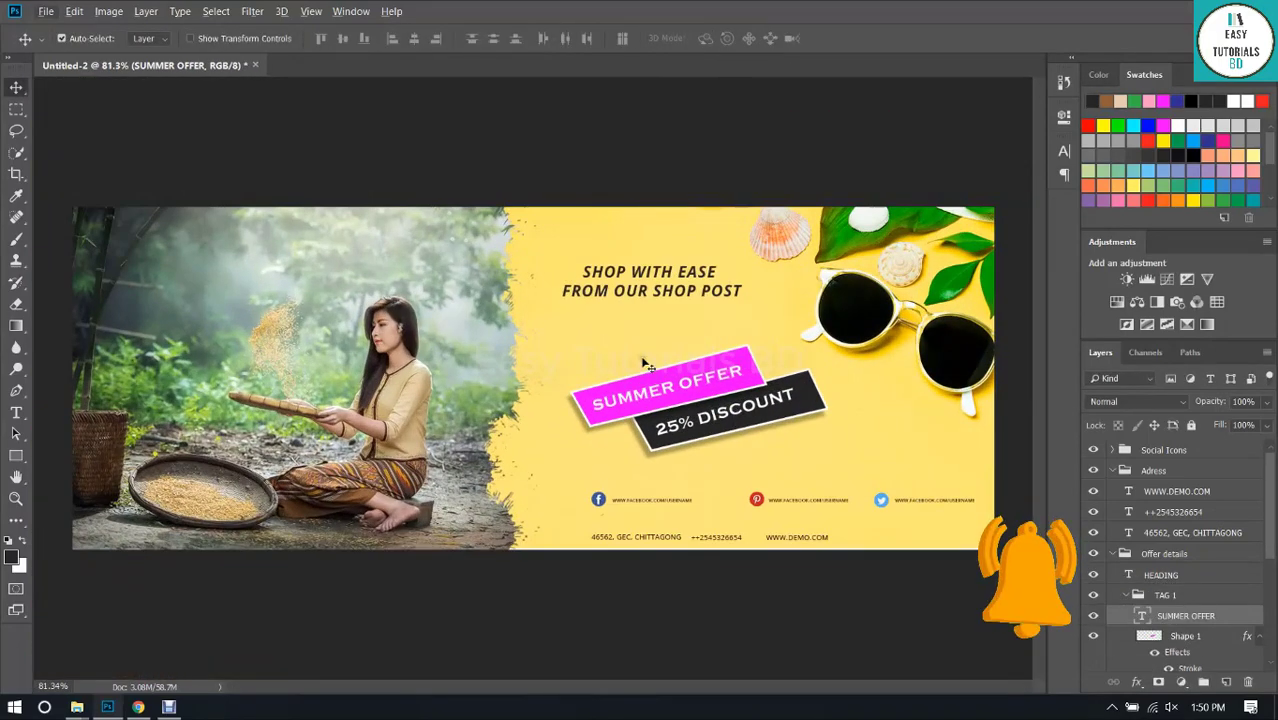
Collapse the Adress and TAG 1 groups and add a drop shadow to the HEADING text layer.
{"action": "scroll", "coordinate": [665, 290], "scroll_direction": "up", "scroll_amount": 10}
{"action": "left_click", "coordinate": [1111, 470]}
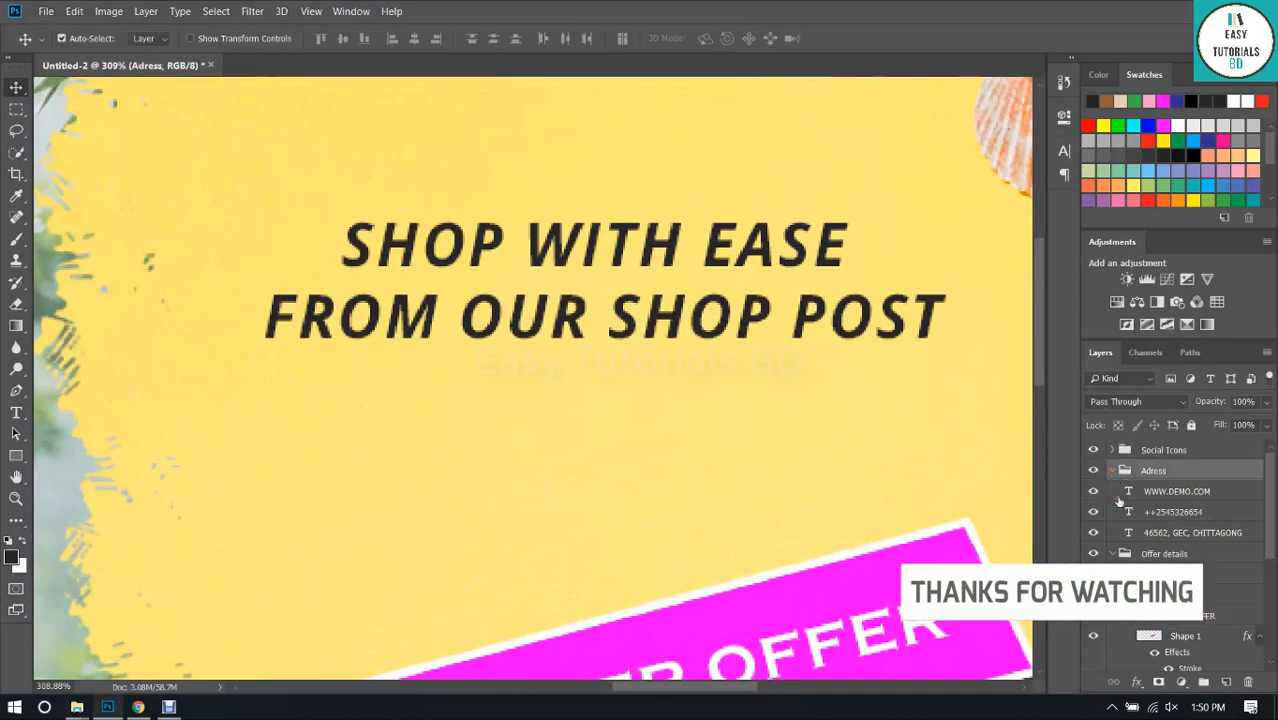
{"action": "left_click", "coordinate": [1126, 533]}
{"action": "double_click", "coordinate": [1227, 516]}
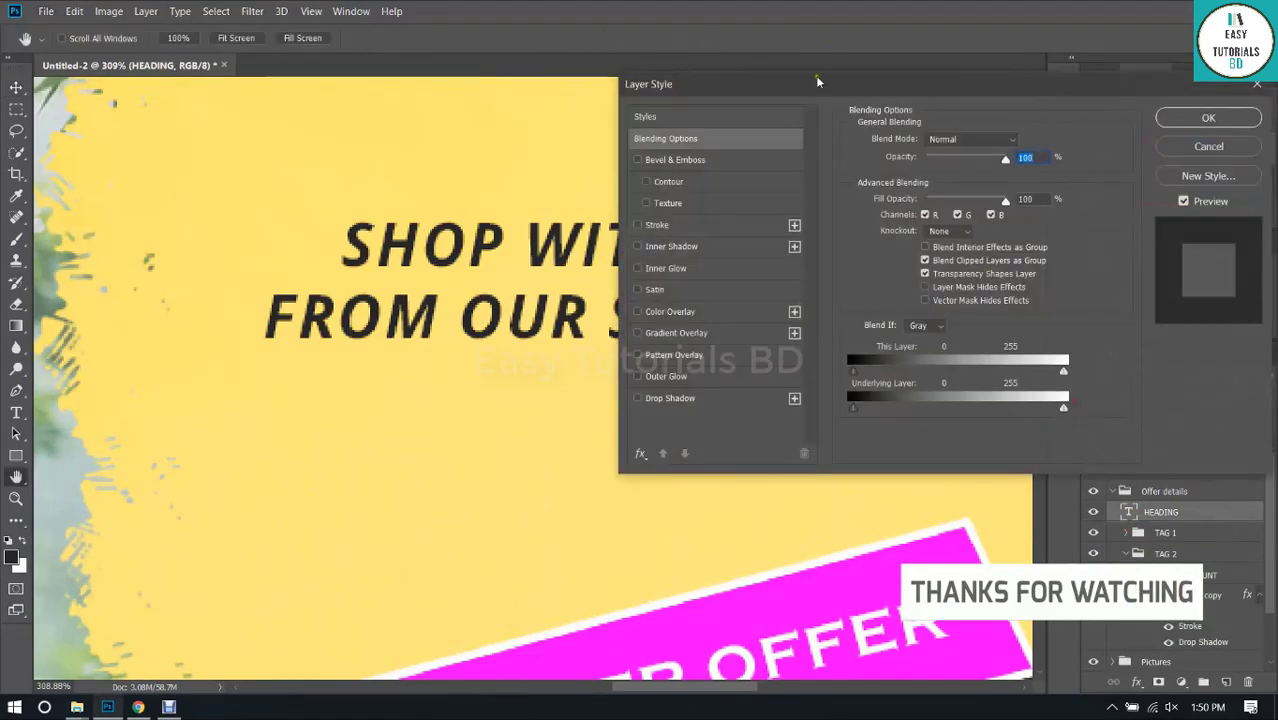
{"action": "left_click_drag", "start_coordinate": [819, 81], "coordinate": [1092, 89]}
{"action": "left_click", "coordinate": [994, 408]}
{"action": "scroll", "coordinate": [444, 362], "scroll_direction": "down", "scroll_amount": 6}
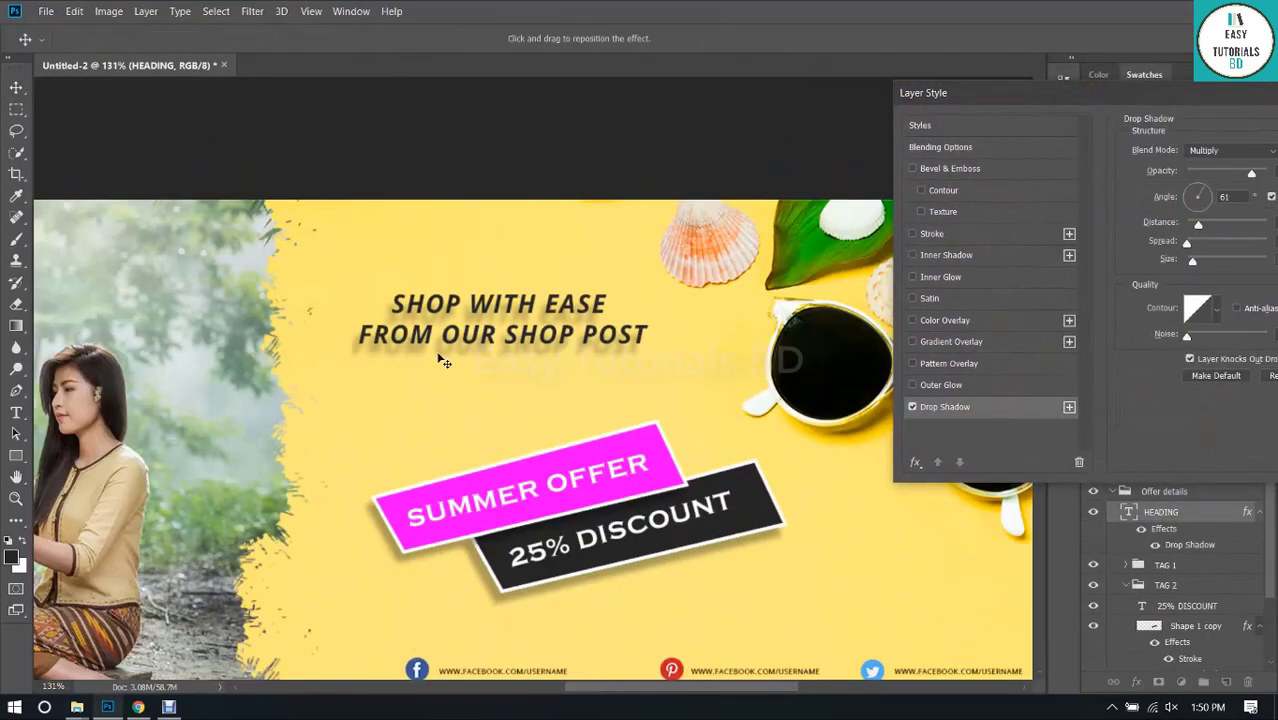
{"action": "scroll", "coordinate": [464, 343], "scroll_direction": "up", "scroll_amount": 2}
{"action": "key", "text": "Return"}
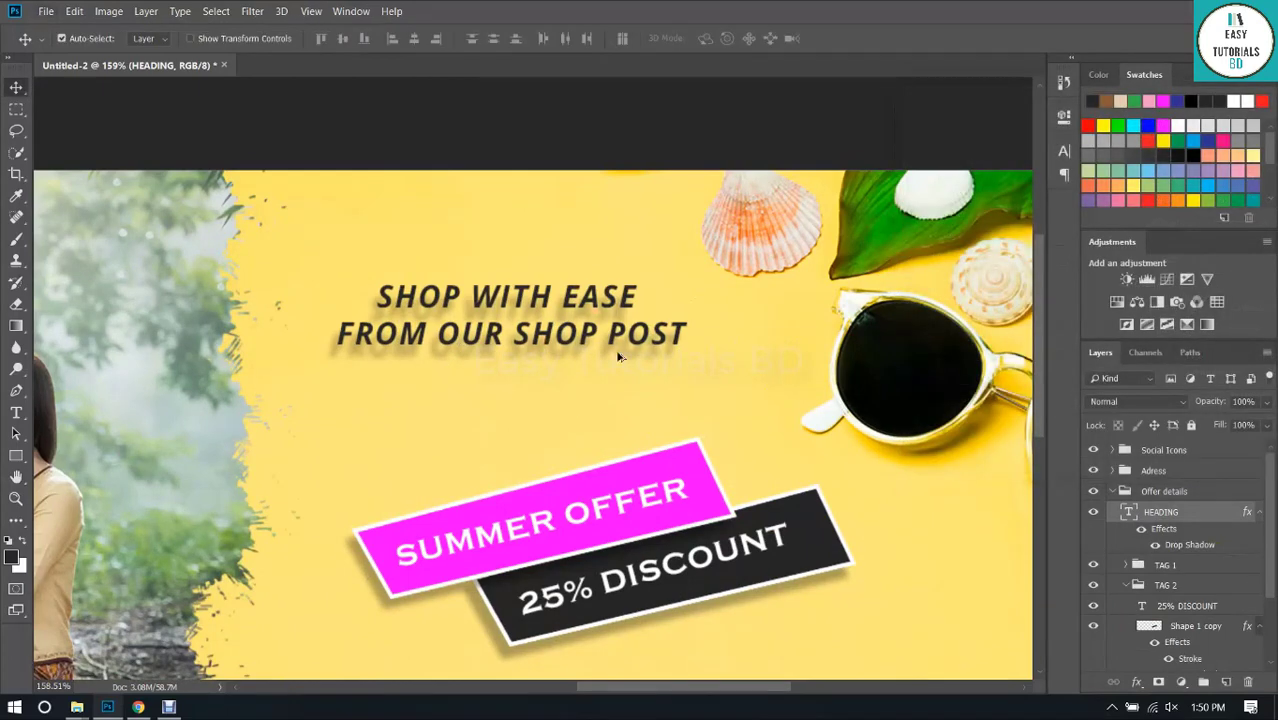
Refine the heading's drop shadow to 92% opacity, 34° angle, 12 px distance and 4% spread.
{"action": "scroll", "coordinate": [618, 356], "scroll_direction": "up", "scroll_amount": 2}
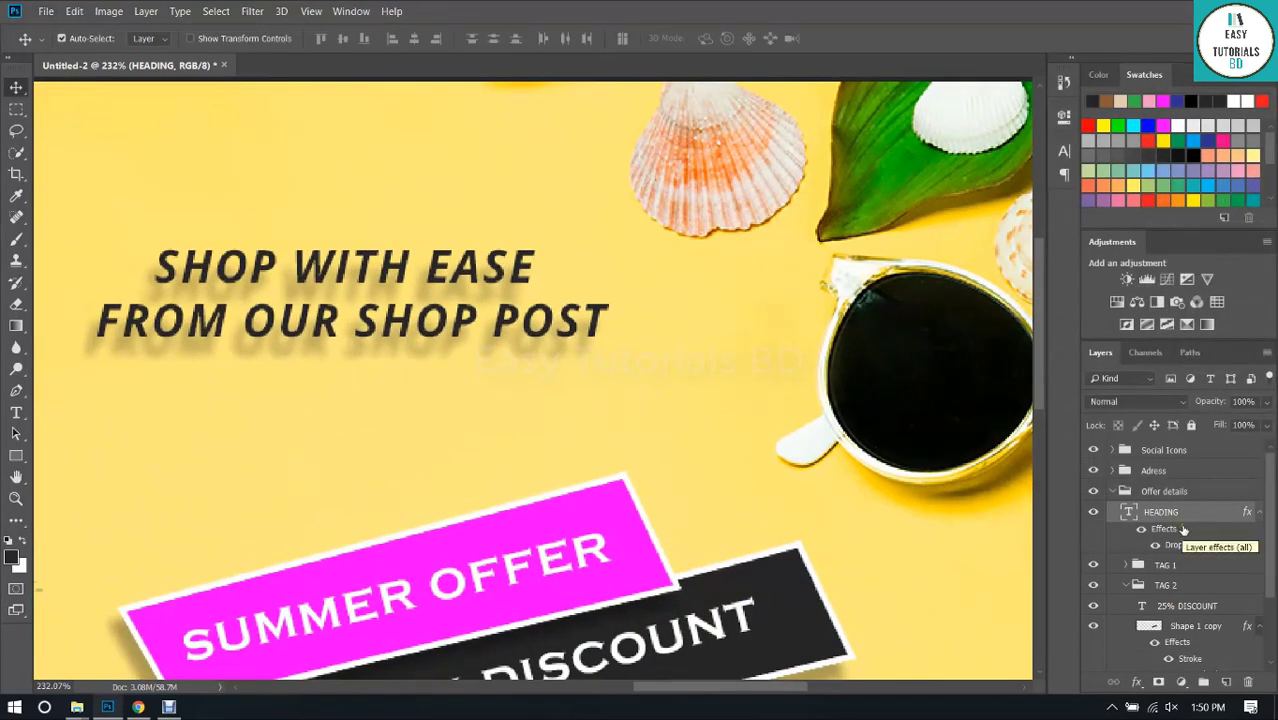
{"action": "double_click", "coordinate": [1227, 548]}
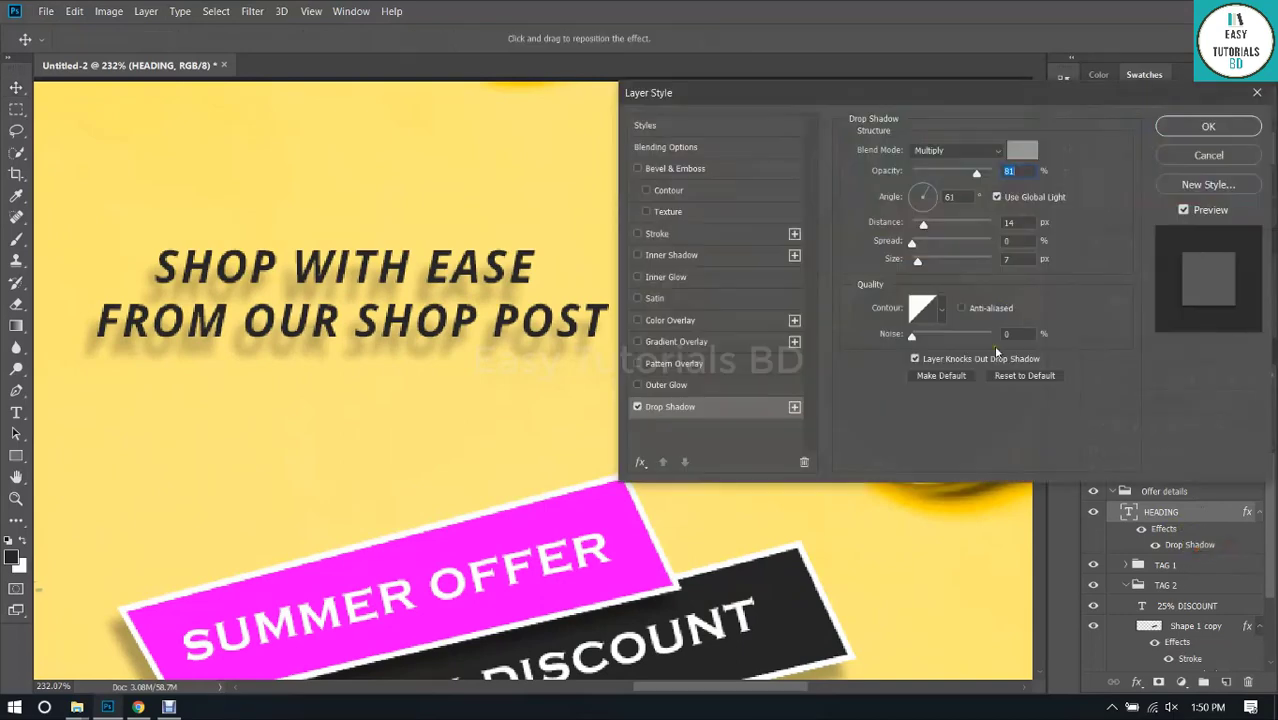
{"action": "left_click_drag", "start_coordinate": [975, 175], "coordinate": [985, 176]}
{"action": "left_click_drag", "start_coordinate": [923, 226], "coordinate": [918, 228]}
{"action": "left_click_drag", "start_coordinate": [527, 366], "coordinate": [441, 345]}
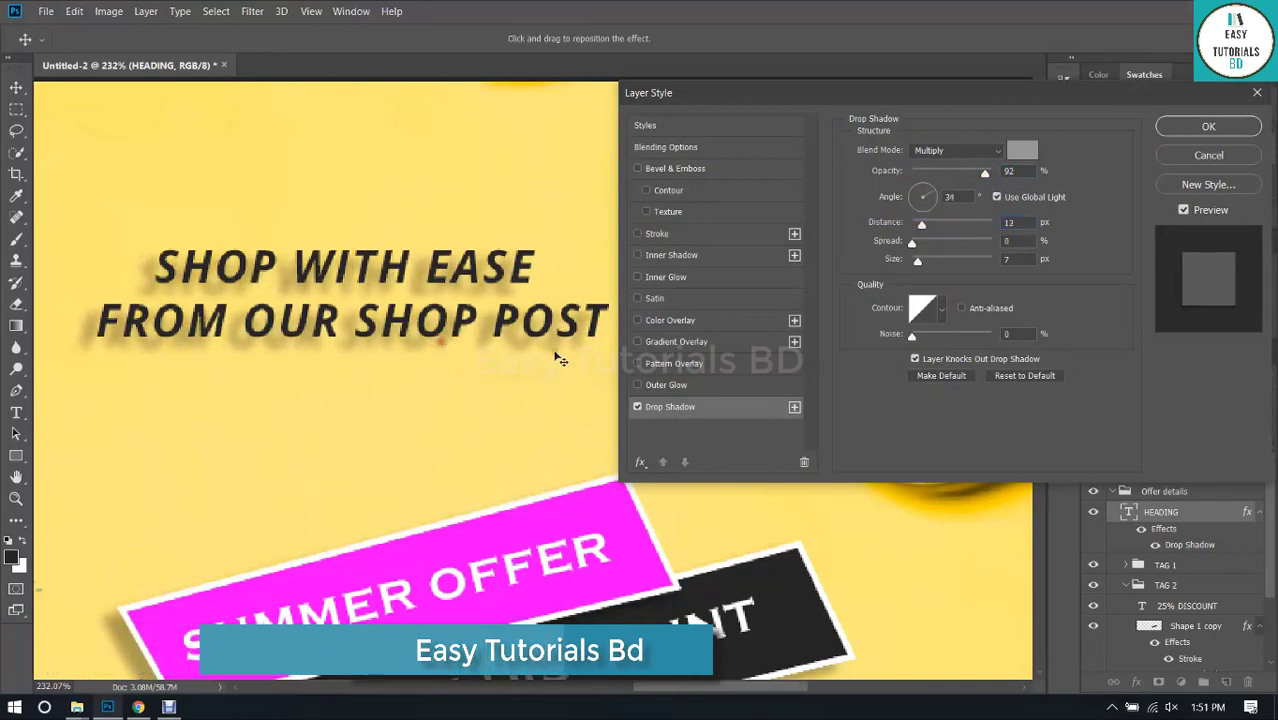
{"action": "left_click_drag", "start_coordinate": [912, 244], "coordinate": [916, 244]}
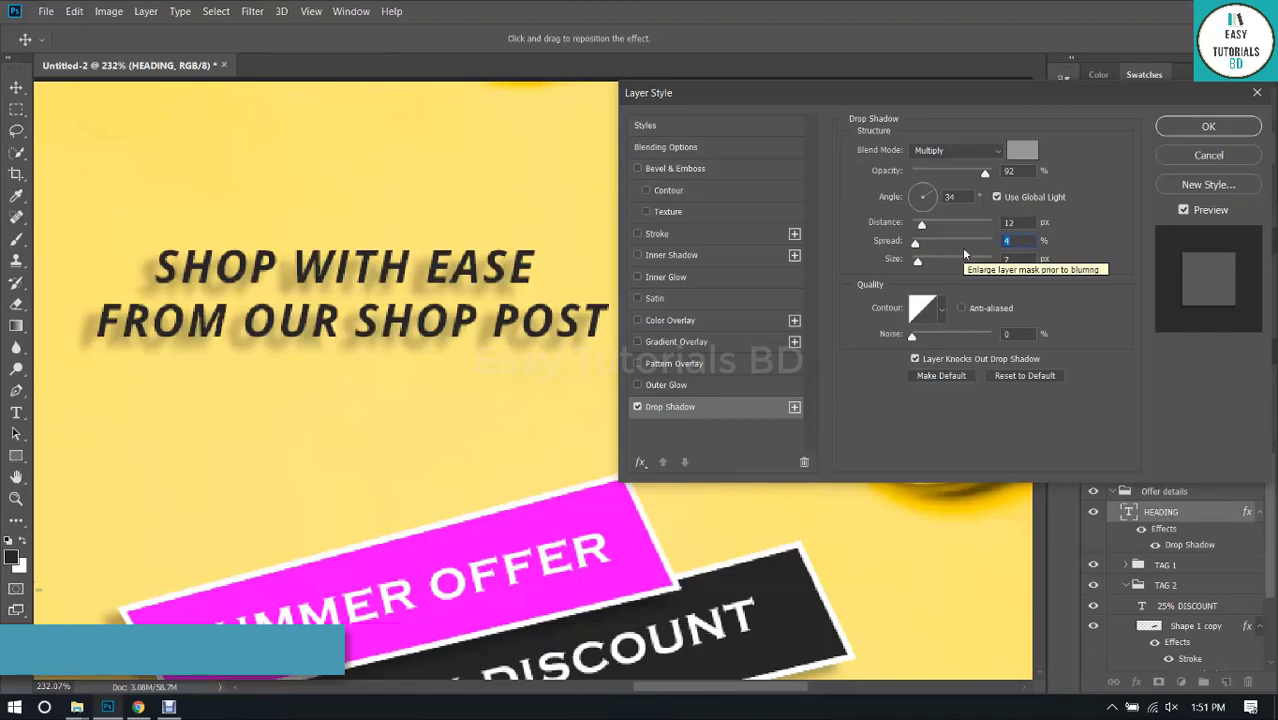
Set the heading's drop shadow colour to dark grey #474747 and its noise to 100%.
{"action": "left_click", "coordinate": [1022, 150]}
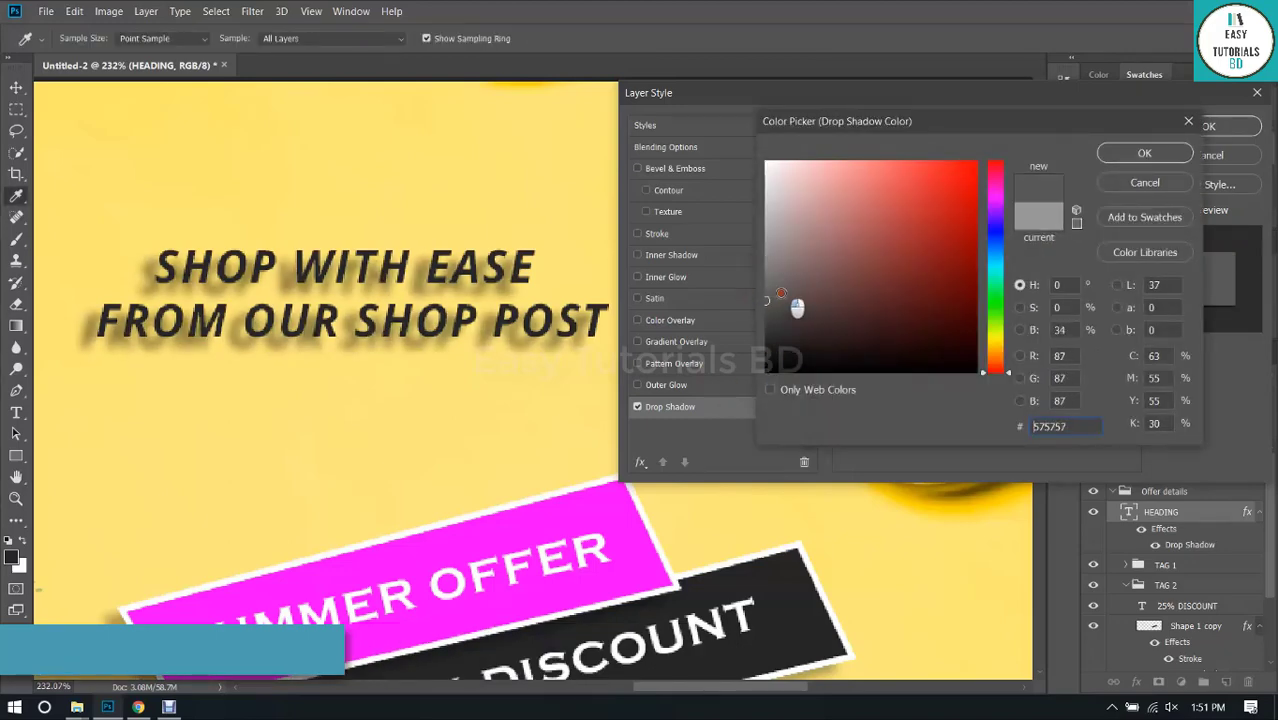
{"action": "left_click_drag", "start_coordinate": [797, 307], "coordinate": [764, 314]}
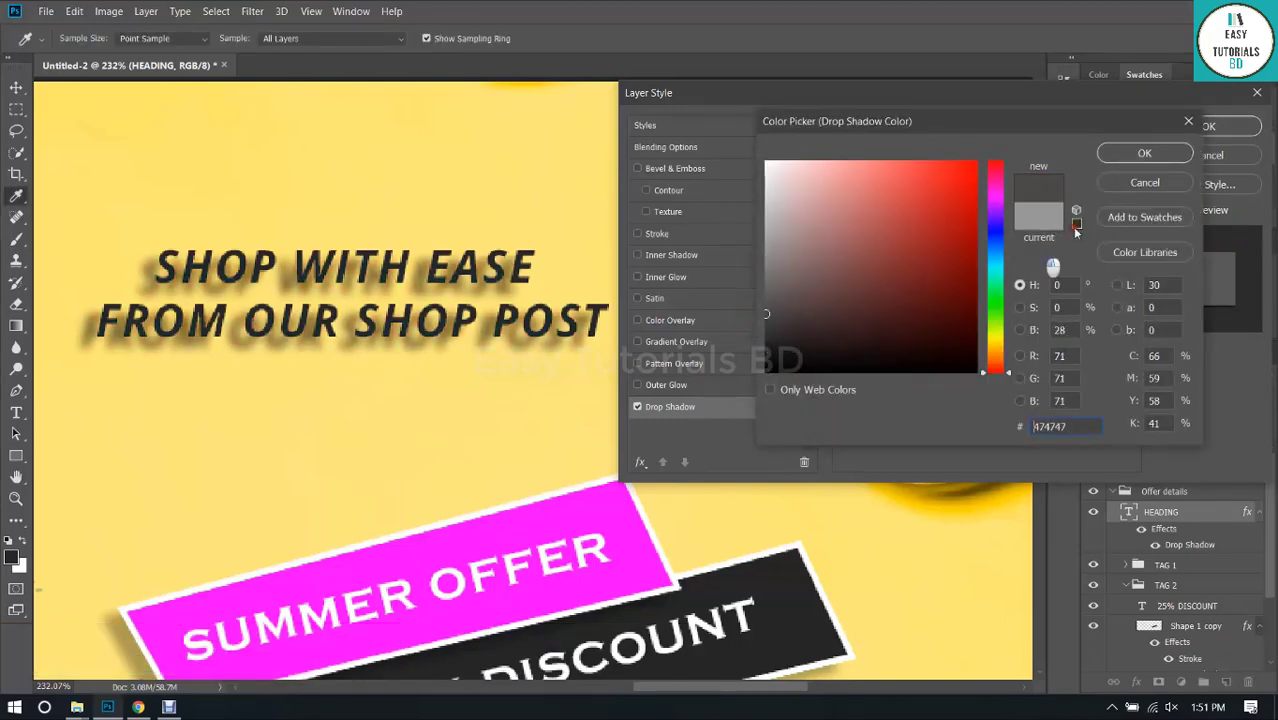
{"action": "key", "text": "Return"}
{"action": "left_click_drag", "start_coordinate": [912, 338], "coordinate": [1016, 345]}
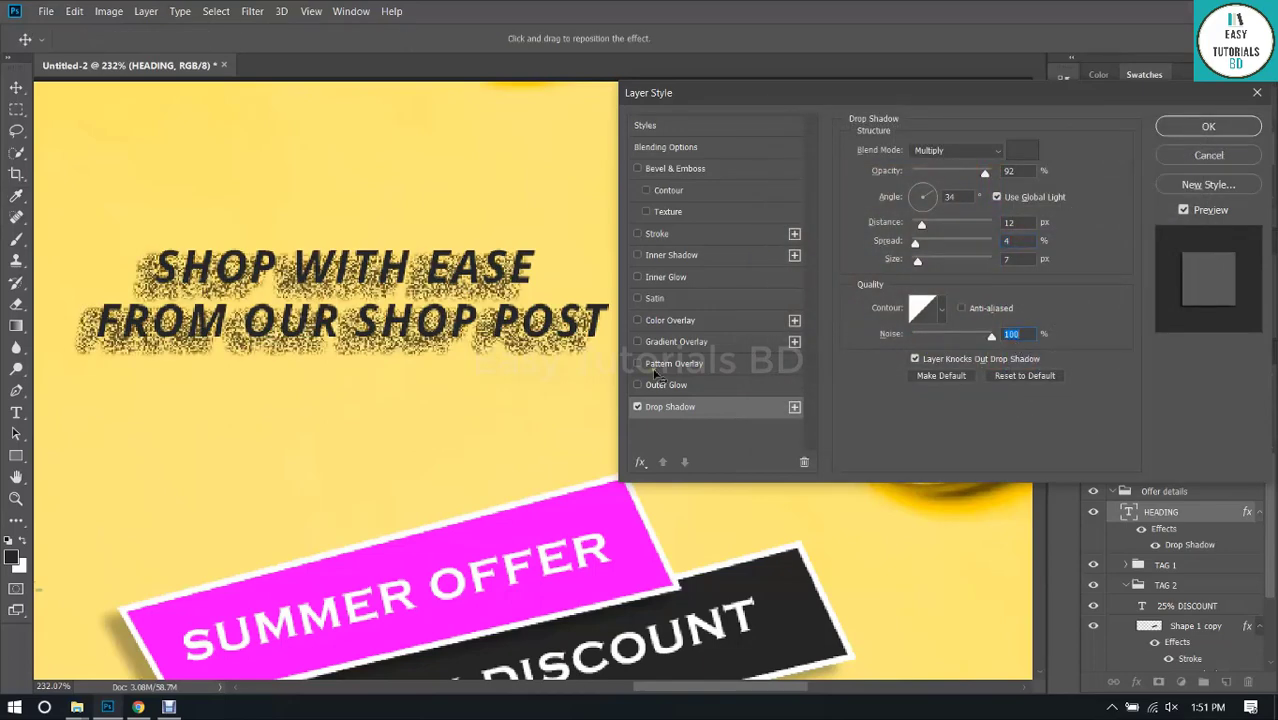
Recolour the heading's drop shadow to a lighter neutral grey, apply the layer style and collapse the Offer details group.
{"action": "left_click", "coordinate": [1028, 151]}
{"action": "mouse_move", "coordinate": [904, 162]}
{"action": "left_mouse_down"}
{"action": "mouse_move", "coordinate": [929, 229]}
{"action": "mouse_move", "coordinate": [763, 240]}
{"action": "left_mouse_up"}
{"action": "key", "text": "Return"}
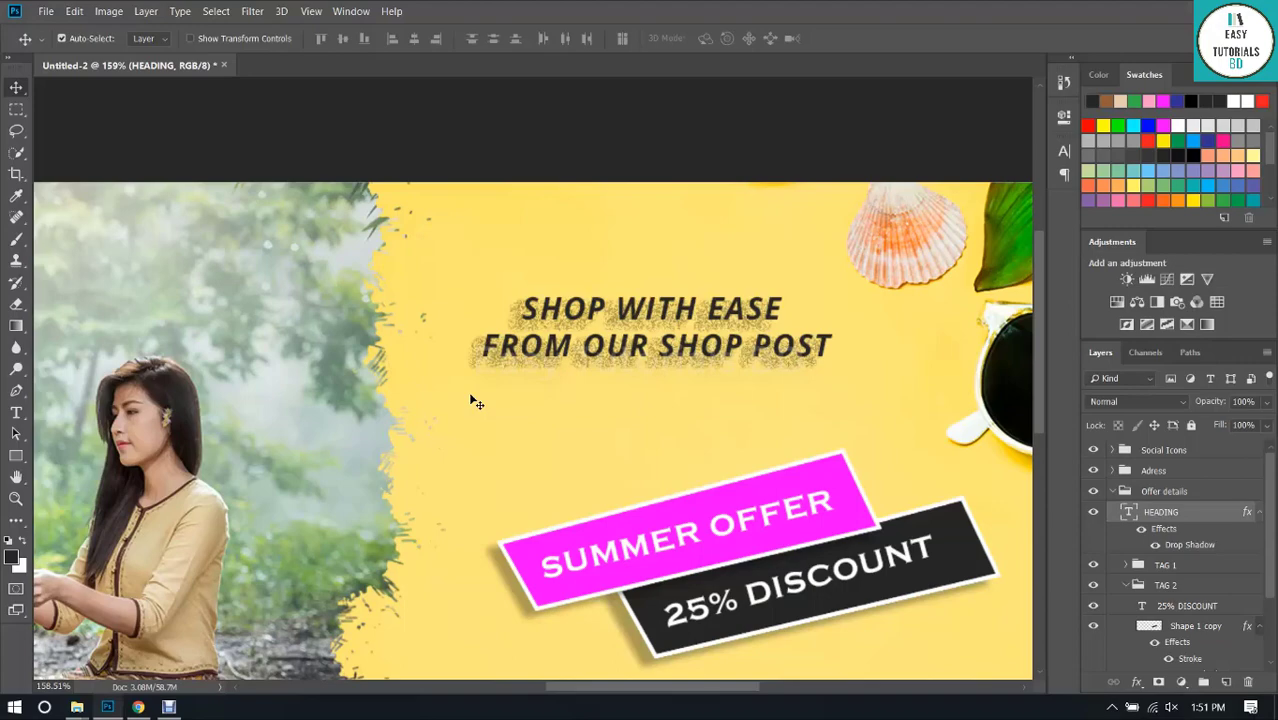
{"action": "key", "text": "ctrl+0"}
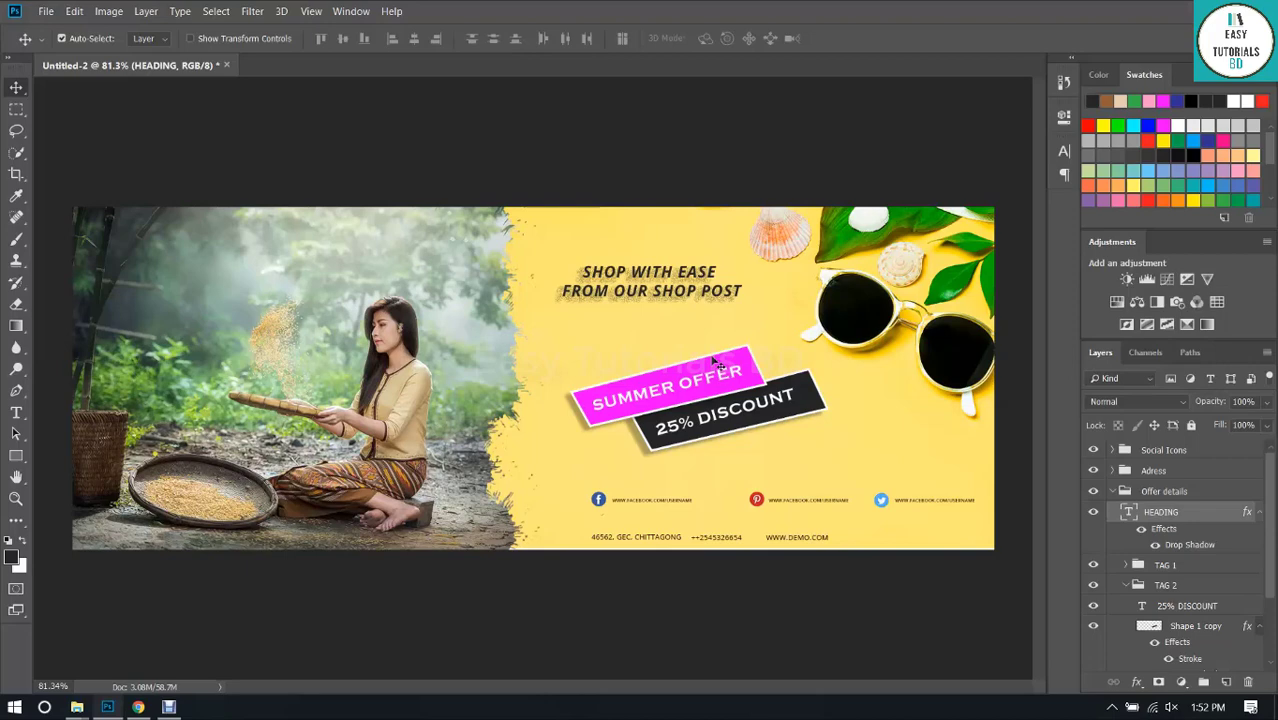
{"action": "left_click", "coordinate": [1112, 491]}
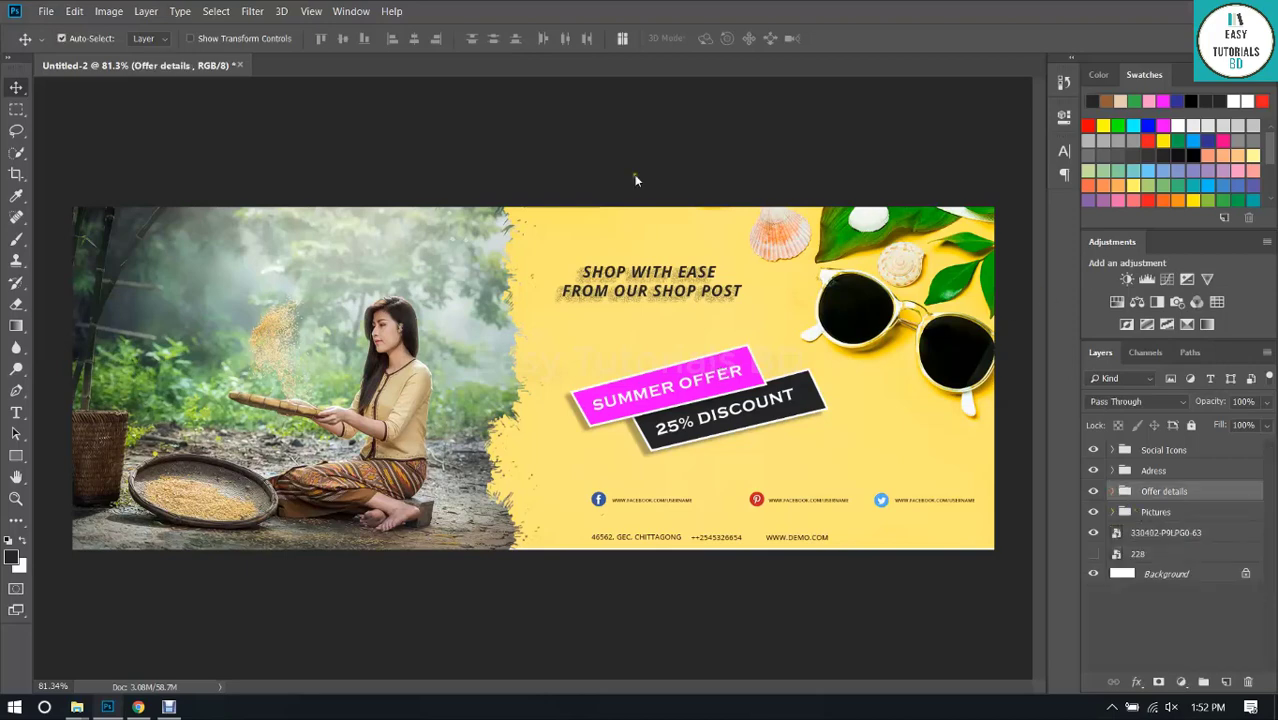
Export the banner as a PNG with transparency at 100% scale, 1702 × 632 px, to the Desktop folder.
{"action": "left_click", "coordinate": [46, 11]}
{"action": "mouse_move", "coordinate": [136, 237]}
{"action": "left_click", "coordinate": [329, 226]}
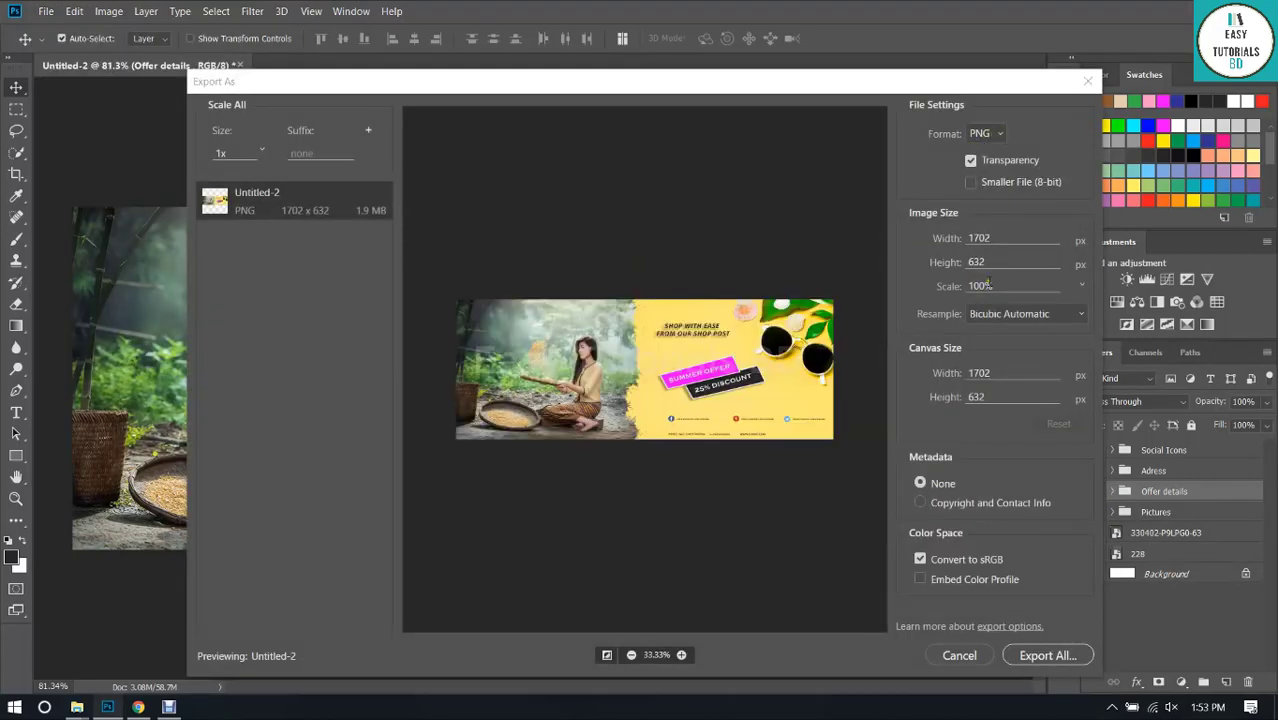
{"action": "left_click", "coordinate": [1048, 656]}
{"action": "type", "text": "12"}
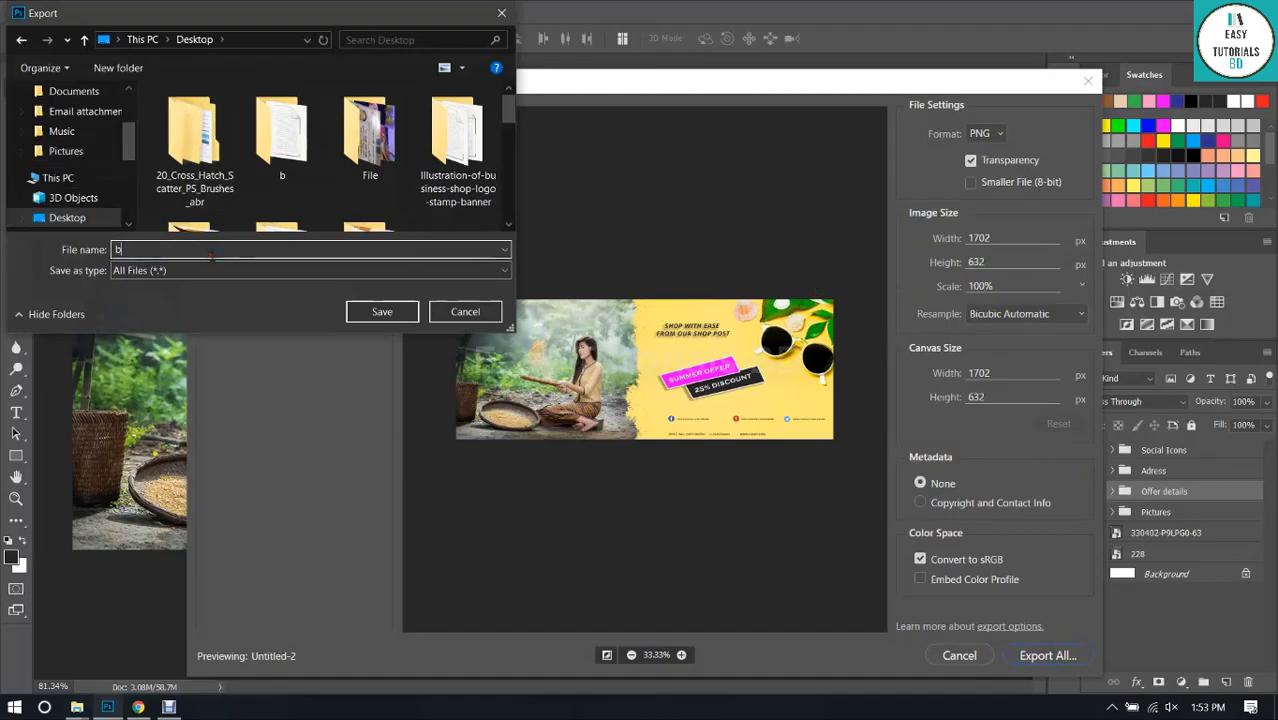